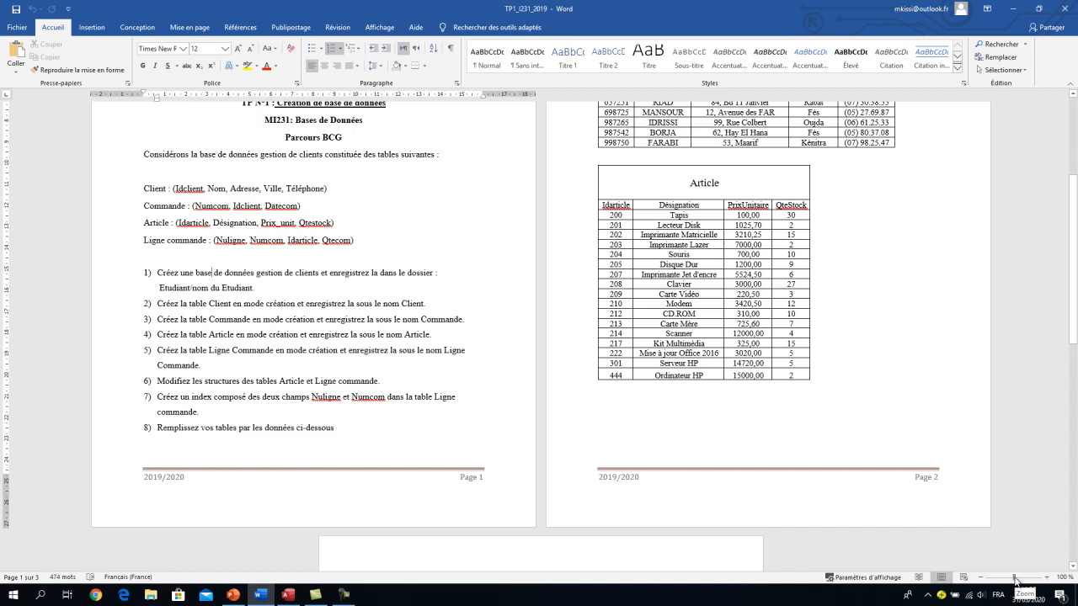
# Switch from the Word assignment to Access and create a blank database named gestion_stock in the Documents folder.
pyautogui.scroll(3, 769, 468)
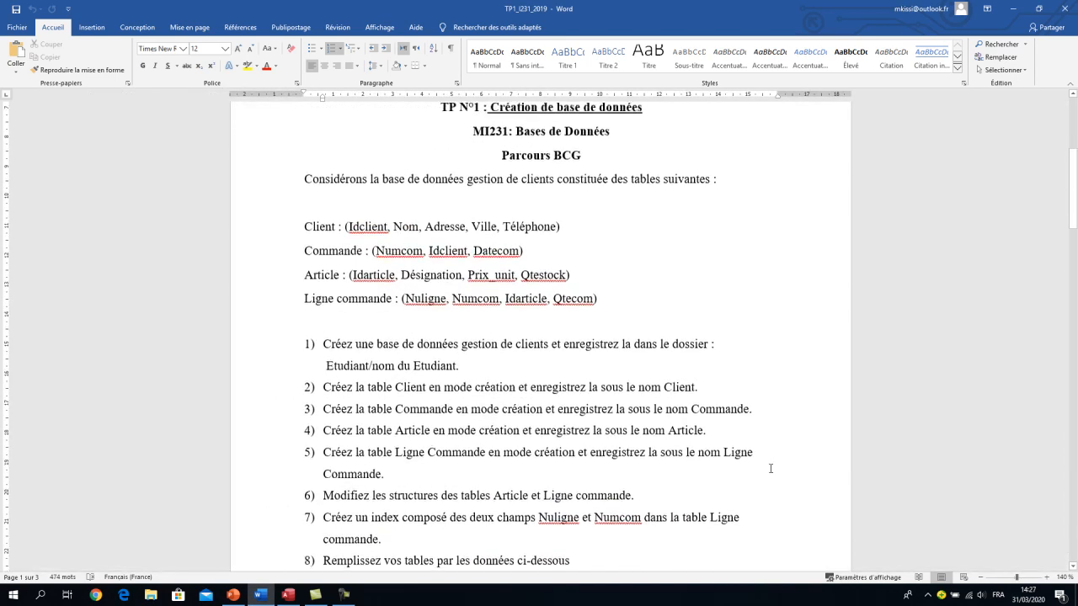
pyautogui.scroll(2, 769, 468)
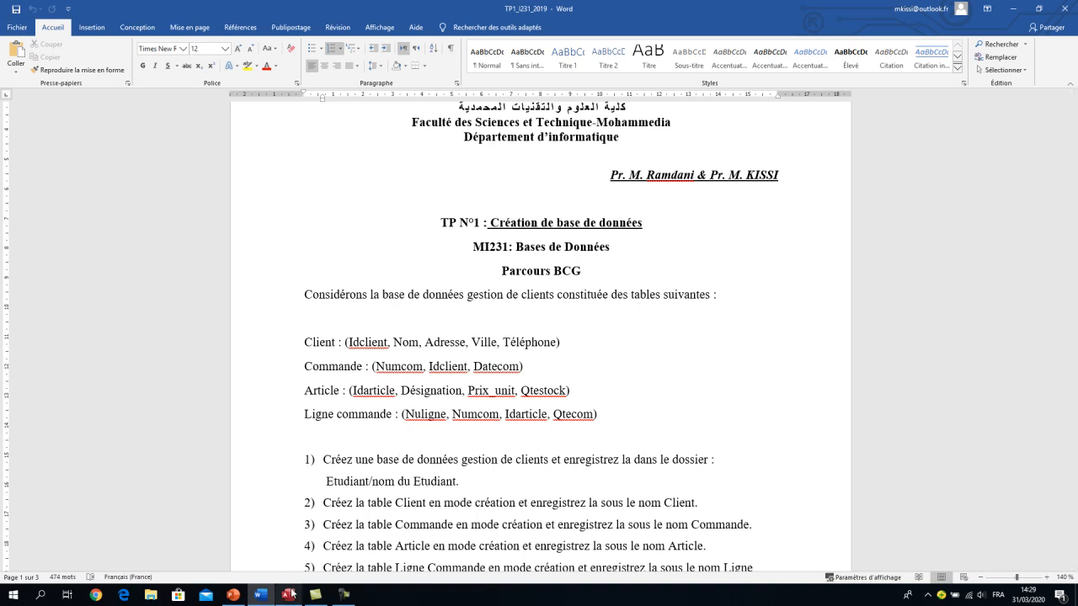
pyautogui.moveTo(291, 595)
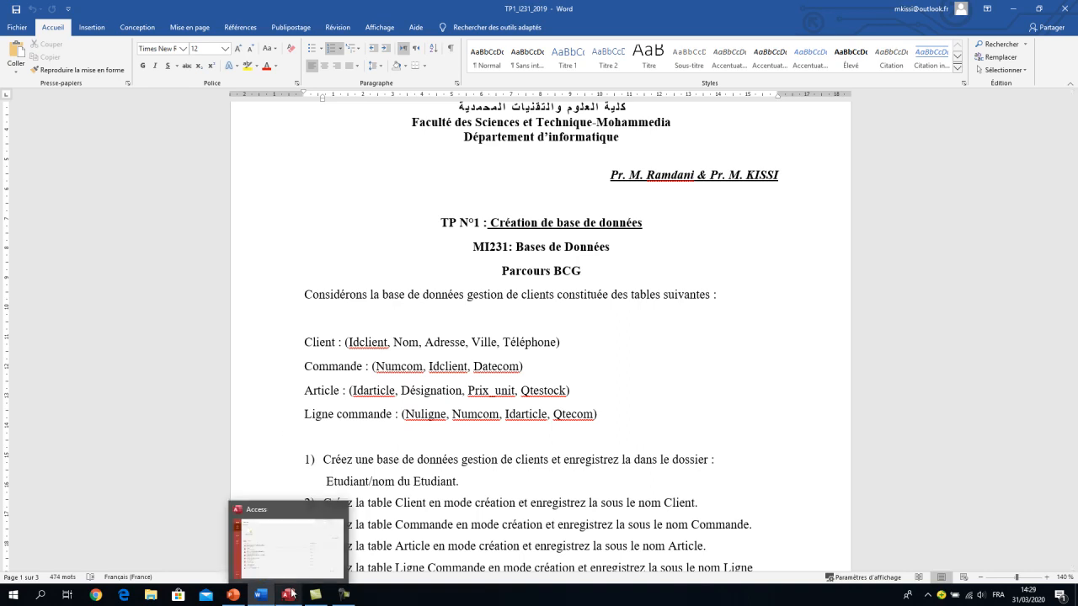
pyautogui.click(291, 594)
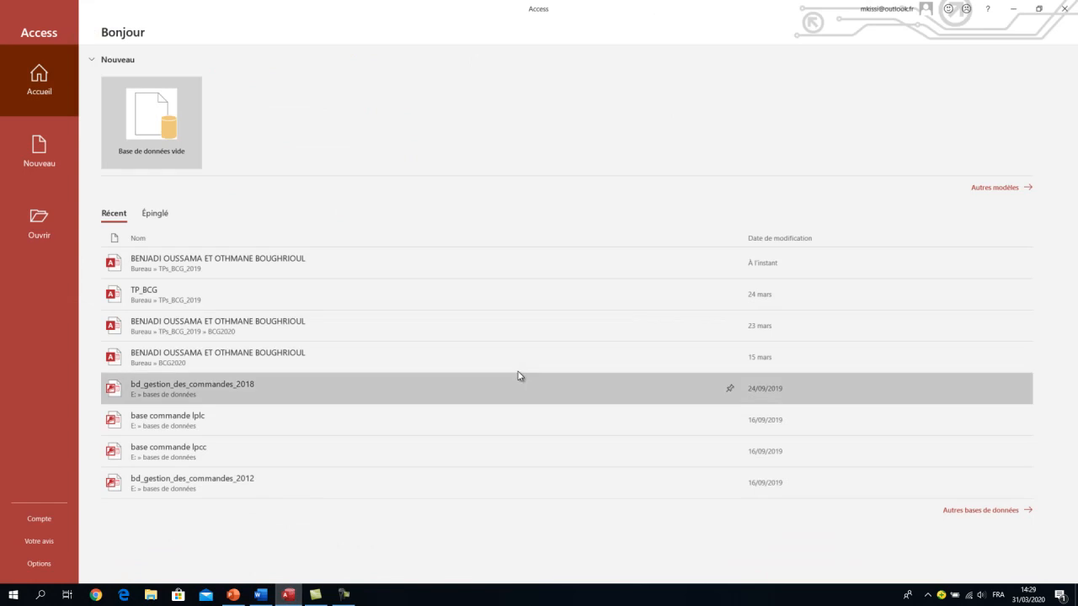
pyautogui.click(153, 143)
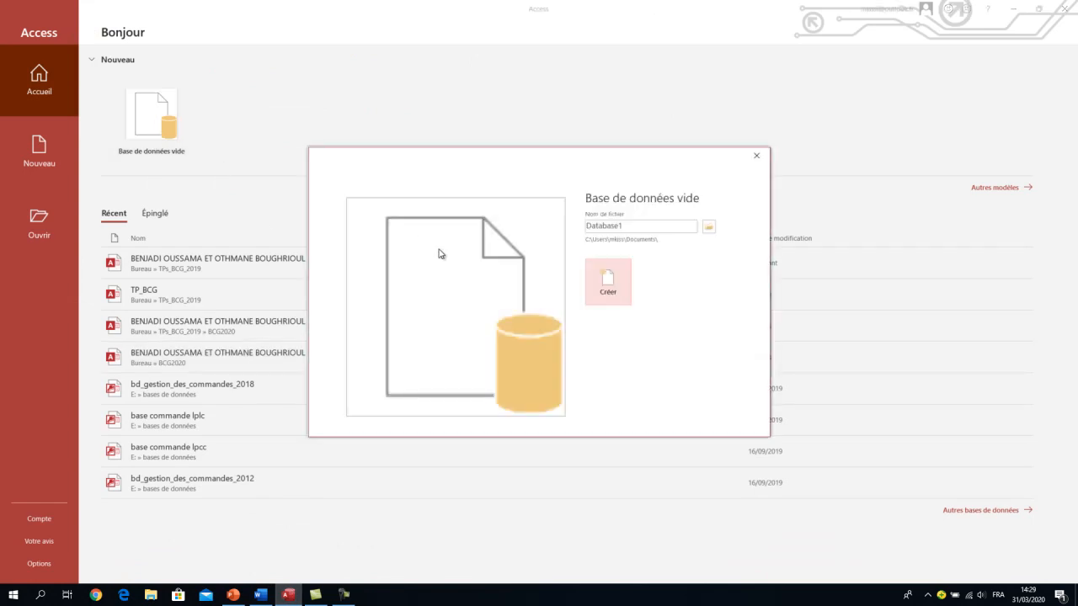
pyautogui.doubleClick(627, 226)
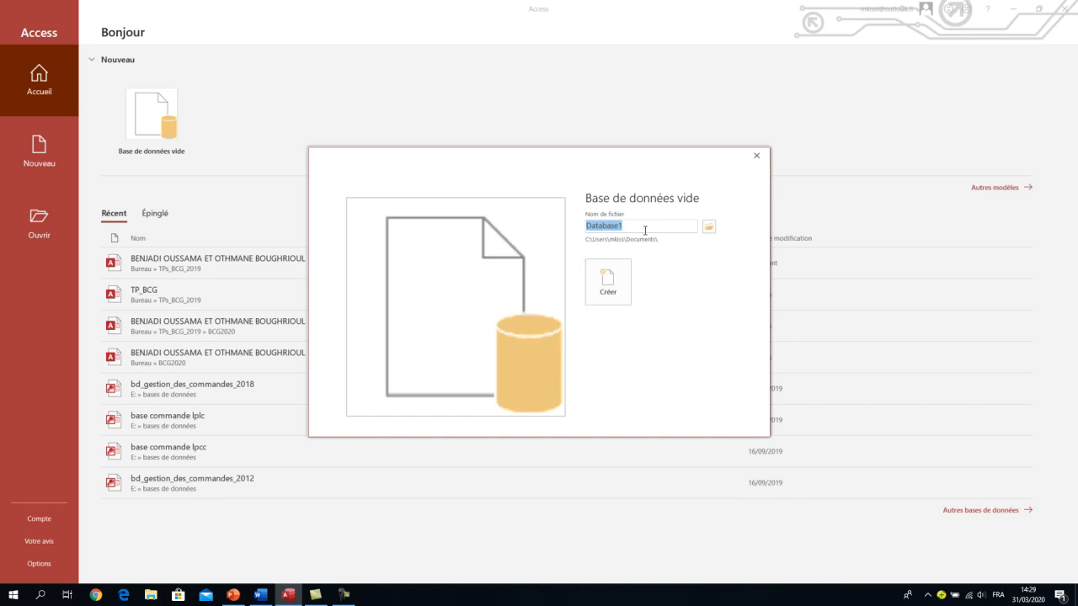
pyautogui.write('gestion_stock')
pyautogui.click(709, 228)
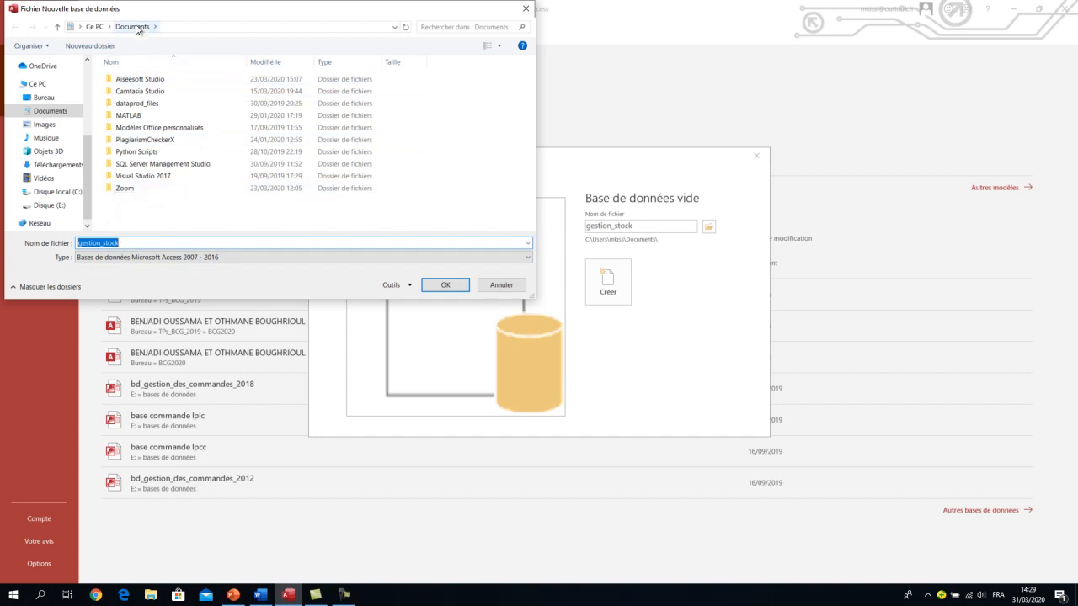
pyautogui.click(444, 284)
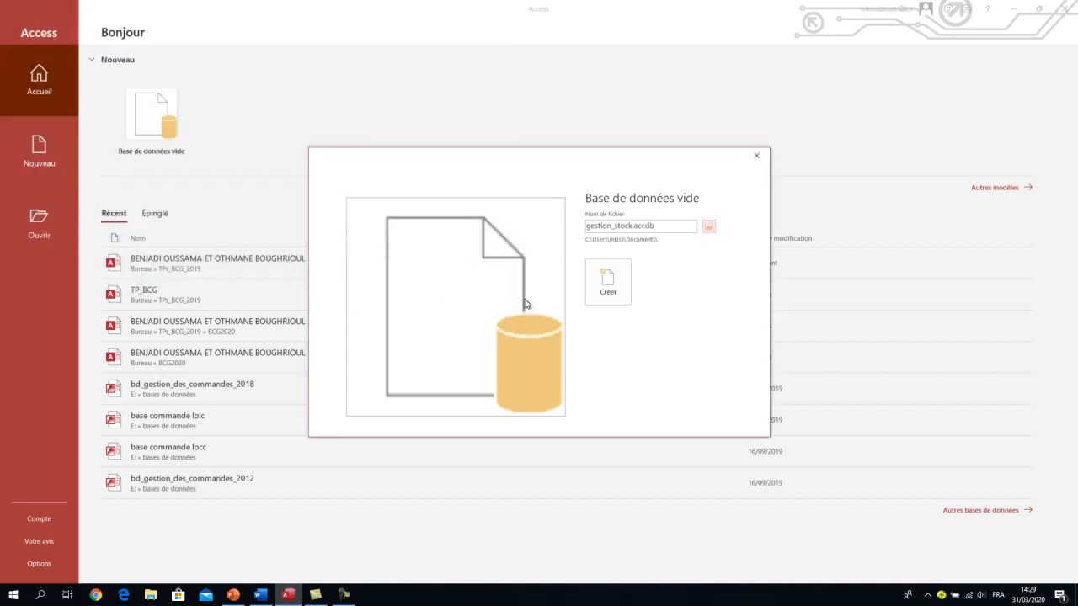
pyautogui.click(619, 283)
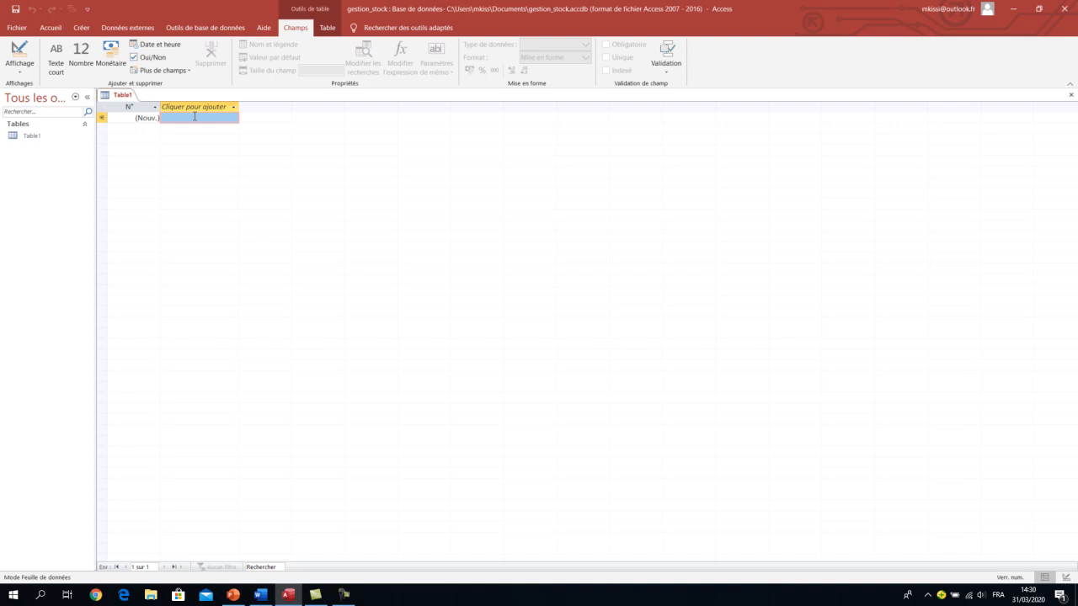
# Close the default Table1 and start a new table in design view.
pyautogui.rightClick(118, 95)
pyautogui.click(133, 119)
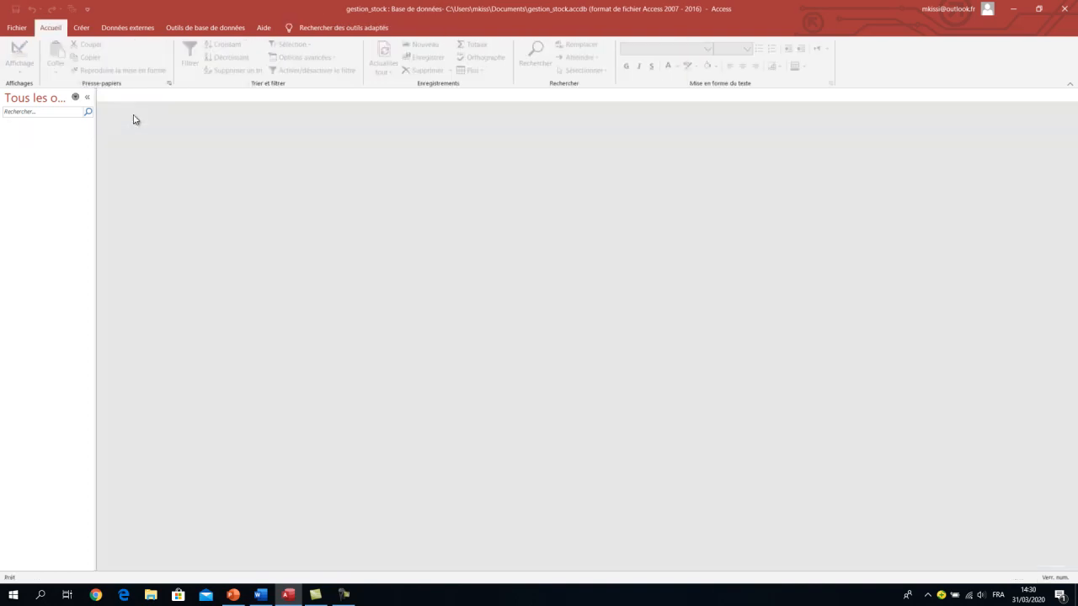
pyautogui.click(81, 28)
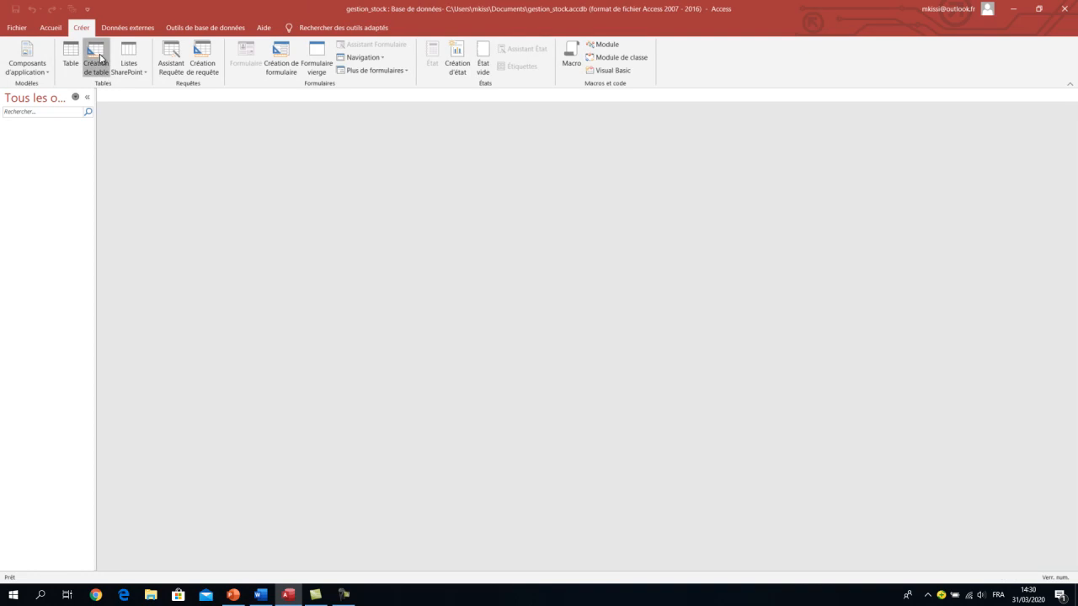
pyautogui.click(99, 61)
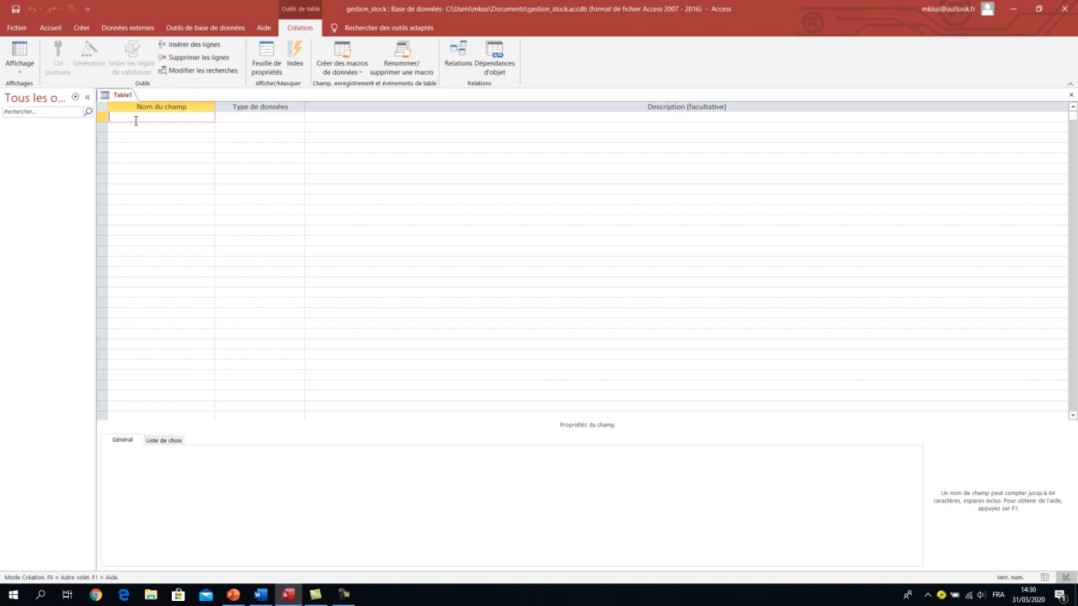
# Add the field idclient with data type Texte court, consulting the Client table's sample data in the Word assignment.
pyautogui.write('idclient')
pyautogui.click(230, 117)
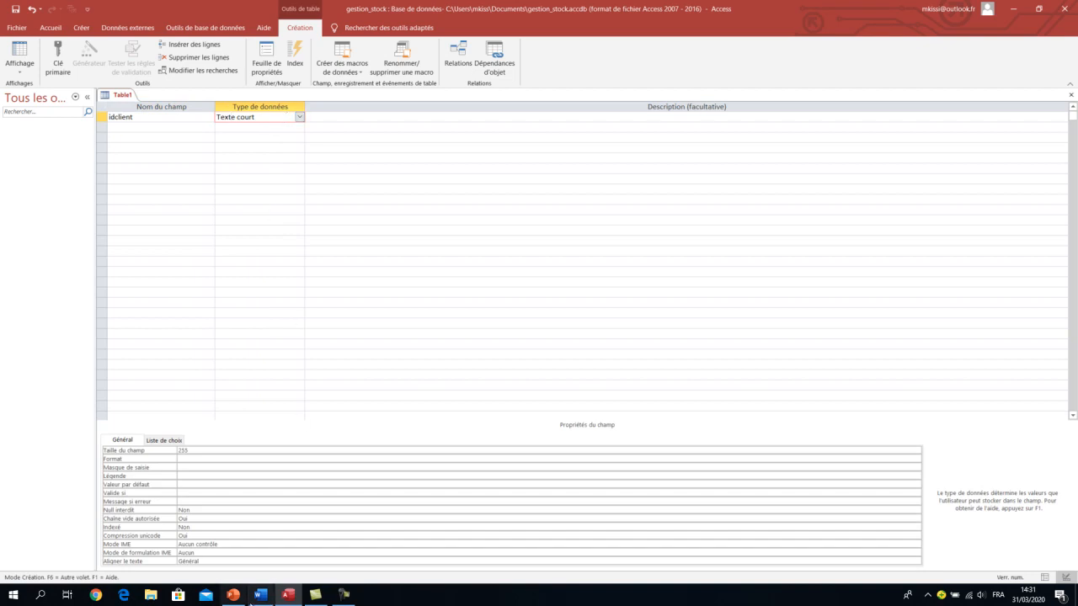
pyautogui.click(260, 595)
pyautogui.scroll(-15, 427, 423)
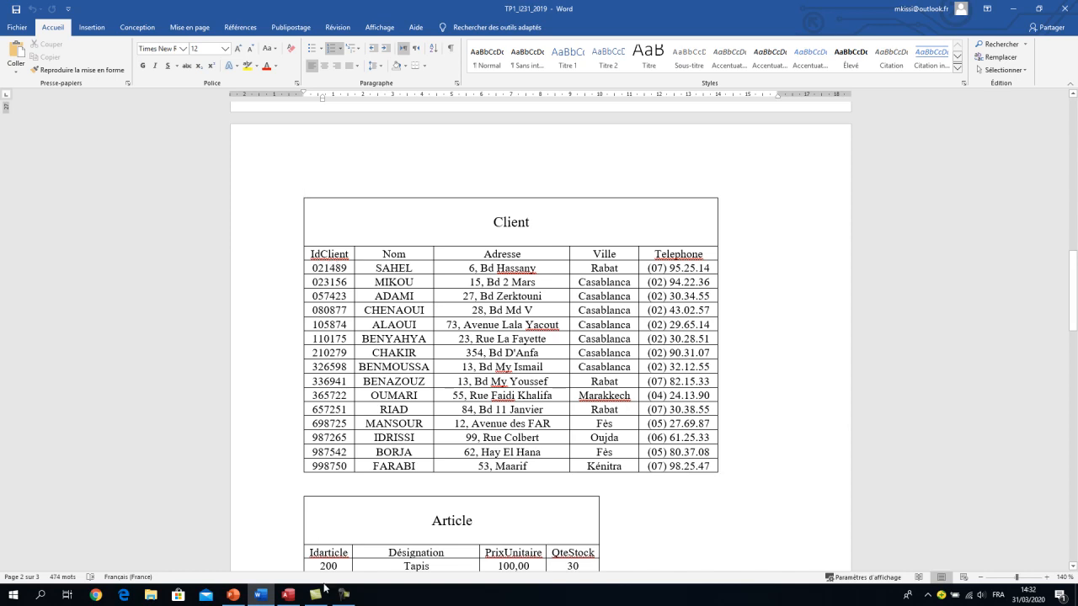
pyautogui.click(287, 595)
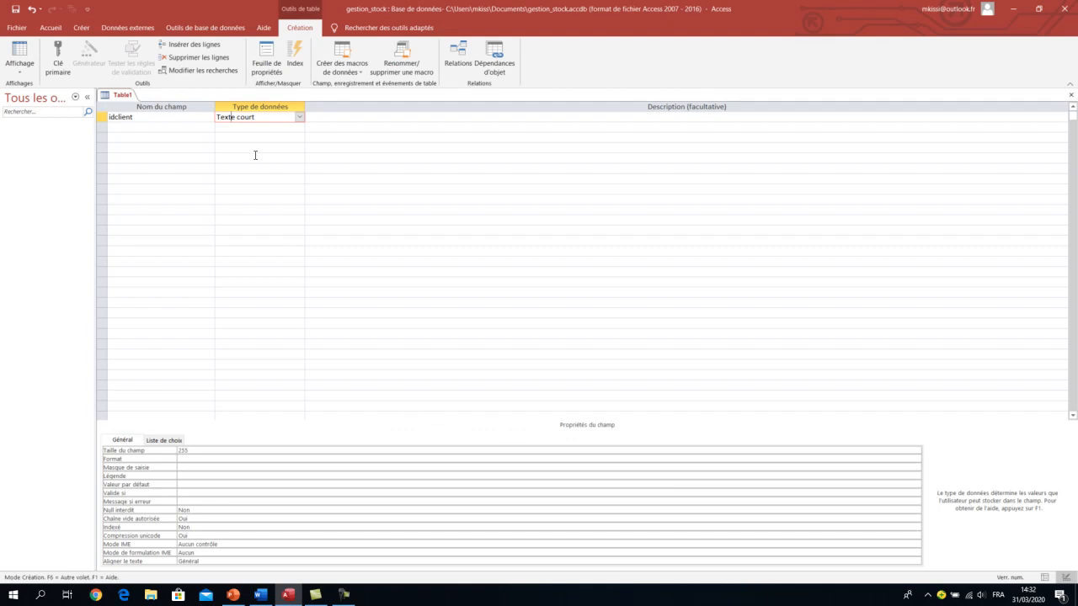
# Add a second field Nom with data type Texte court, following the Client table in the Word assignment.
pyautogui.click(187, 126)
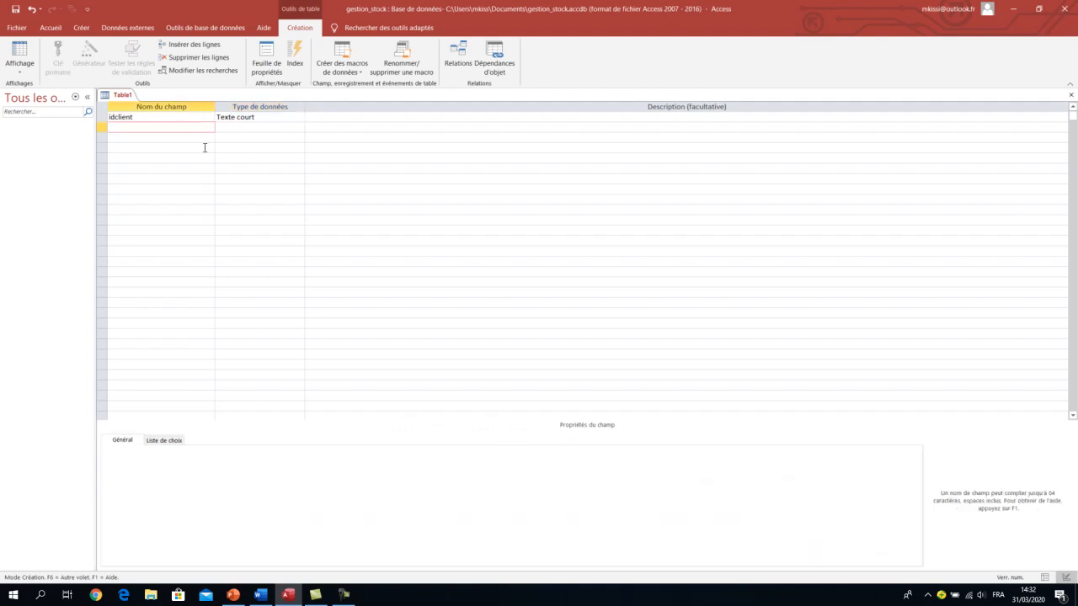
pyautogui.hotkey('alt', 'Tab')
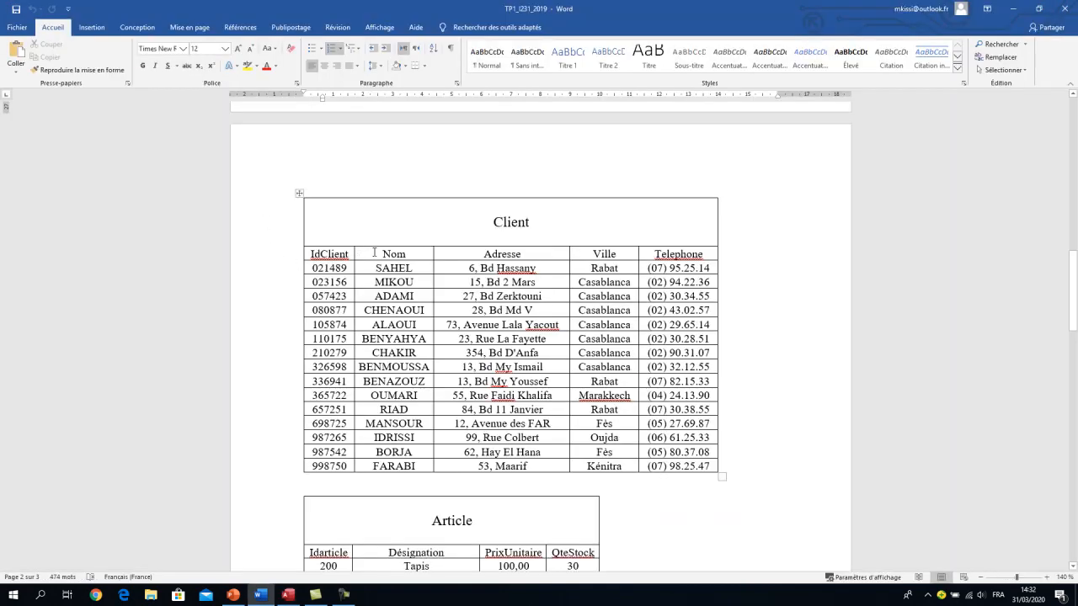
pyautogui.hotkey('alt', 'Tab')
pyautogui.write('Nom')
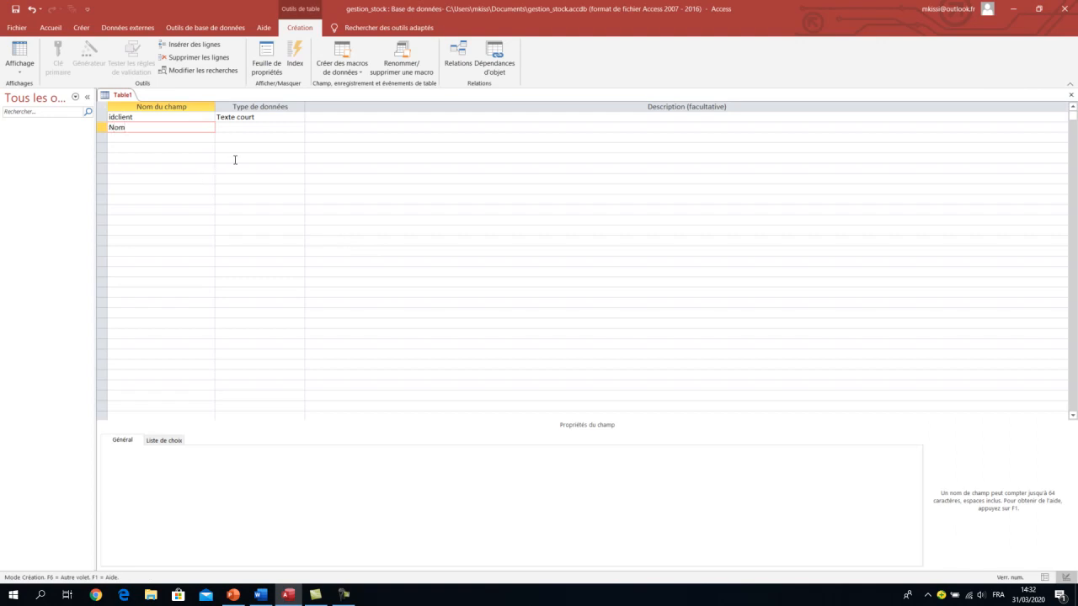
pyautogui.click(251, 128)
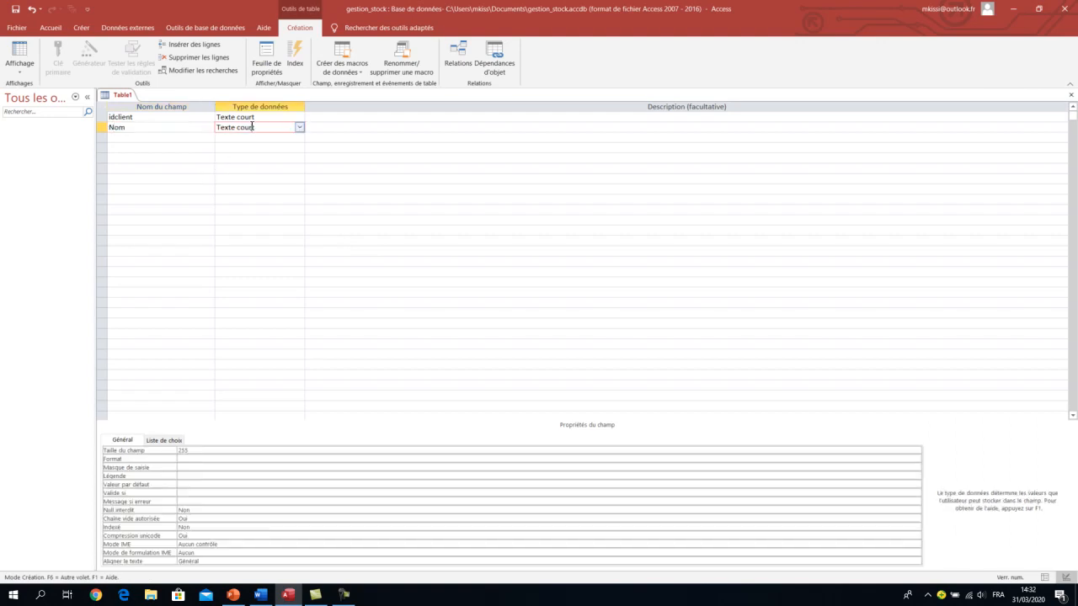
# Add a third field Adresse with data type Texte court, following the Client table in the Word assignment.
pyautogui.click(168, 140)
pyautogui.hotkey('alt', 'Tab')
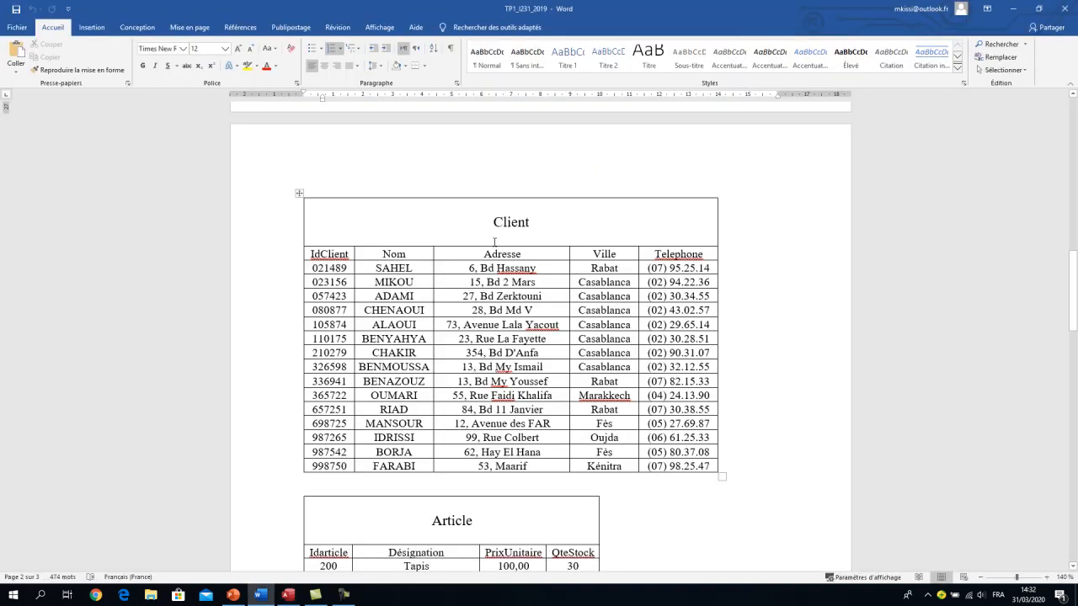
pyautogui.hotkey('alt', 'Tab')
pyautogui.write('Adresse')
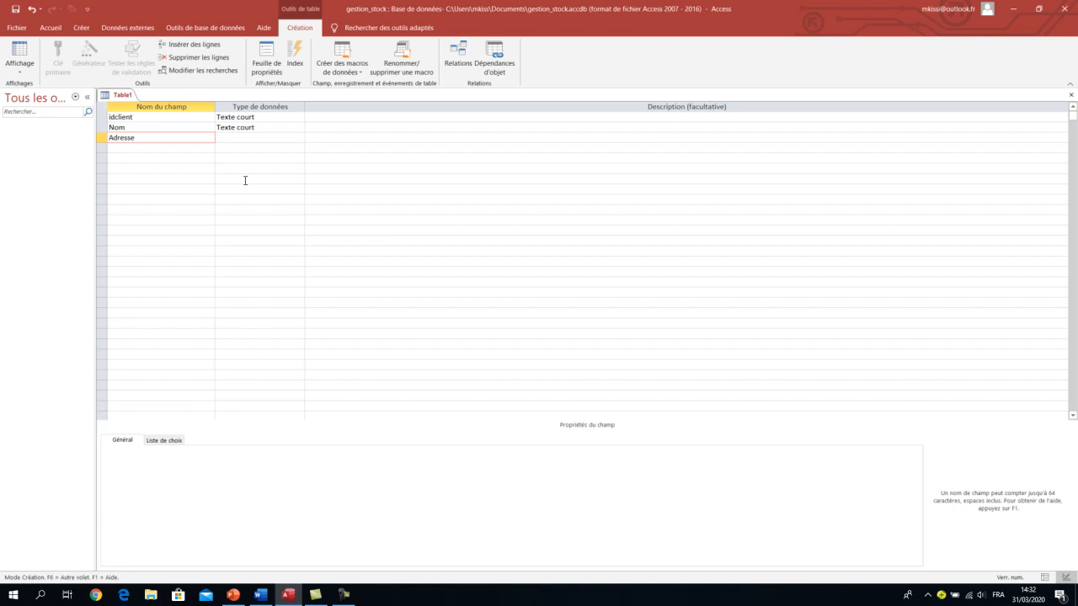
pyautogui.click(274, 137)
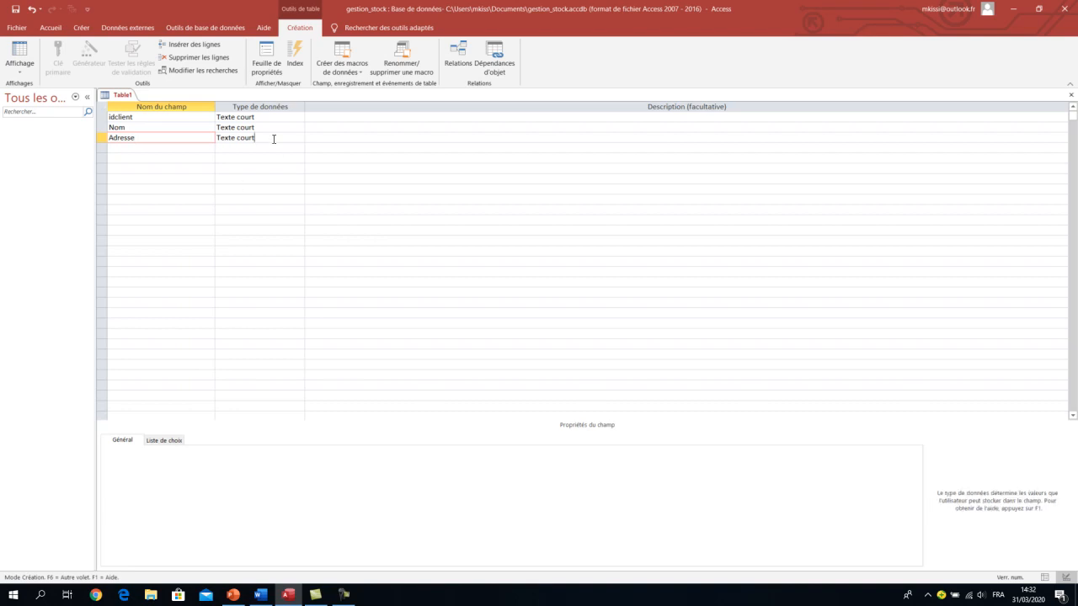
# Add the fields ville and téléphone, both as Texte court, and compare them with the Client table in the Word assignment.
pyautogui.click(180, 149)
pyautogui.write('ville')
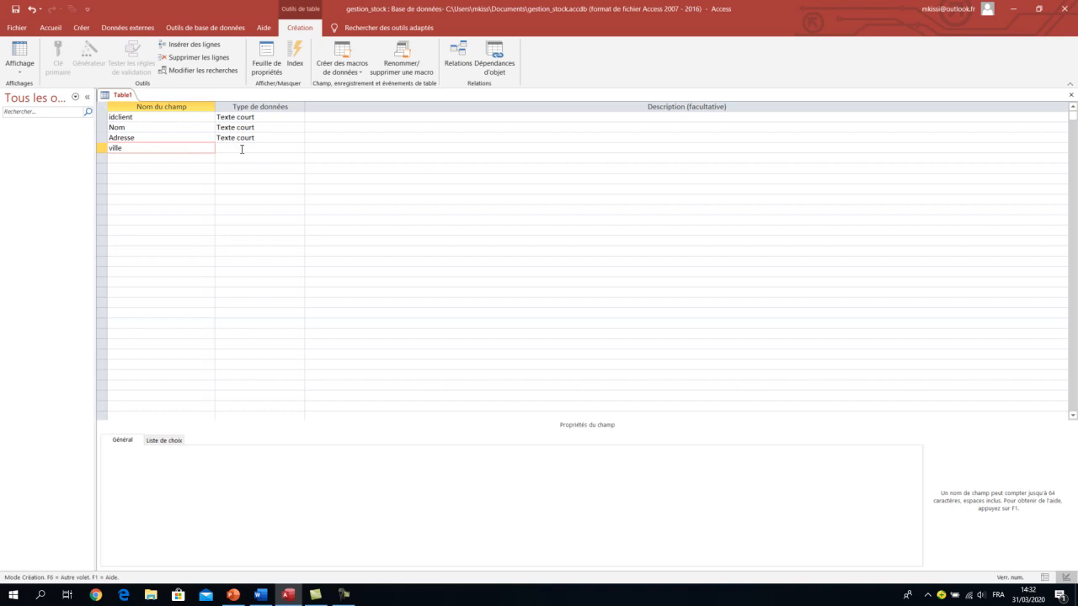
pyautogui.press('Tab')
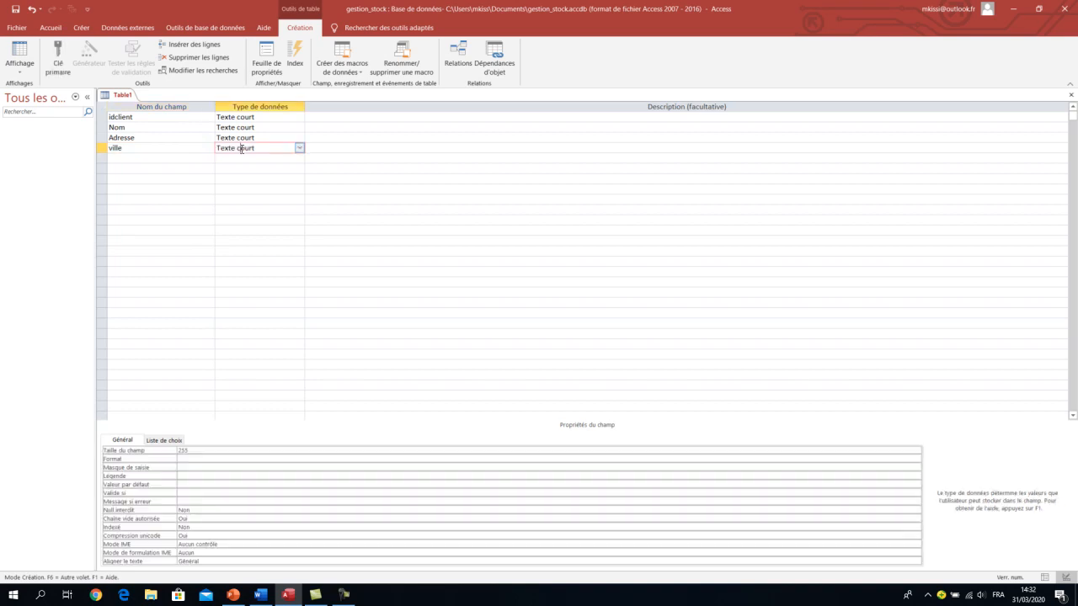
pyautogui.click(175, 159)
pyautogui.write('téléphone')
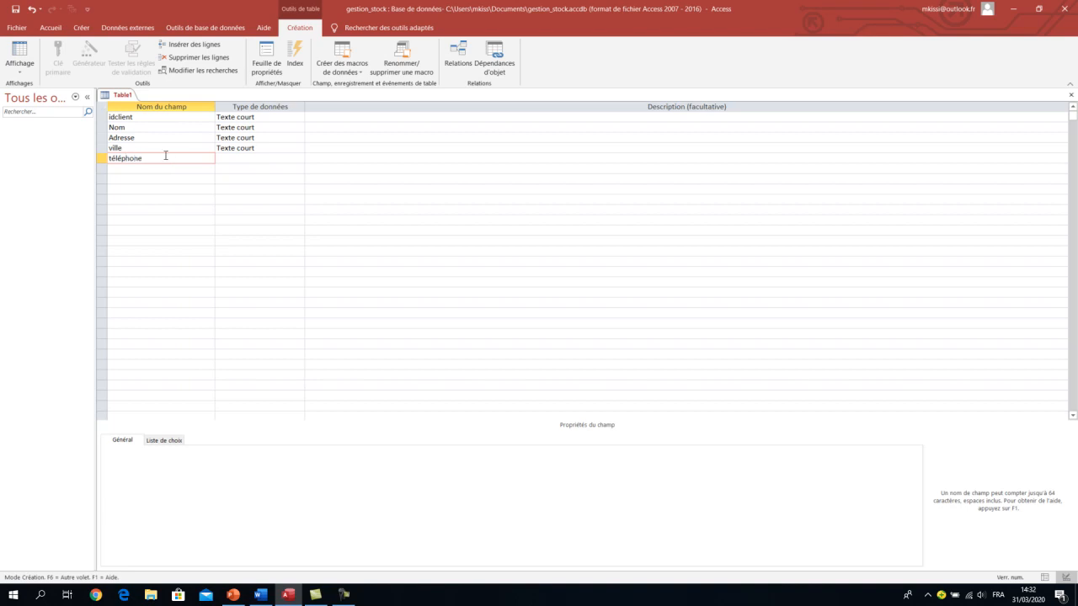
pyautogui.click(250, 157)
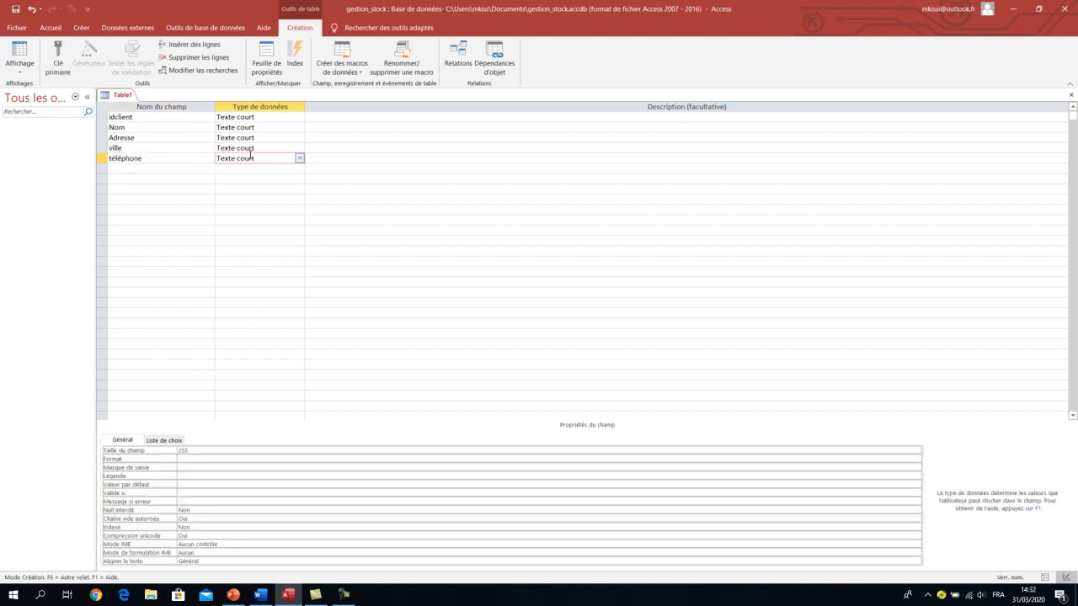
pyautogui.hotkey('alt', 'Tab')
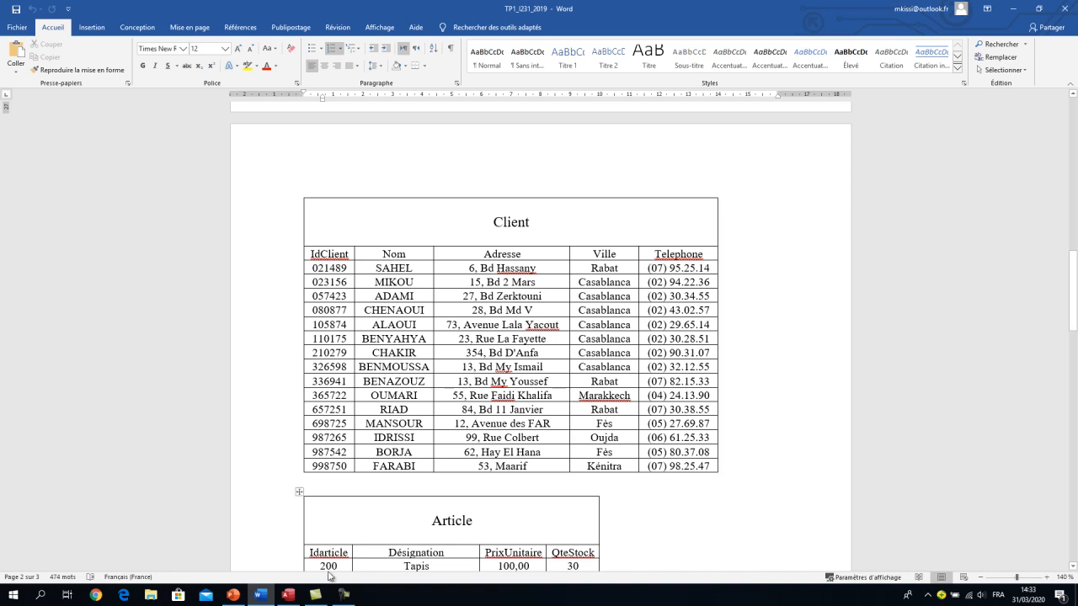
pyautogui.click(293, 597)
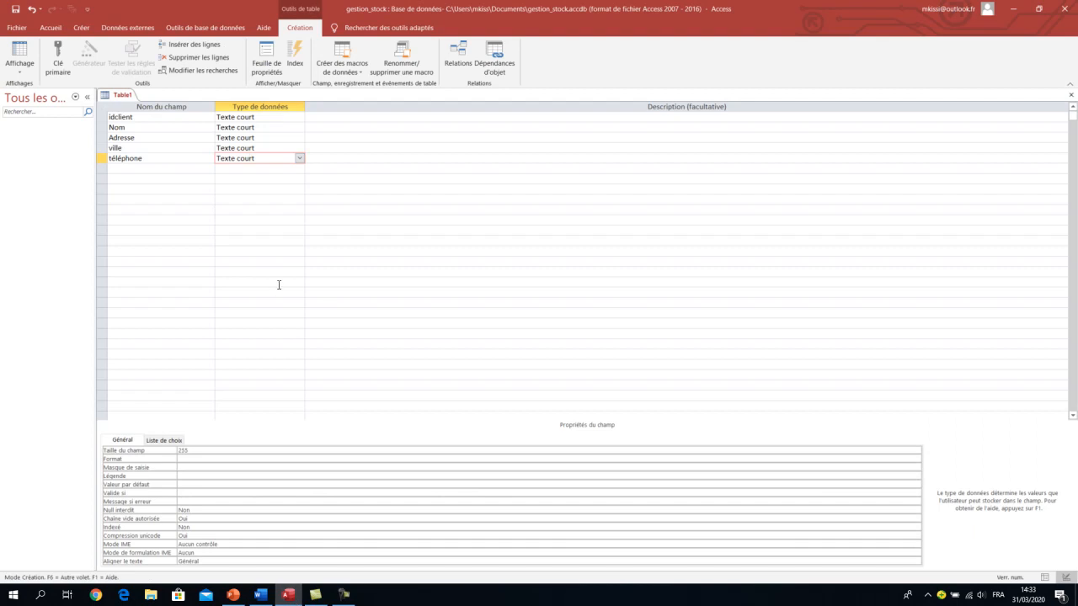
# Define the idclient field as the table's primary key.
pyautogui.click(150, 159)
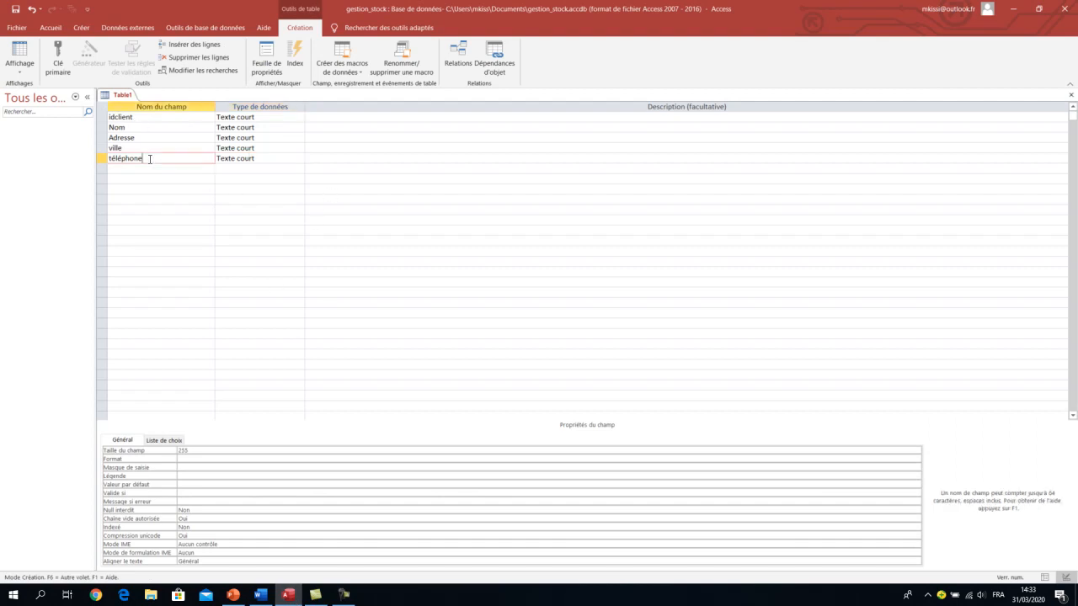
pyautogui.click(105, 119)
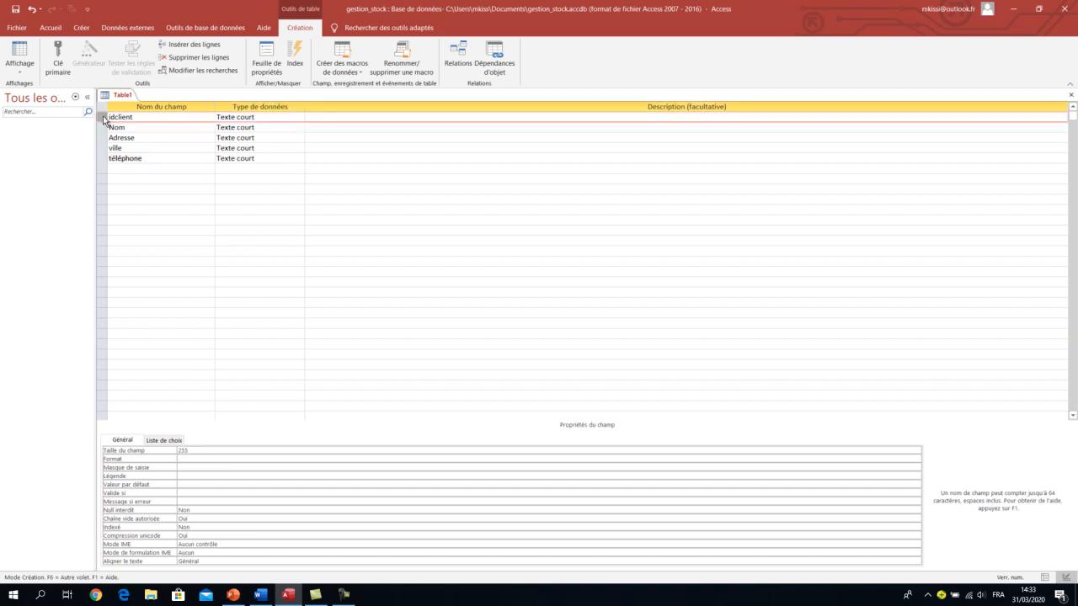
pyautogui.click(62, 53)
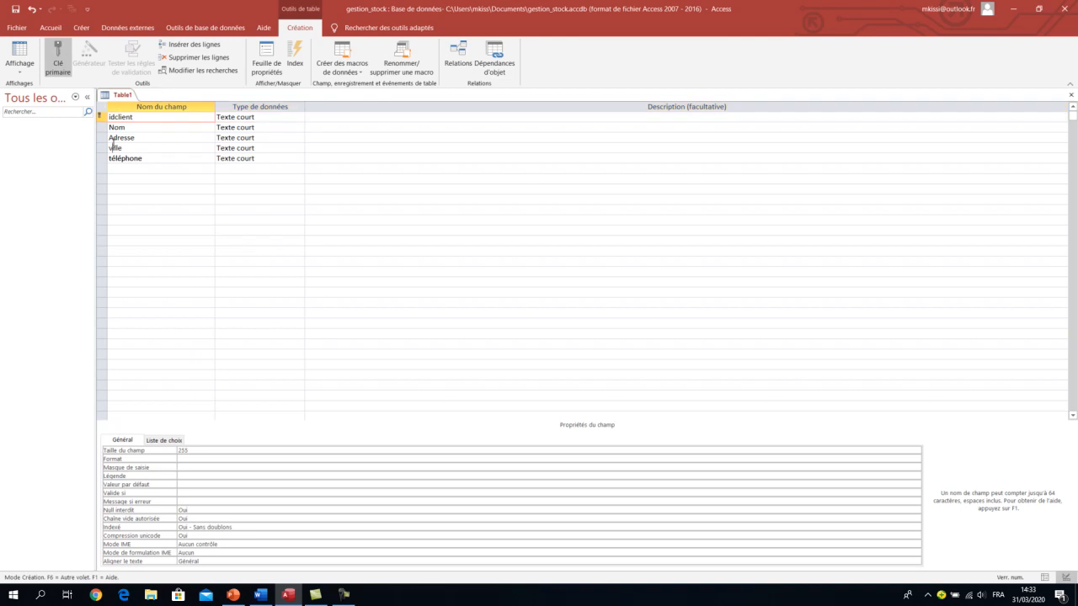
pyautogui.click(103, 117)
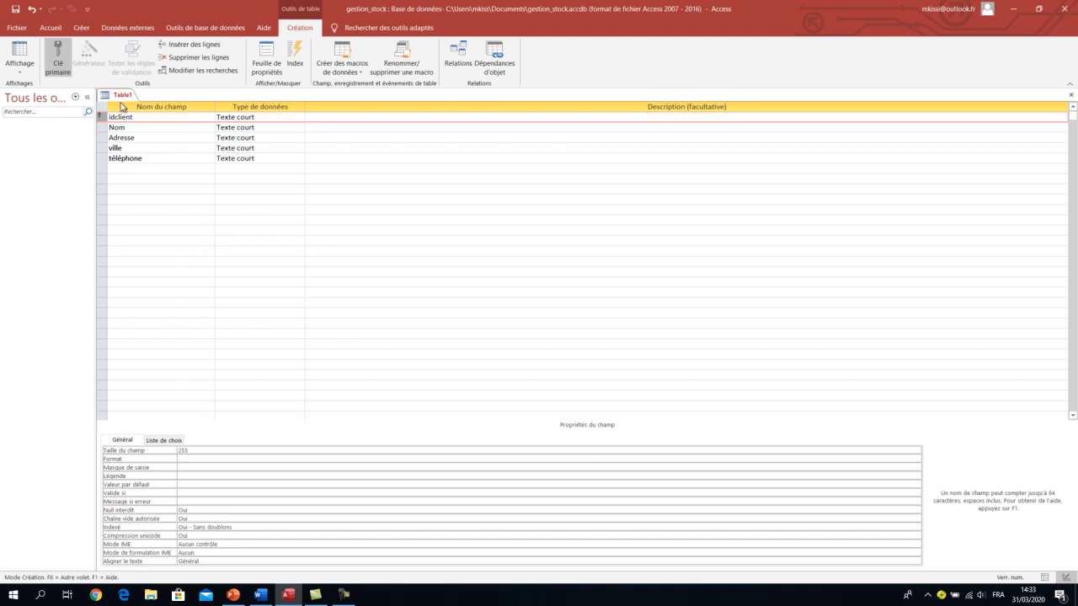
# Save the table under the name client.
pyautogui.rightClick(122, 95)
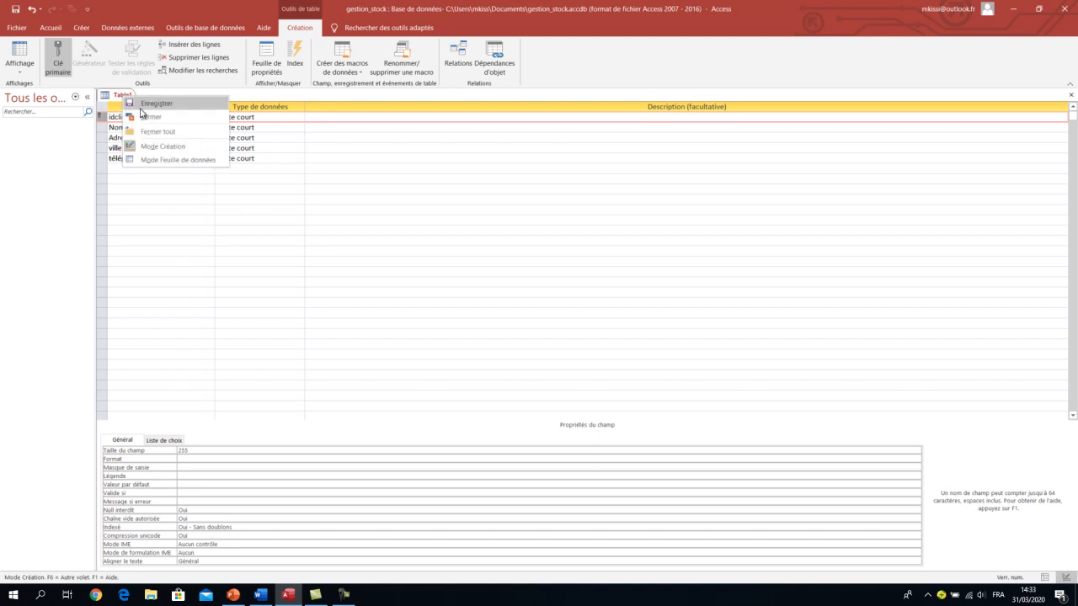
pyautogui.click(150, 102)
pyautogui.click(530, 206)
pyautogui.moveTo(530, 206); pyautogui.dragTo(470, 212)
pyautogui.write('client')
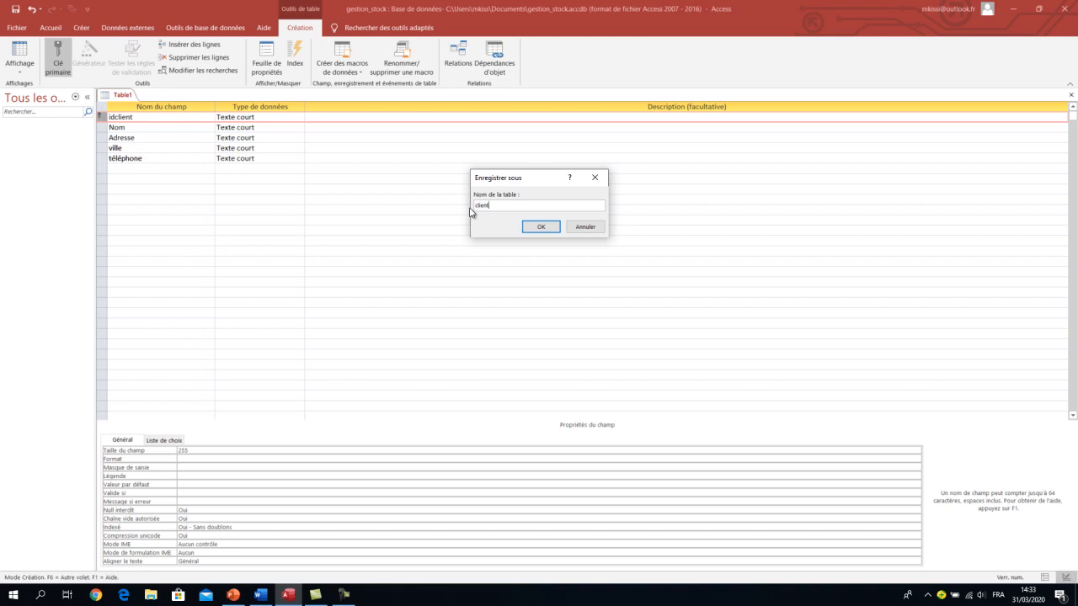
pyautogui.click(545, 226)
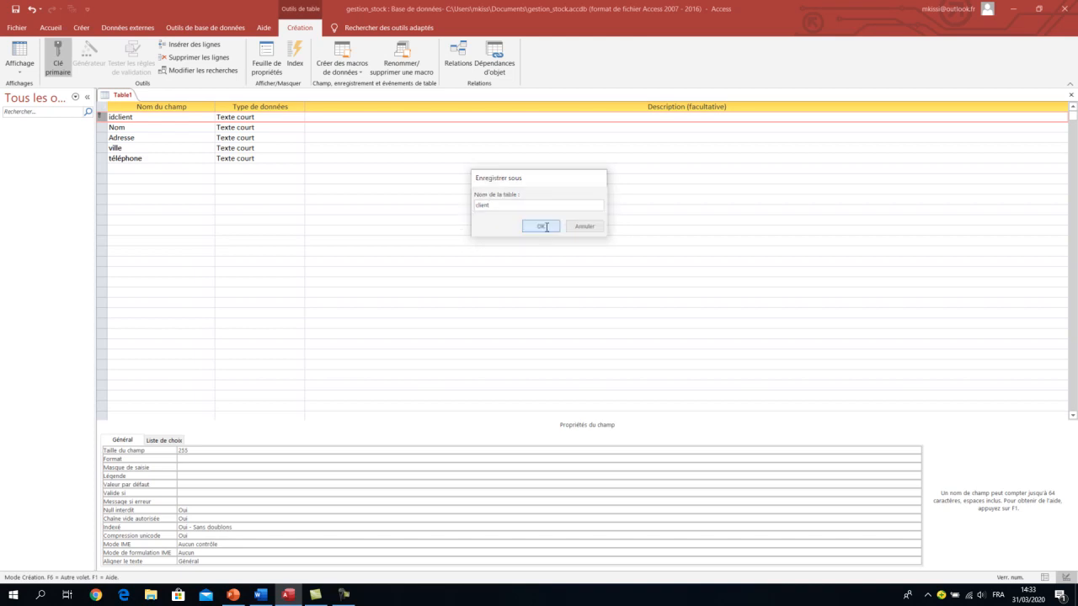
# Close the client table's design, reopen the table in datasheet view to check its columns, and close it again.
pyautogui.rightClick(121, 96)
pyautogui.click(133, 118)
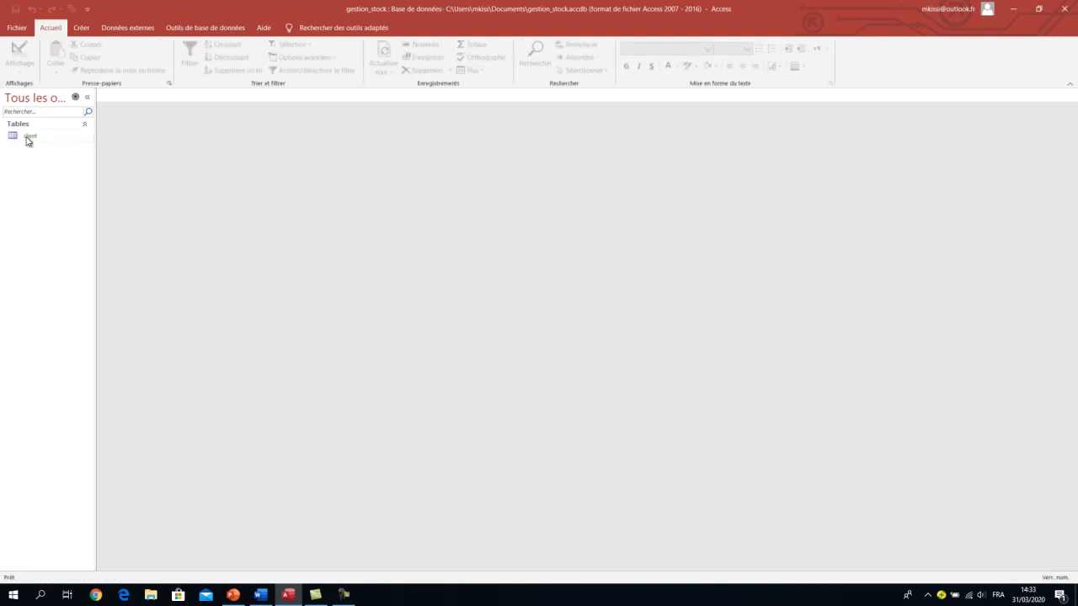
pyautogui.click(28, 139)
pyautogui.doubleClick(28, 138)
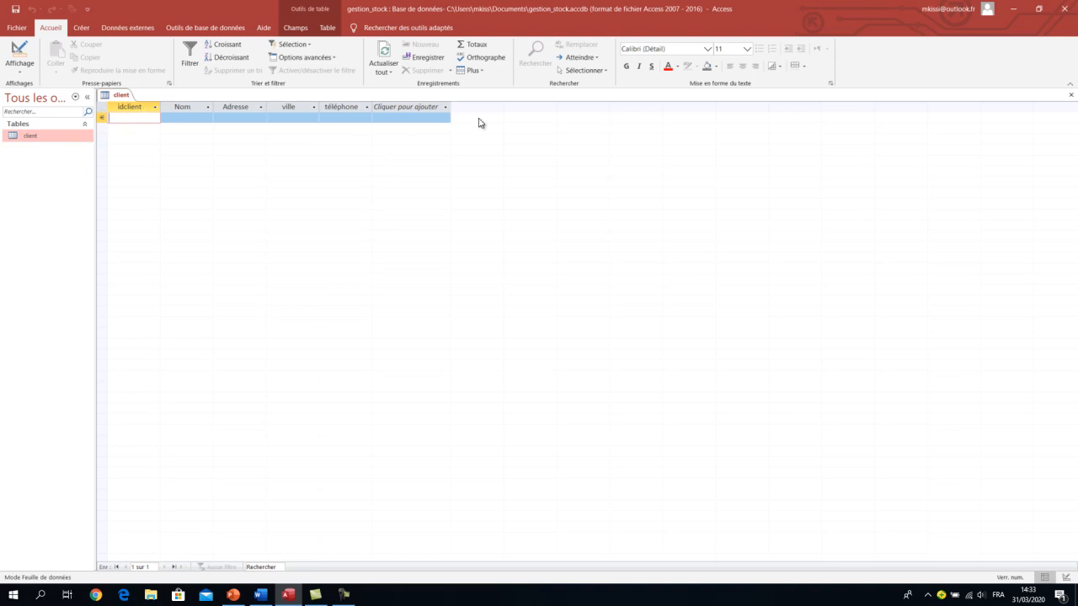
pyautogui.rightClick(123, 96)
pyautogui.click(136, 119)
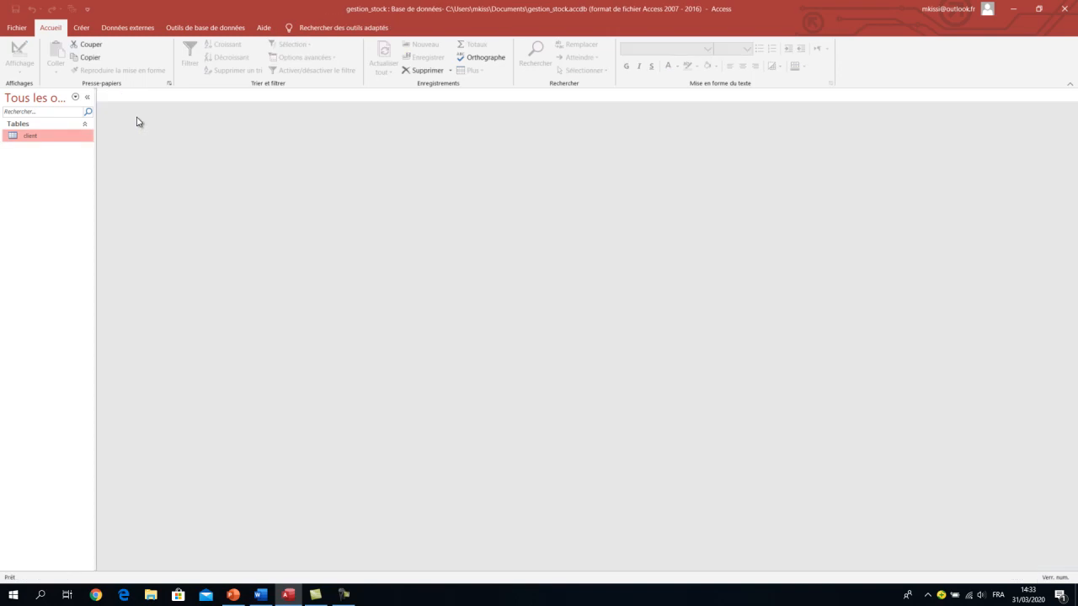
# Create a second table in design view with Numcom as its first field, following the Commande definition in the Word assignment.
pyautogui.click(83, 28)
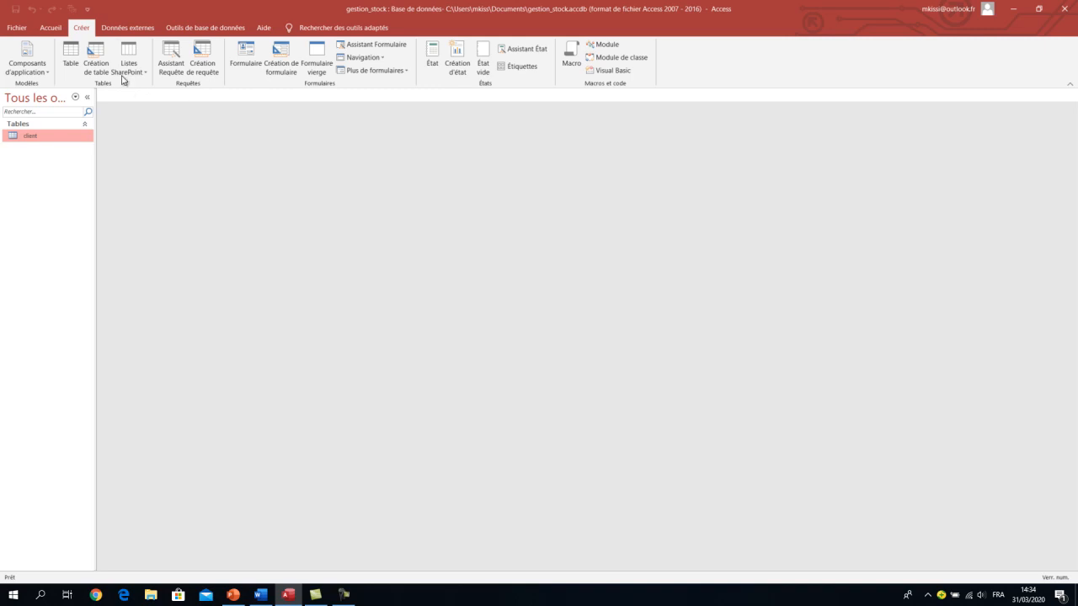
pyautogui.click(96, 63)
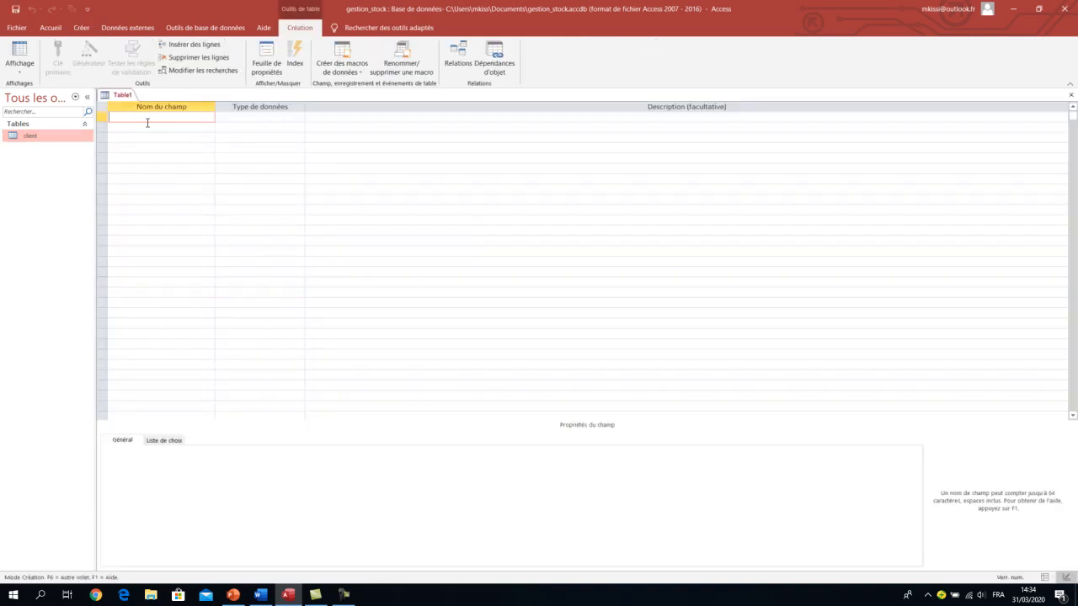
pyautogui.hotkey('alt', 'Tab')
pyautogui.scroll(15, 198, 161)
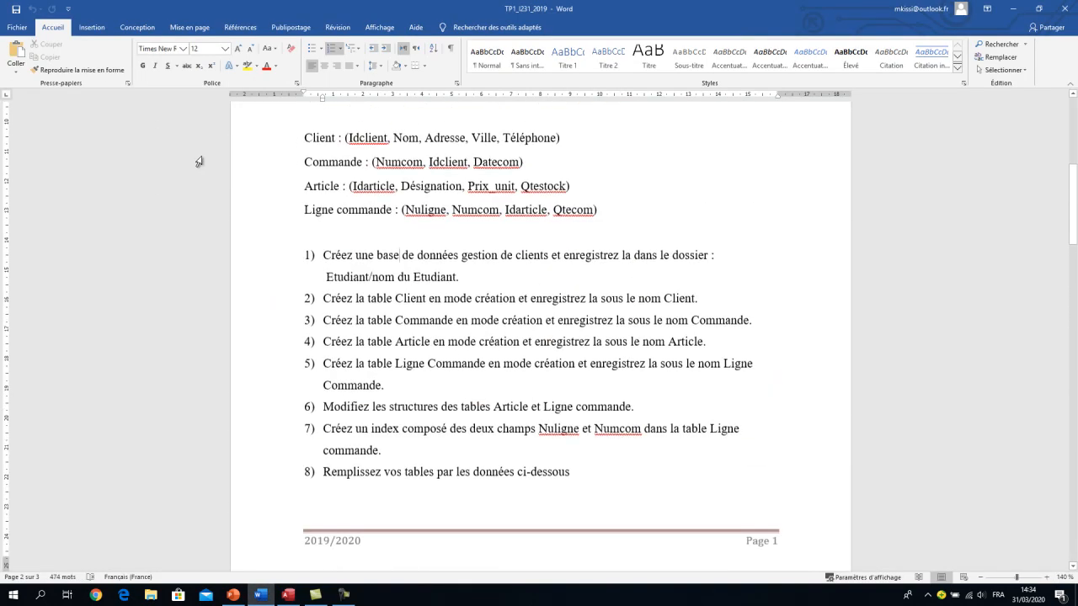
pyautogui.scroll(1, 199, 161)
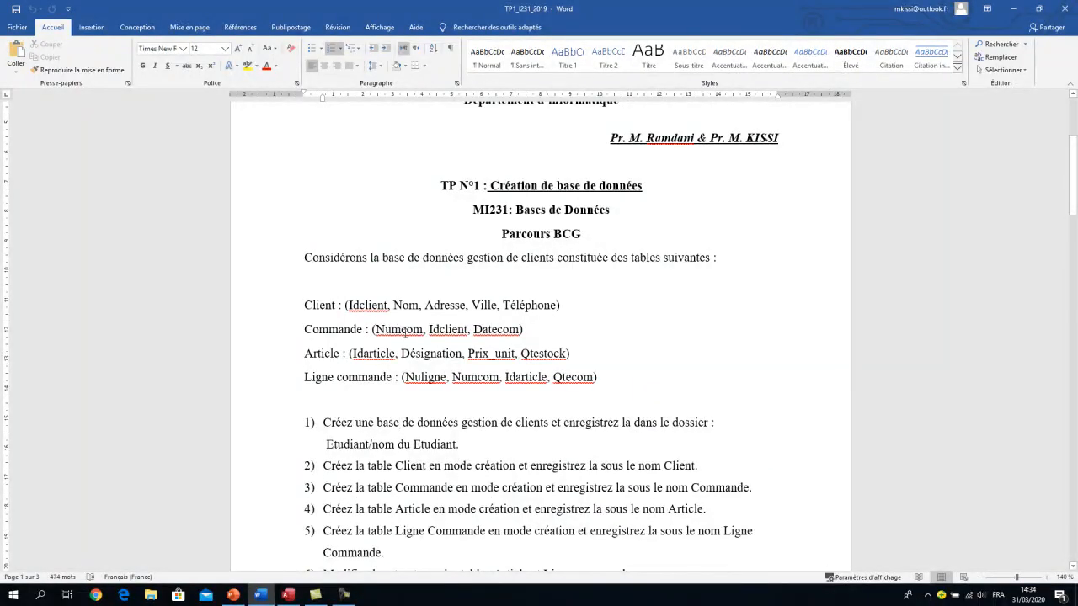
pyautogui.hotkey('alt', 'Tab')
pyautogui.write('Numcom')
# Check the Commandes sample data in the Word assignment and set the Numcom field's data type to Numérique.
pyautogui.hotkey('alt', 'Tab')
pyautogui.scroll(-15, 251, 209)
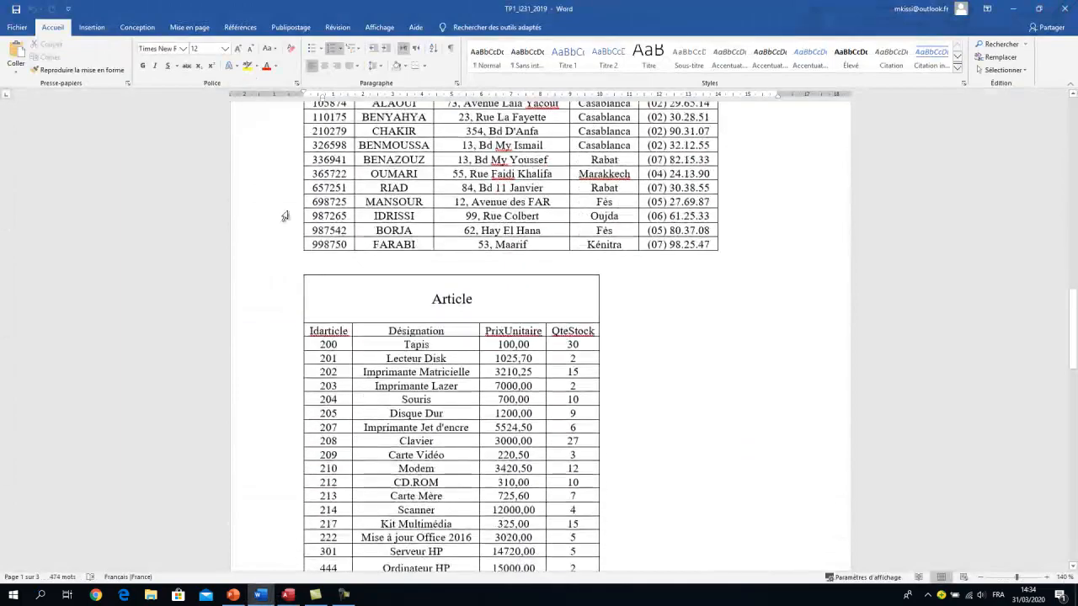
pyautogui.scroll(4, 300, 270)
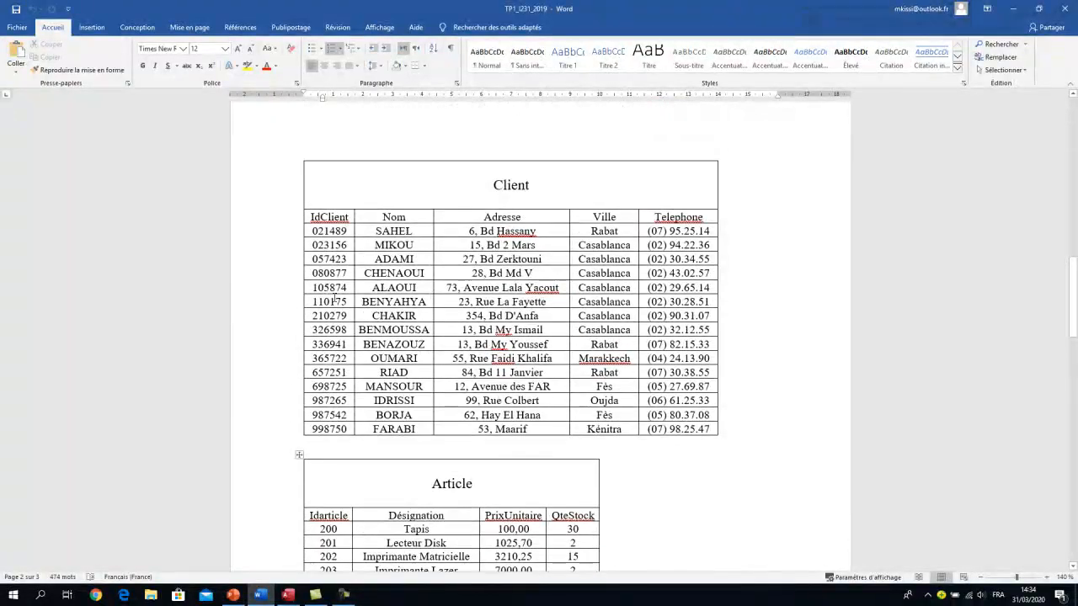
pyautogui.scroll(-17, 335, 299)
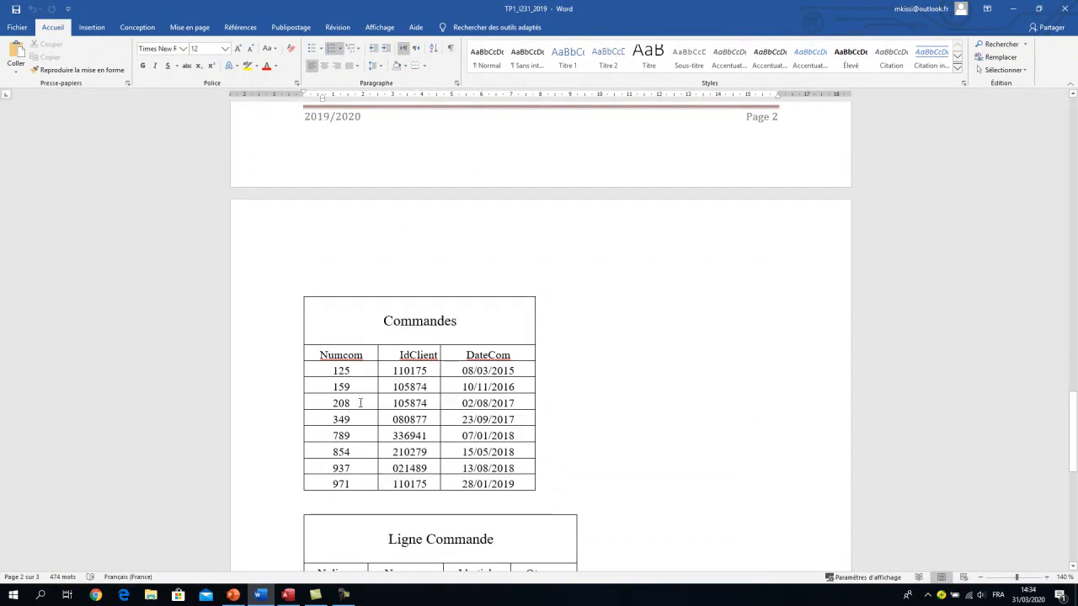
pyautogui.hotkey('alt', 'Tab')
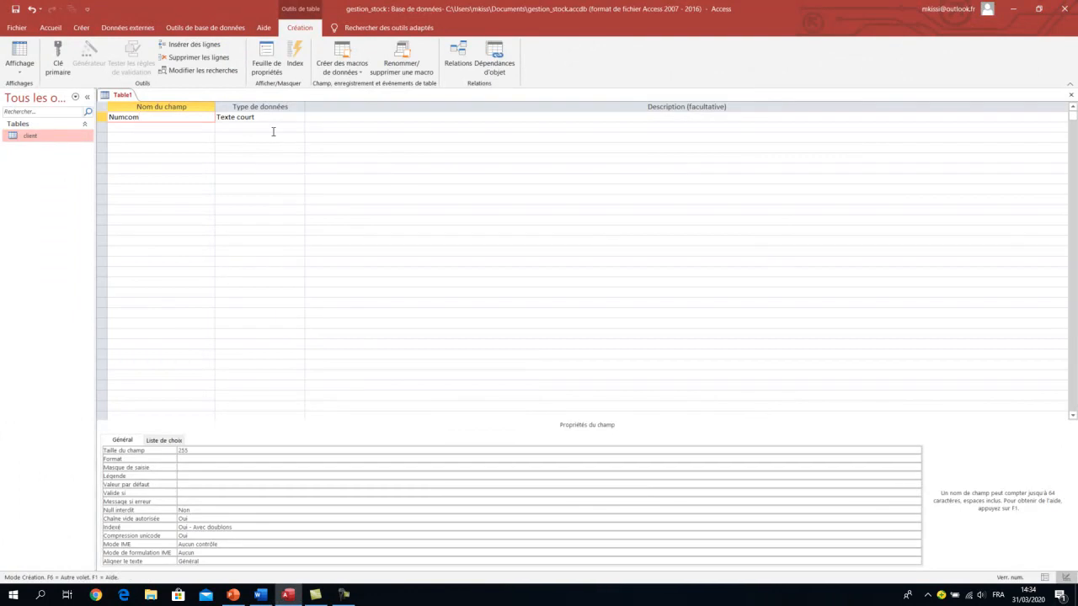
pyautogui.click(275, 116)
pyautogui.click(299, 117)
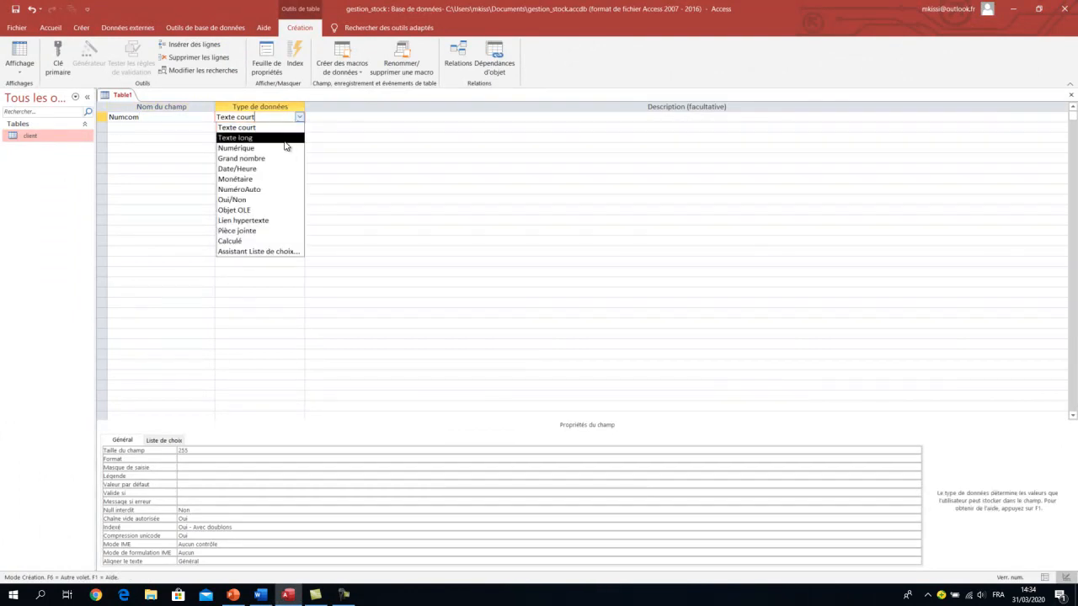
pyautogui.click(275, 148)
# Add a second field idclient with data type Texte court, following the Commandes table in the Word assignment.
pyautogui.click(183, 126)
pyautogui.hotkey('alt', 'Tab')
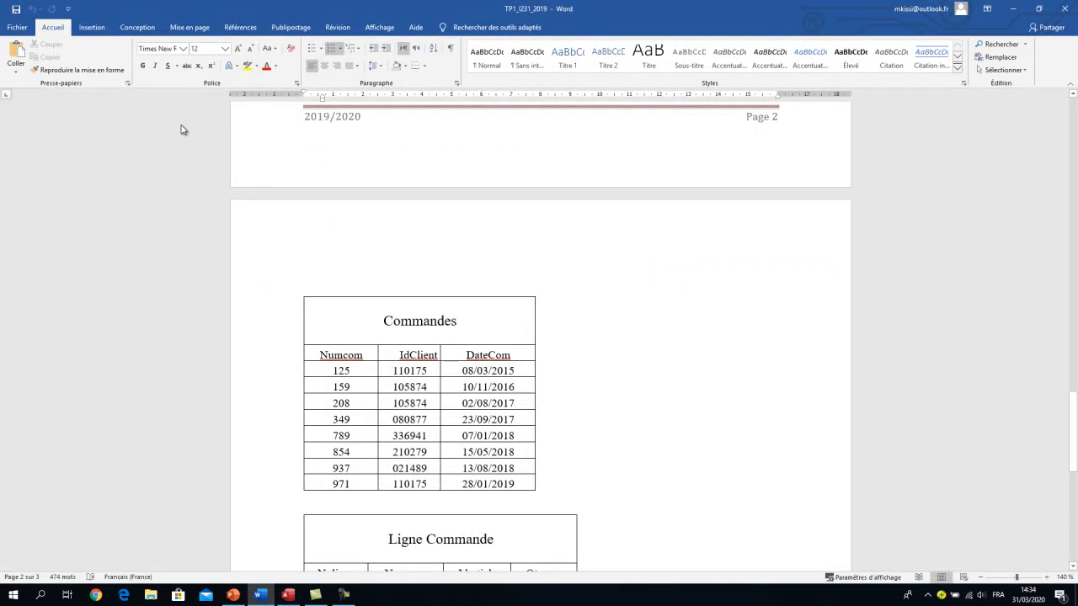
pyautogui.hotkey('alt', 'Tab')
pyautogui.write('id')
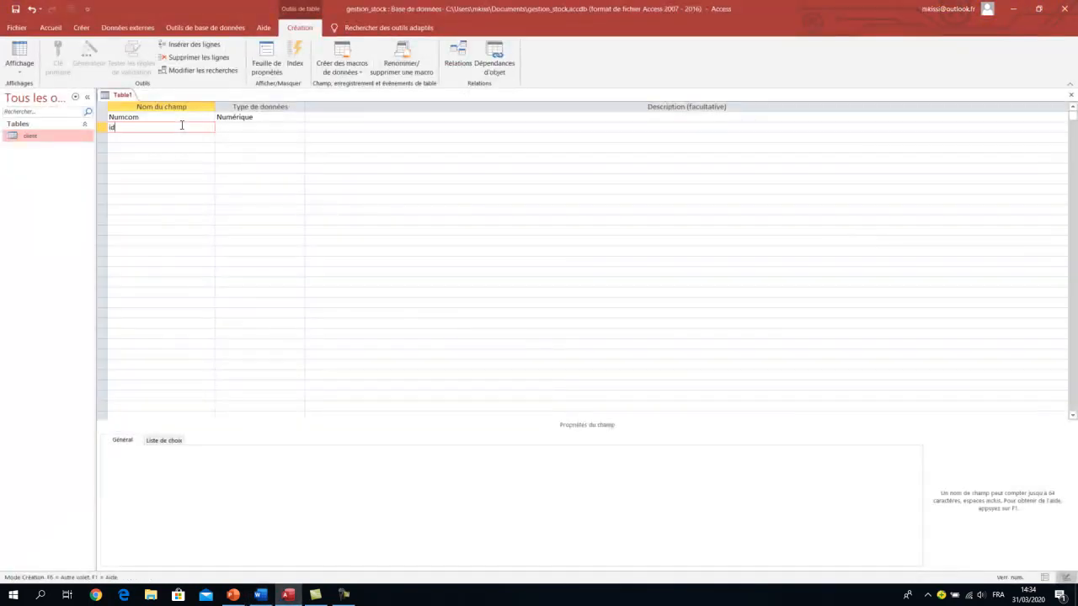
pyautogui.write('client')
pyautogui.click(197, 156)
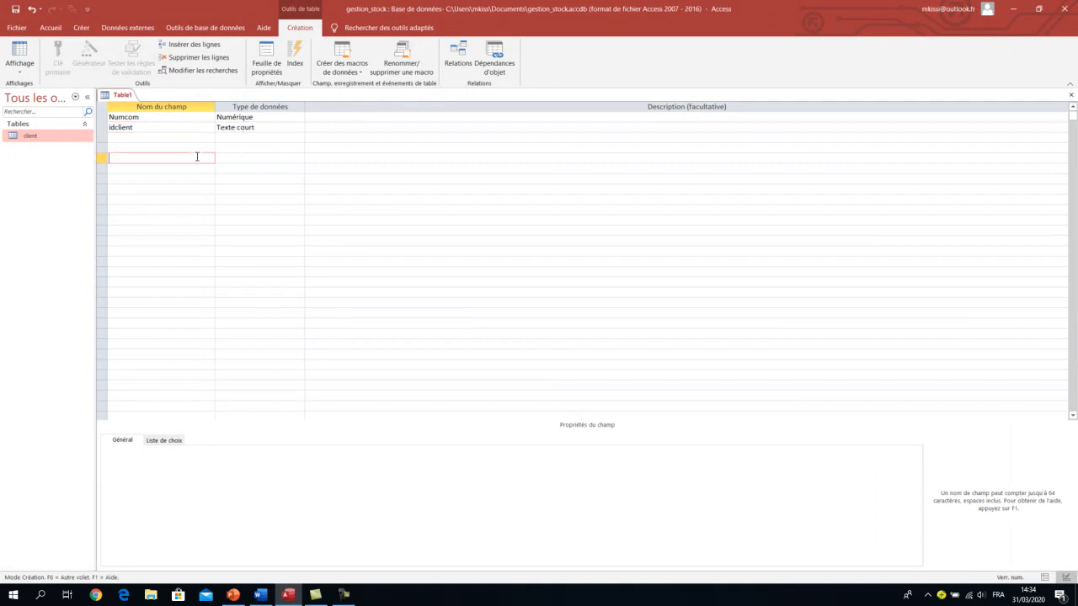
# Compare the data type of idclient in the client table's design with that of idclient in the new table.
pyautogui.doubleClick(25, 138)
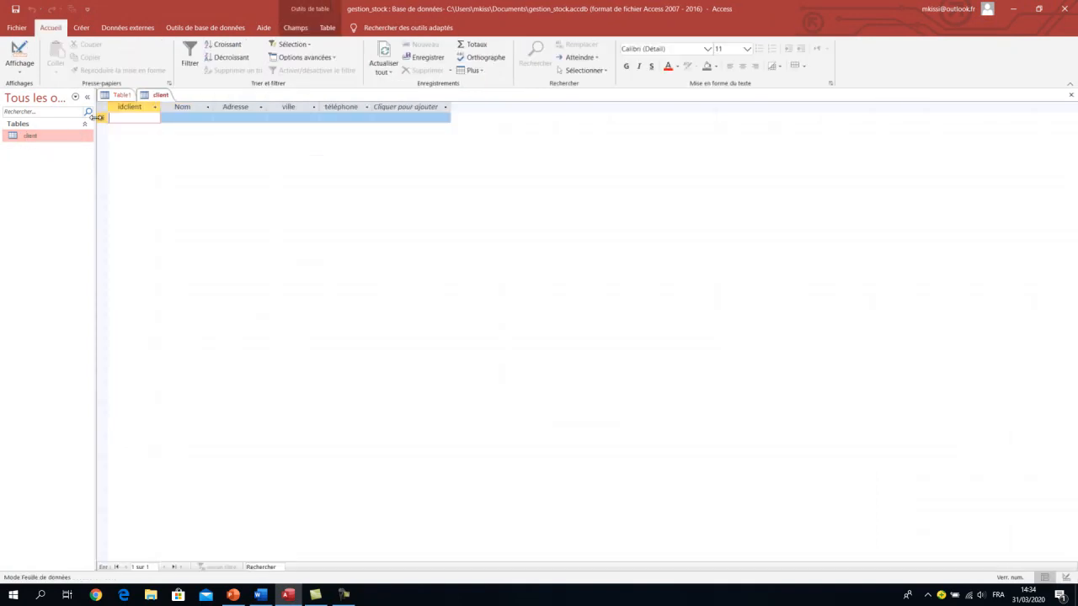
pyautogui.click(19, 50)
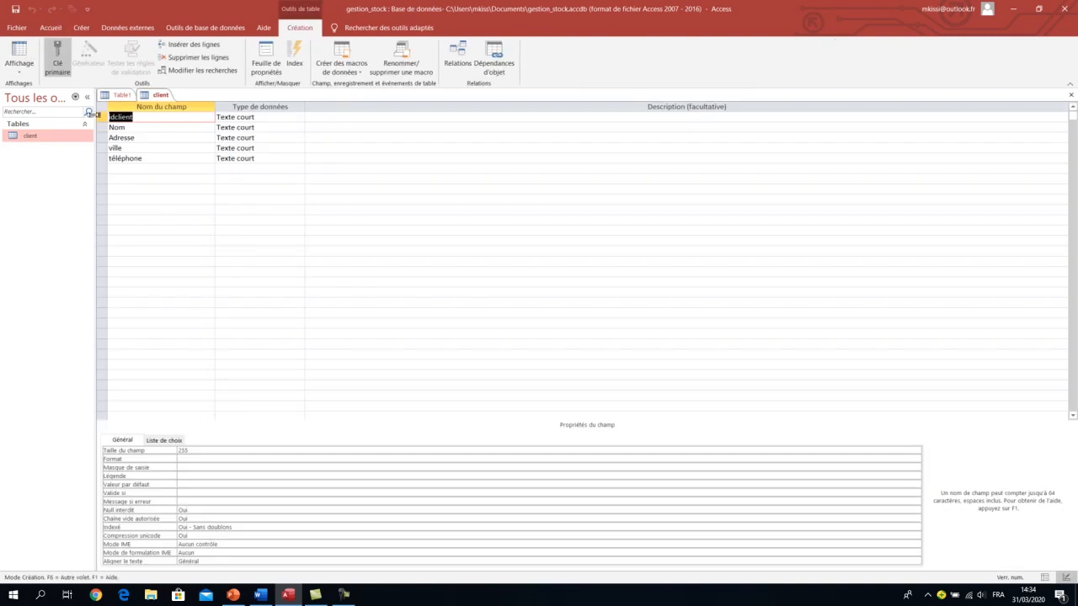
pyautogui.click(229, 119)
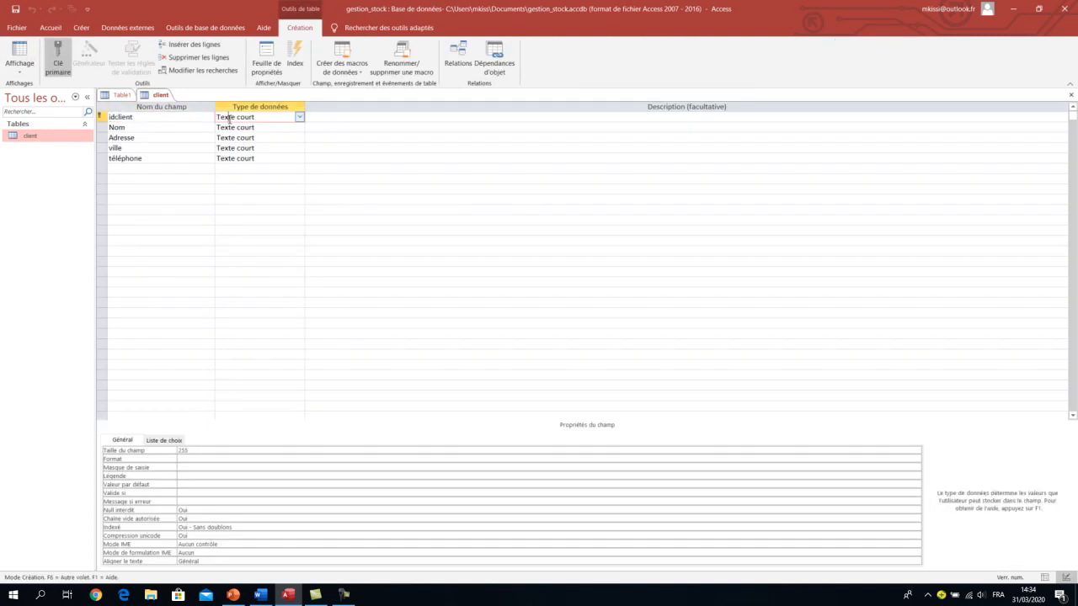
pyautogui.click(150, 116)
pyautogui.click(237, 116)
pyautogui.click(123, 96)
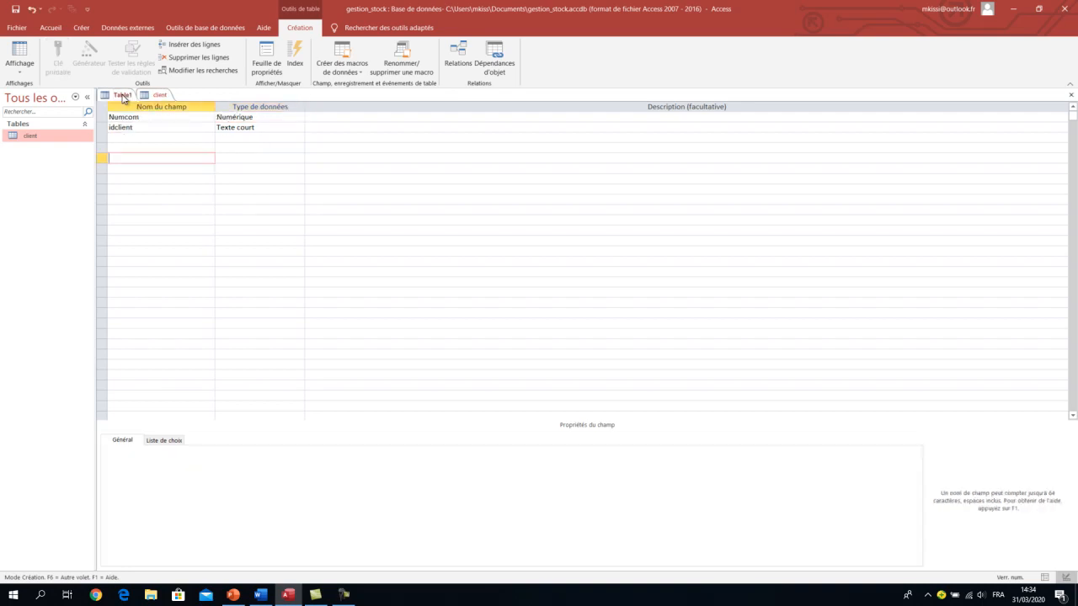
pyautogui.click(245, 128)
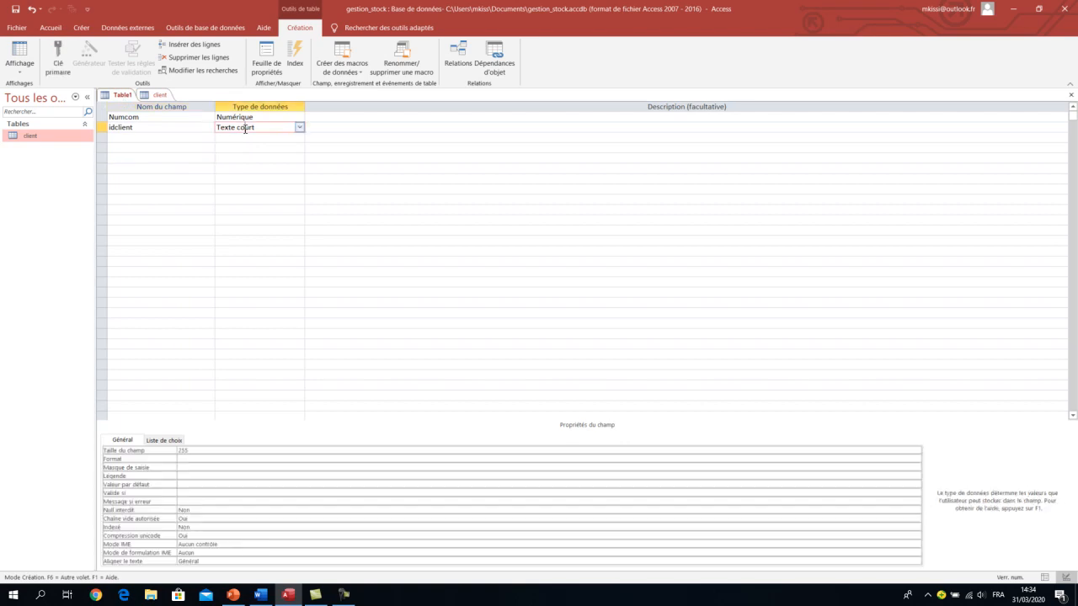
pyautogui.click(141, 127)
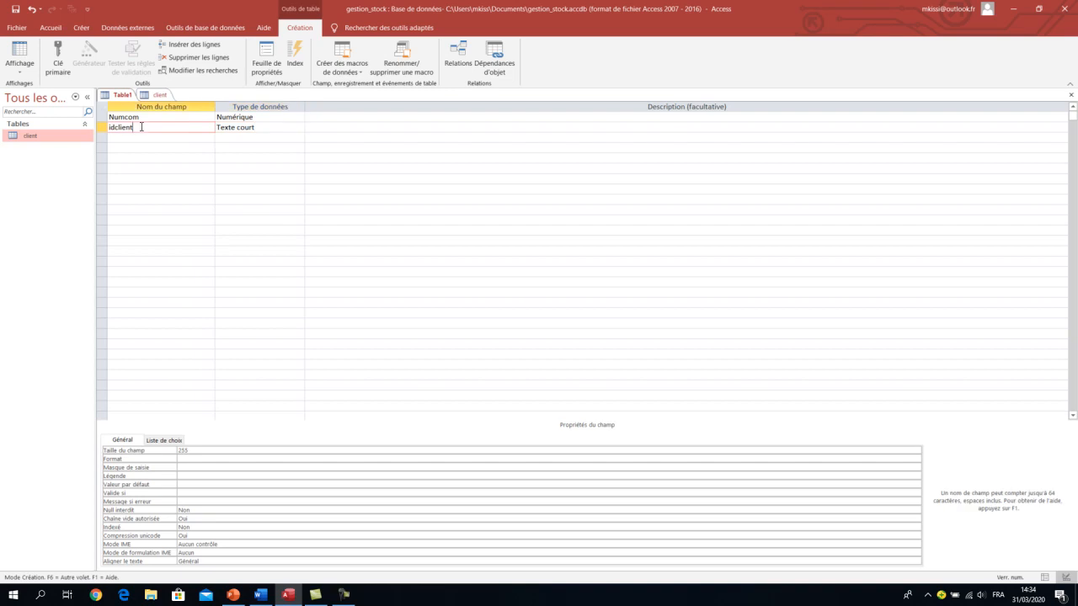
# Add a third field datecom with data type Date/Heure, following the Commande definition in the Word assignment.
pyautogui.click(139, 138)
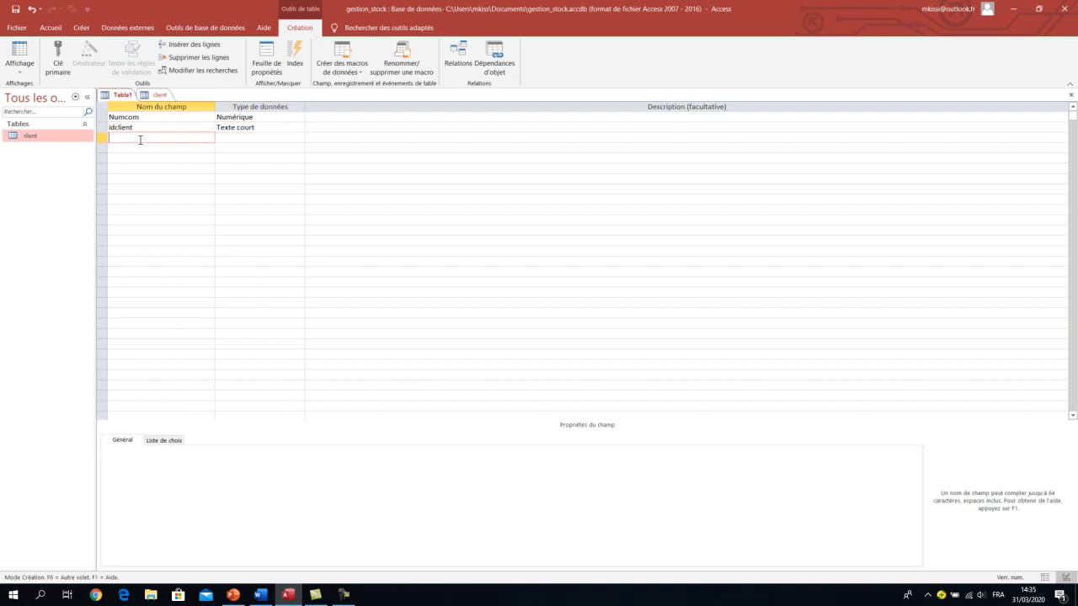
pyautogui.hotkey('alt', 'Tab')
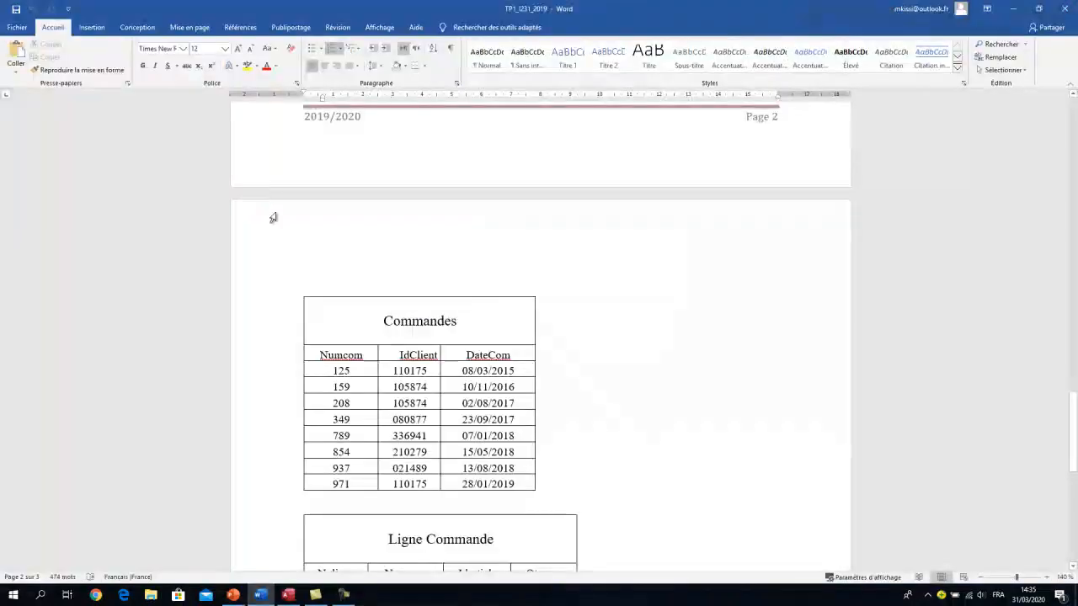
pyautogui.scroll(15, 293, 234)
pyautogui.scroll(12, 305, 230)
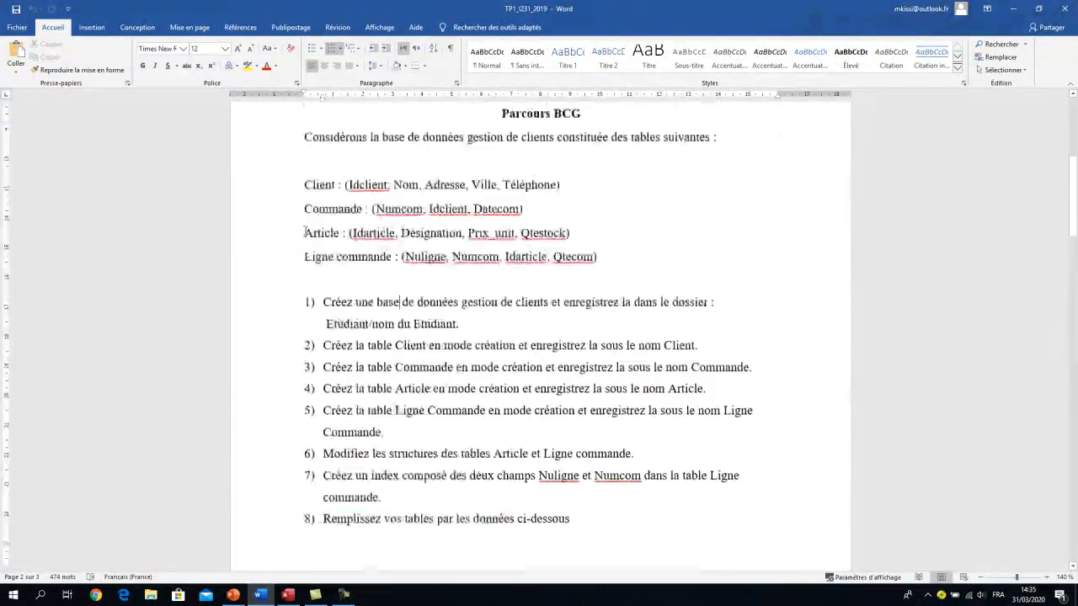
pyautogui.hotkey('alt', 'Tab')
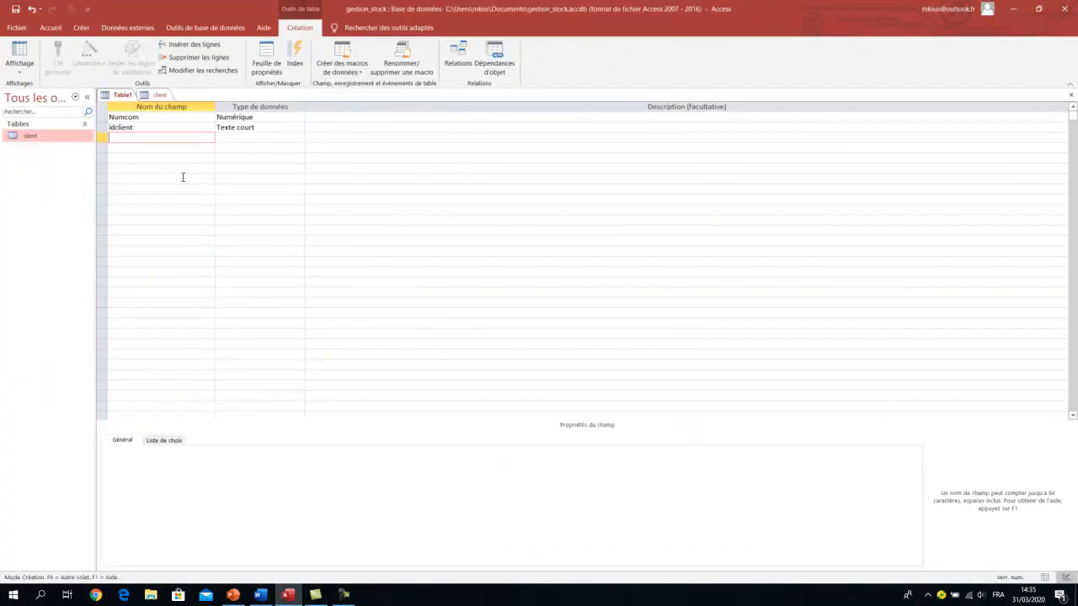
pyautogui.write('datecom')
pyautogui.click(274, 139)
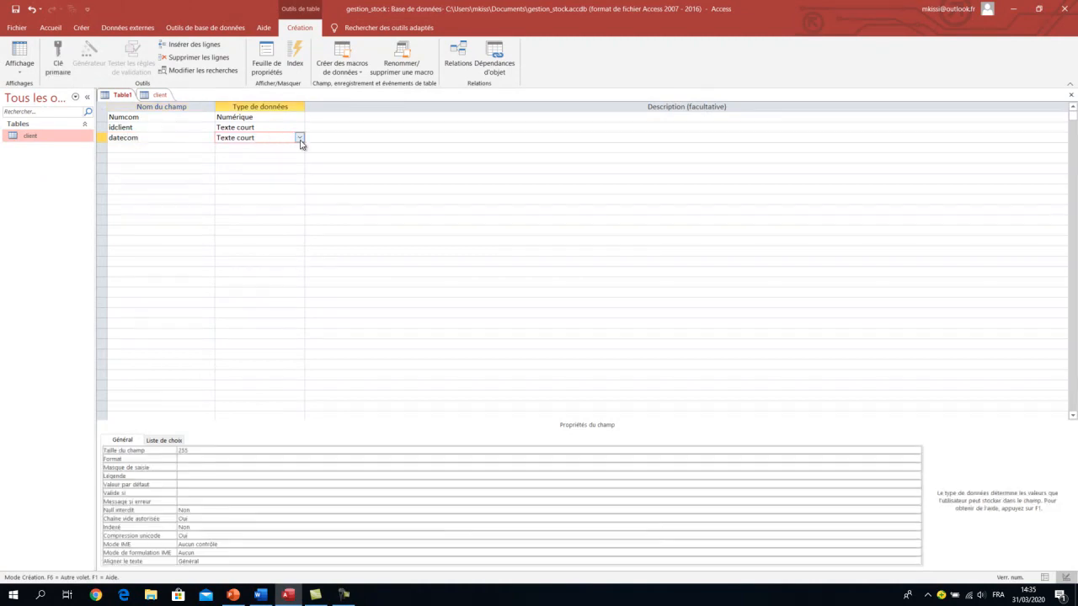
pyautogui.click(300, 139)
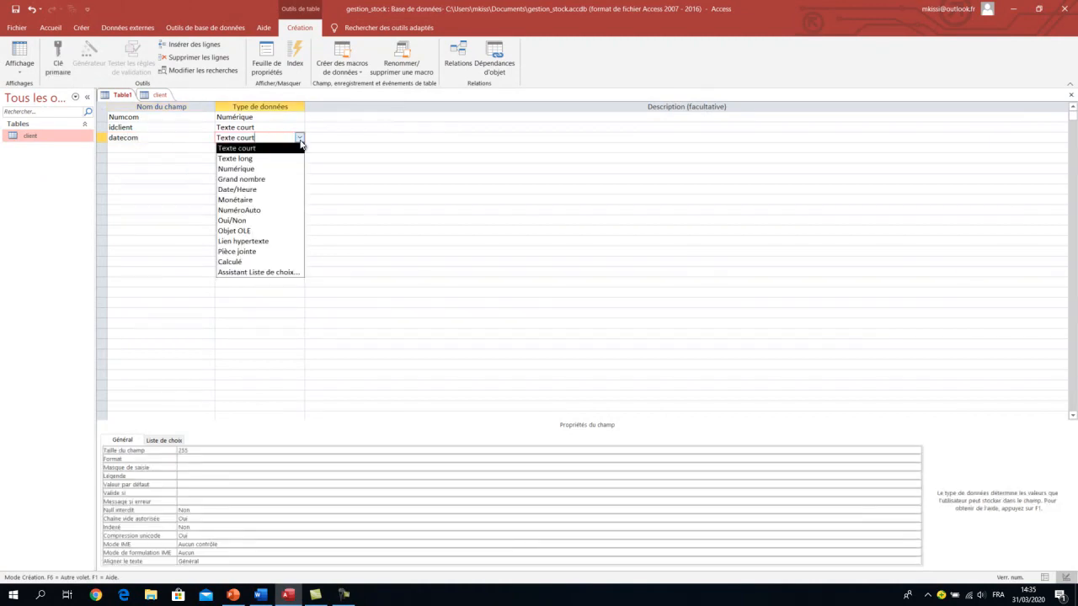
pyautogui.click(272, 188)
pyautogui.click(273, 171)
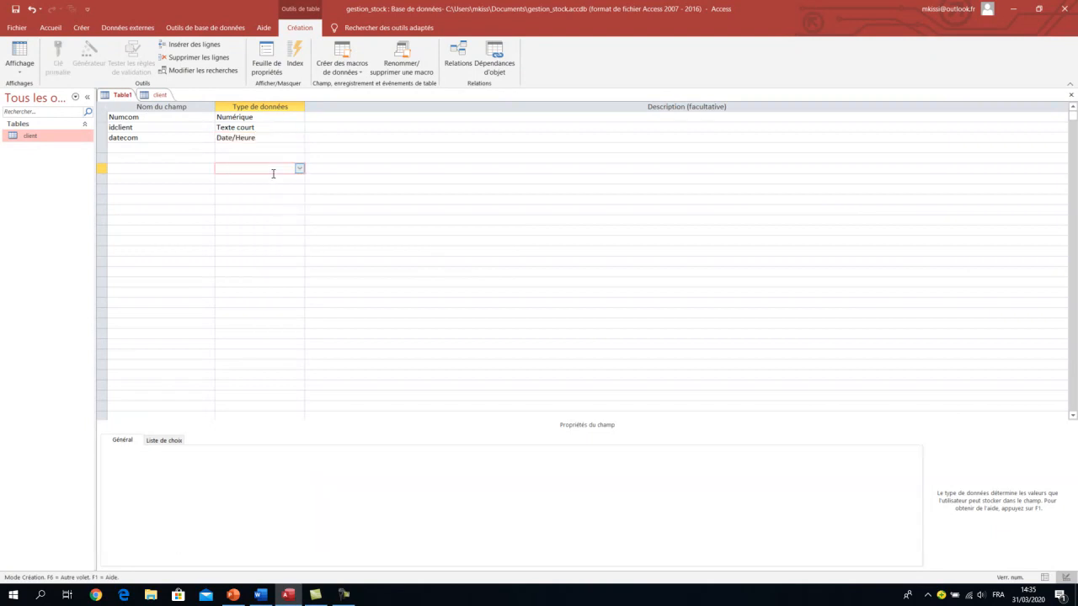
# Try to save the new table under the name commande, cancelling the save instead of having a primary key created automatically.
pyautogui.rightClick(125, 96)
pyautogui.click(151, 103)
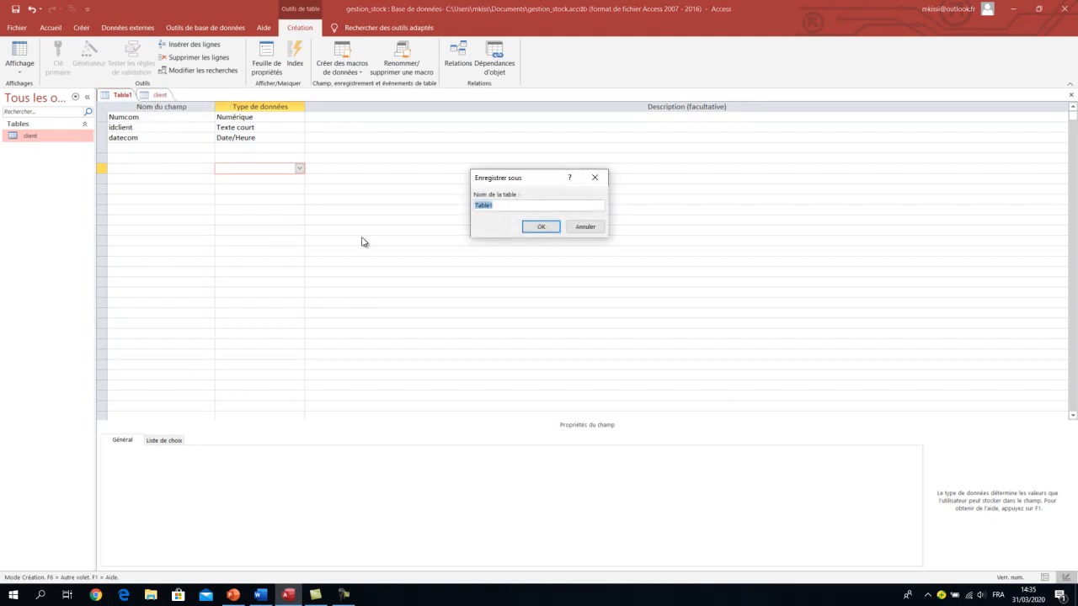
pyautogui.write('commande')
pyautogui.click(547, 229)
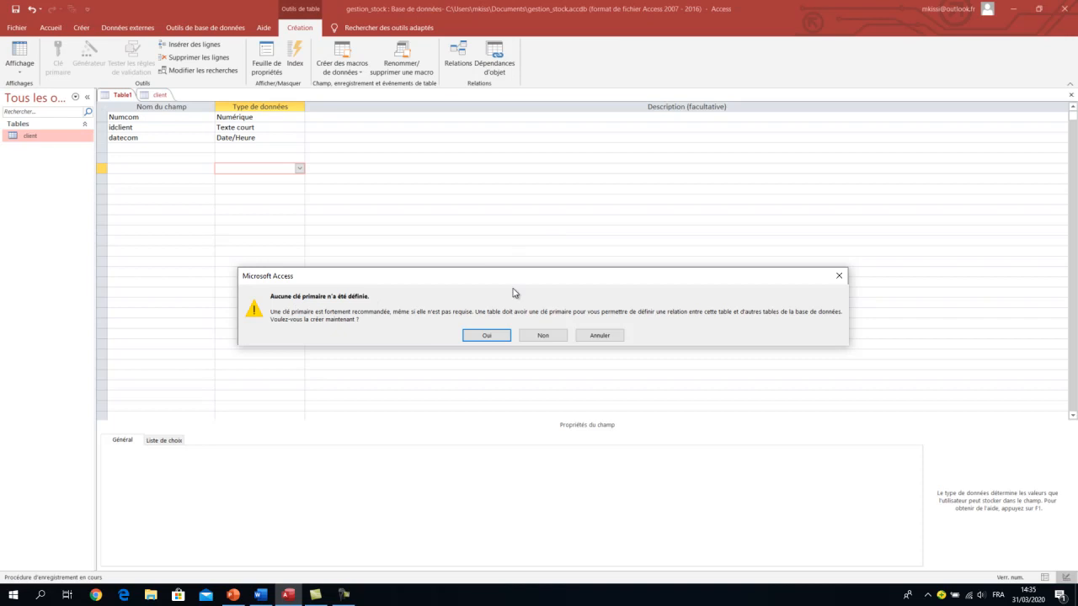
pyautogui.click(600, 337)
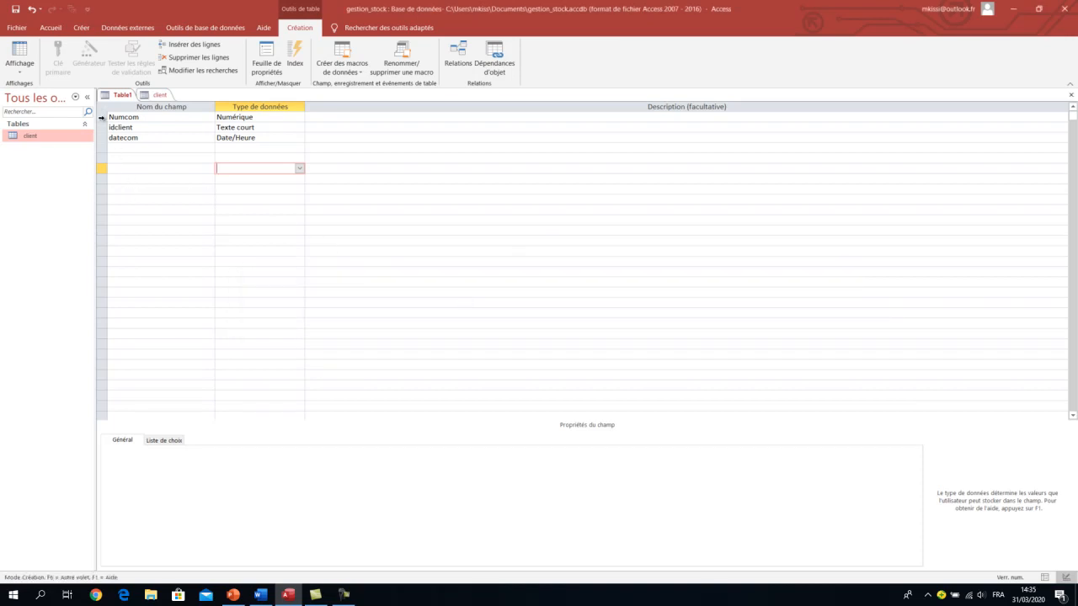
# Make Numcom the primary key of the new table, and close the table saving its design as commande.
pyautogui.click(101, 118)
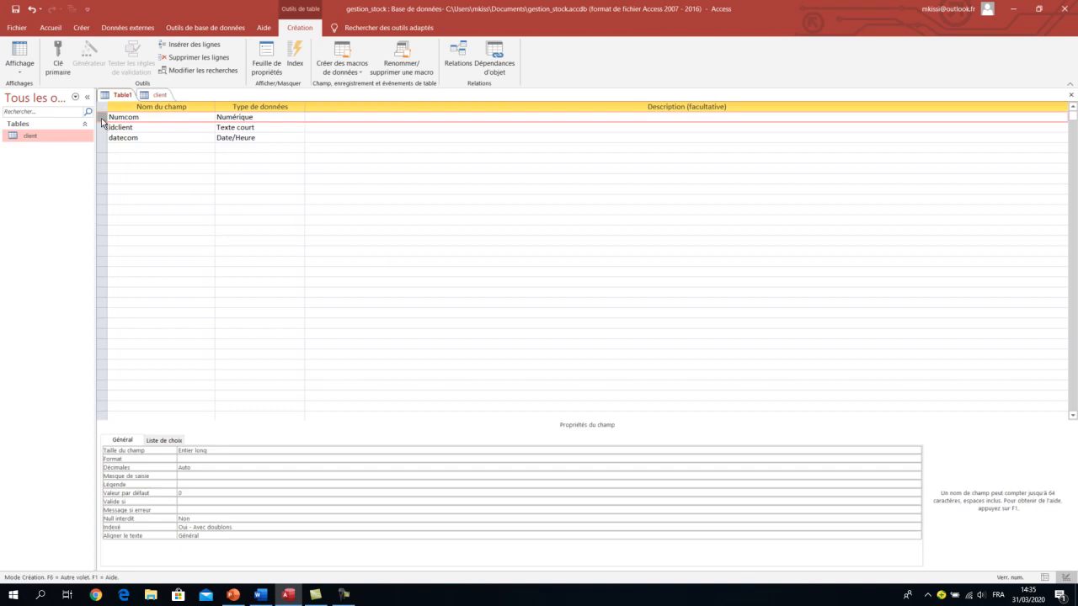
pyautogui.click(64, 65)
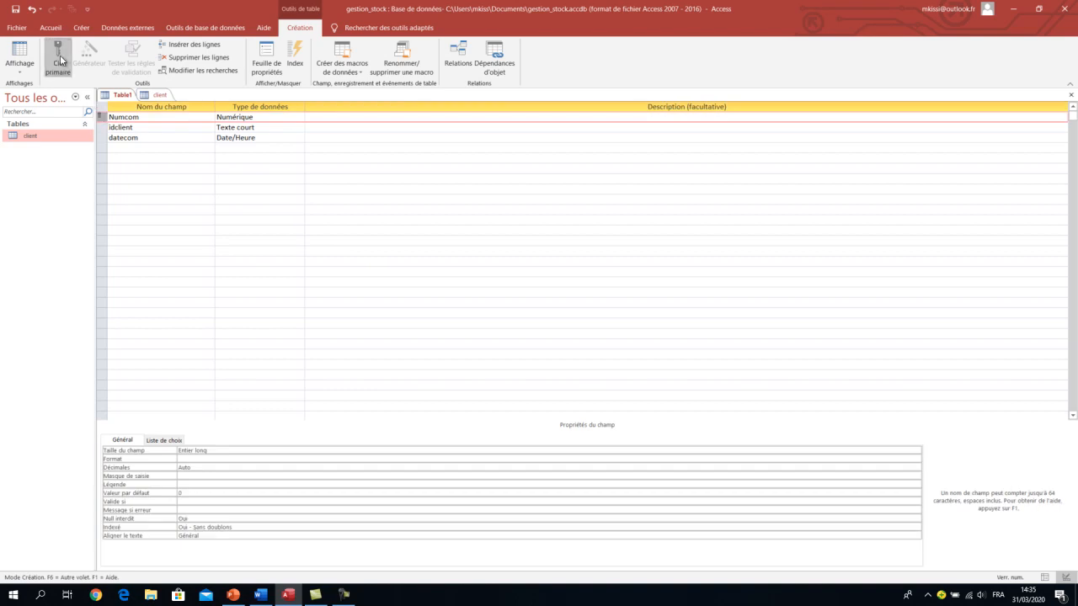
pyautogui.rightClick(124, 96)
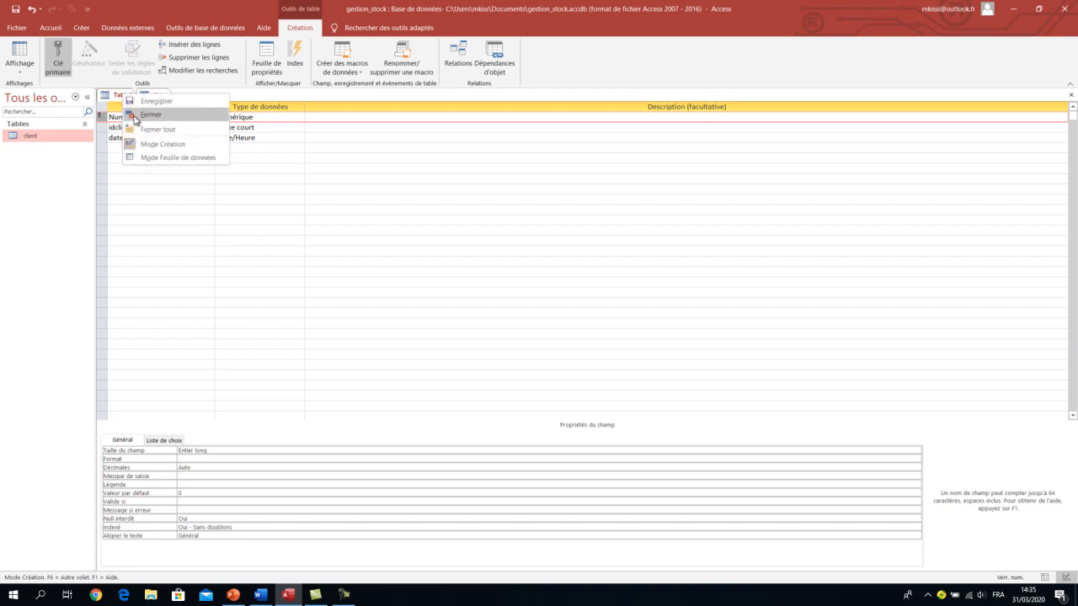
pyautogui.click(139, 114)
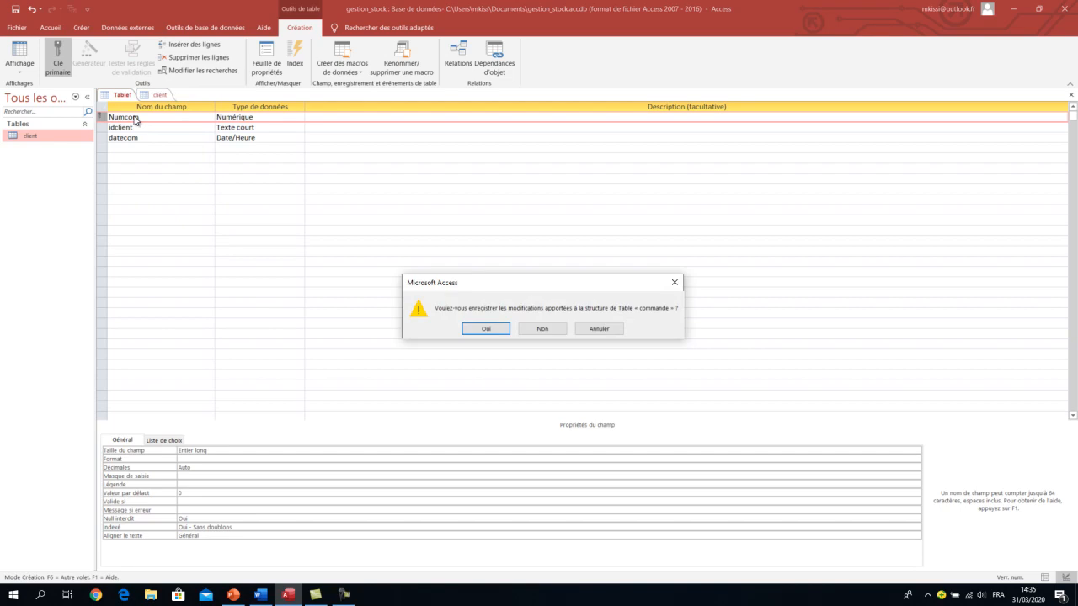
pyautogui.click(500, 332)
pyautogui.click(536, 226)
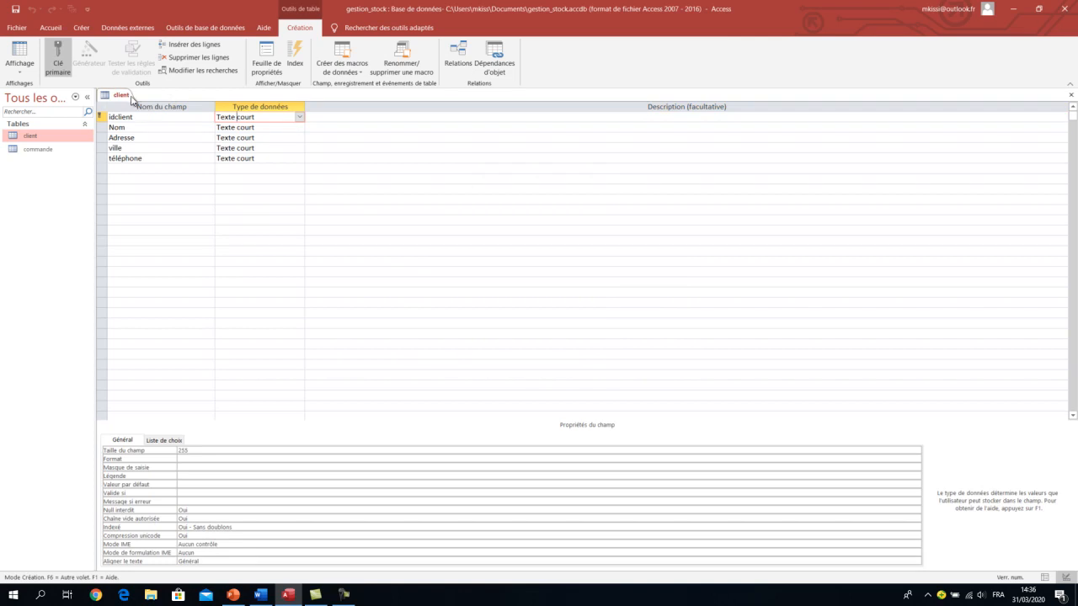
# Close the client table's design and select the commande table in the list of tables.
pyautogui.rightClick(123, 99)
pyautogui.click(143, 116)
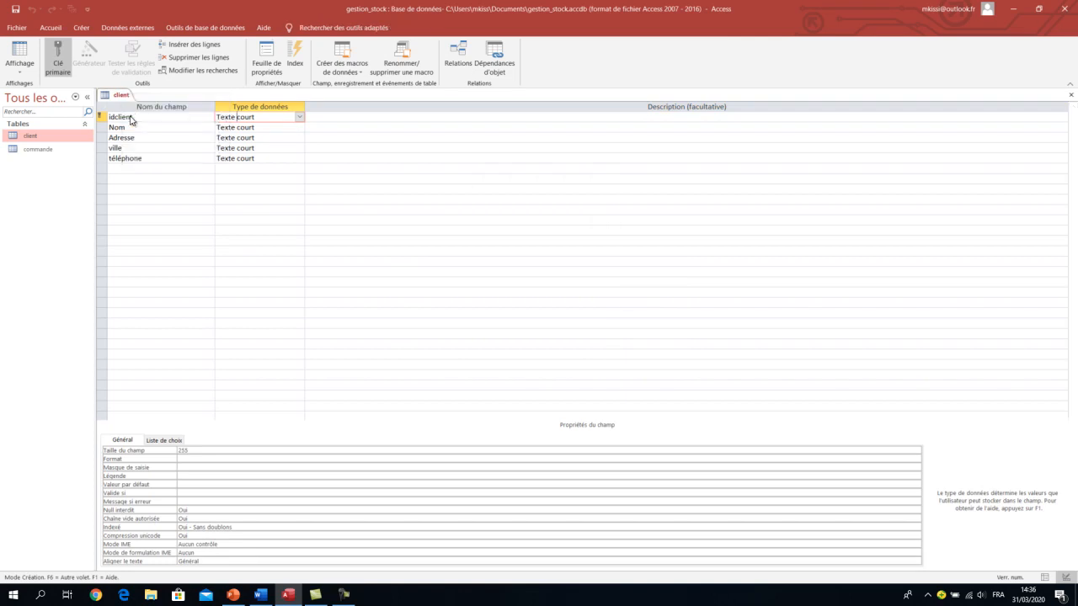
pyautogui.click(26, 150)
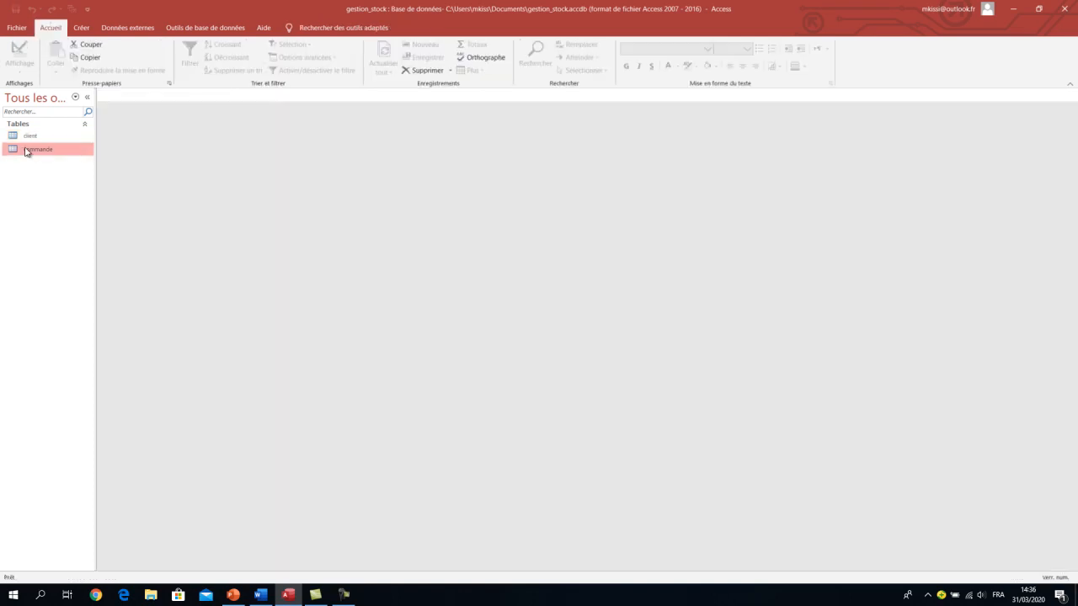
# Start a new table in design view and add idarticle as its first field, following the Article definition in the Word assignment.
pyautogui.click(82, 27)
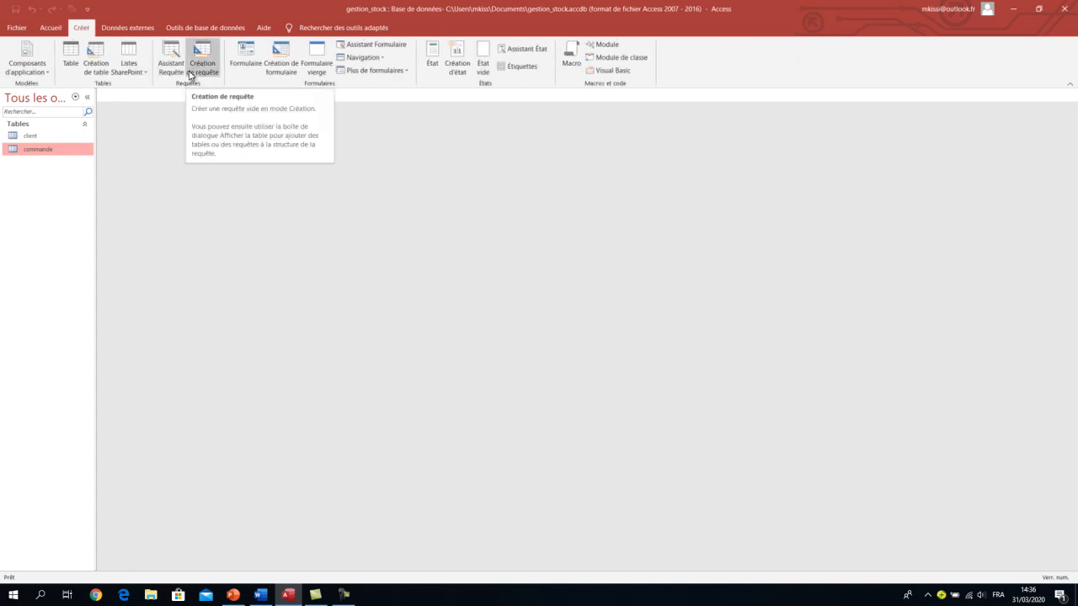
pyautogui.click(98, 61)
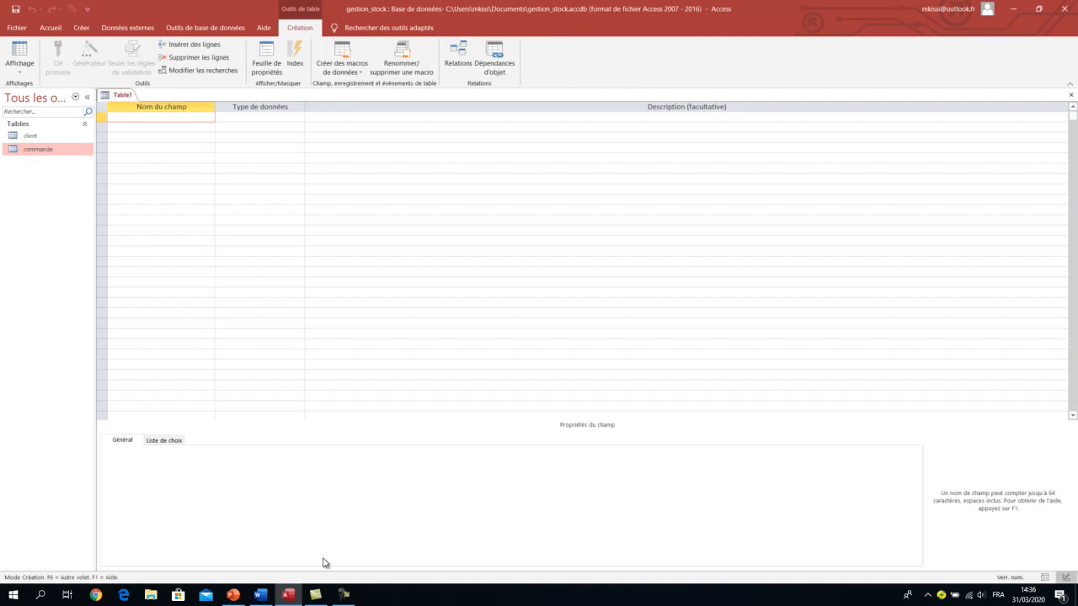
pyautogui.click(260, 595)
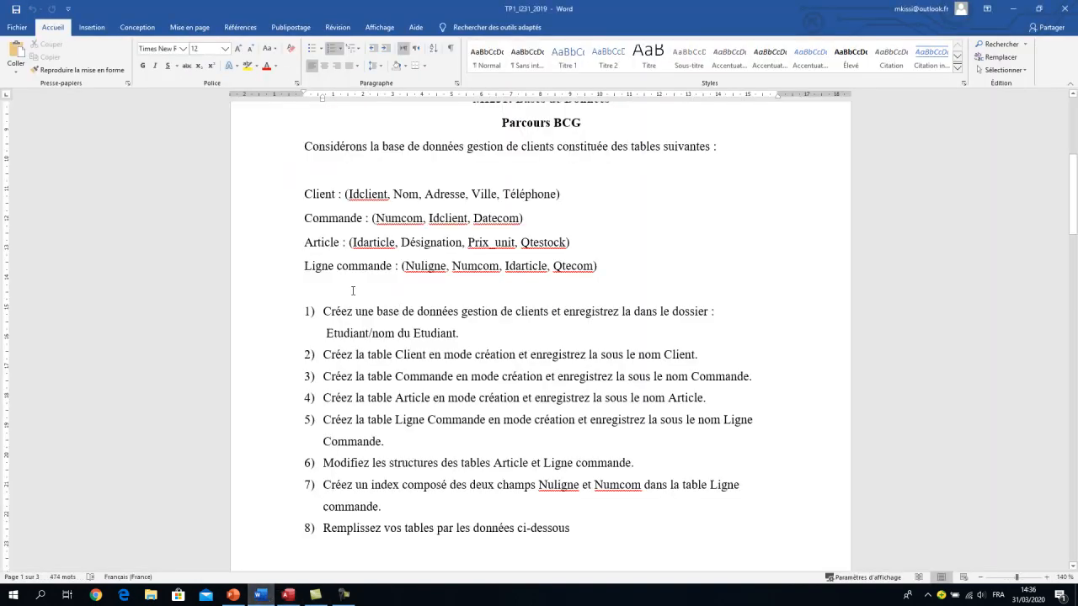
pyautogui.moveTo(316, 596)
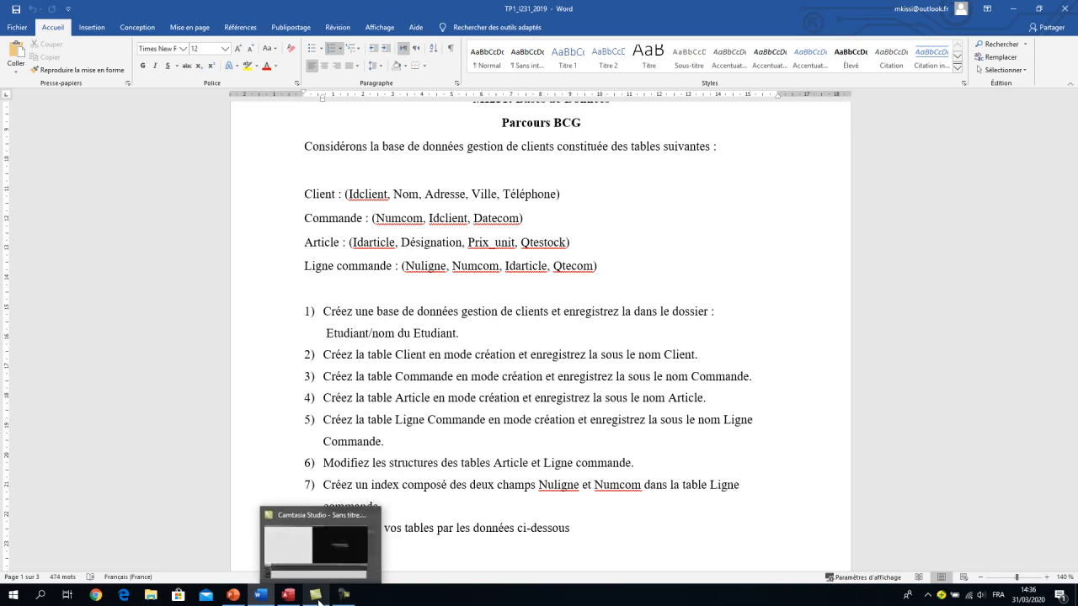
pyautogui.click(288, 594)
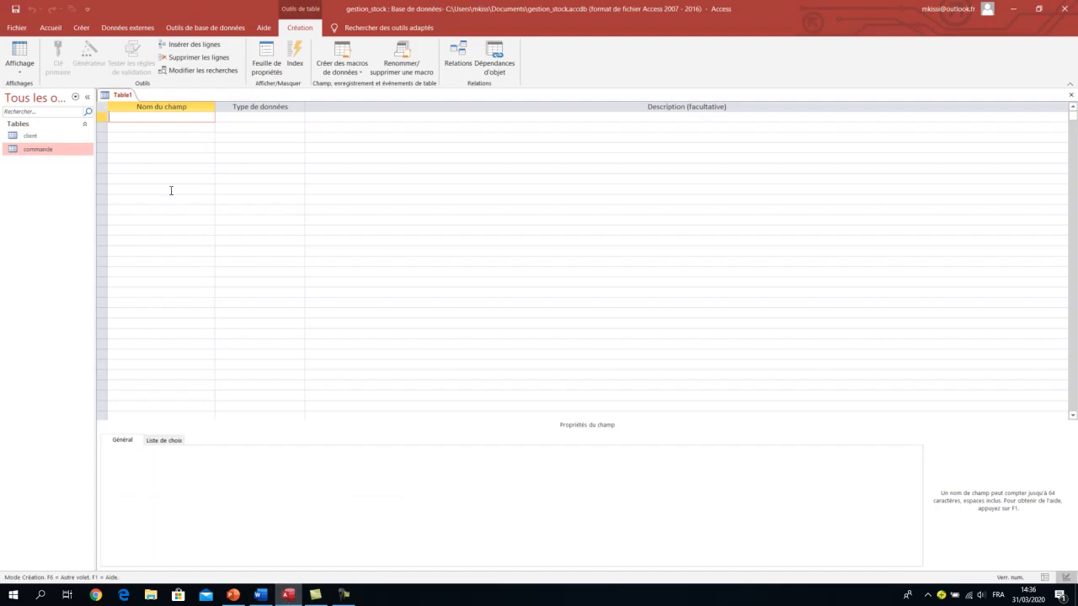
pyautogui.write('idarticle')
pyautogui.click(270, 118)
# Examine the Idarticle values in the Article data table of the Word assignment to decide the field's data type.
pyautogui.hotkey('alt', 'Tab')
pyautogui.scroll(-15, 386, 222)
pyautogui.scroll(-8, 386, 222)
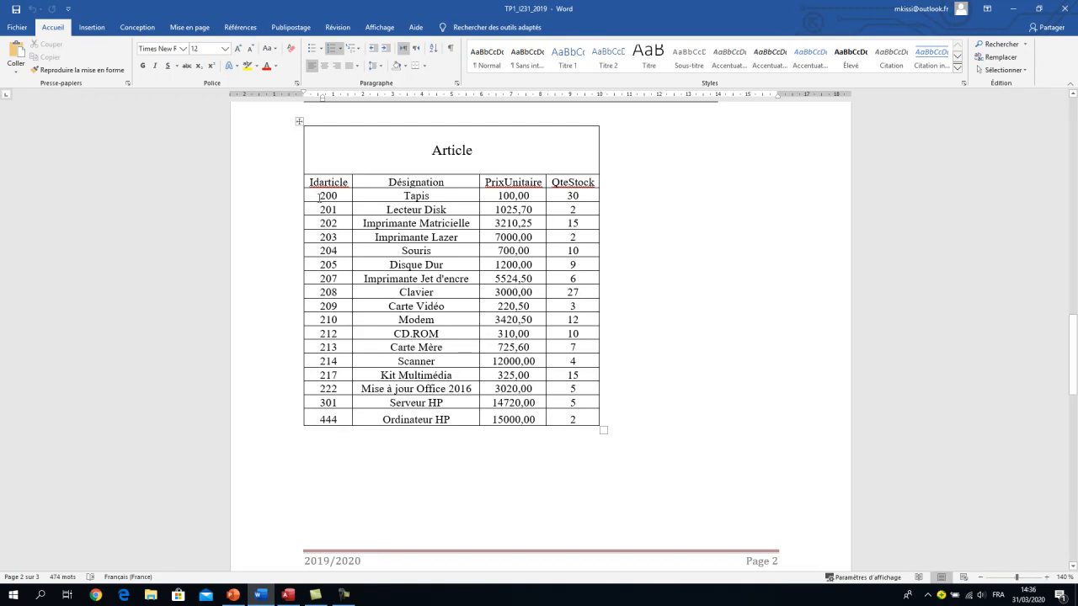
pyautogui.scroll(15, 318, 196)
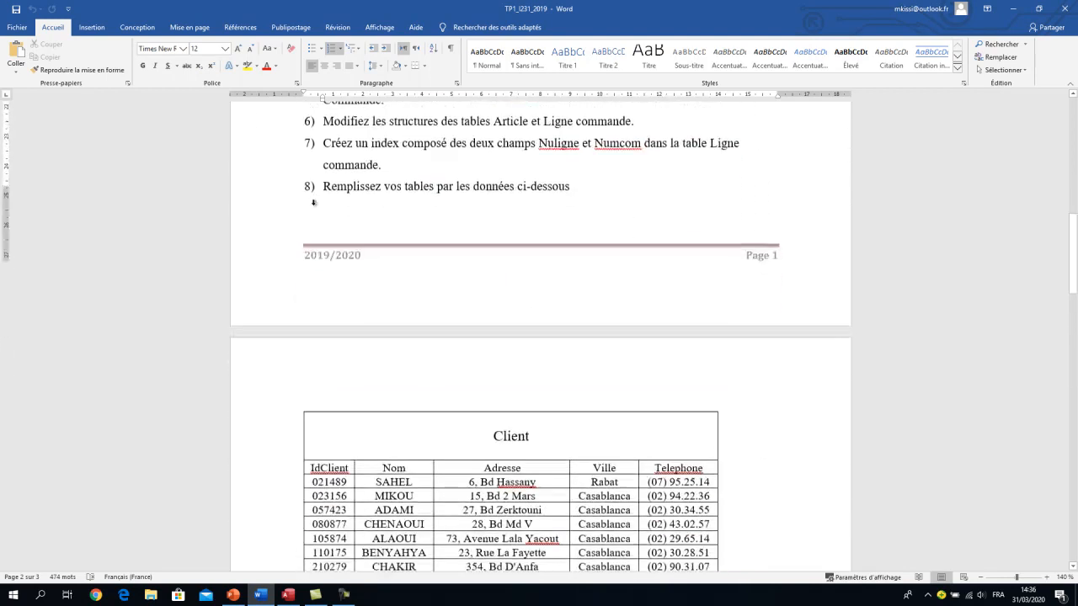
pyautogui.scroll(-10, 314, 210)
pyautogui.scroll(-2, 314, 204)
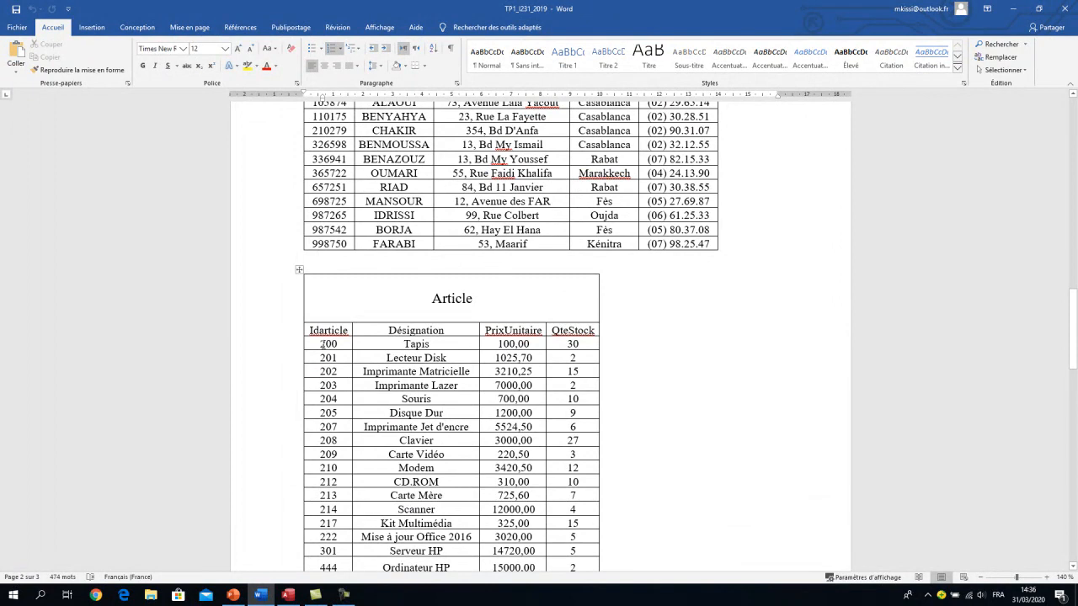
pyautogui.scroll(-3, 317, 353)
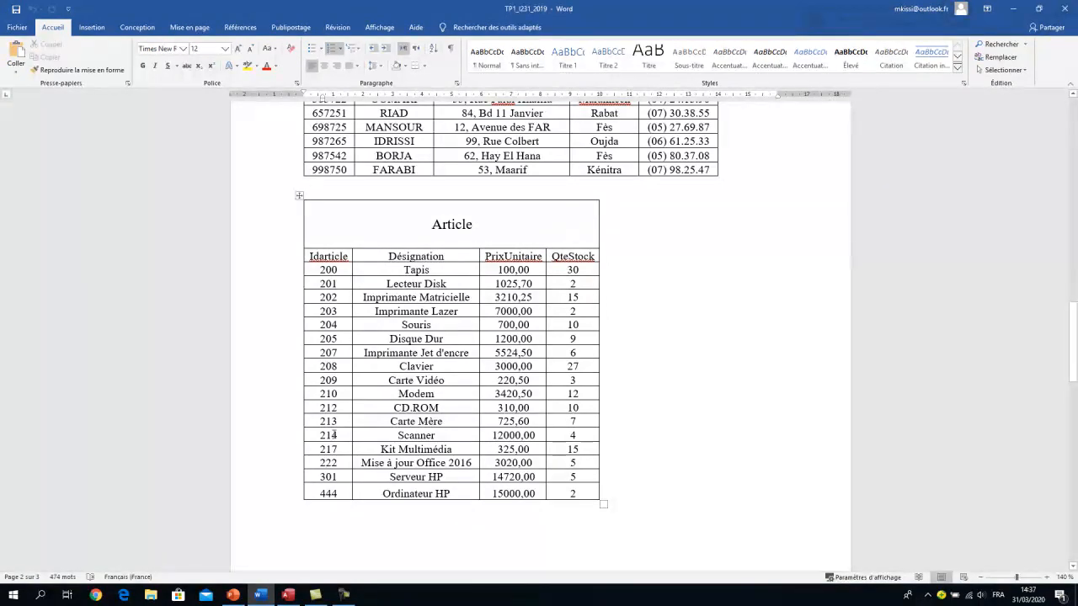
pyautogui.scroll(15, 345, 353)
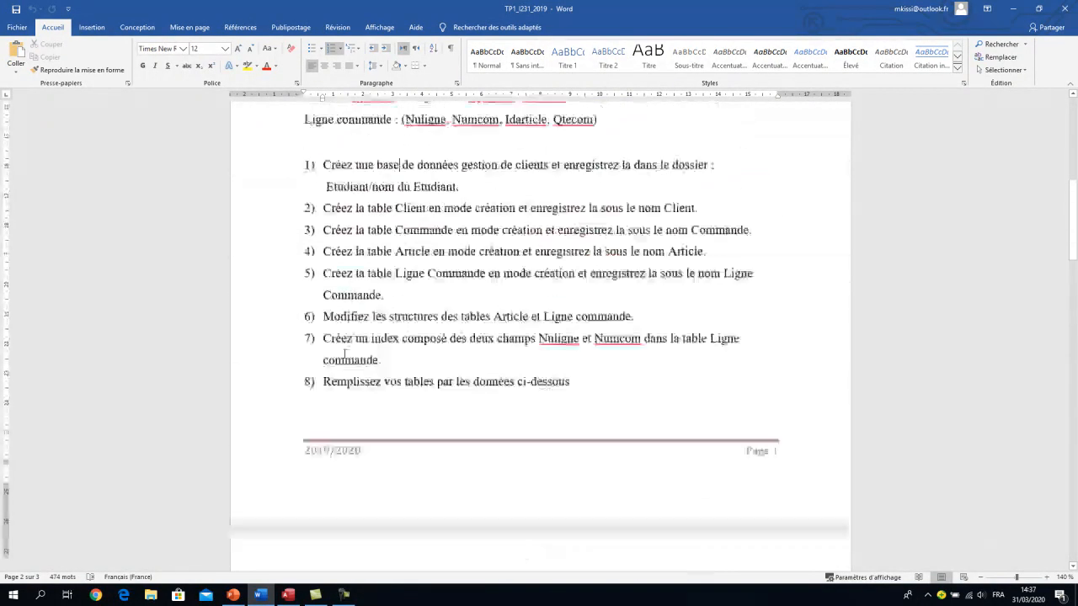
pyautogui.hotkey('alt', 'Tab')
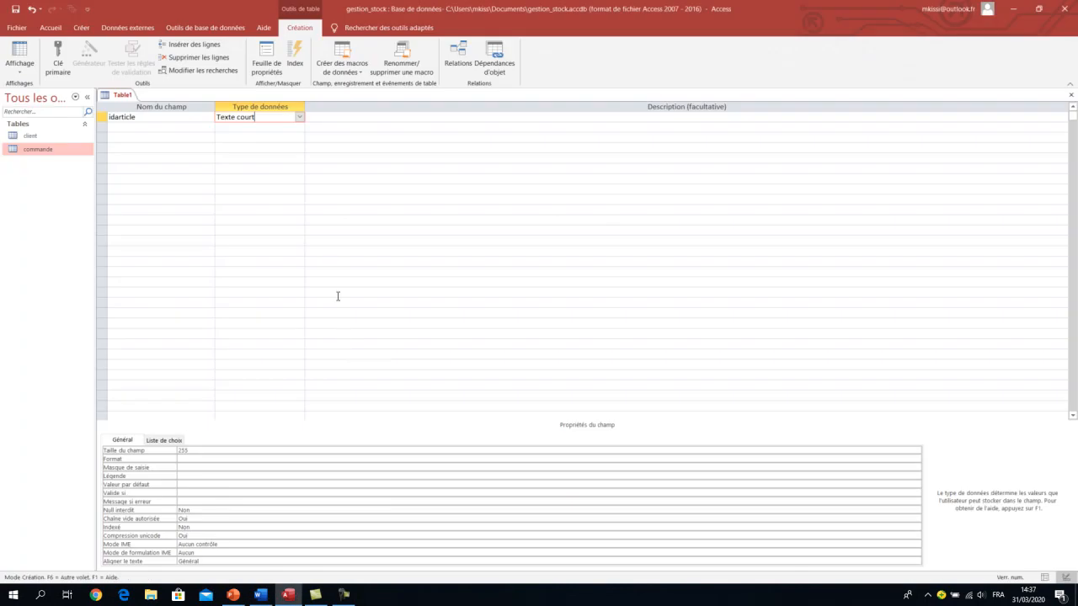
# Set the data type of the idarticle field to Numérique.
pyautogui.click(299, 117)
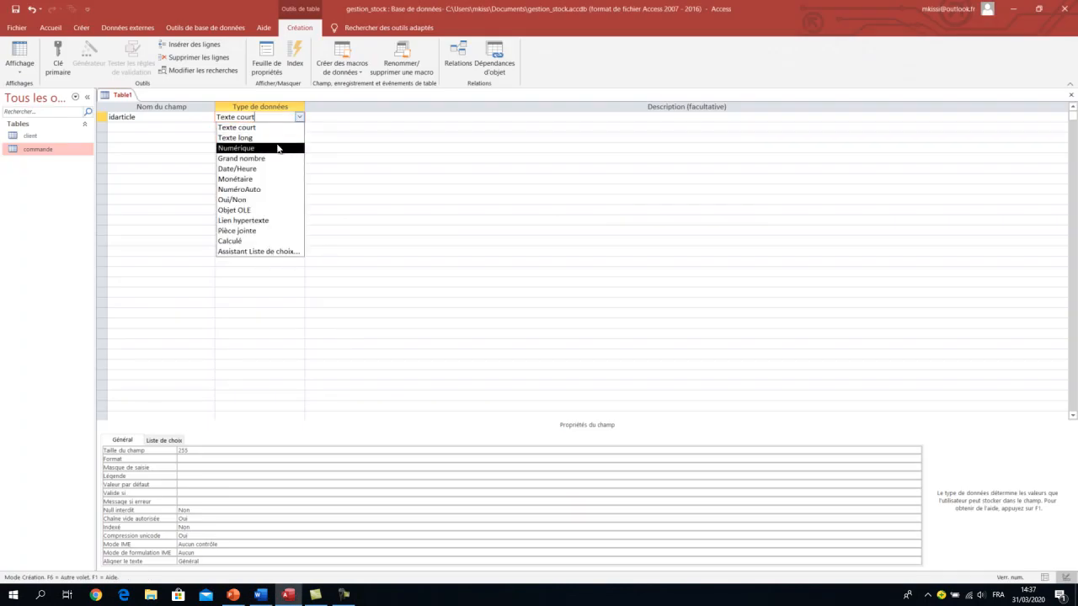
pyautogui.click(277, 148)
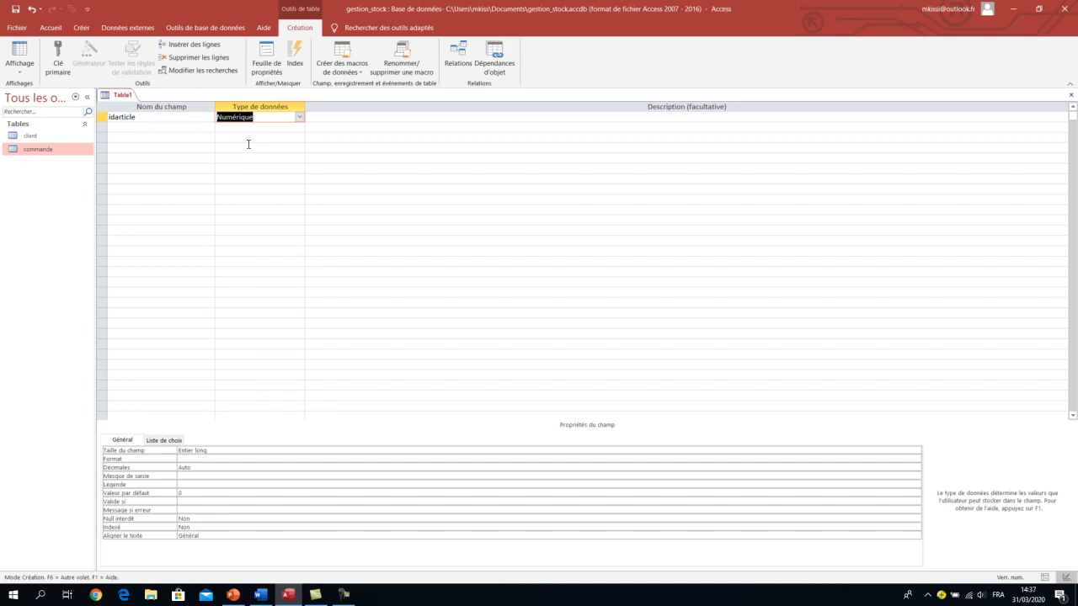
pyautogui.click(205, 145)
pyautogui.click(240, 117)
# Add a second field désignation with data type Texte court, following the Article definition in the Word assignment.
pyautogui.click(169, 128)
pyautogui.hotkey('alt', 'Tab')
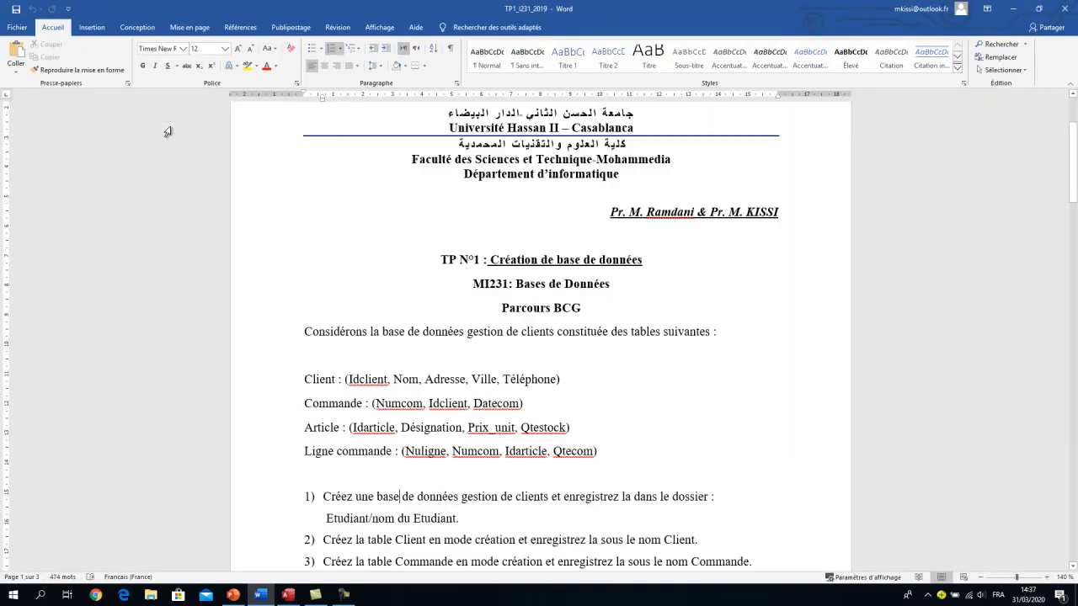
pyautogui.hotkey('alt', 'Tab')
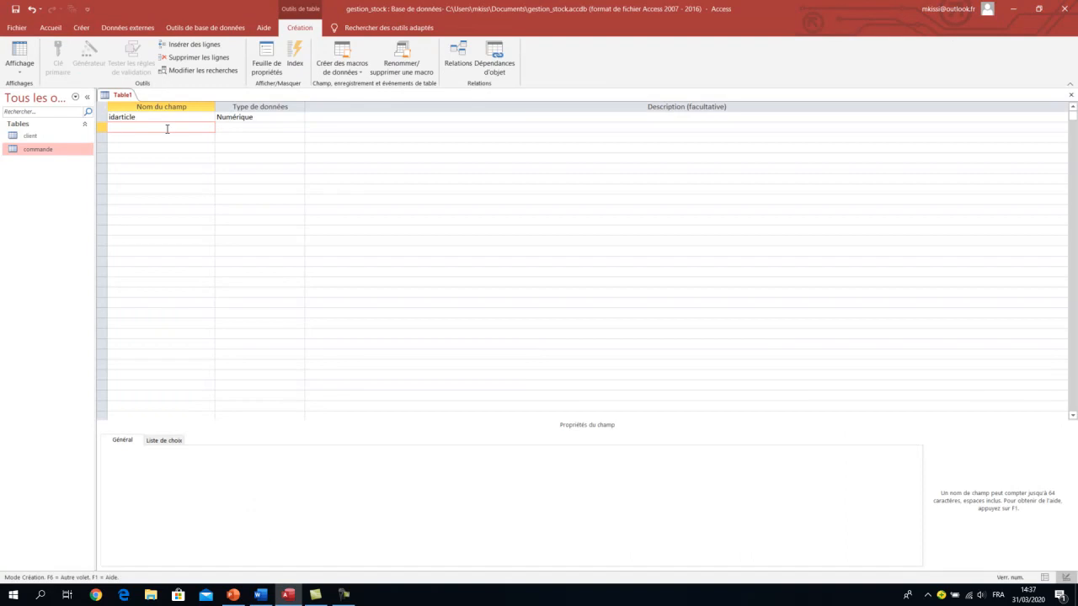
pyautogui.write('désignation')
pyautogui.click(238, 148)
pyautogui.click(254, 127)
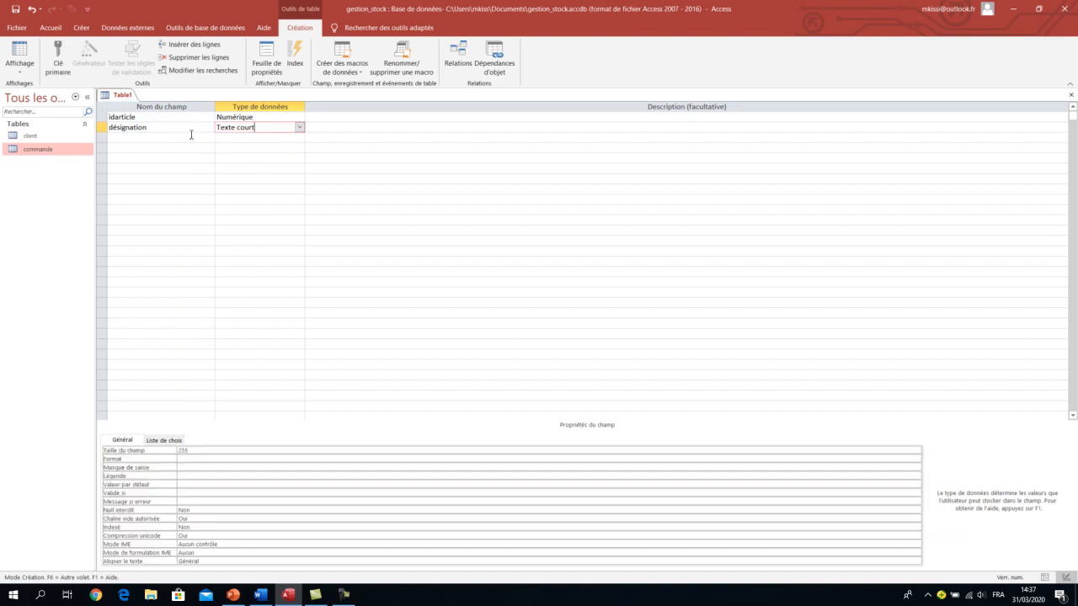
# Add a third field prix_unitaire with data type Numérique, consulting the Article definition in the Word assignment.
pyautogui.click(179, 137)
pyautogui.hotkey('alt', 'Tab')
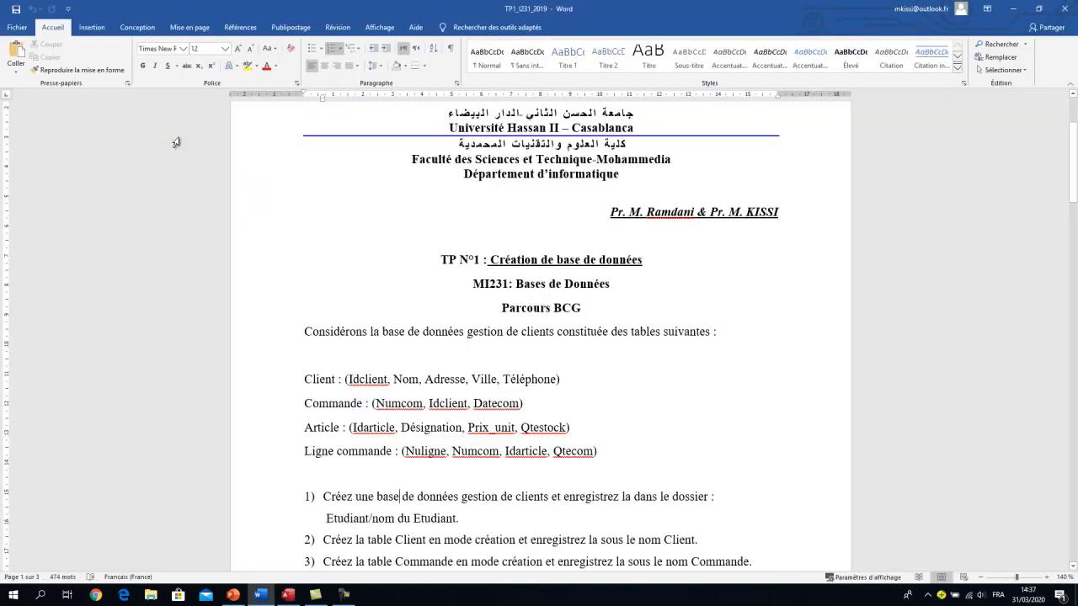
pyautogui.hotkey('alt', 'Tab')
pyautogui.write('prix')
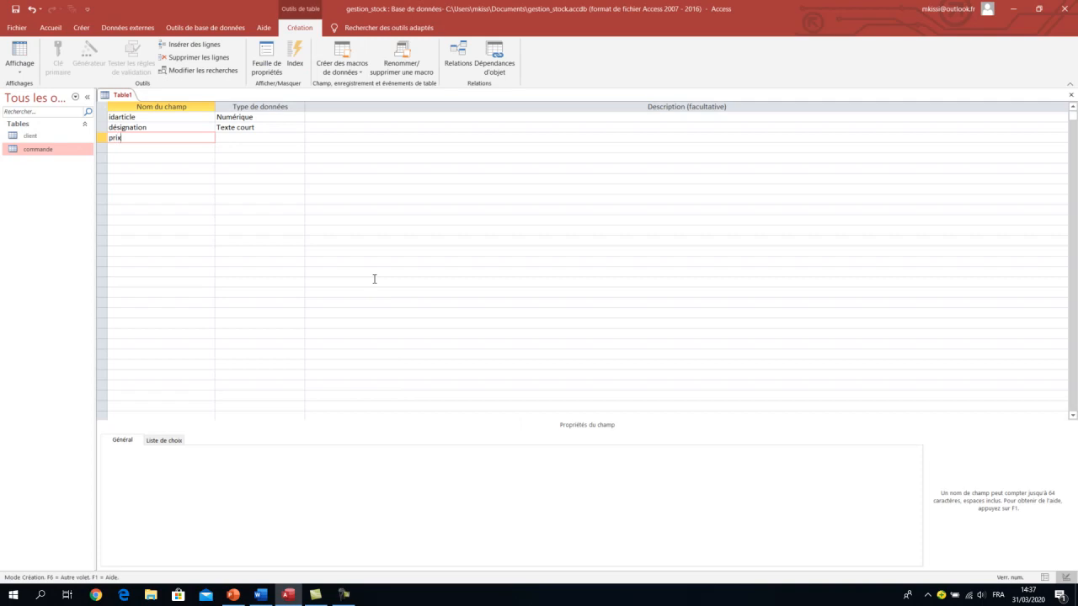
pyautogui.write('_unitaire')
pyautogui.click(239, 136)
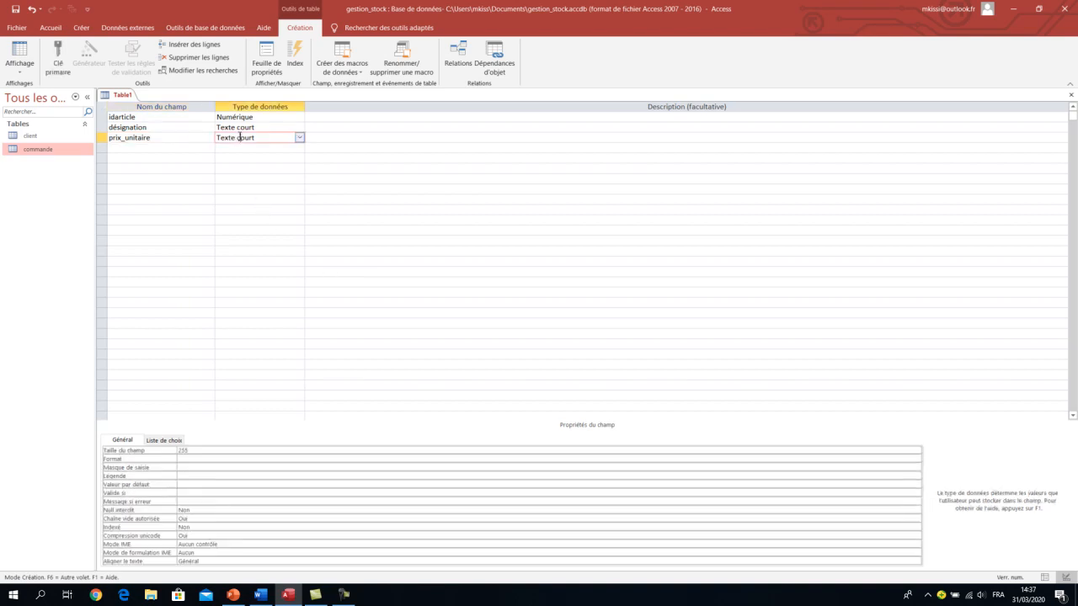
pyautogui.click(300, 138)
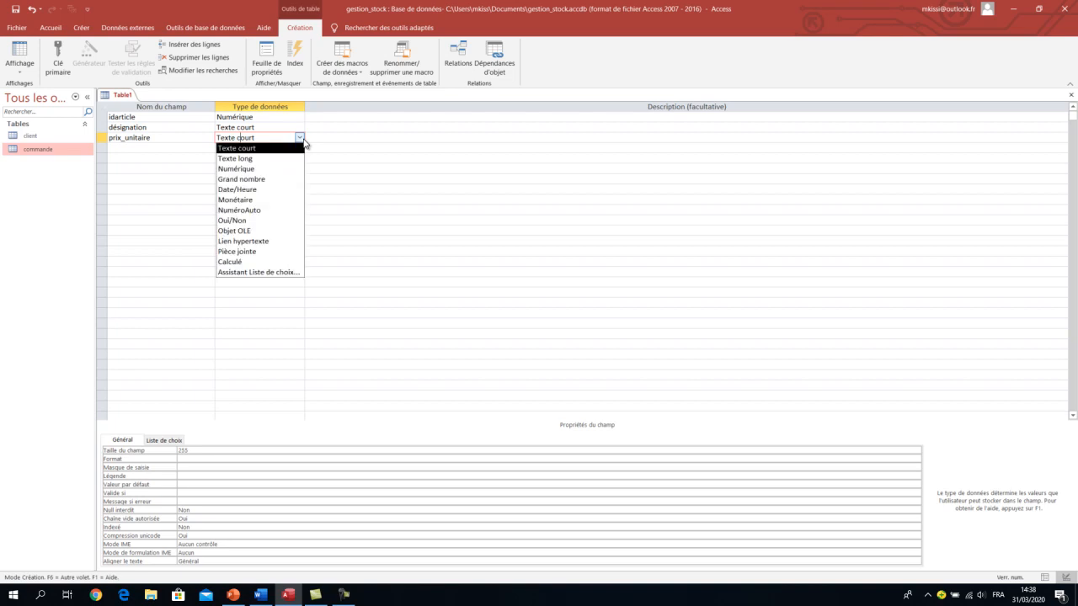
pyautogui.click(276, 169)
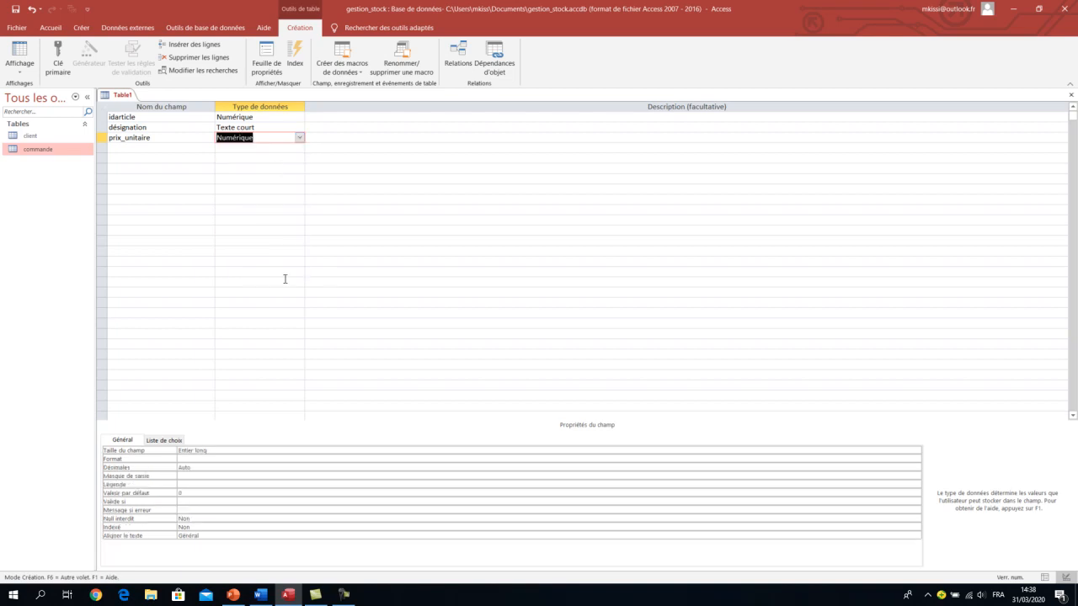
# Set the field size of prix_unitaire to Réel simple, checking the PrixUnitaire values in the Word assignment's Article table.
pyautogui.click(251, 451)
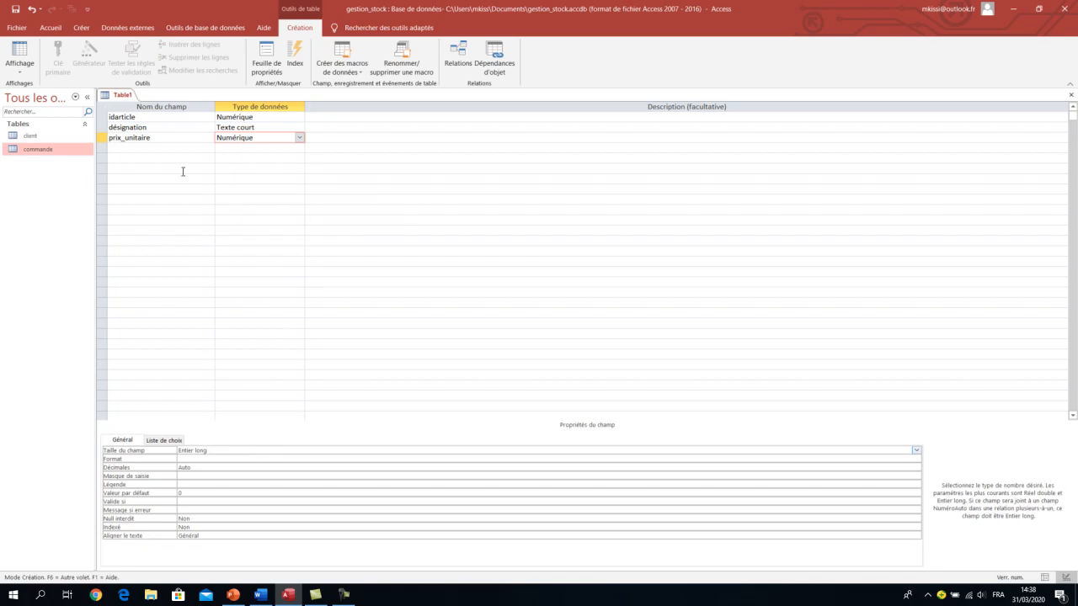
pyautogui.click(260, 594)
pyautogui.scroll(-5, 383, 422)
pyautogui.scroll(-12, 383, 422)
pyautogui.scroll(-2, 383, 422)
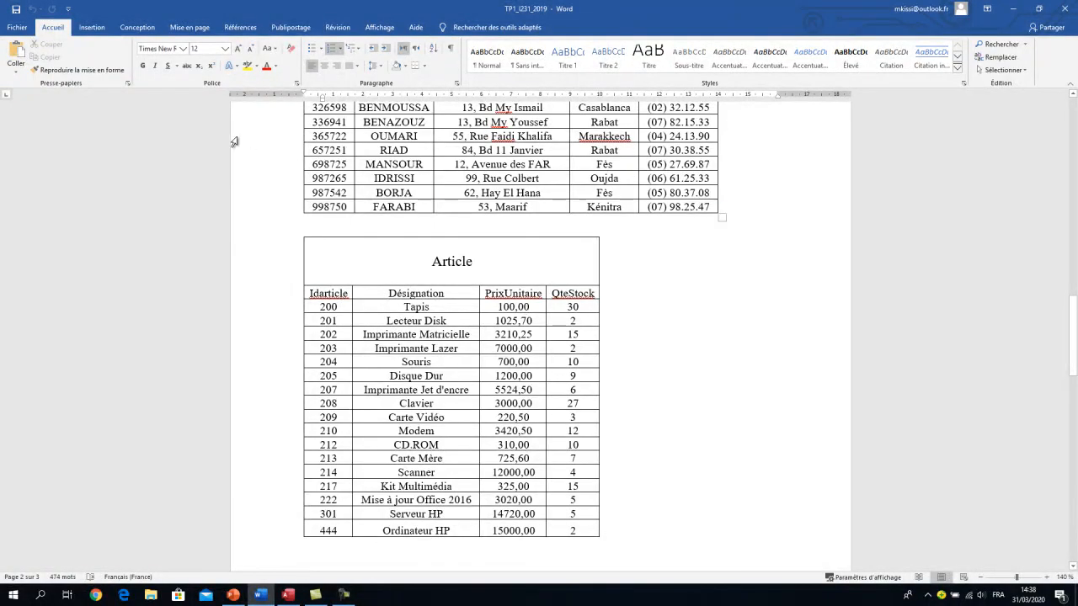
pyautogui.click(284, 596)
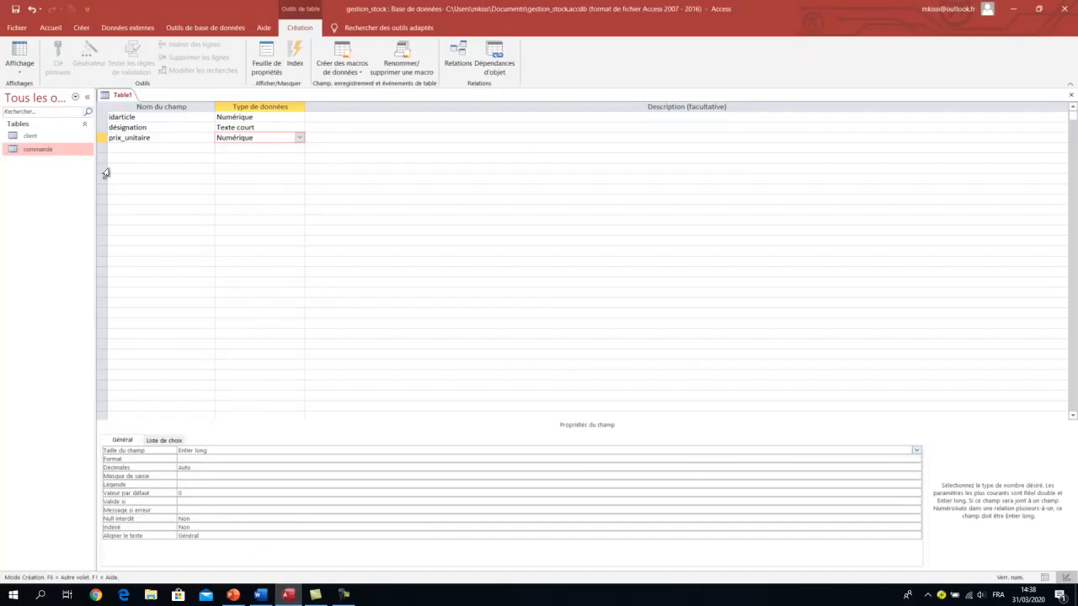
pyautogui.click(260, 594)
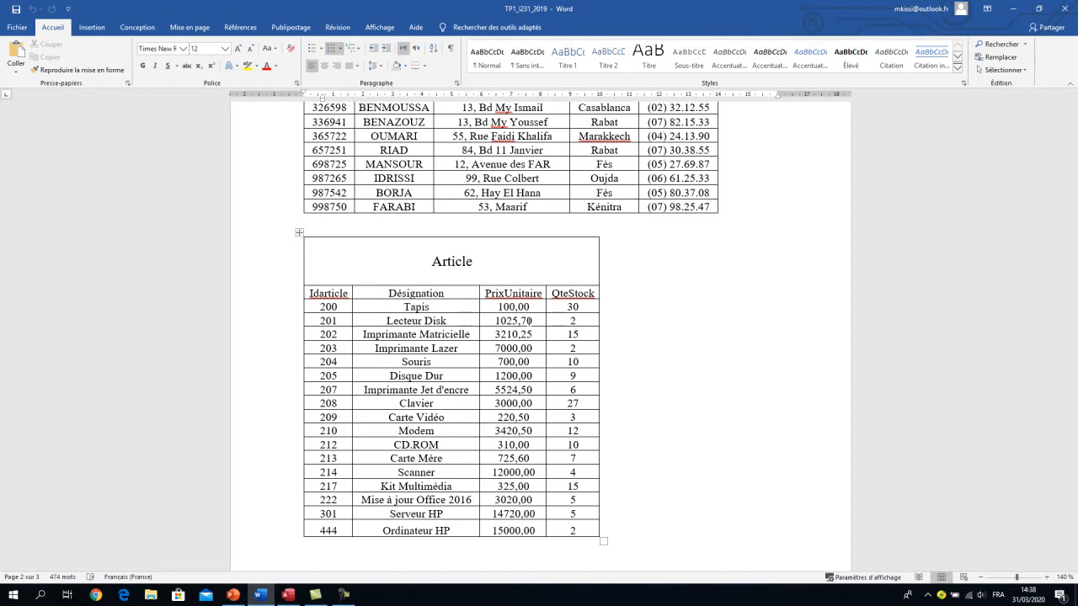
pyautogui.click(288, 595)
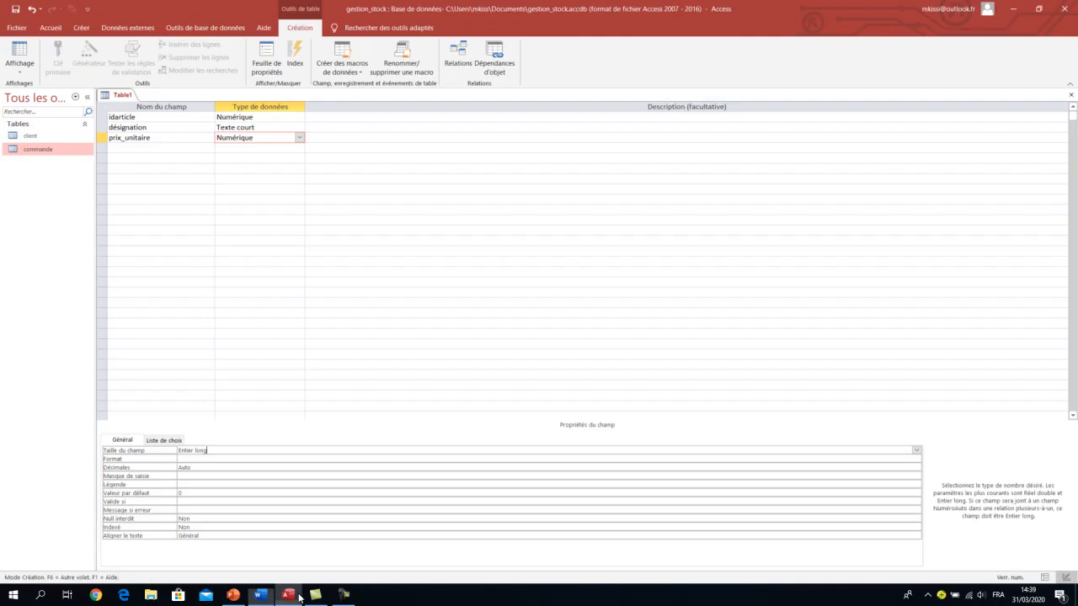
pyautogui.click(916, 450)
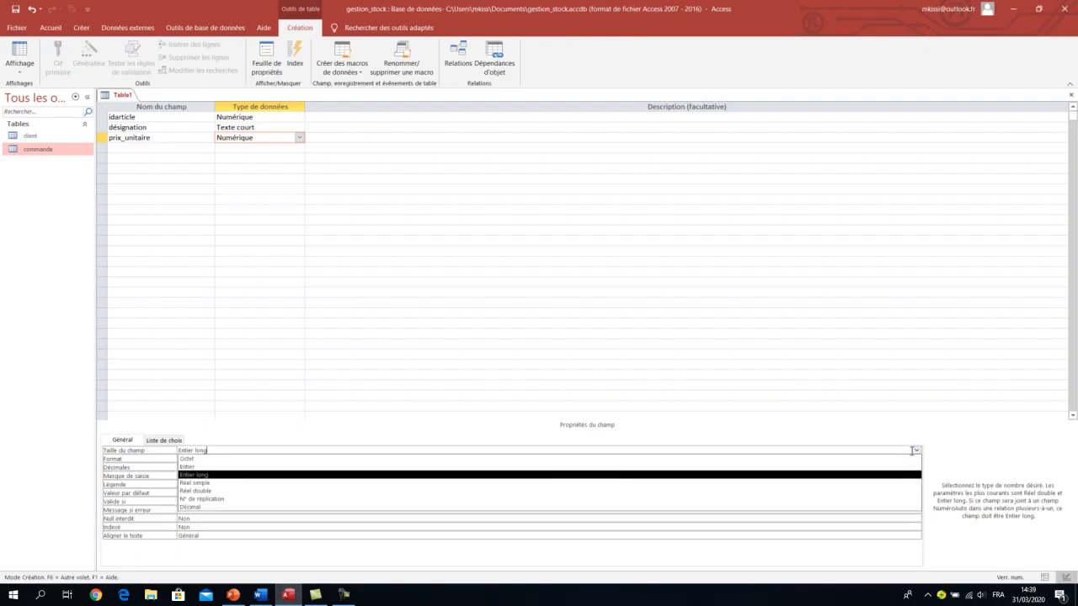
pyautogui.click(183, 483)
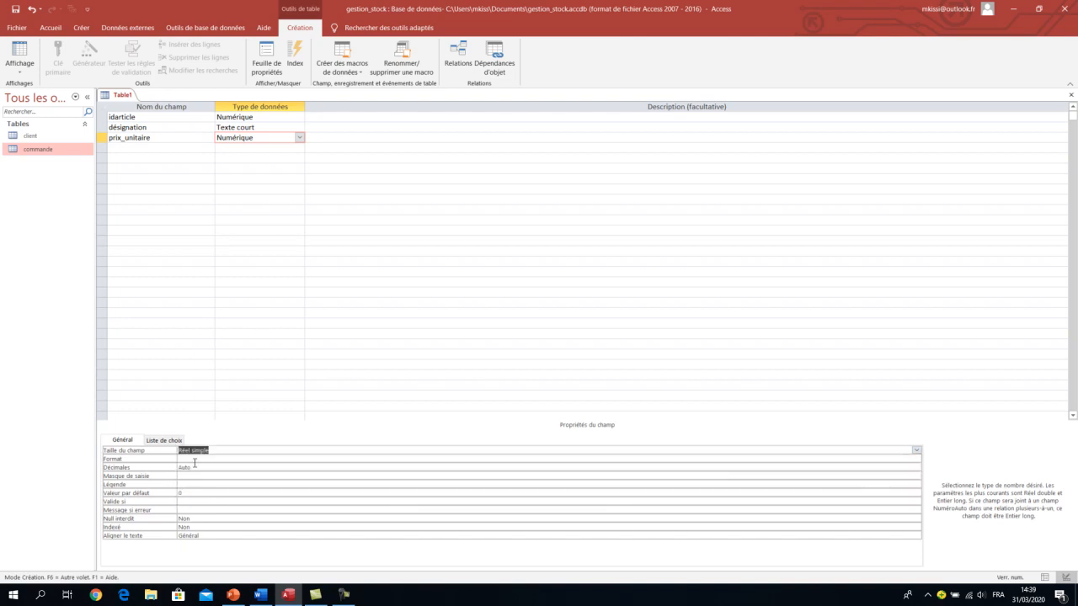
# Set the prix_unitaire field's format to Fixe with 2 decimal places.
pyautogui.click(195, 460)
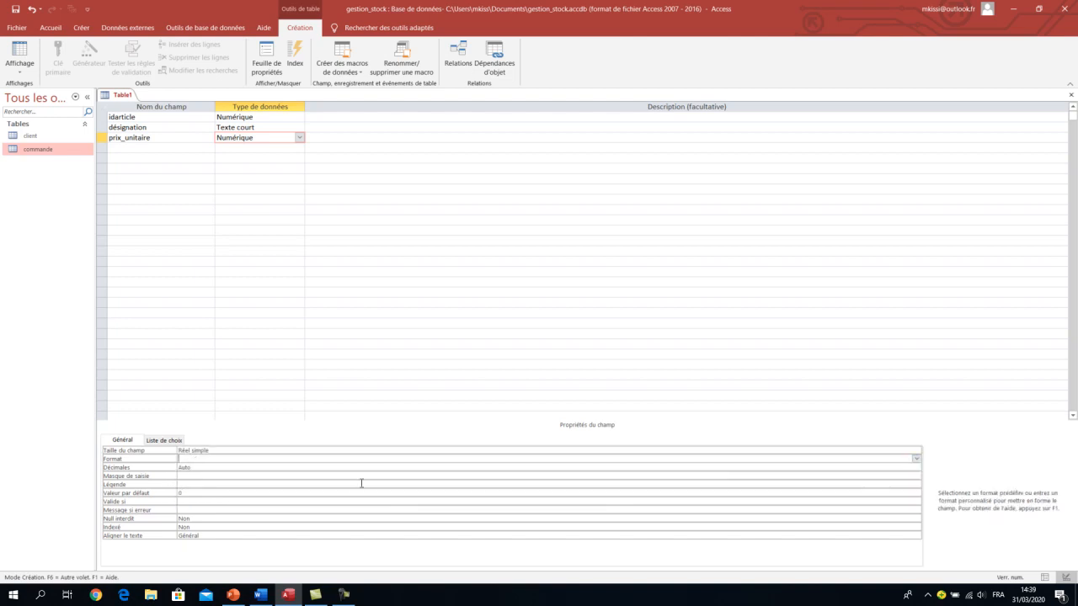
pyautogui.click(915, 459)
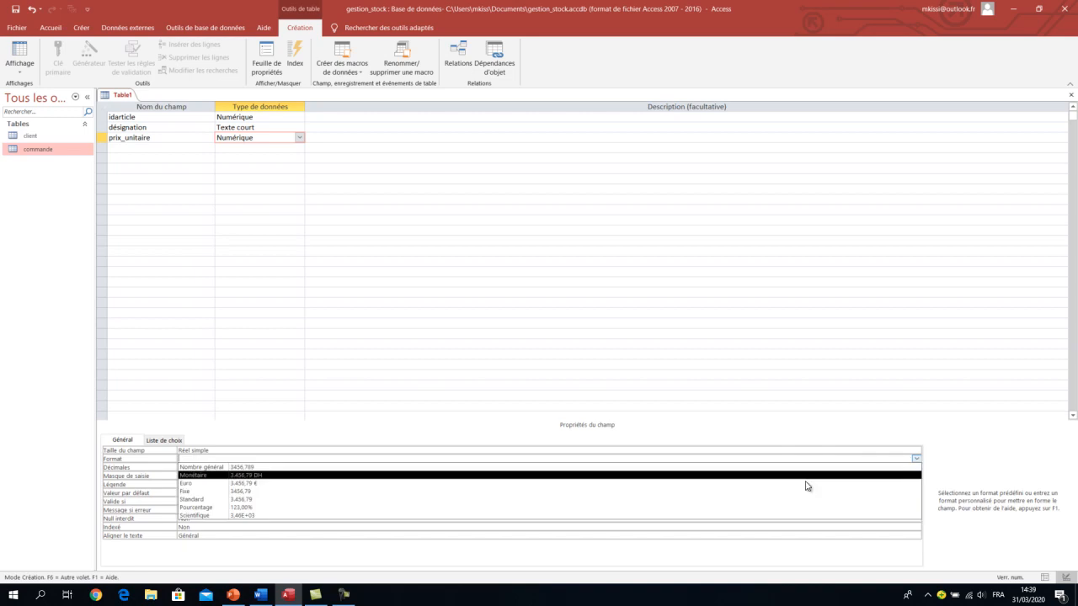
pyautogui.click(240, 492)
pyautogui.click(199, 467)
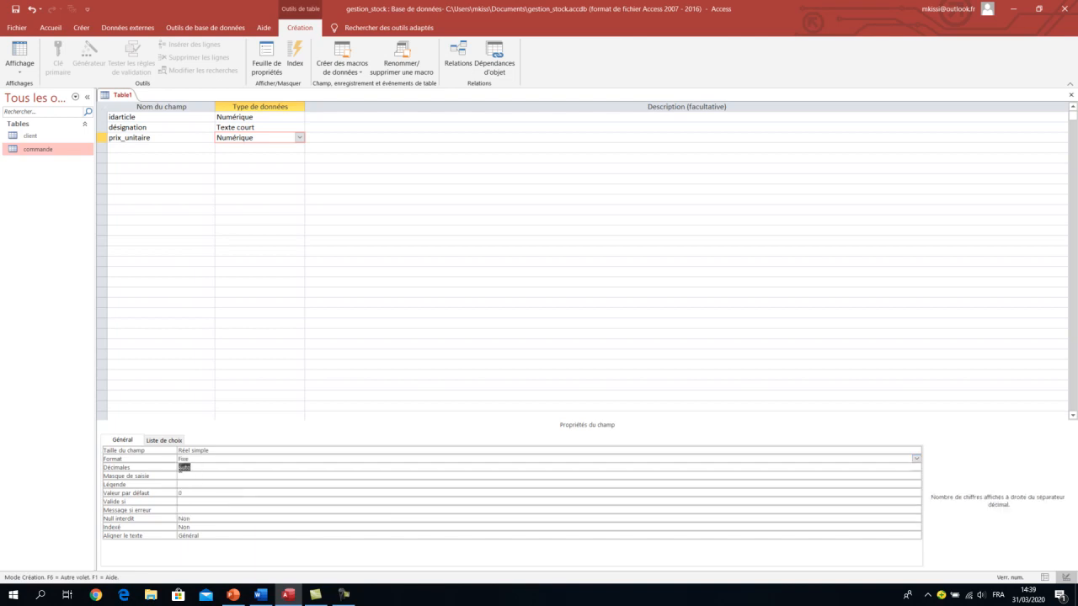
pyautogui.write('2')
pyautogui.click(318, 492)
pyautogui.click(223, 467)
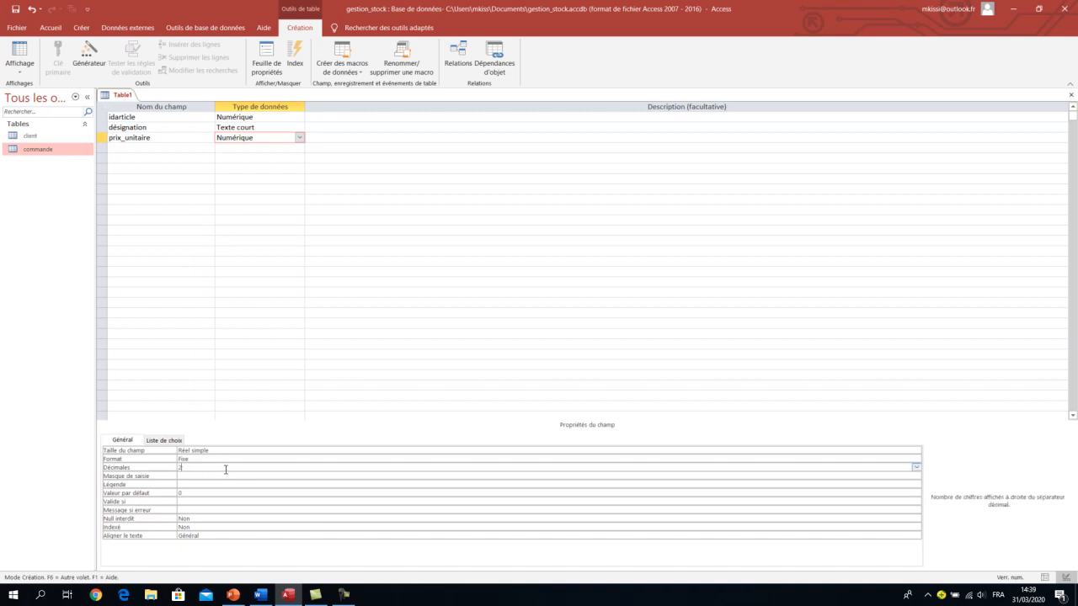
# Add a fourth field QteStock with data type Numérique, following the Article table in the Word assignment.
pyautogui.click(152, 148)
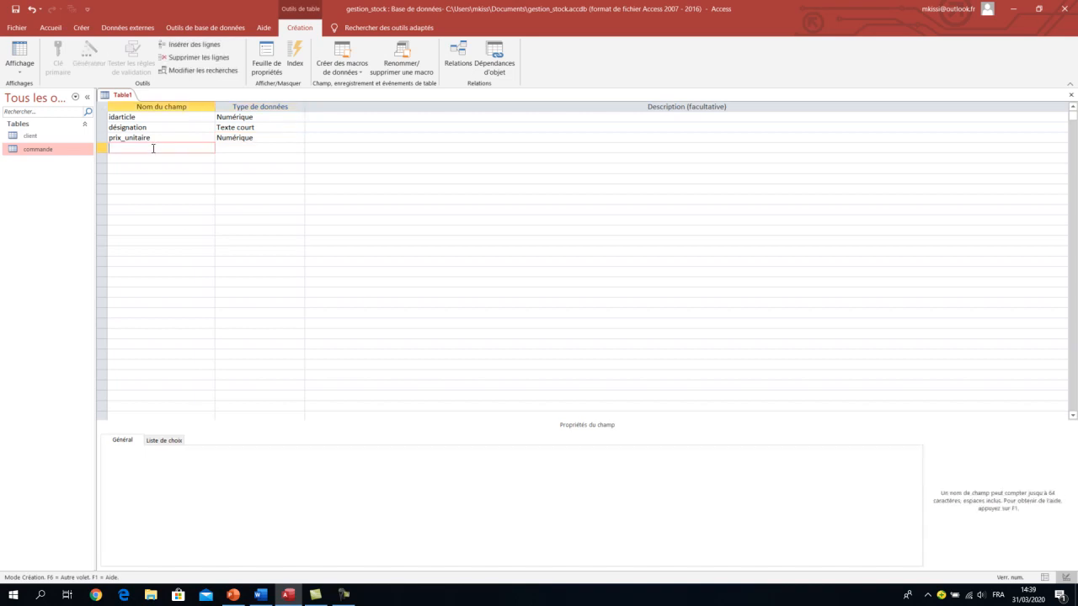
pyautogui.hotkey('alt', 'Tab')
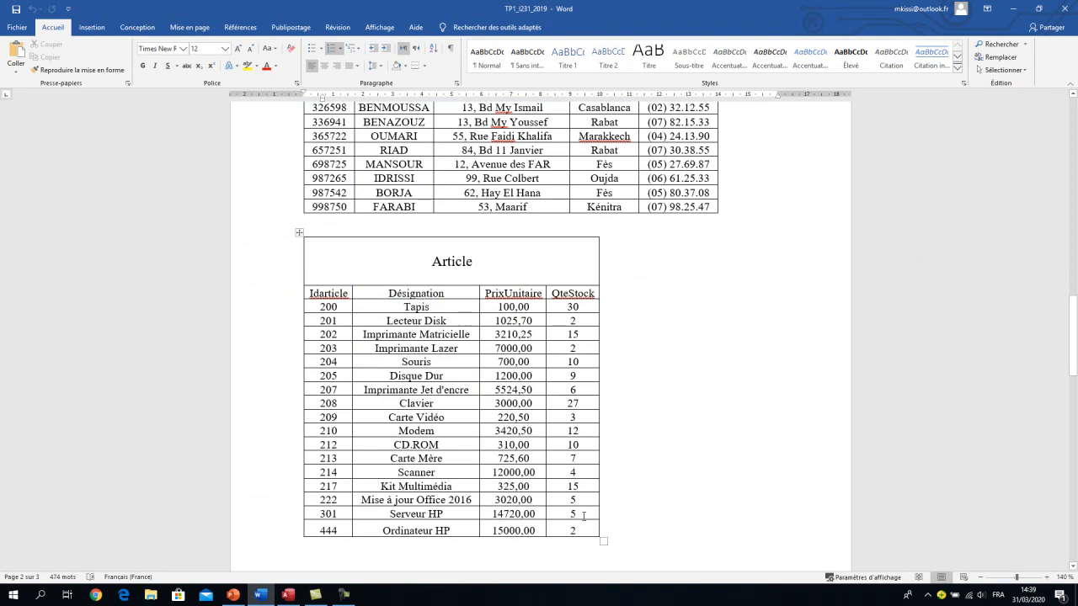
pyautogui.hotkey('alt', 'Tab')
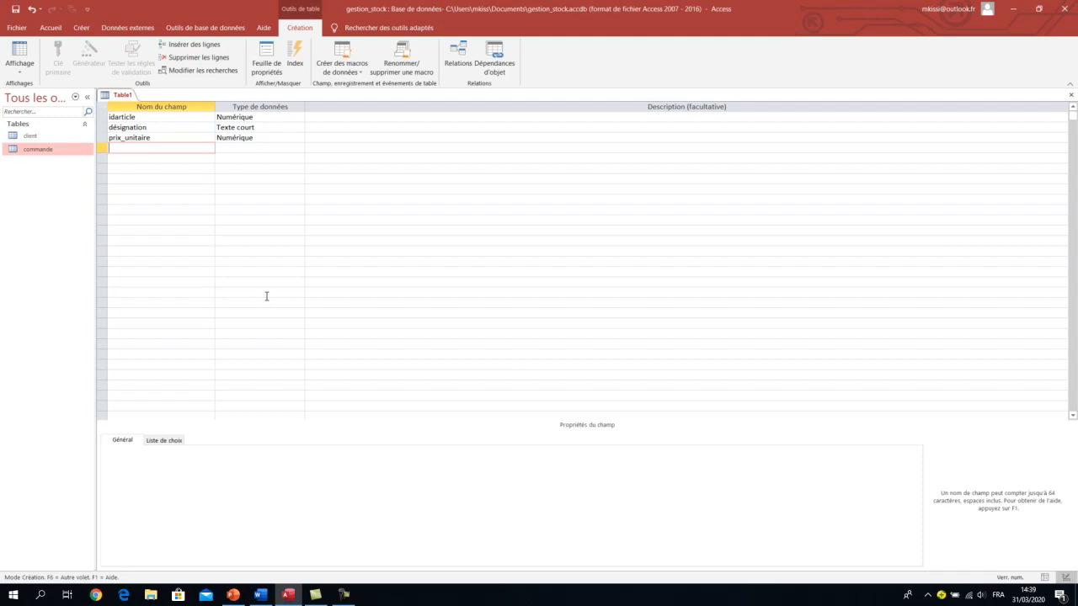
pyautogui.hotkey('alt', 'Tab')
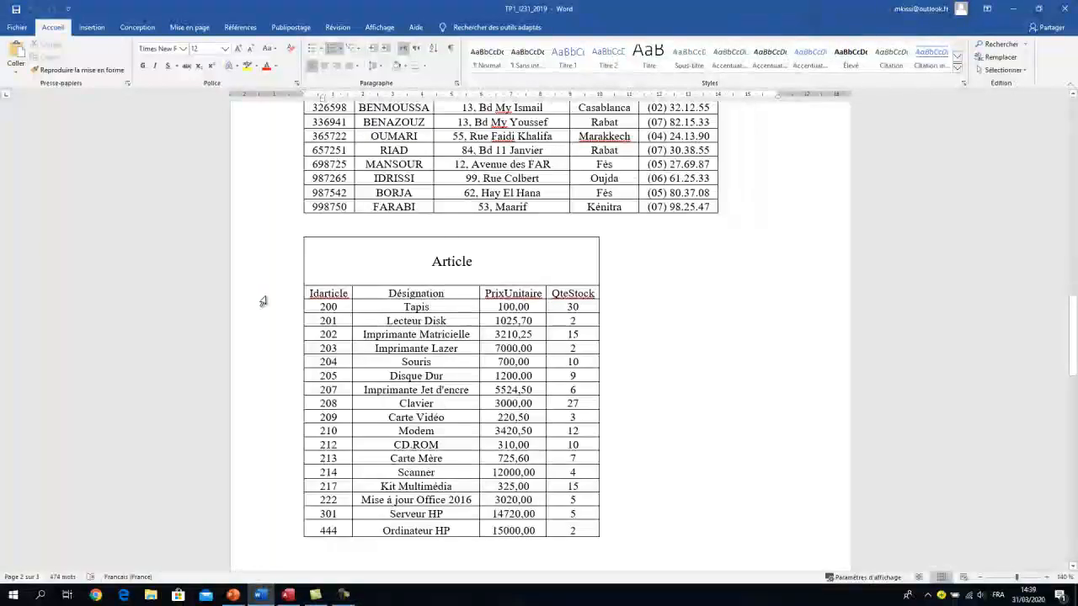
pyautogui.hotkey('alt', 'Tab')
pyautogui.write('teSt')
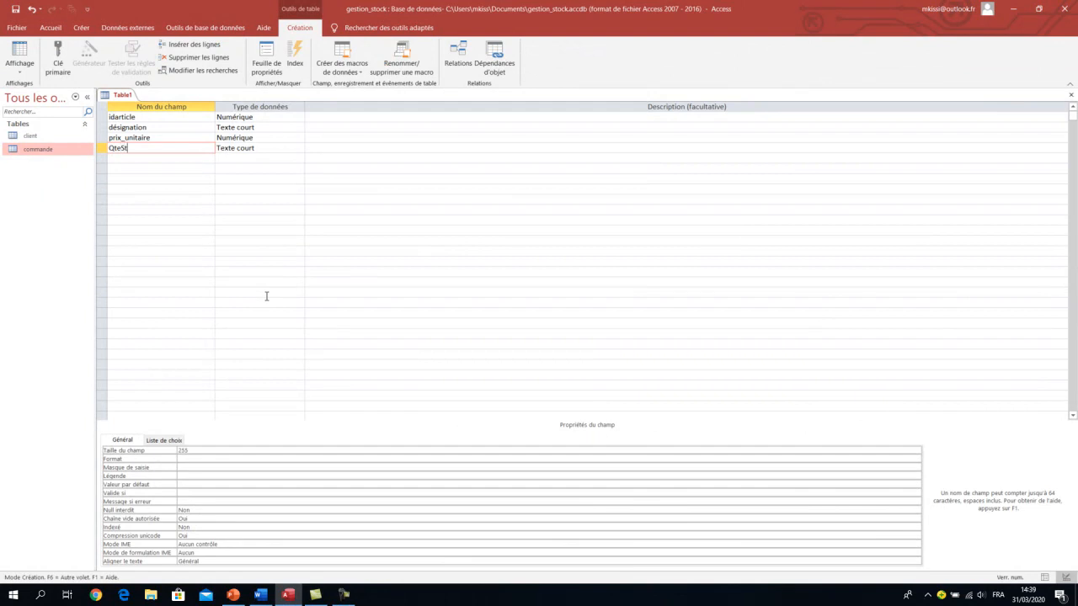
pyautogui.write('ock')
pyautogui.click(277, 149)
pyautogui.click(299, 148)
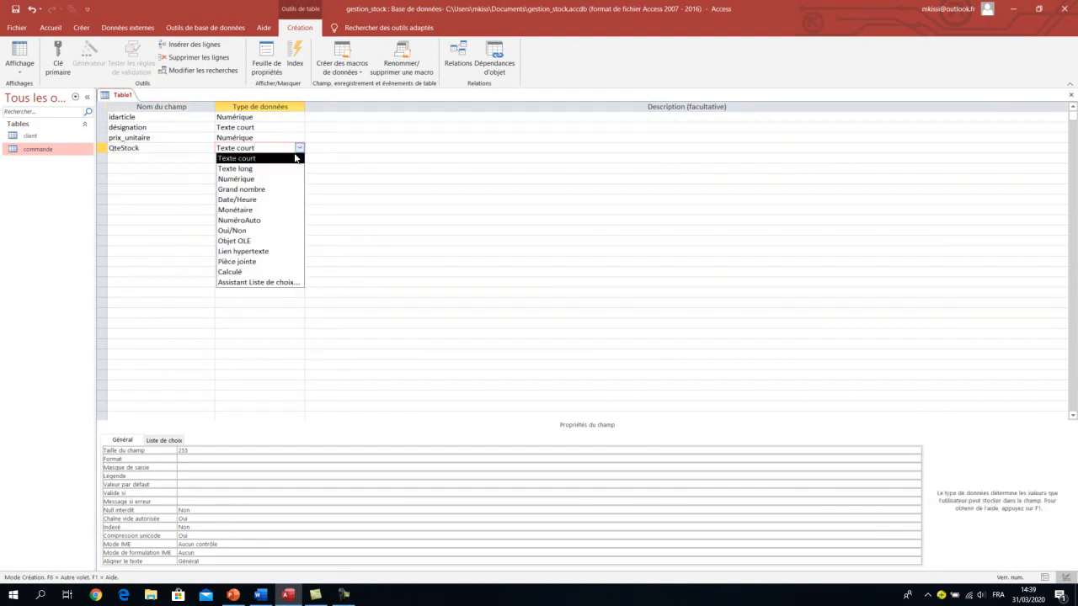
pyautogui.click(263, 180)
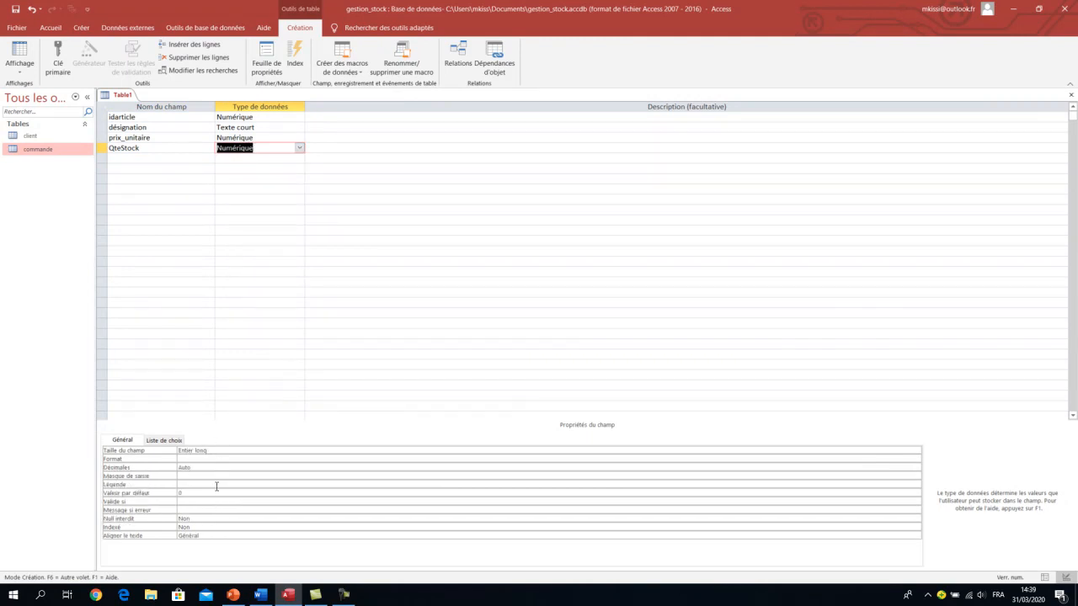
# Make the idarticle field the primary key of the table.
pyautogui.rightClick(120, 96)
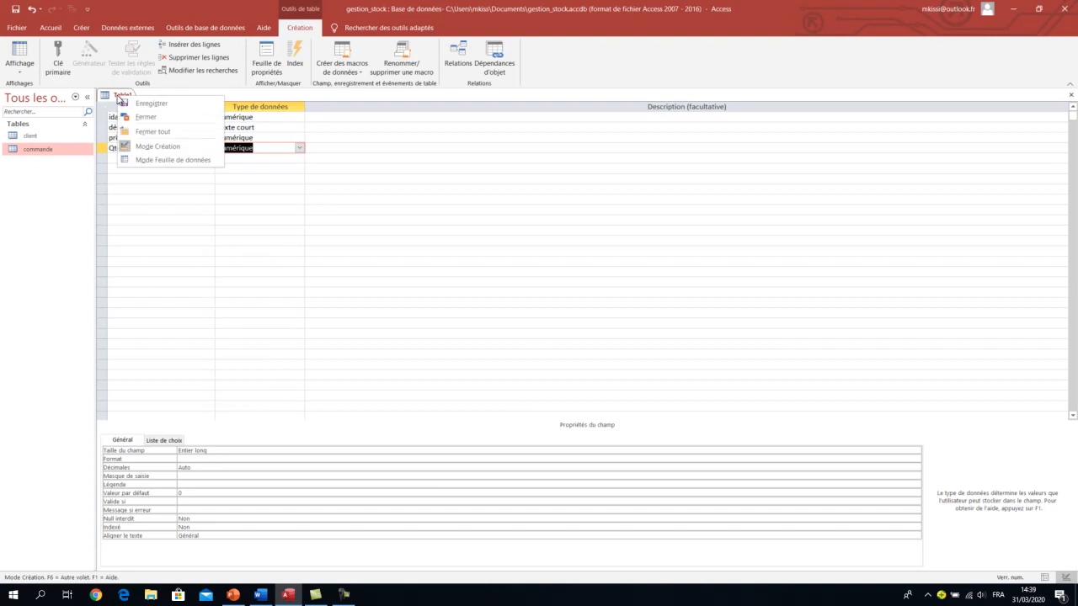
pyautogui.click(159, 216)
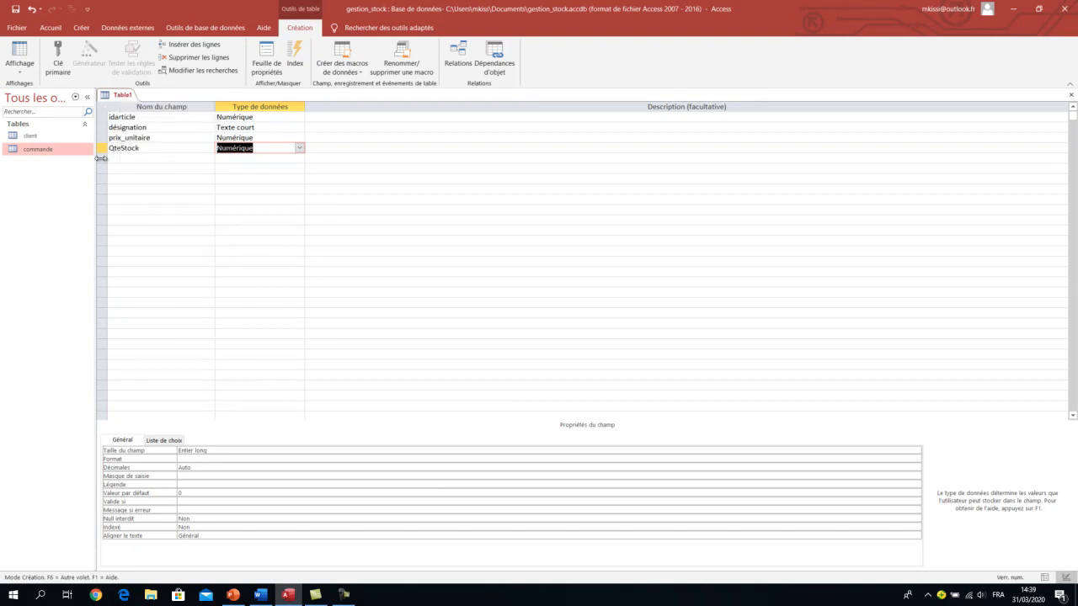
pyautogui.click(102, 117)
pyautogui.click(58, 58)
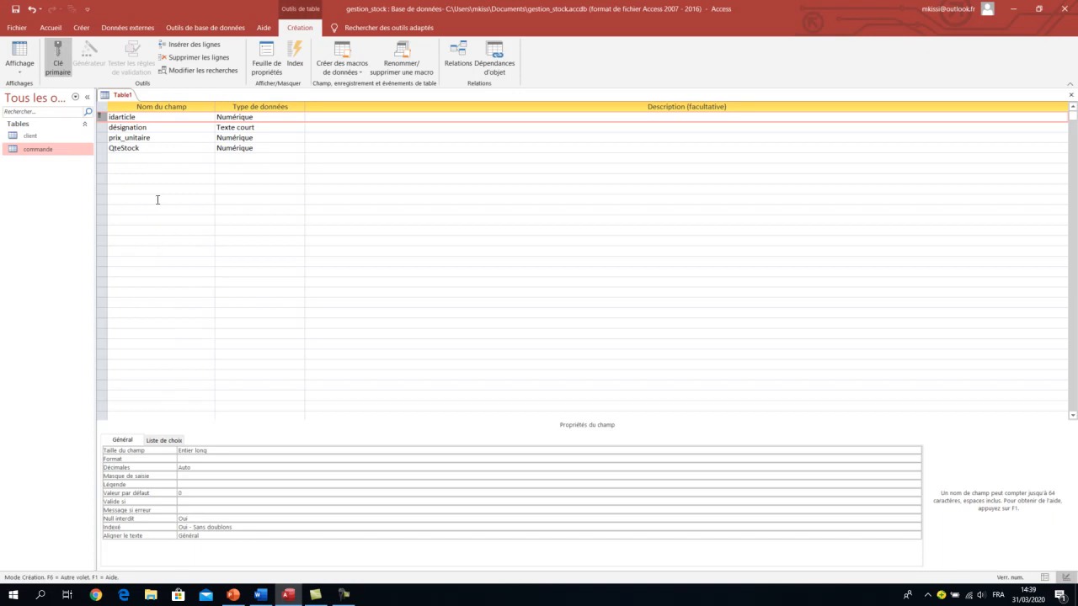
# Close the table design and save it under the name Article.
pyautogui.rightClick(124, 98)
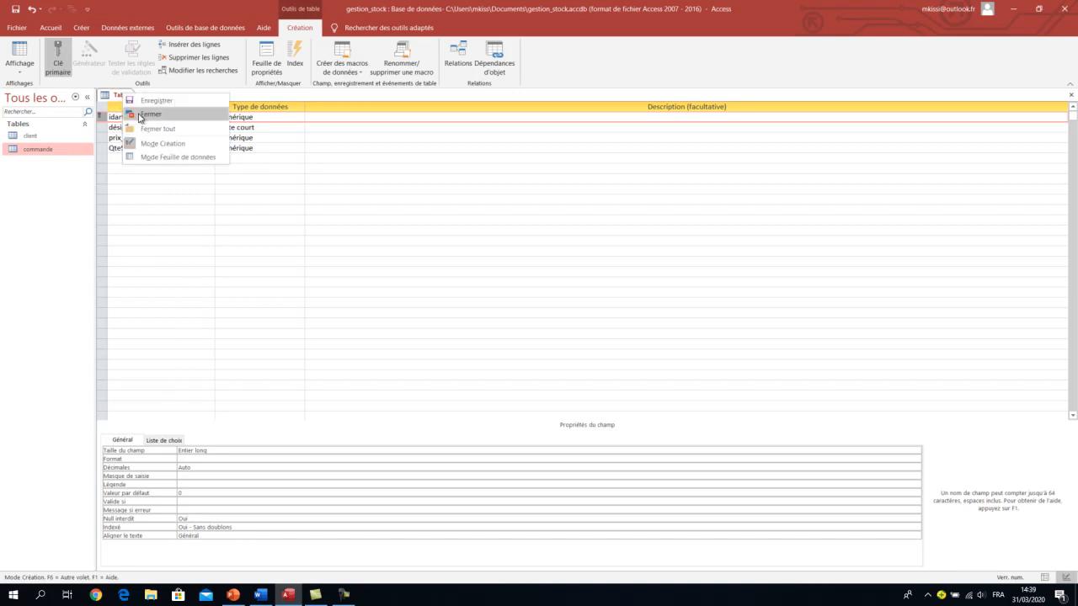
pyautogui.click(148, 114)
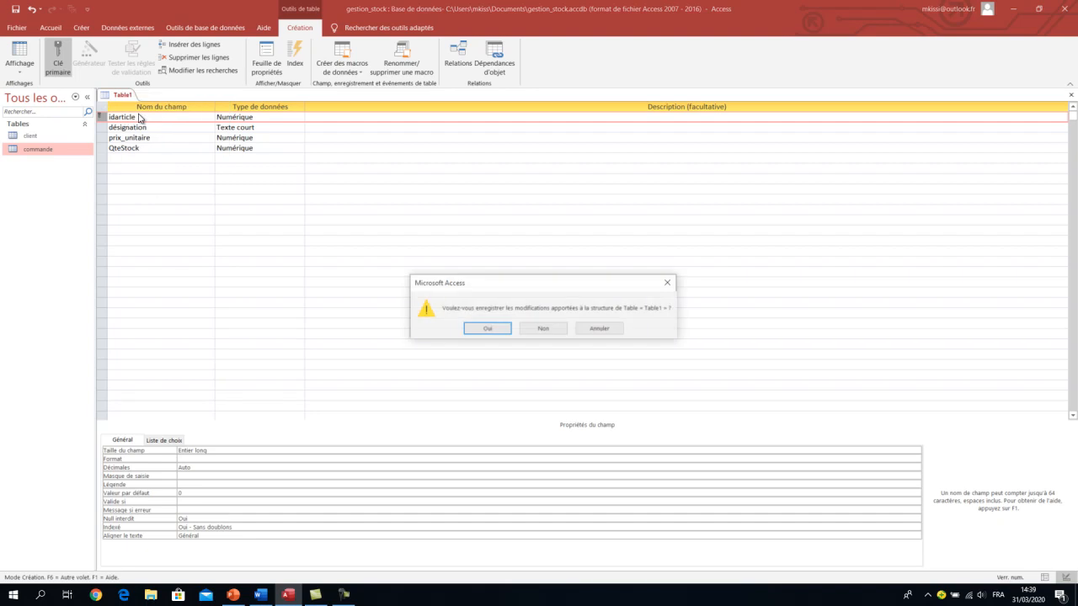
pyautogui.click(474, 329)
pyautogui.write('A')
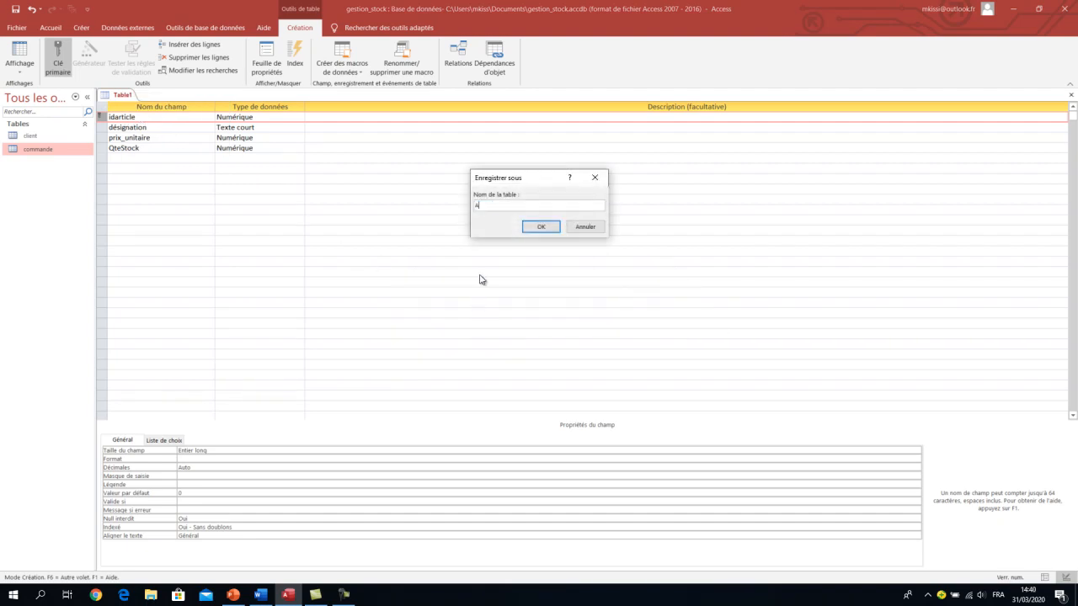
pyautogui.write('rticle')
pyautogui.click(541, 231)
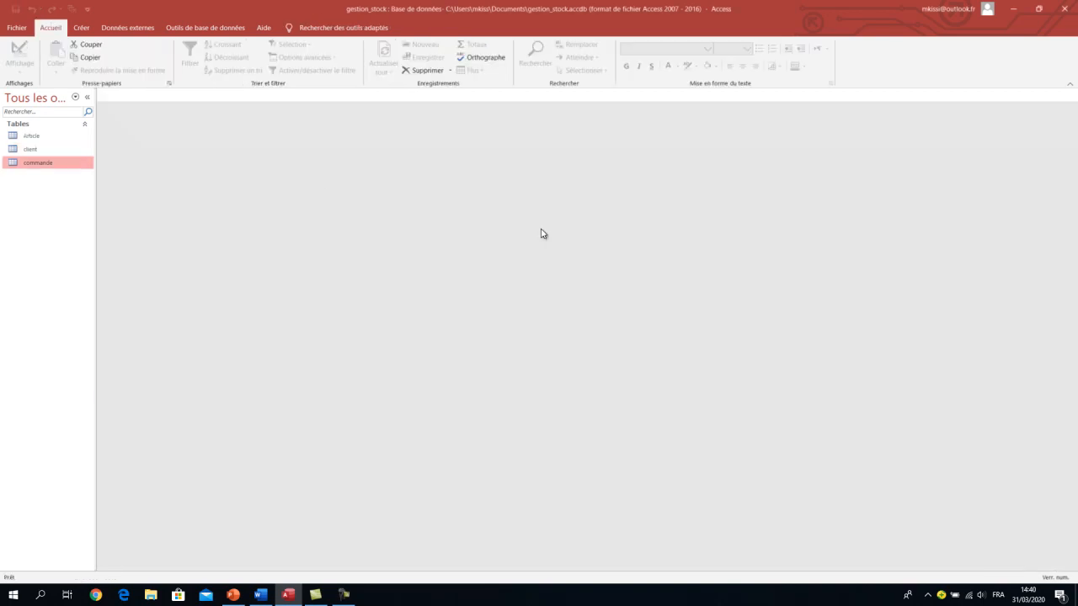
# Create a new table in design view with a Numérique field Numligne, based on the Ligne Commande table in the Word assignment.
pyautogui.click(82, 27)
pyautogui.click(96, 63)
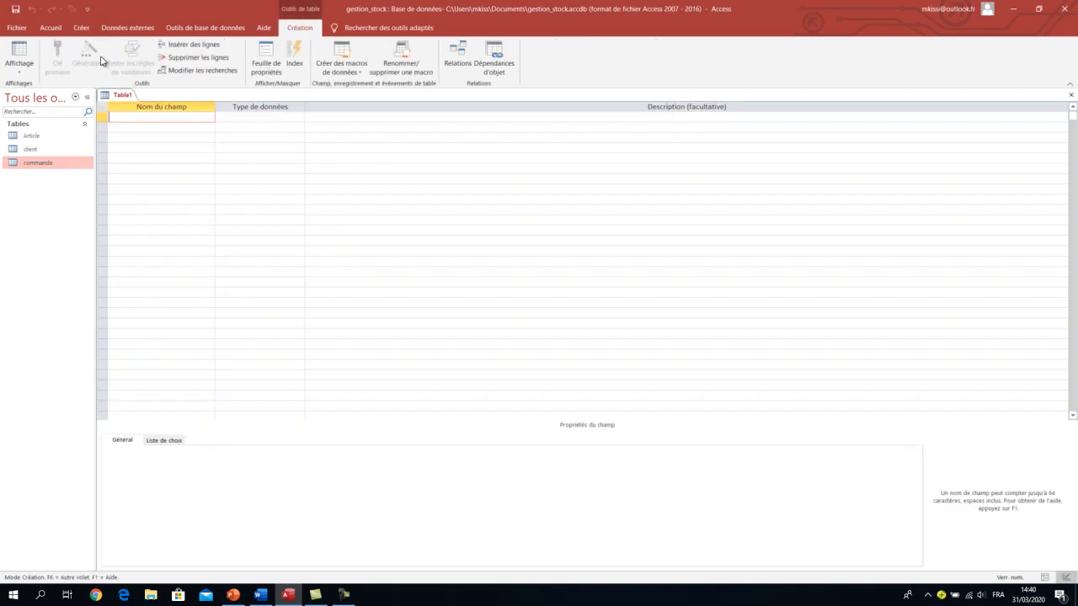
pyautogui.hotkey('alt', 'Tab')
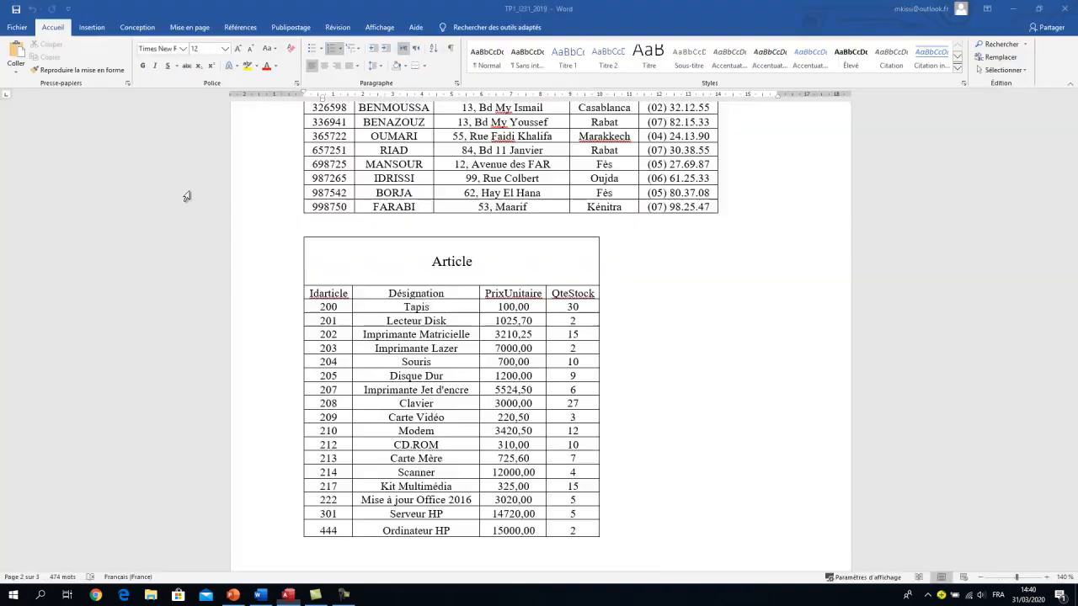
pyautogui.scroll(-5, 314, 272)
pyautogui.scroll(-10, 315, 272)
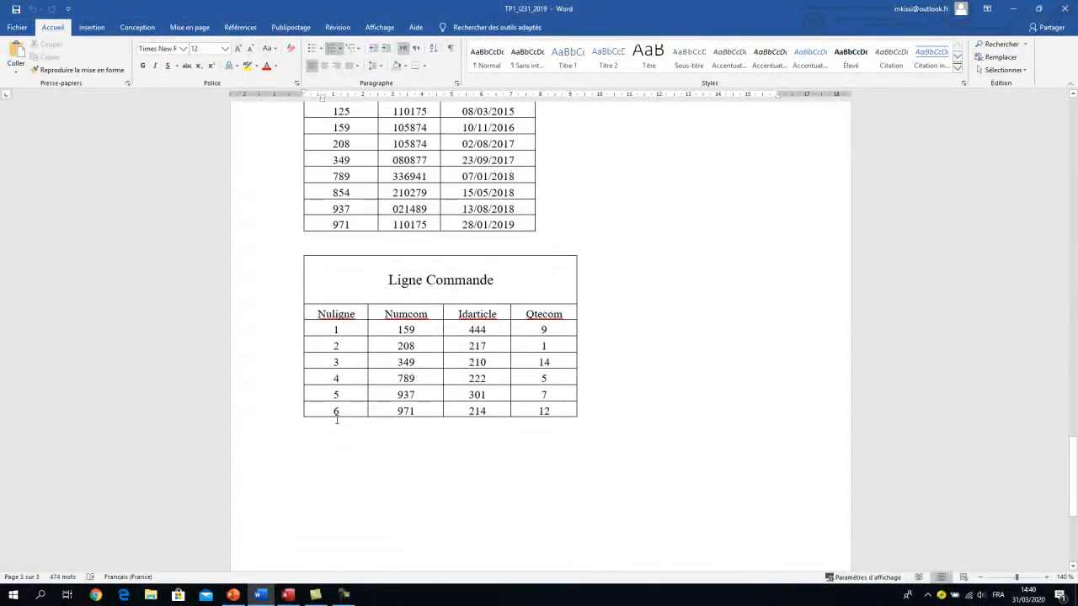
pyautogui.hotkey('alt', 'Tab')
pyautogui.write('Nu')
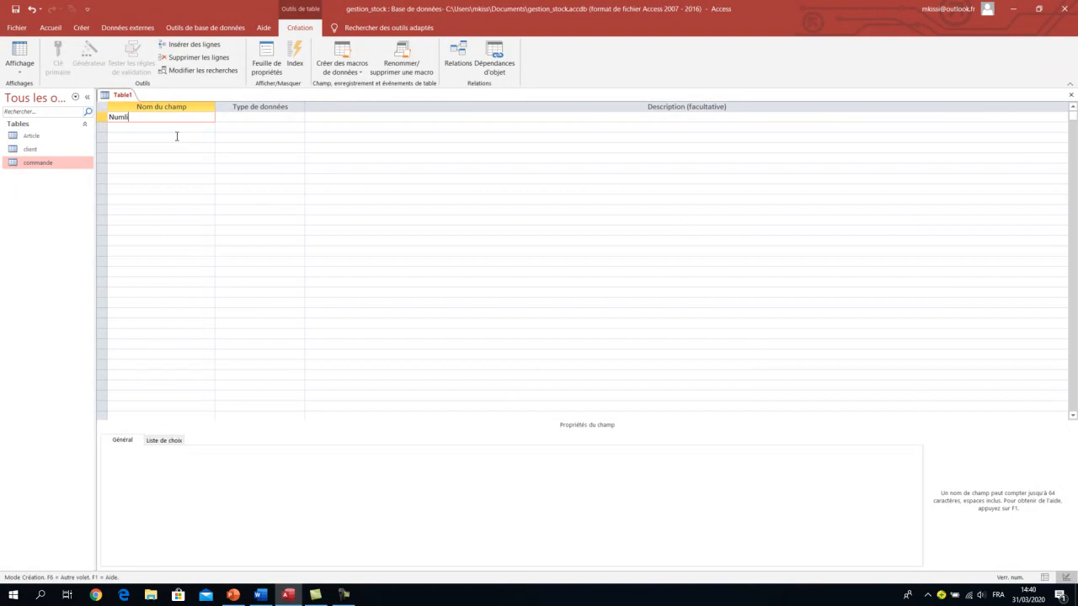
pyautogui.write('ne')
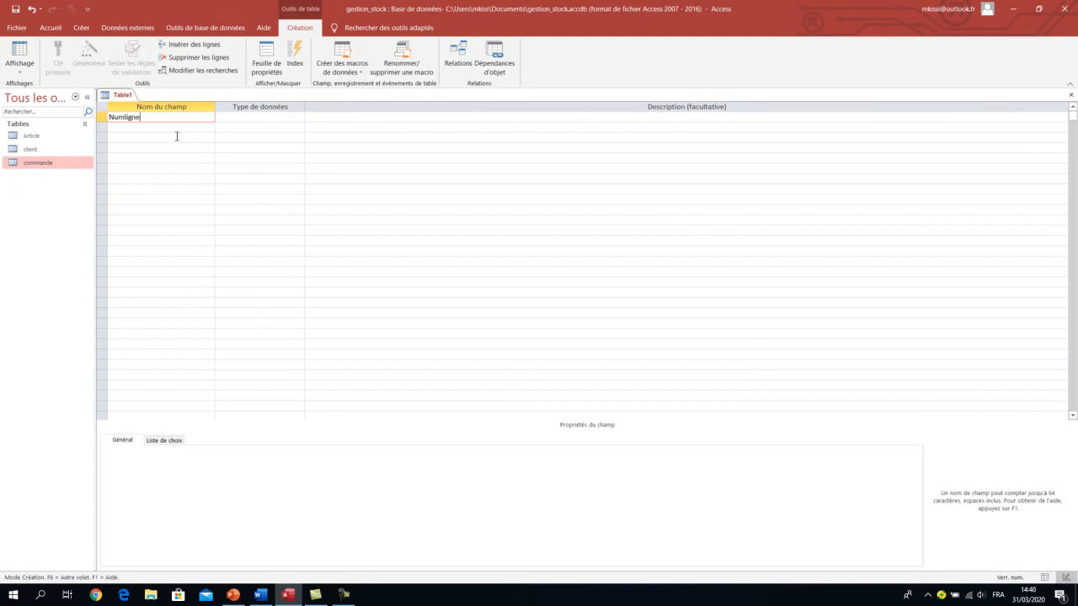
pyautogui.click(239, 118)
pyautogui.click(298, 117)
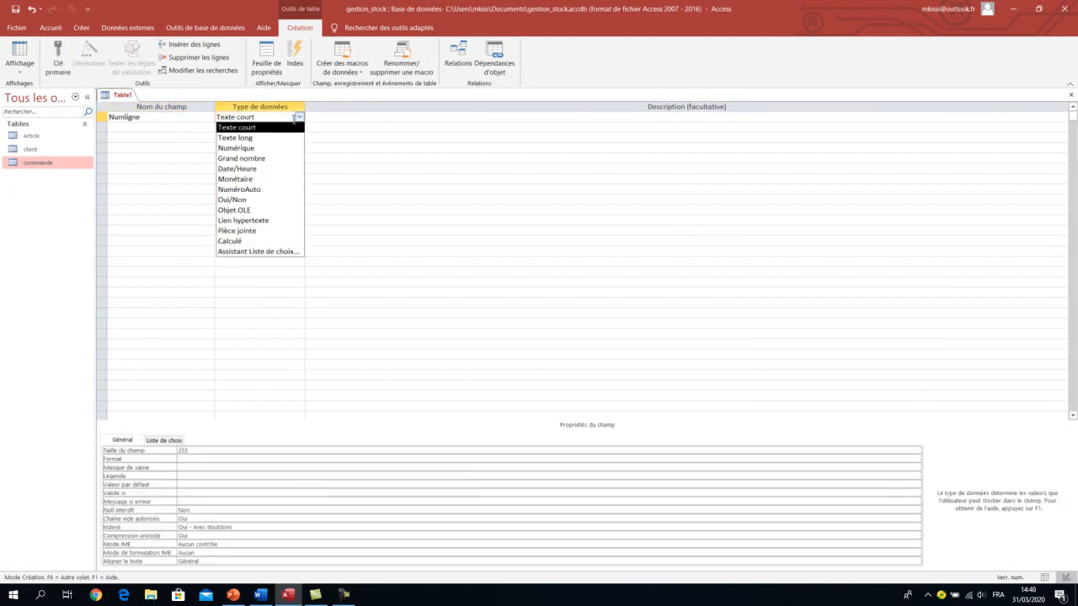
pyautogui.click(258, 148)
# Add a second field named Numcom, following the Ligne Commande table in the Word assignment.
pyautogui.click(187, 127)
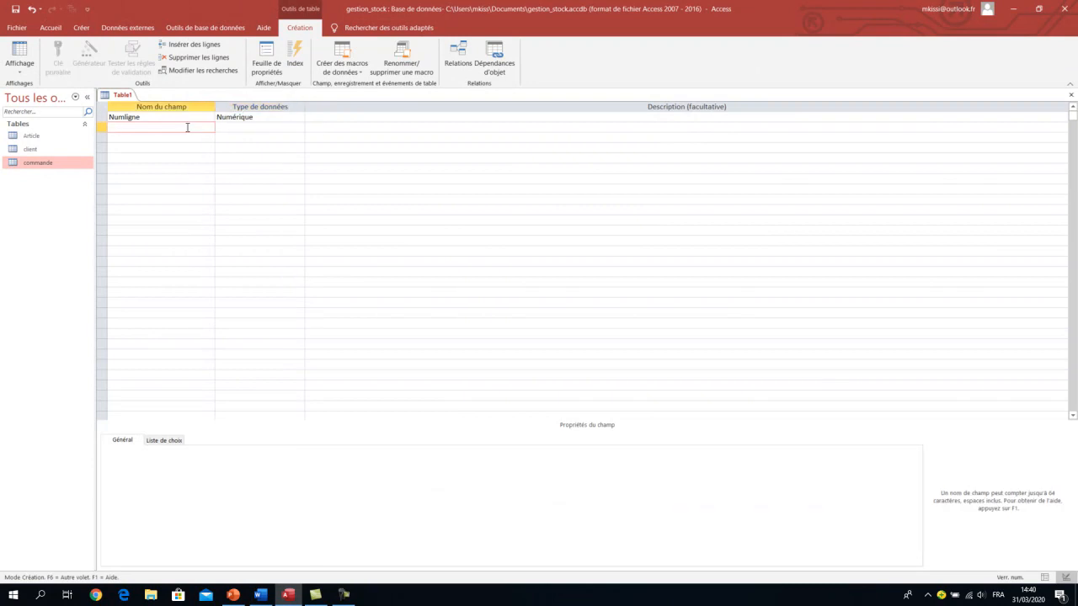
pyautogui.hotkey('alt', 'Tab')
pyautogui.hotkey('alt', 'Tab')
pyautogui.write('Numcom')
pyautogui.click(221, 178)
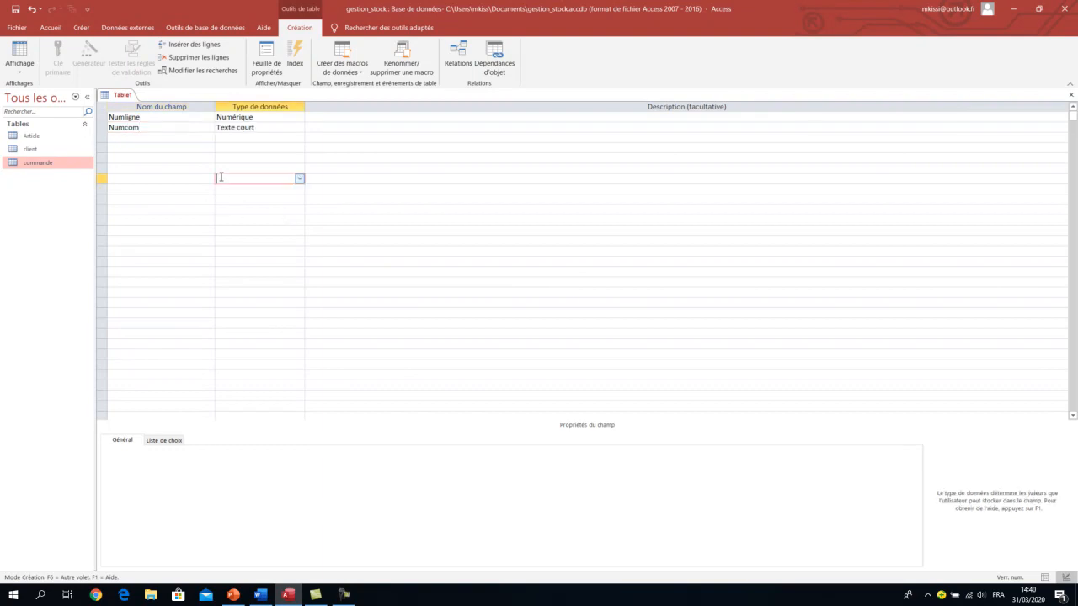
# Check Numcom's data type in the commande table's design and set the new table's Numcom field to Numérique.
pyautogui.click(166, 129)
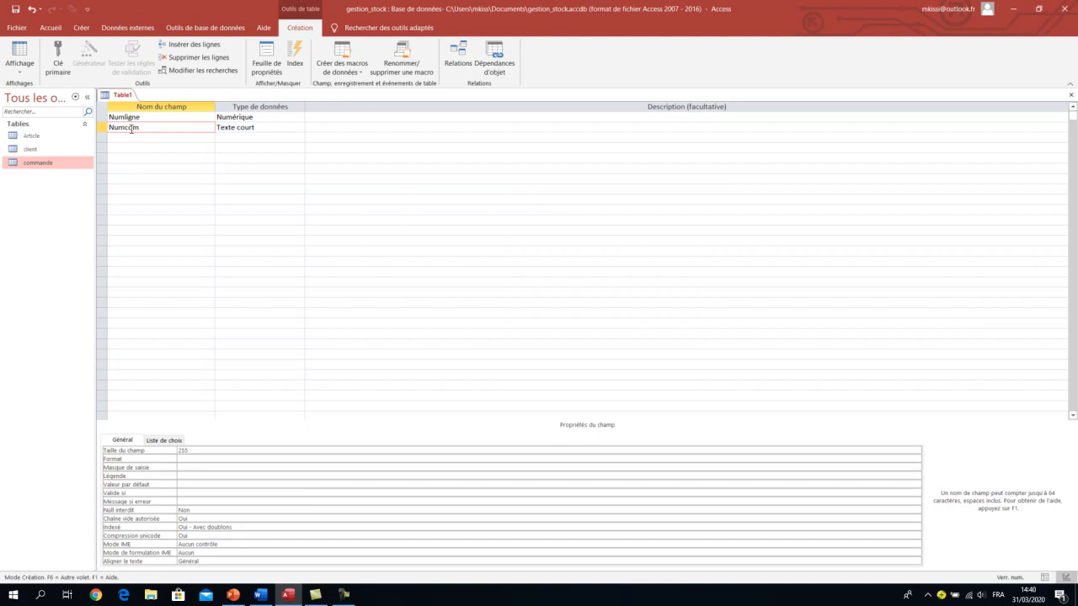
pyautogui.click(48, 168)
pyautogui.doubleClick(48, 163)
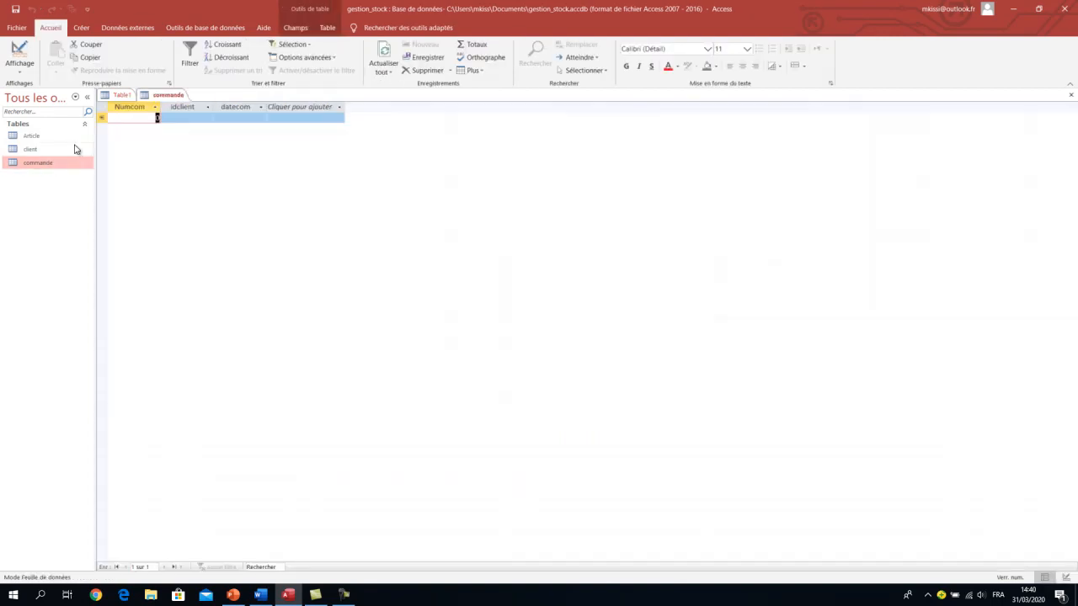
pyautogui.click(15, 49)
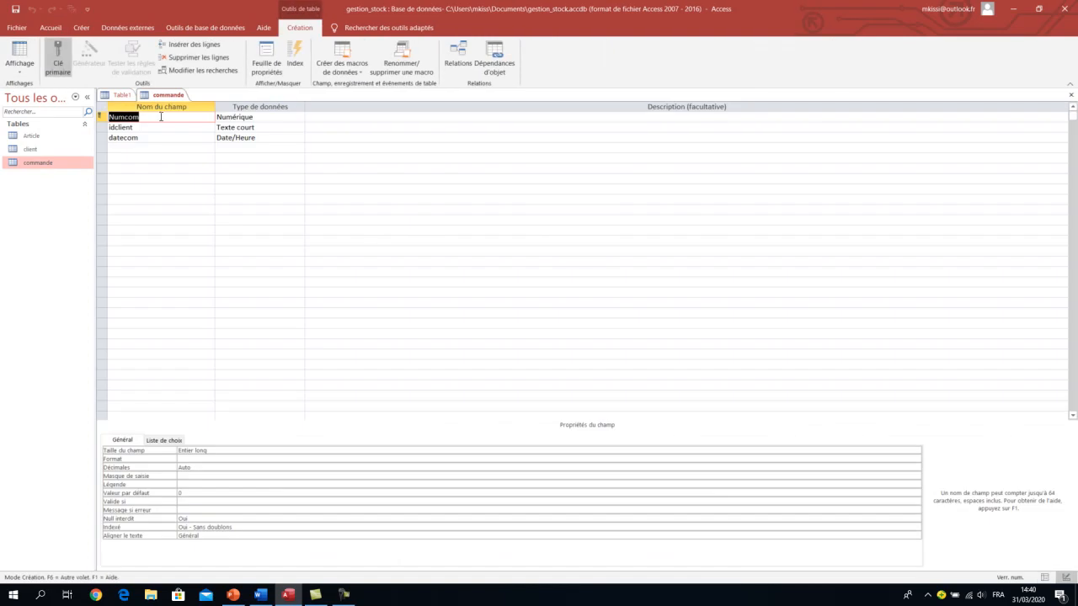
pyautogui.click(249, 117)
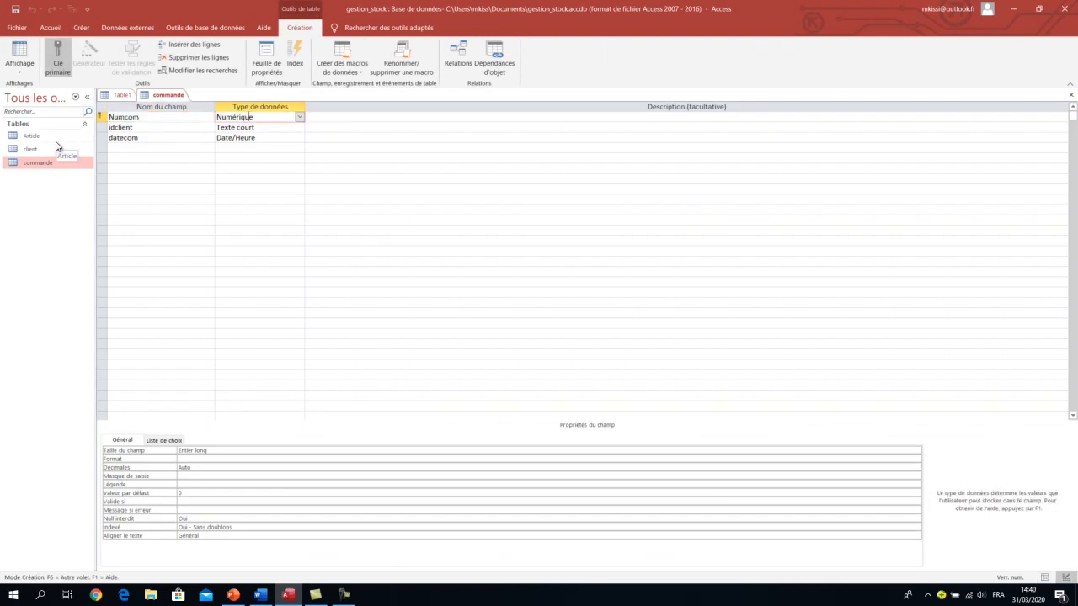
pyautogui.click(117, 96)
pyautogui.click(252, 128)
pyautogui.click(299, 127)
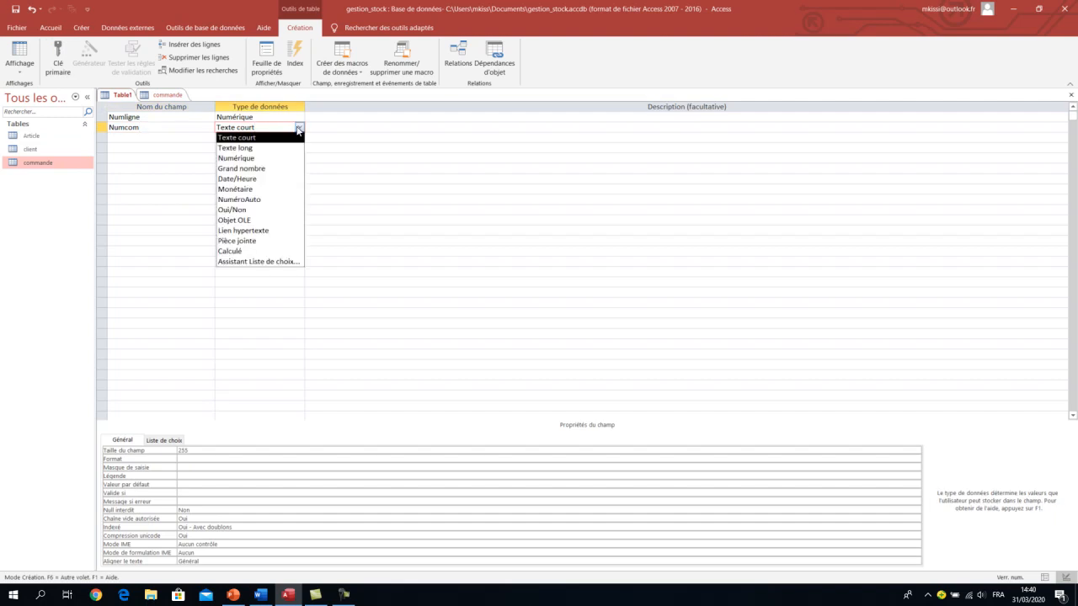
pyautogui.click(257, 159)
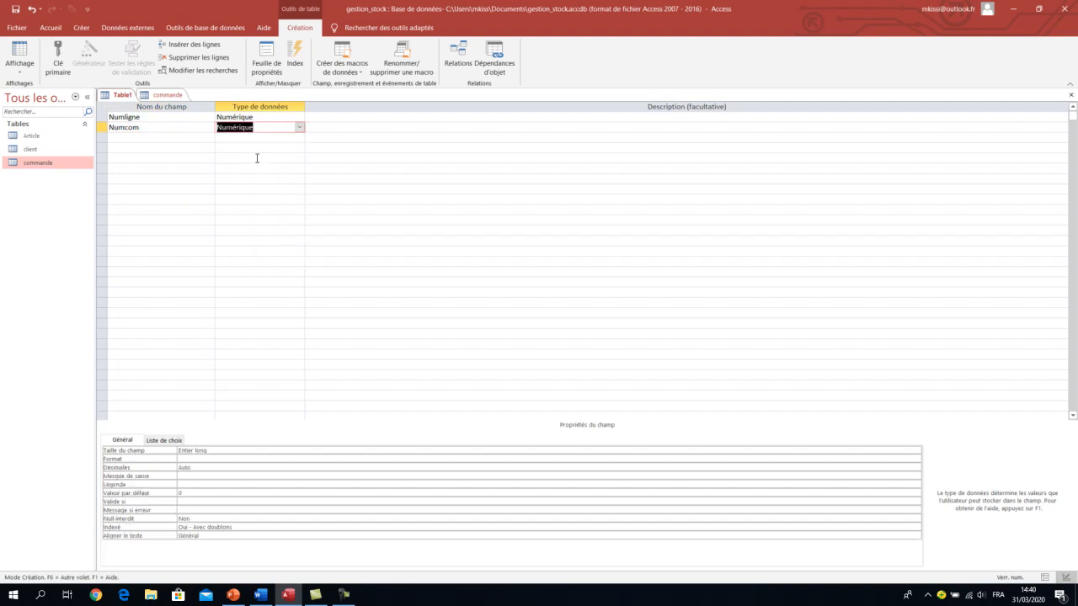
# Add a third field named idarticle to the new table, following the Ligne Commande table in the Word assignment.
pyautogui.click(160, 140)
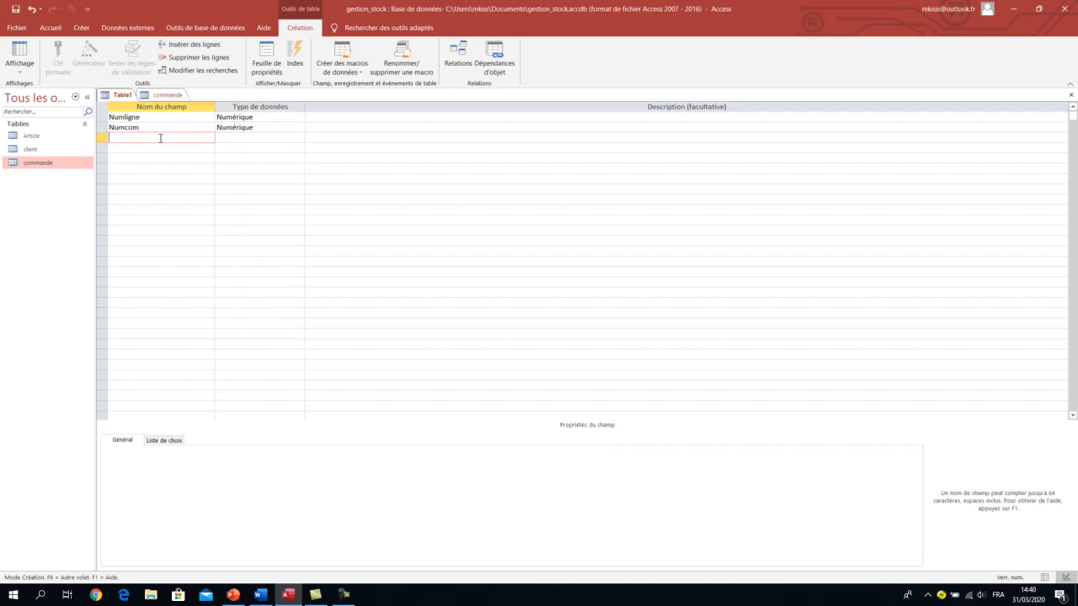
pyautogui.hotkey('alt', 'Tab')
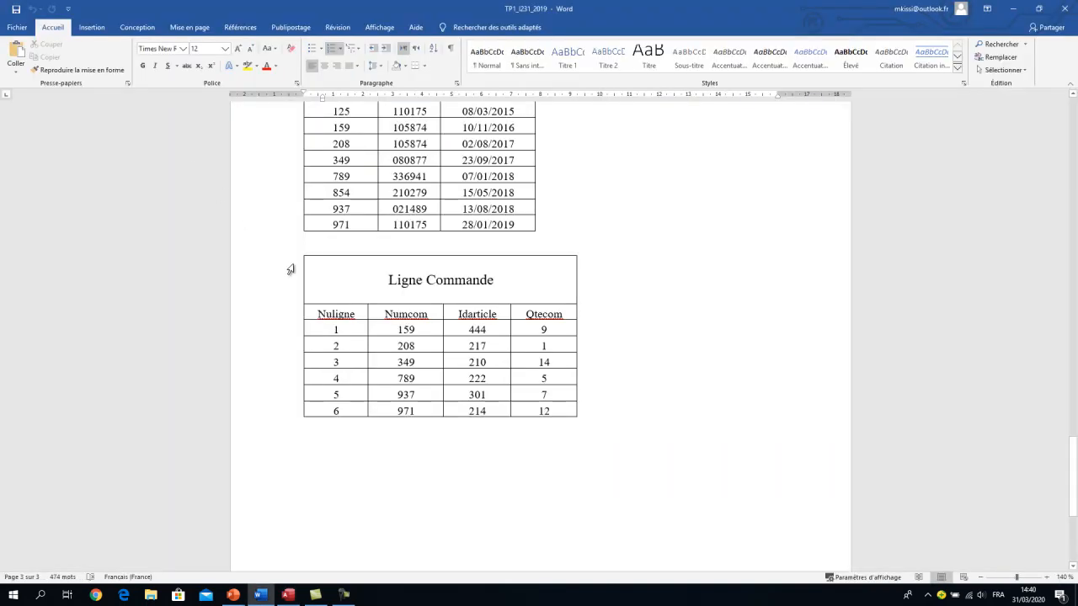
pyautogui.hotkey('alt', 'Tab')
pyautogui.write('id')
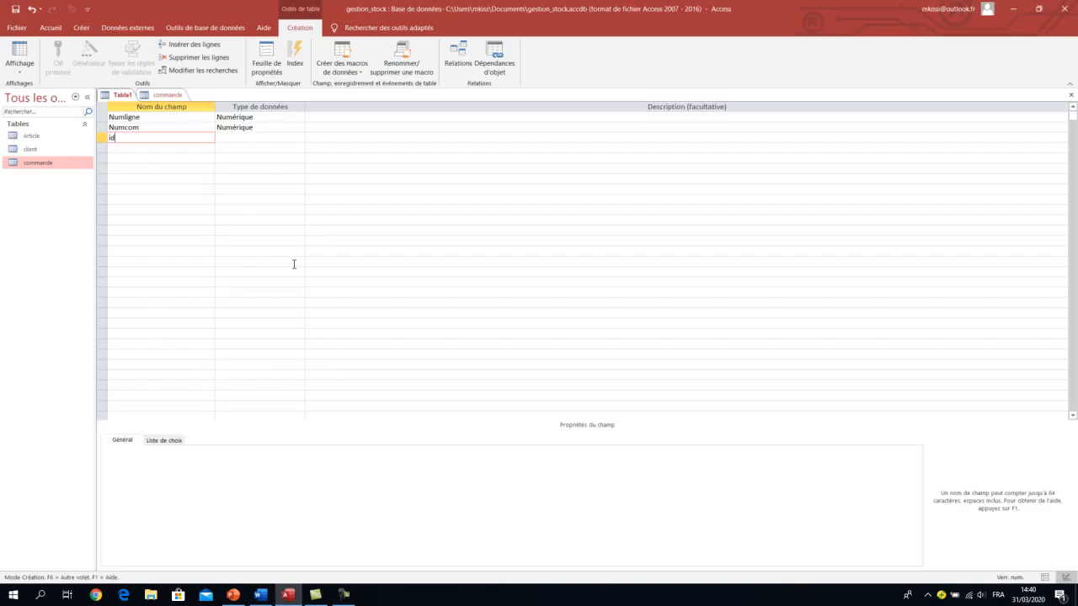
pyautogui.write('article')
pyautogui.click(302, 202)
pyautogui.click(276, 137)
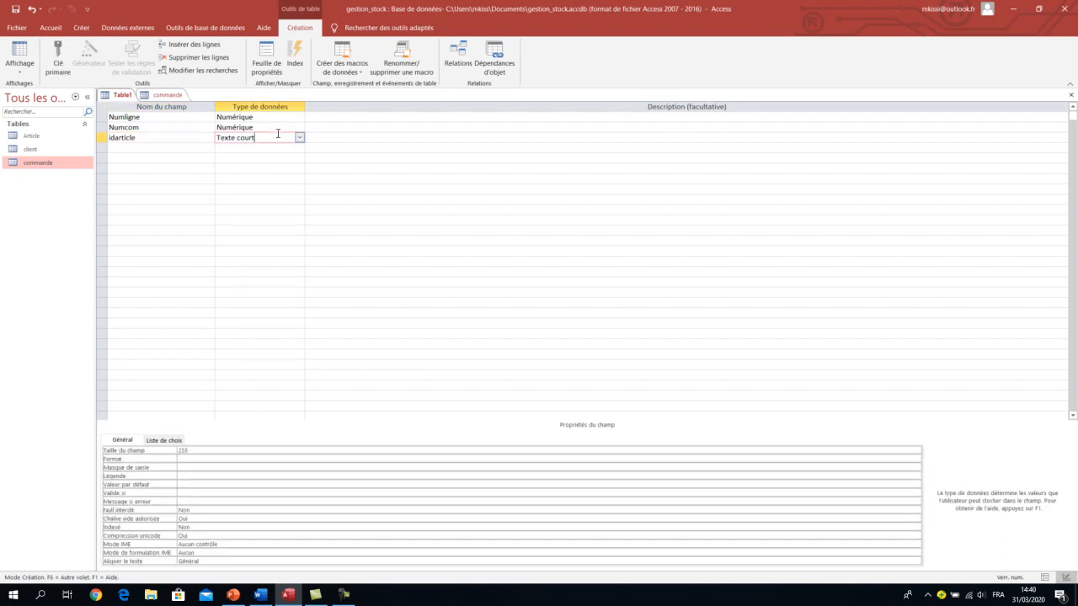
# Check idarticle's data type in the Article table's design and set the new table's idarticle field to Numérique.
pyautogui.doubleClick(59, 138)
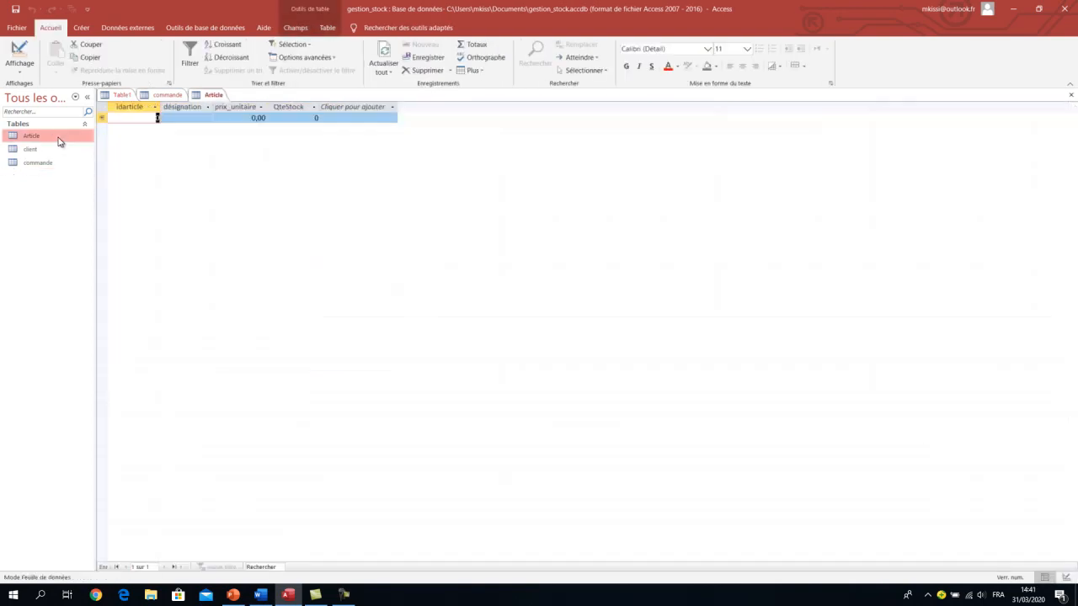
pyautogui.click(19, 52)
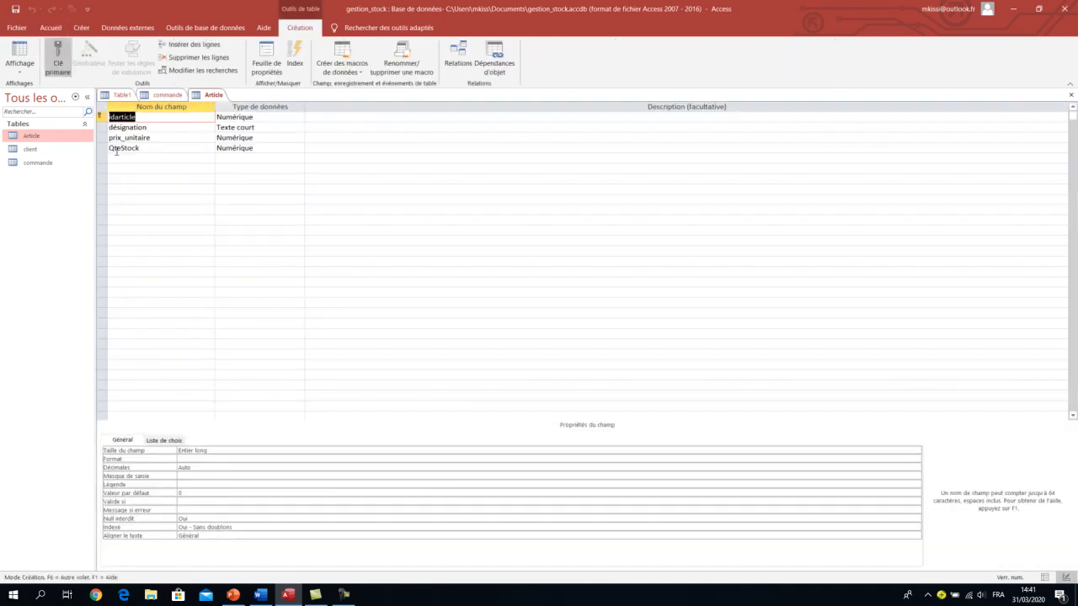
pyautogui.click(239, 117)
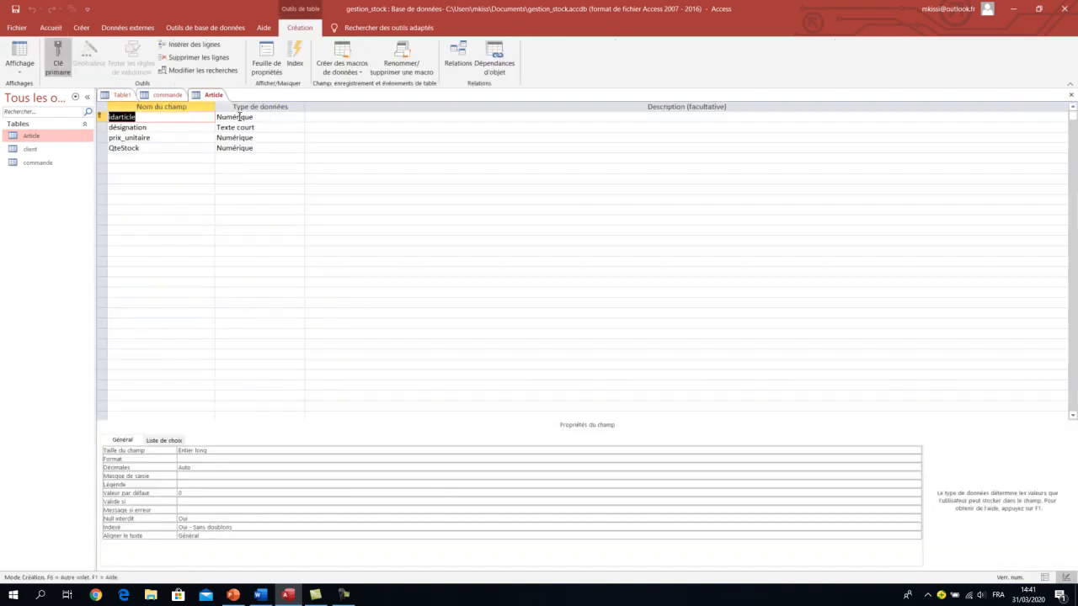
pyautogui.click(122, 94)
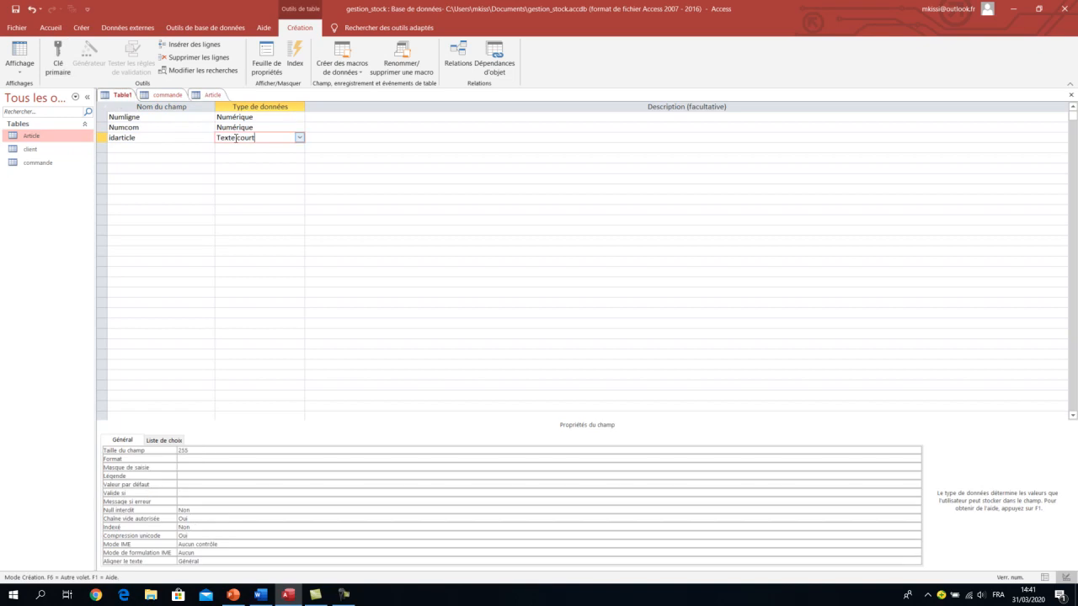
pyautogui.click(301, 138)
pyautogui.click(247, 168)
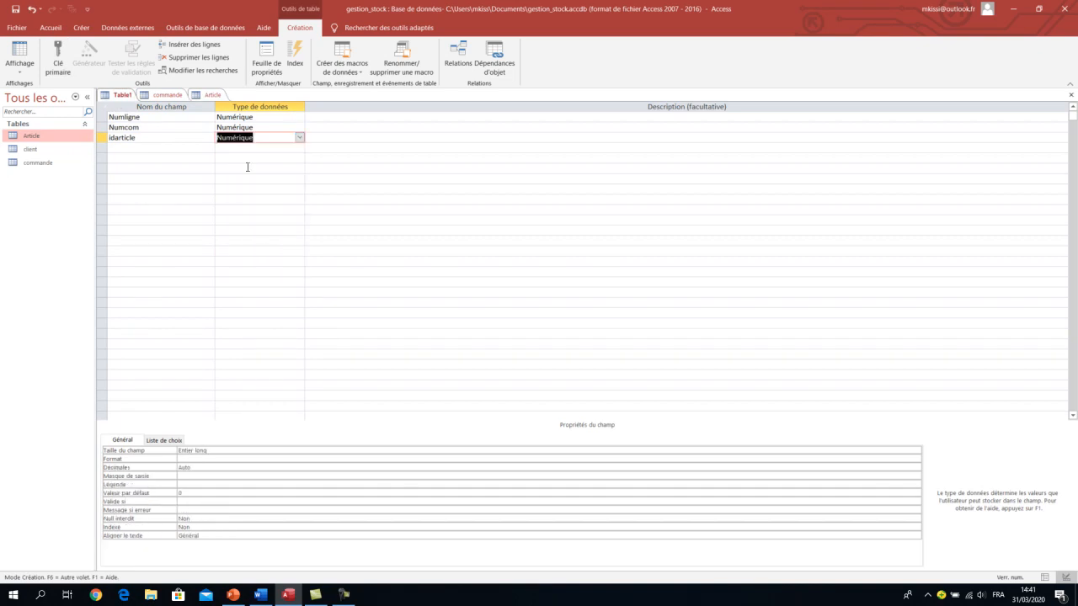
# Add a fourth field named Qtecom with the Numérique data type, checking it against the Ligne Commande table in Word.
pyautogui.click(173, 145)
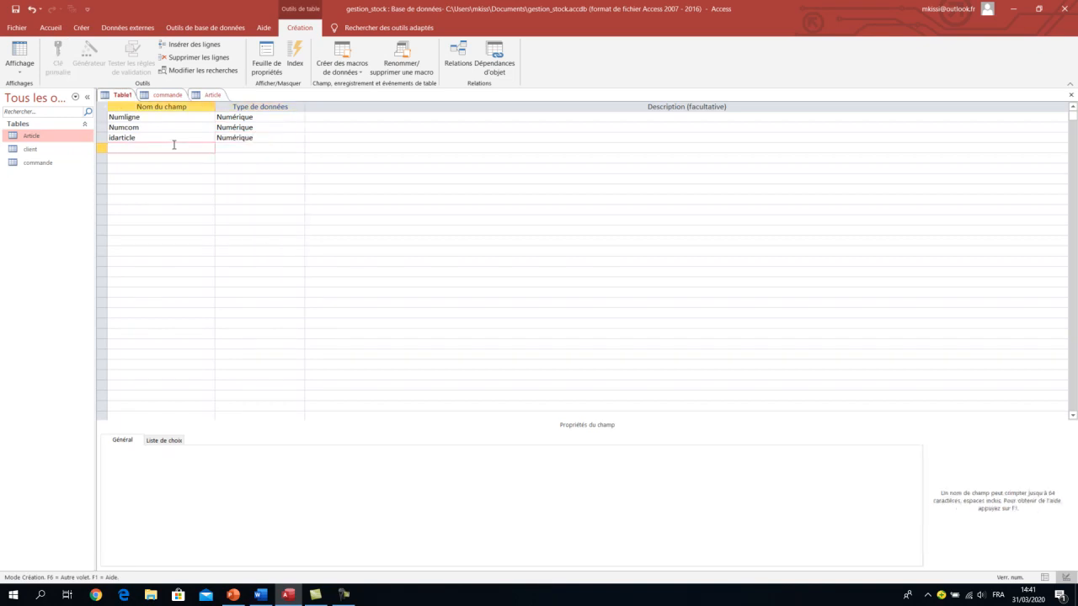
pyautogui.write('Qtecom')
pyautogui.hotkey('alt', 'Tab')
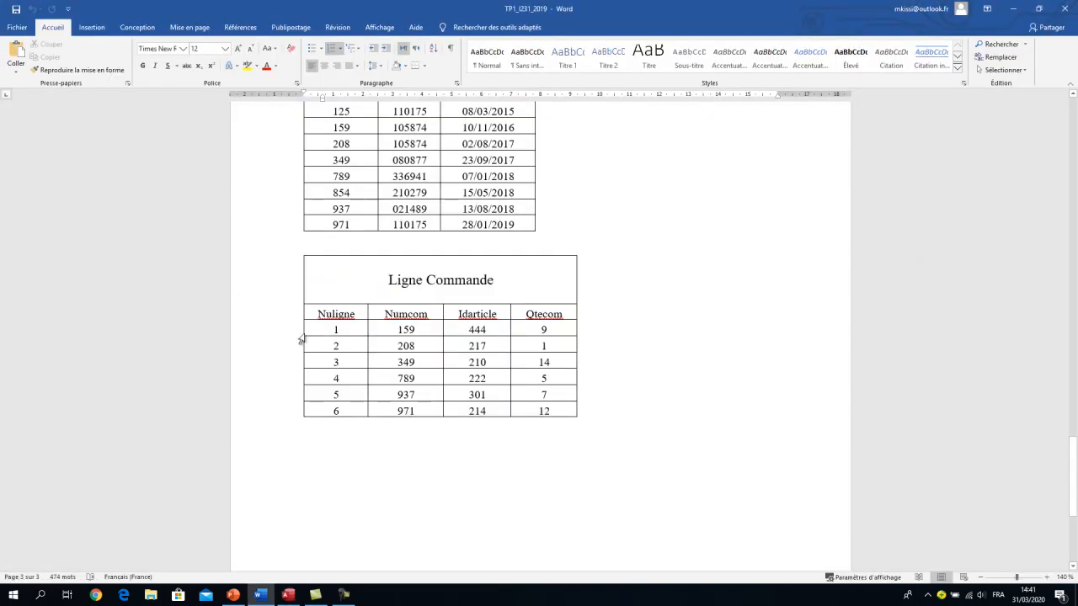
pyautogui.hotkey('alt', 'Tab')
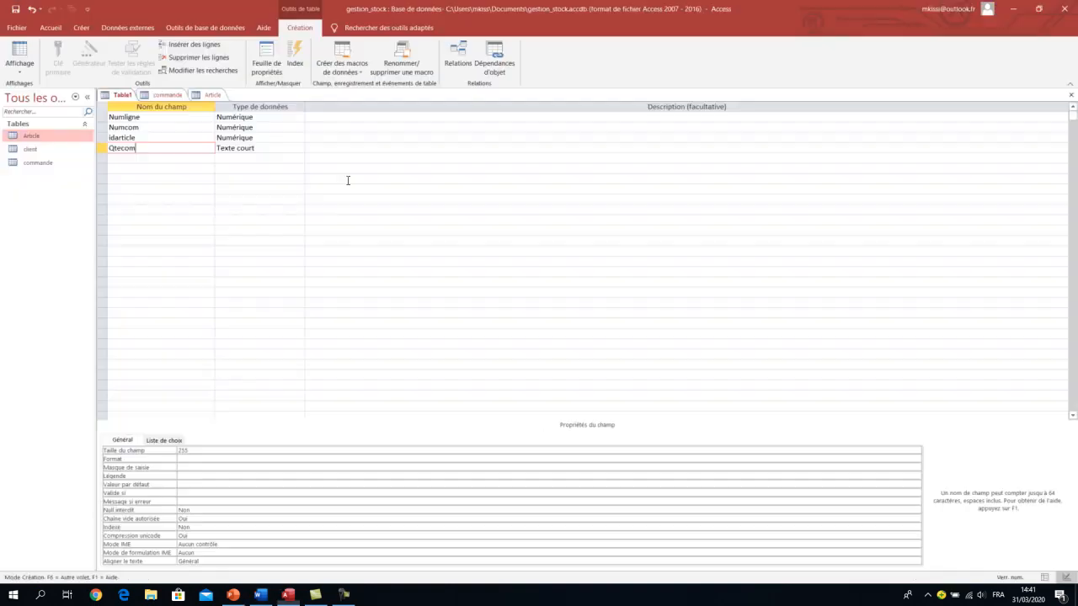
pyautogui.click(286, 147)
pyautogui.click(299, 147)
pyautogui.click(261, 177)
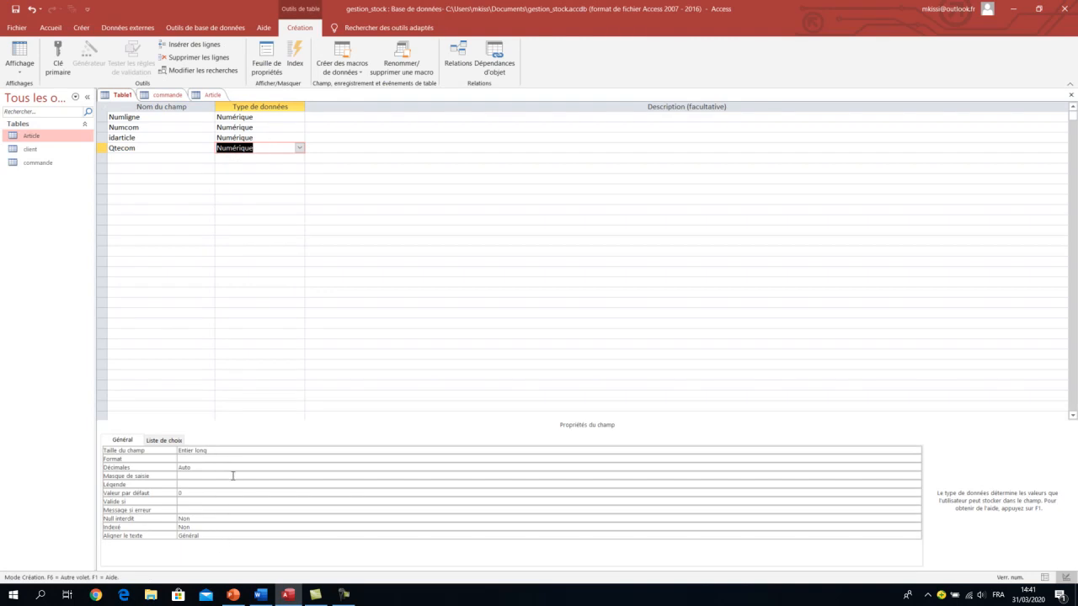
# Set the Numligne field as the new table's primary key.
pyautogui.click(232, 134)
pyautogui.click(234, 127)
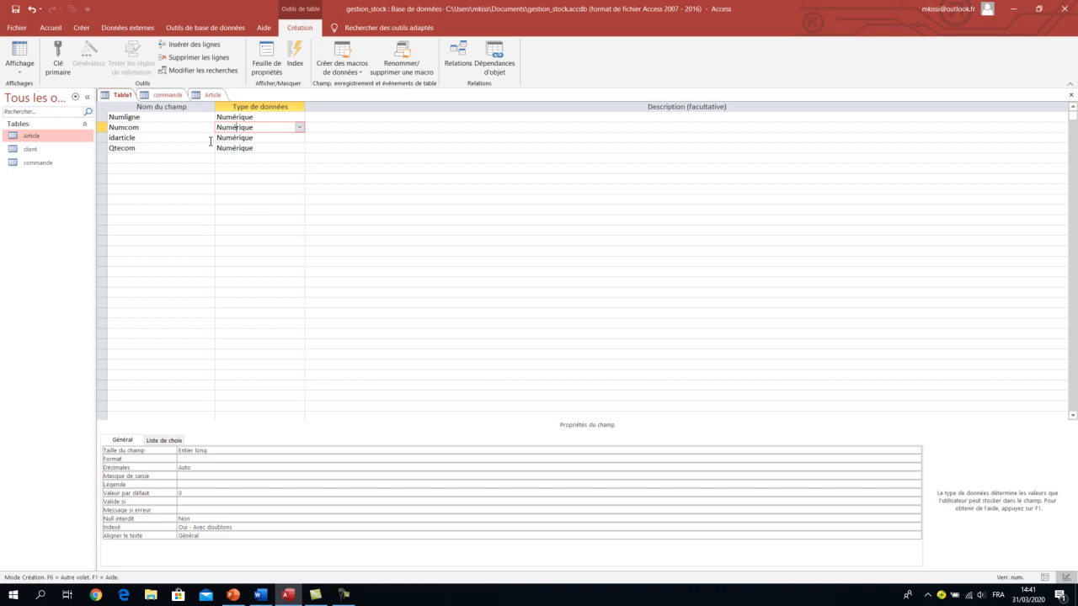
pyautogui.rightClick(124, 94)
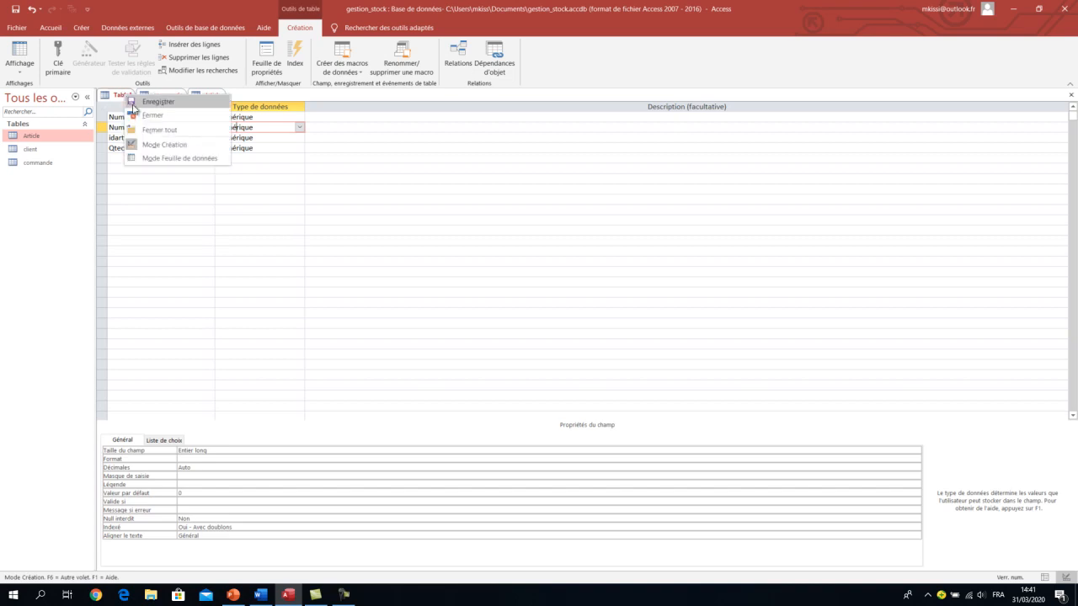
pyautogui.click(113, 198)
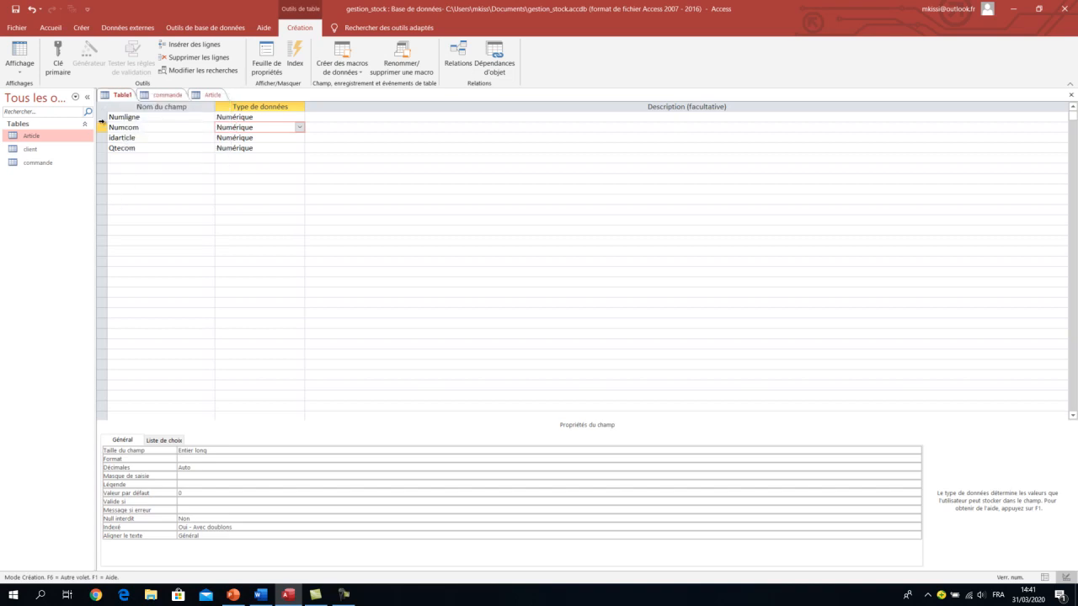
pyautogui.click(101, 117)
pyautogui.click(67, 55)
# Close the new table's design, accept saving the changes and enter lignecommande as the table name.
pyautogui.rightClick(126, 96)
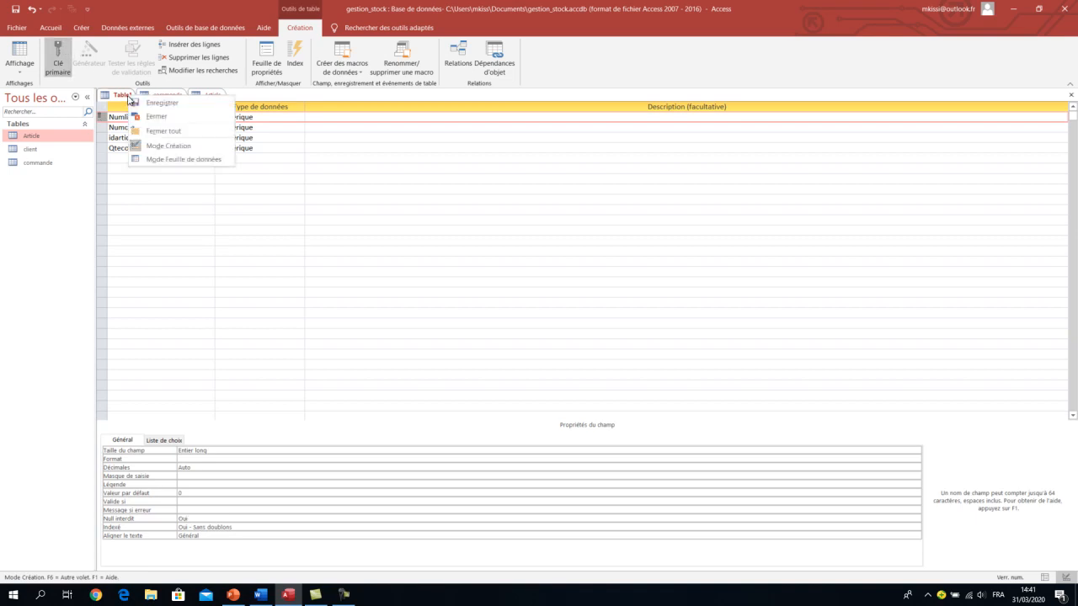
pyautogui.click(156, 116)
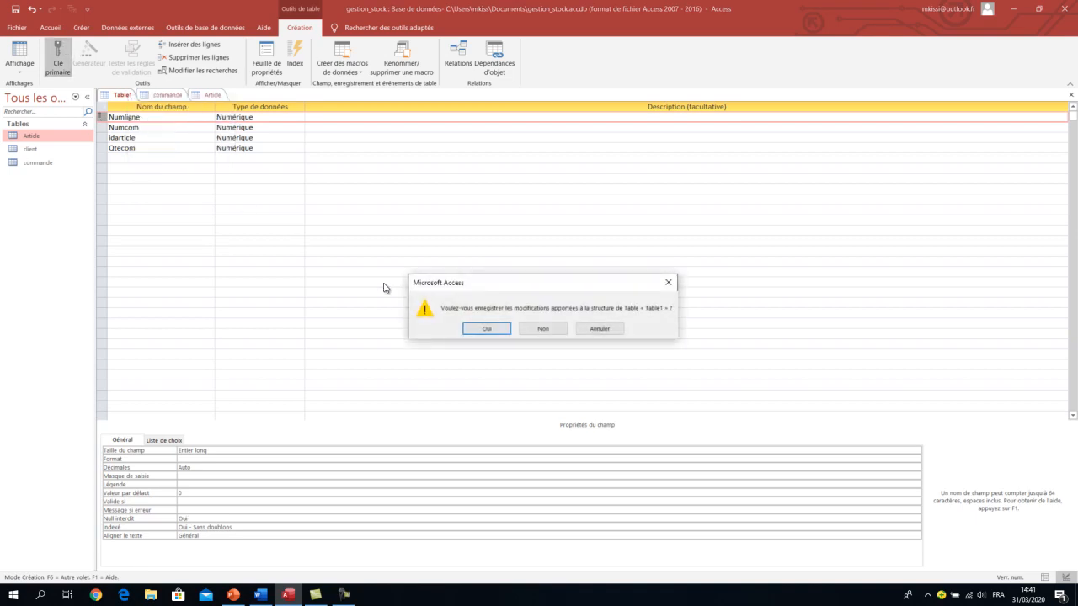
pyautogui.click(486, 329)
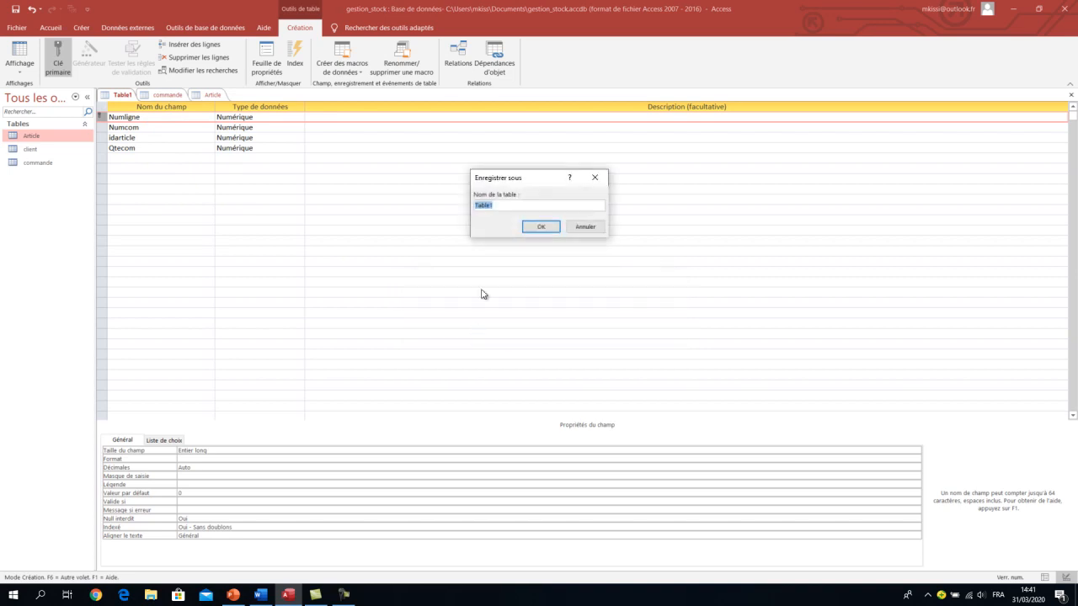
pyautogui.write('lignecommande')
pyautogui.click(315, 596)
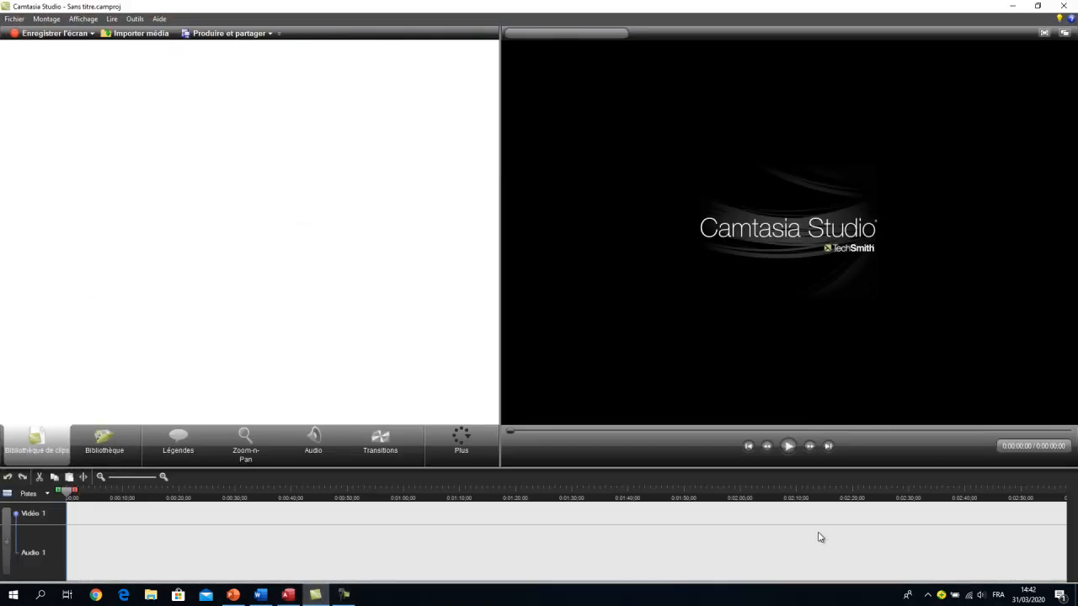
pyautogui.click(354, 596)
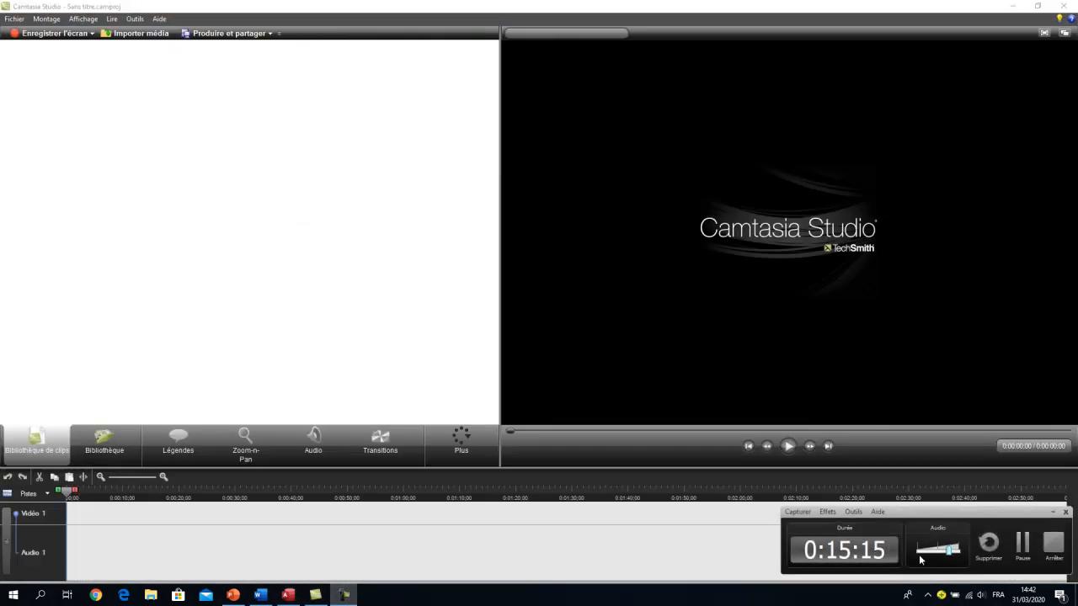
pyautogui.click(1022, 545)
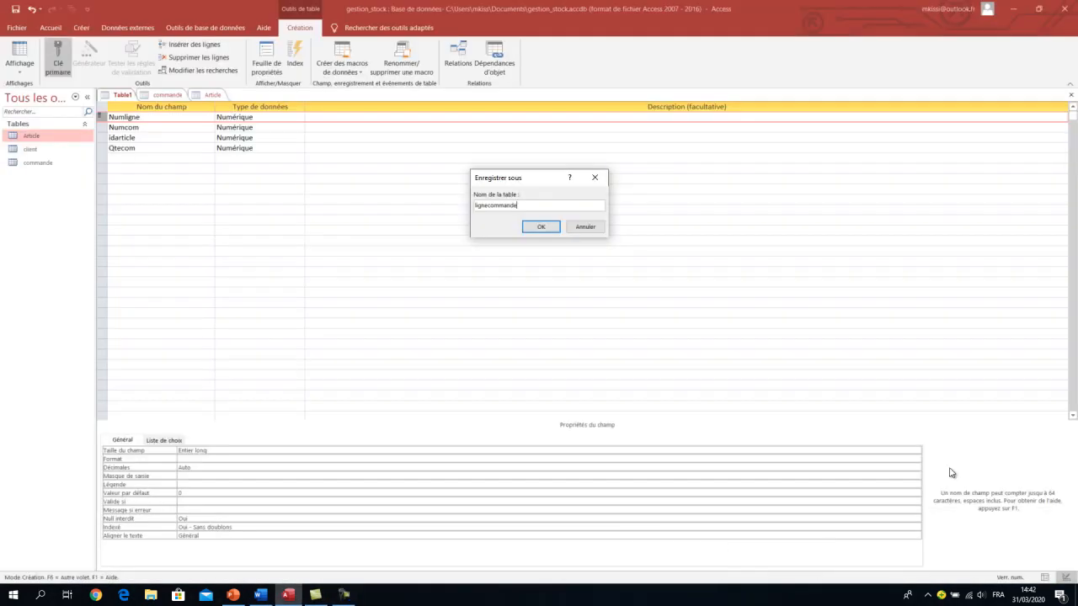
pyautogui.click(1013, 558)
# Confirm saving the lignecommande table and close the open Article and commande table designs.
pyautogui.click(543, 227)
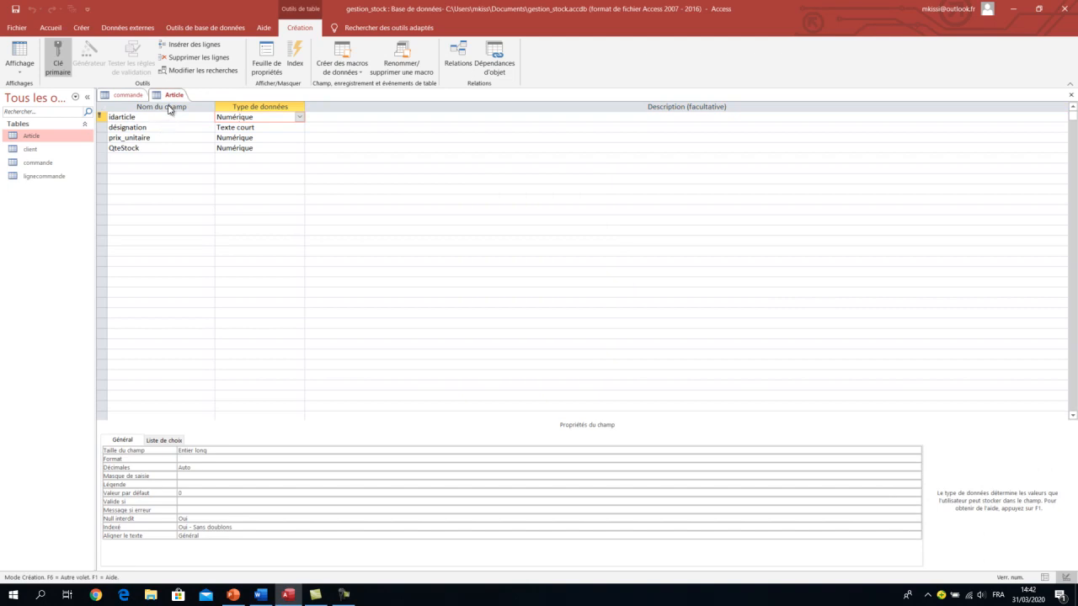
pyautogui.rightClick(174, 96)
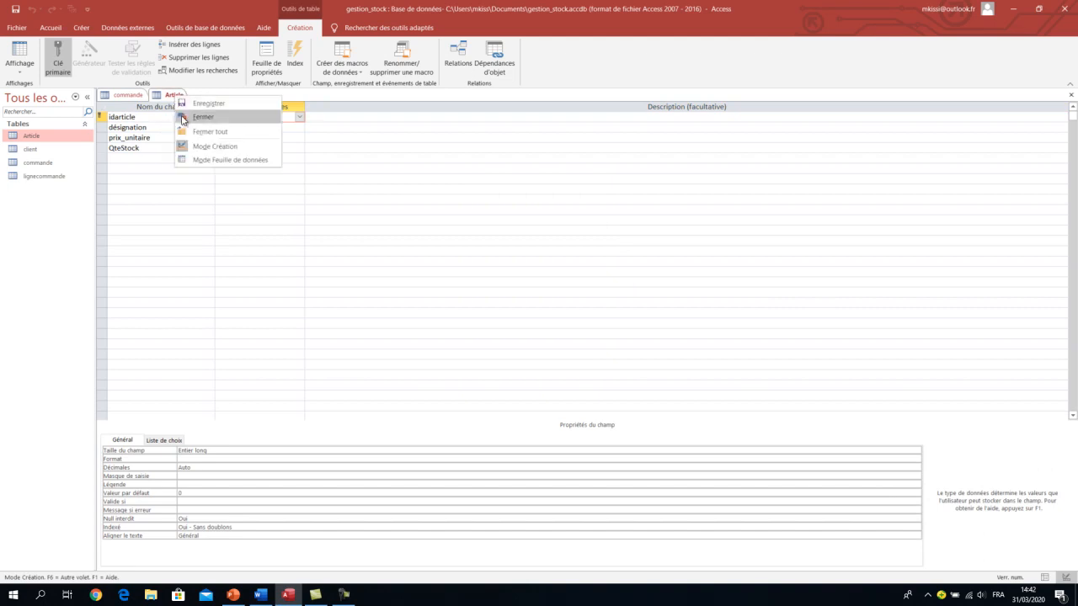
pyautogui.click(182, 117)
pyautogui.rightClick(114, 97)
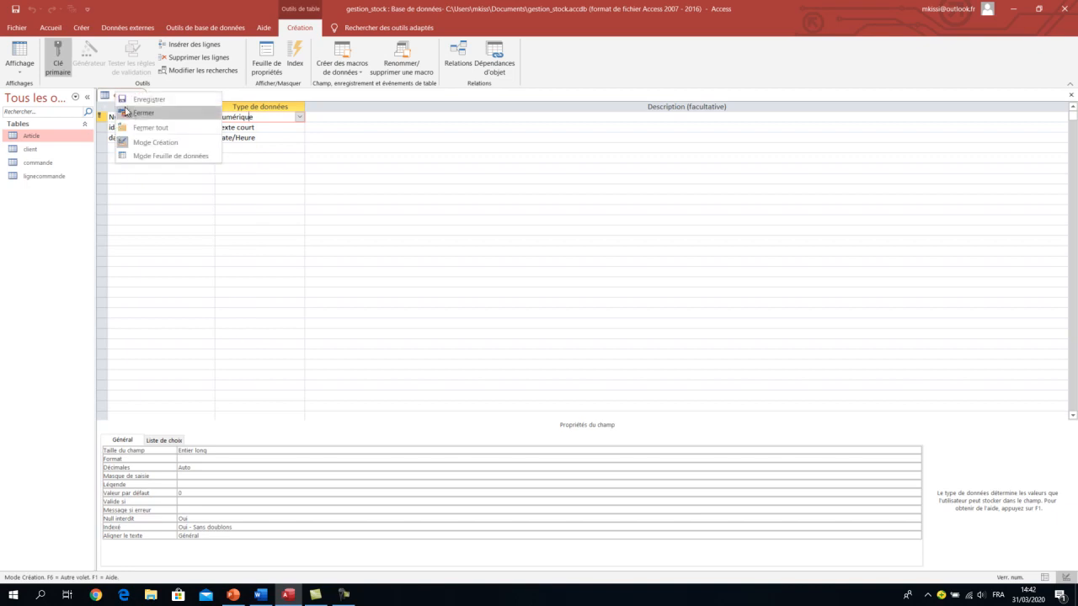
pyautogui.click(133, 112)
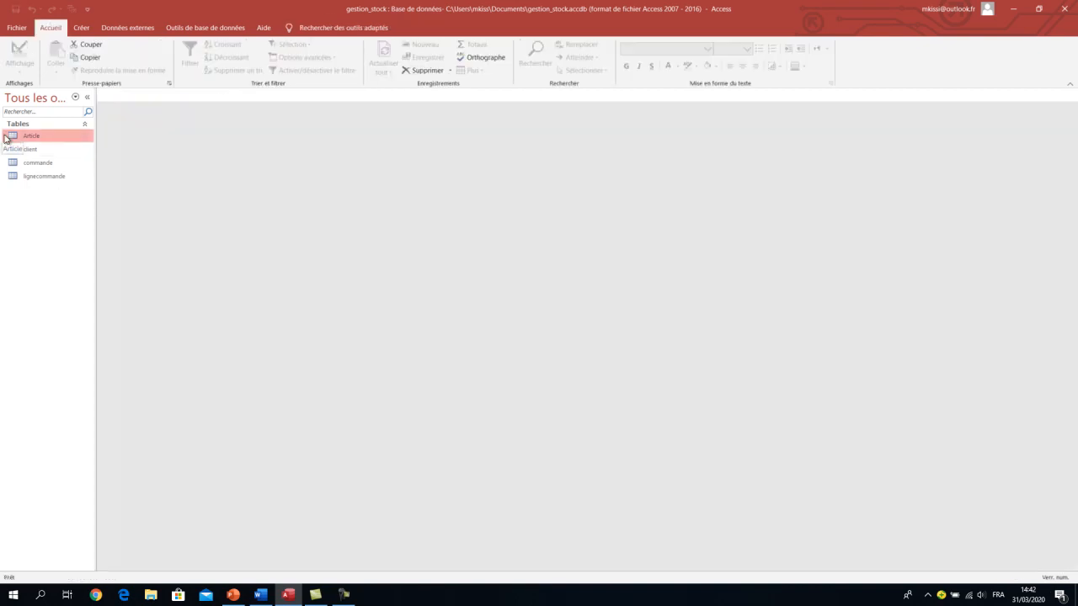
# Open the Article and client tables in design view and review each client field's name and data type.
pyautogui.doubleClick(15, 136)
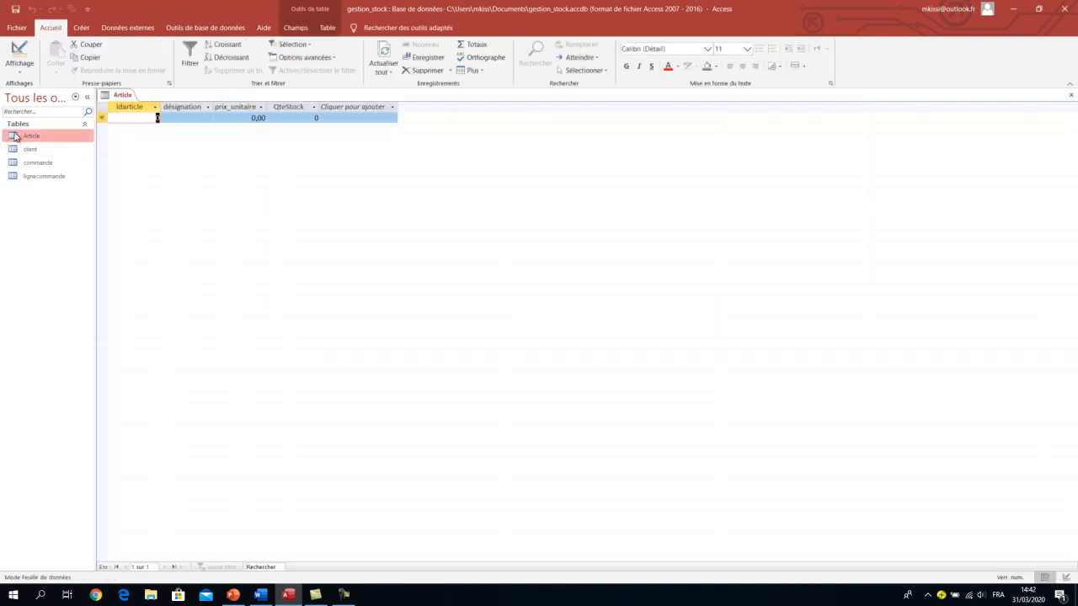
pyautogui.click(19, 52)
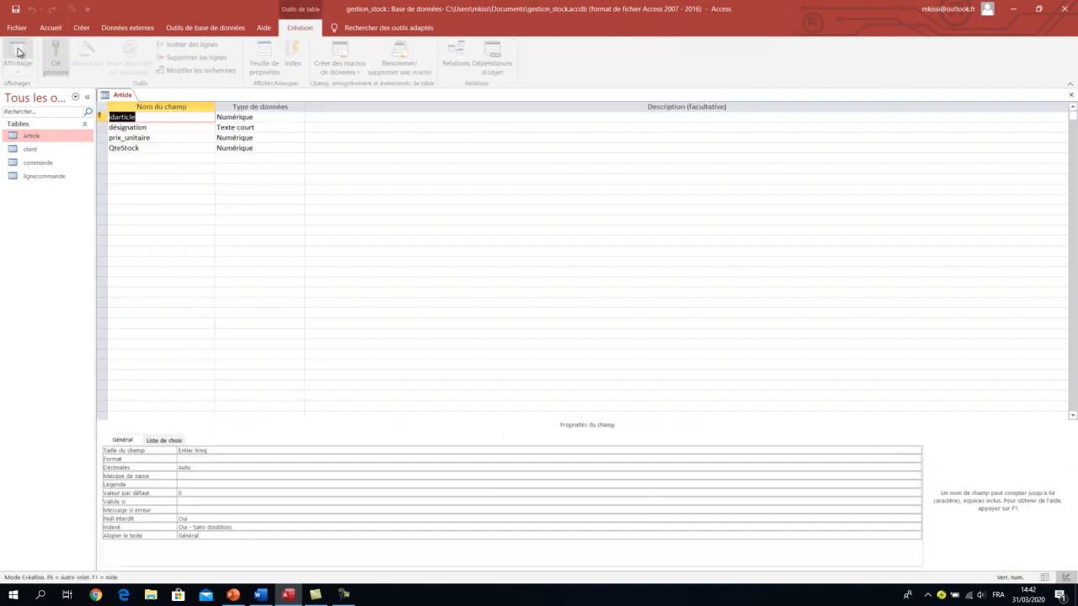
pyautogui.doubleClick(39, 150)
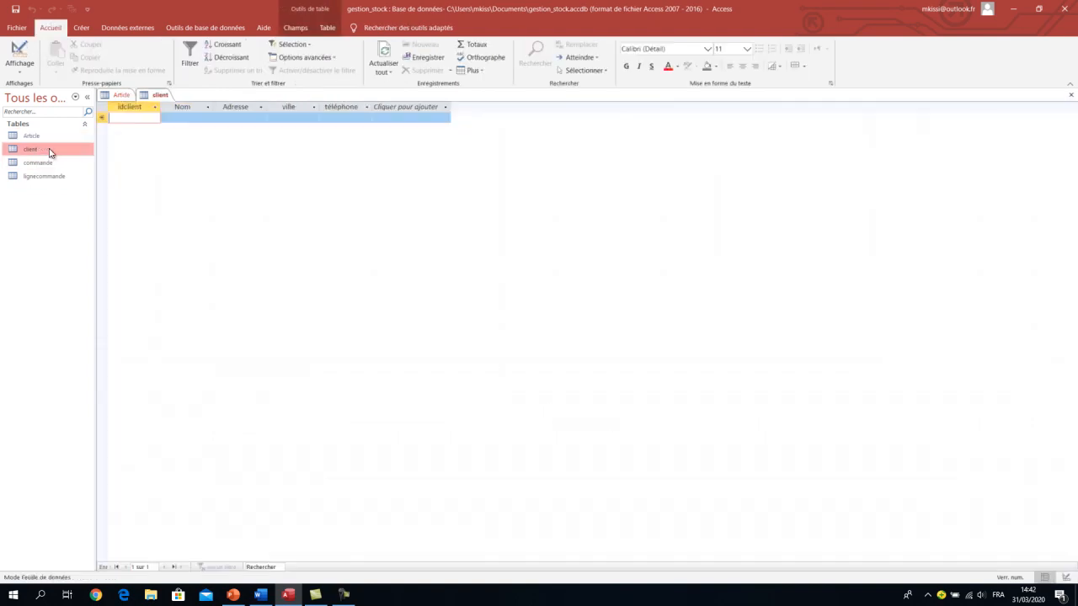
pyautogui.click(19, 52)
pyautogui.click(136, 115)
pyautogui.click(164, 126)
pyautogui.click(239, 126)
pyautogui.click(162, 139)
pyautogui.click(237, 138)
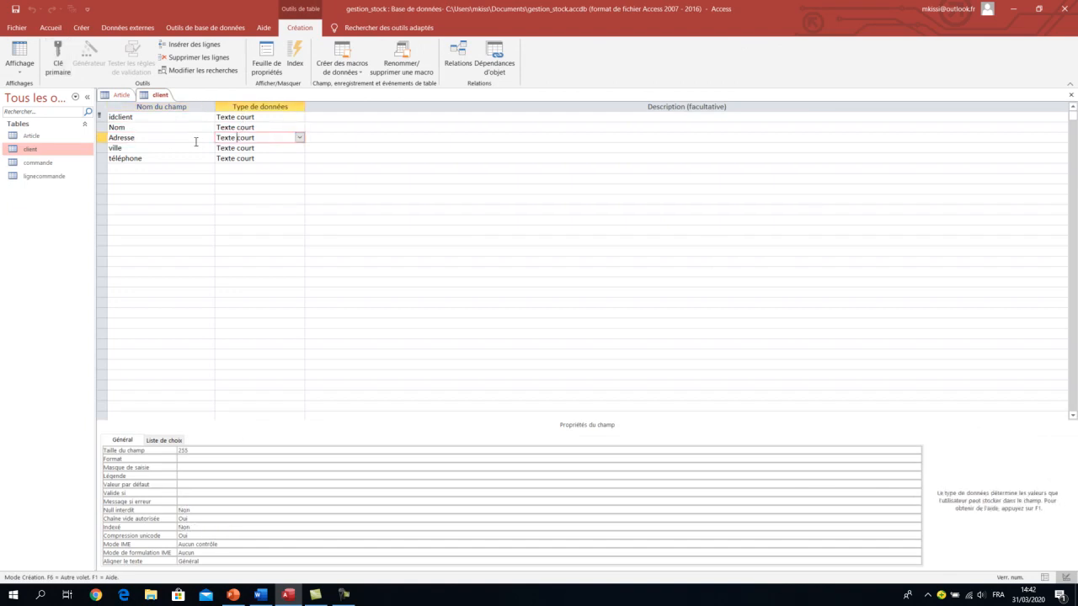
pyautogui.click(167, 148)
pyautogui.click(235, 148)
pyautogui.click(185, 157)
pyautogui.click(238, 158)
# Return to the Article table's design and review the data types of its désignation and prix_unitaire fields.
pyautogui.doubleClick(36, 137)
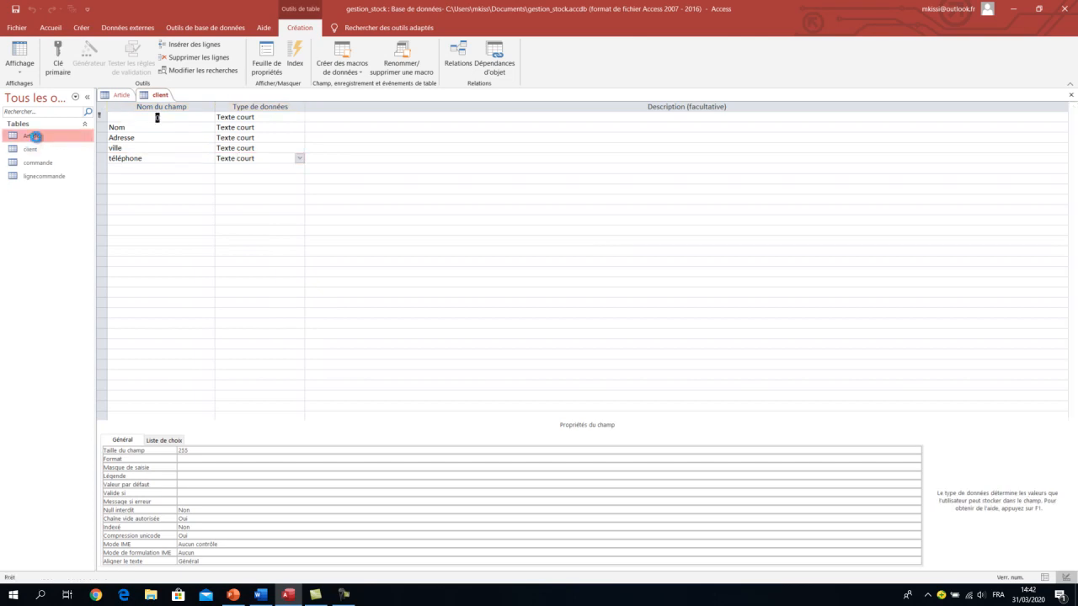
pyautogui.click(28, 65)
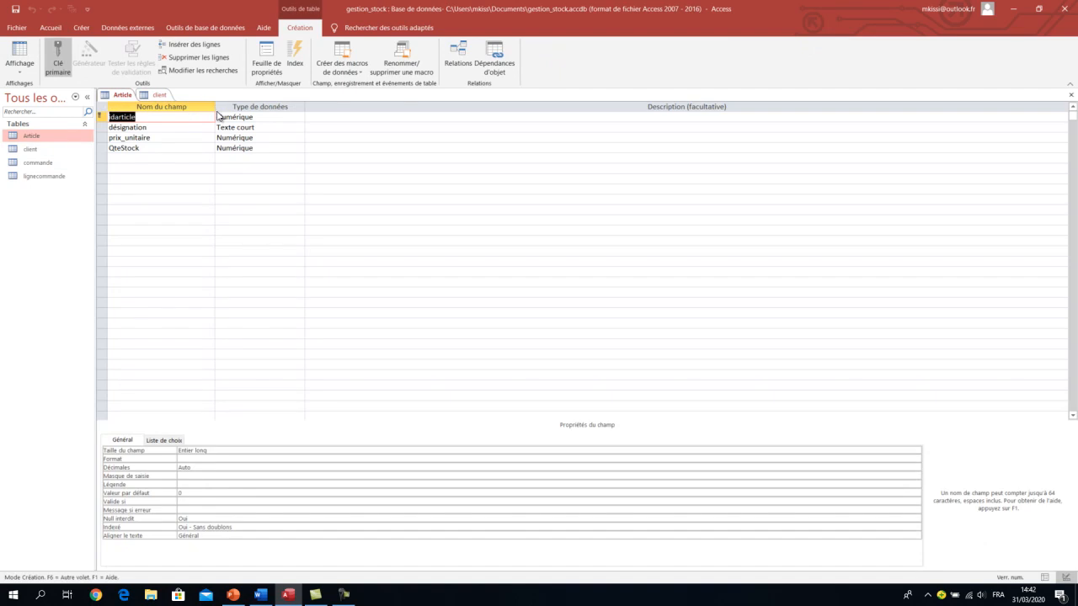
pyautogui.click(171, 127)
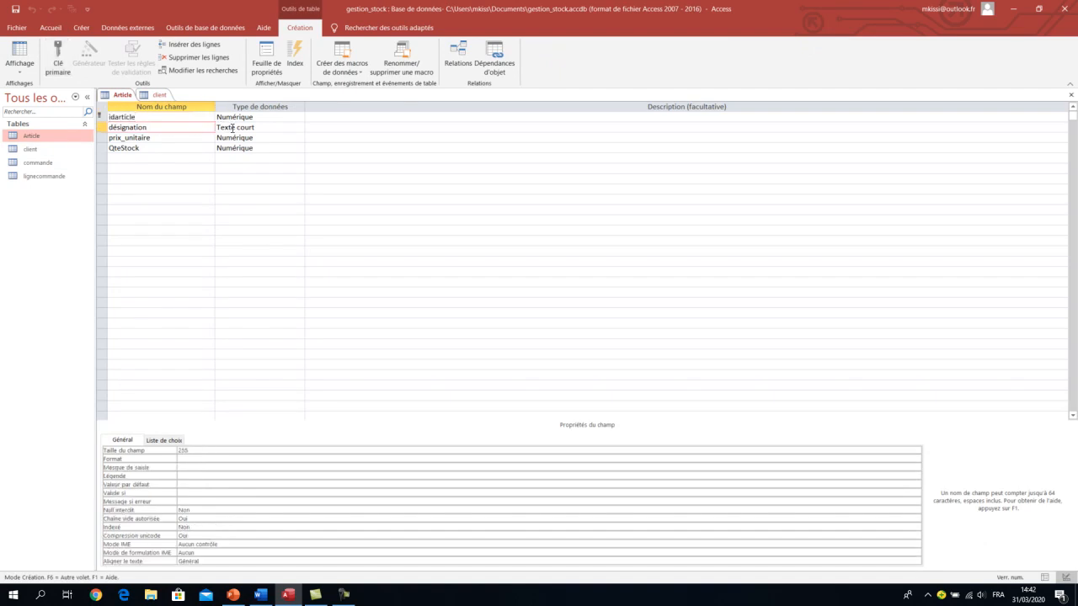
pyautogui.click(231, 128)
pyautogui.click(170, 138)
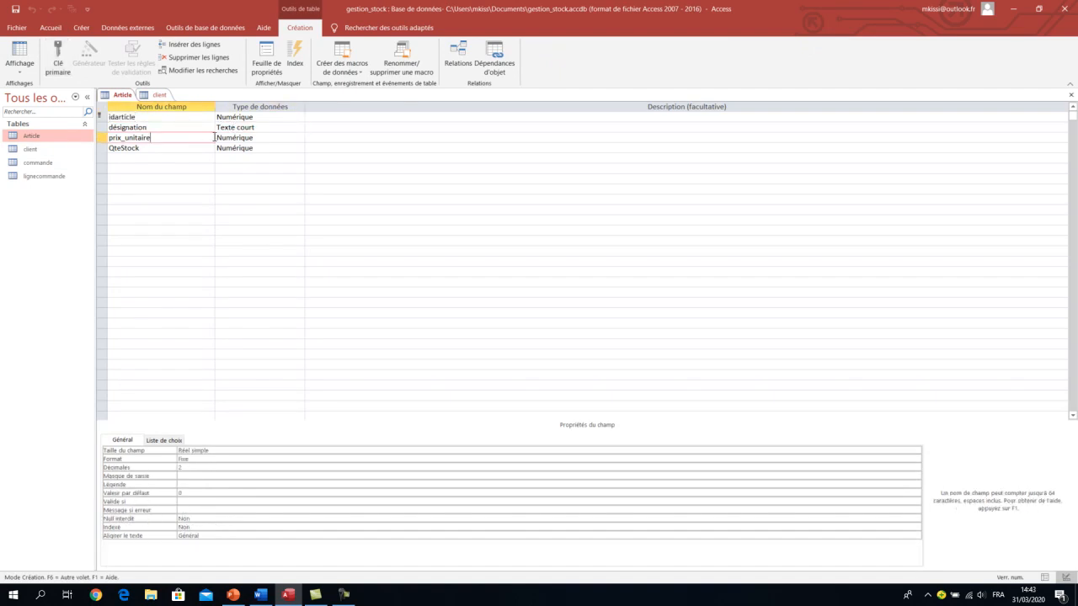
pyautogui.click(233, 138)
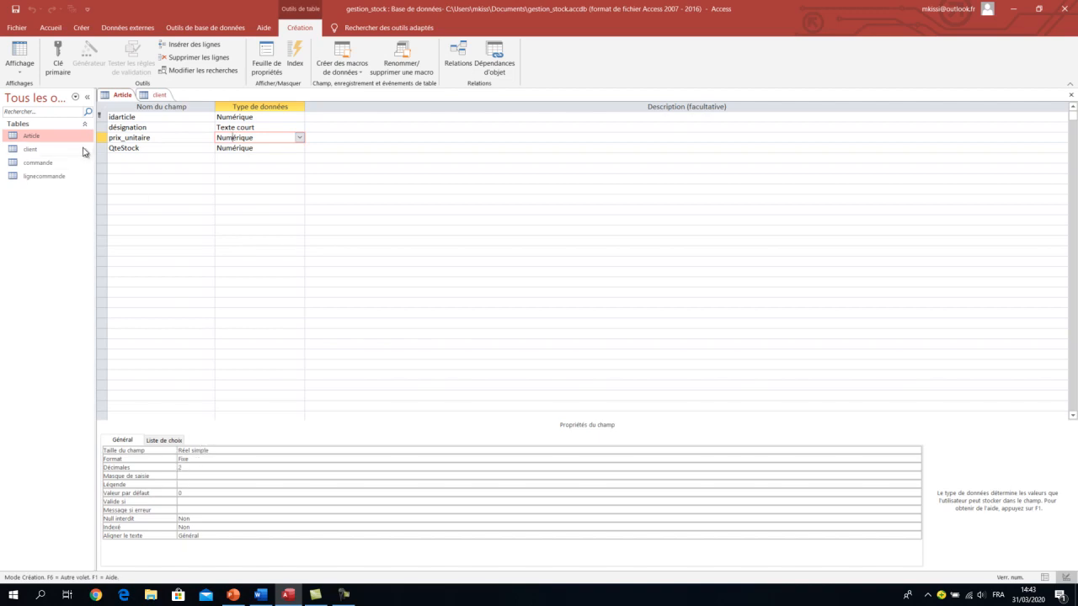
# Open the commande and lignecommande tables in design view and review their field names and data types.
pyautogui.doubleClick(66, 164)
pyautogui.click(20, 52)
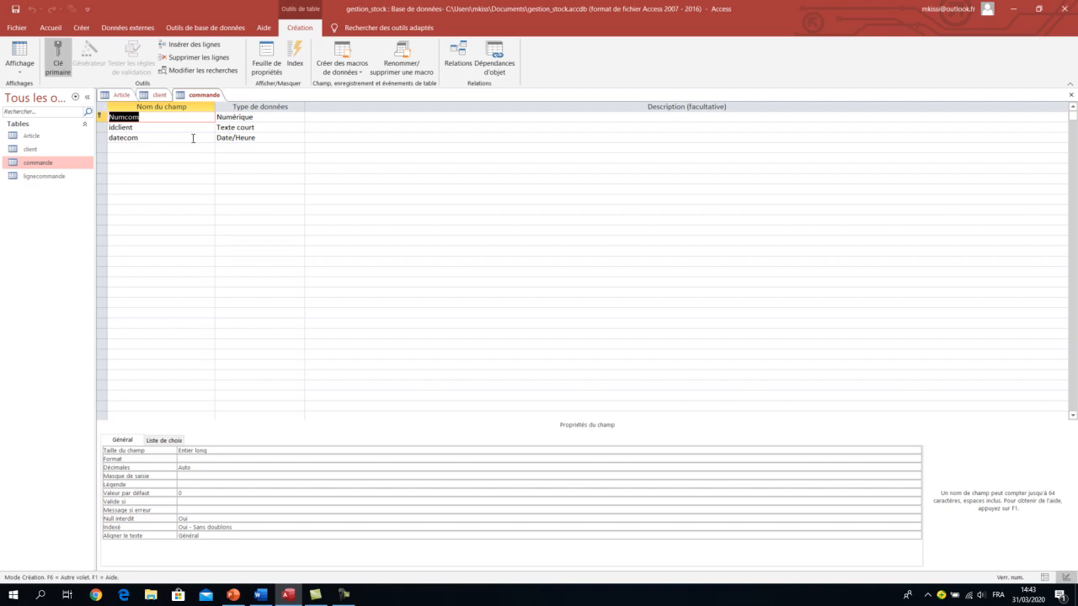
pyautogui.doubleClick(36, 178)
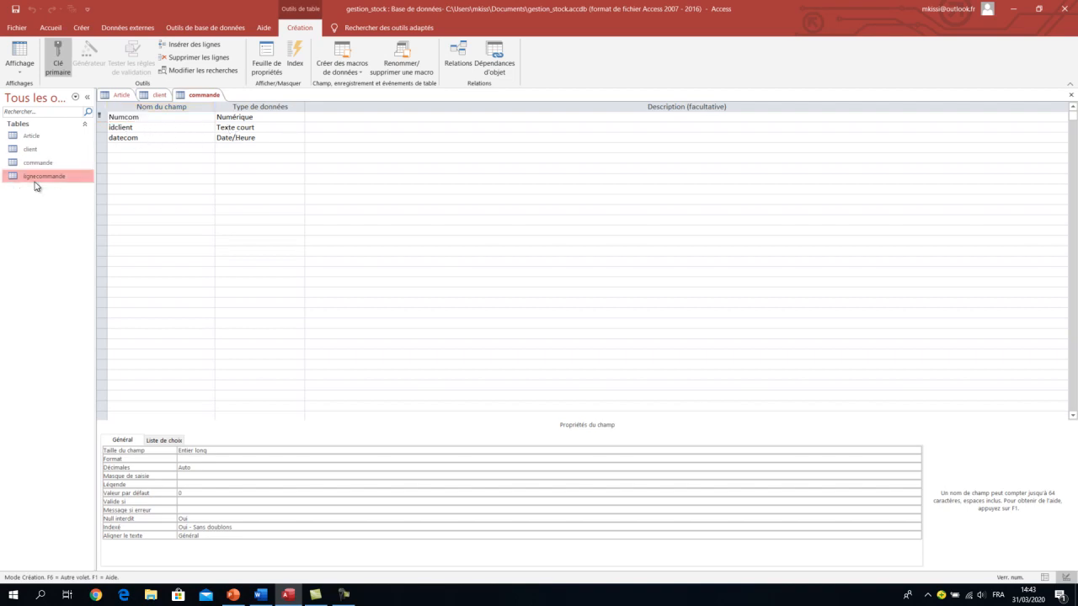
pyautogui.click(19, 52)
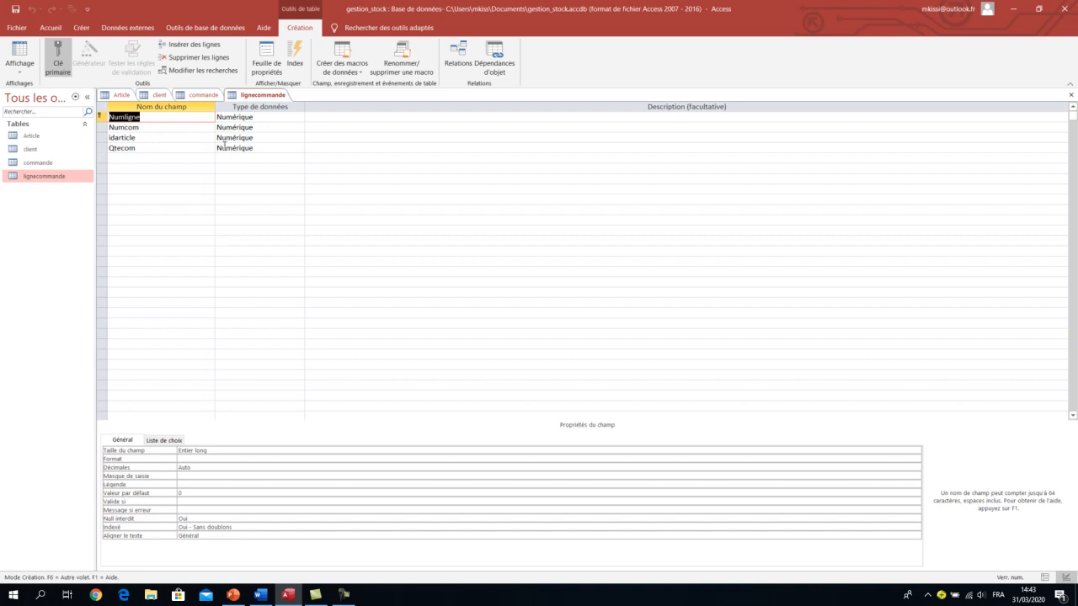
# Close the open designs of the lignecommande, commande, client and Article tables.
pyautogui.rightClick(246, 96)
pyautogui.click(252, 118)
pyautogui.rightClick(208, 95)
pyautogui.click(220, 116)
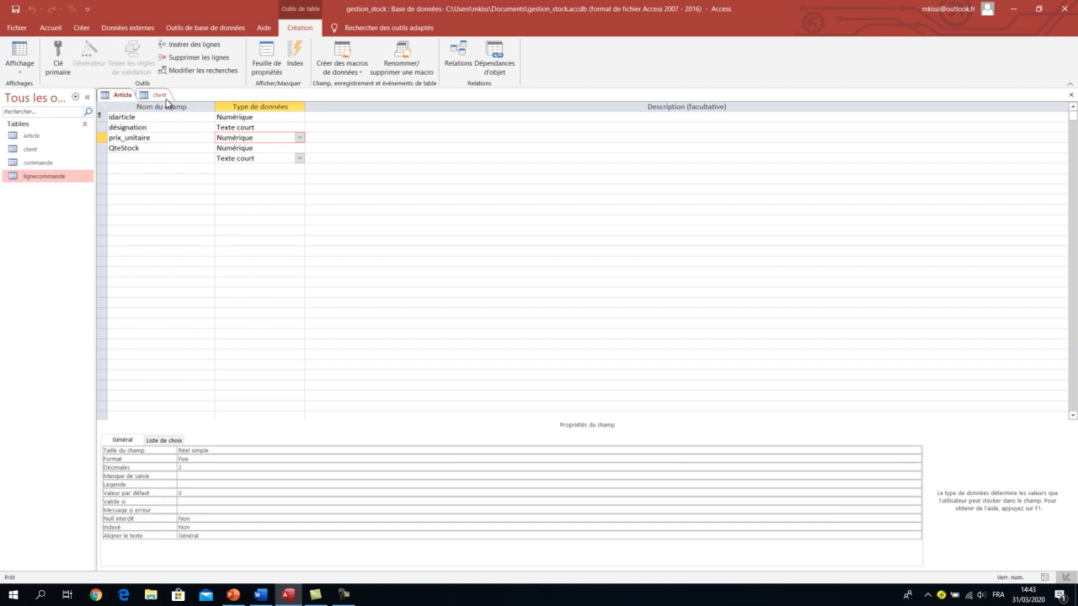
pyautogui.rightClick(167, 101)
pyautogui.click(178, 117)
pyautogui.rightClick(128, 98)
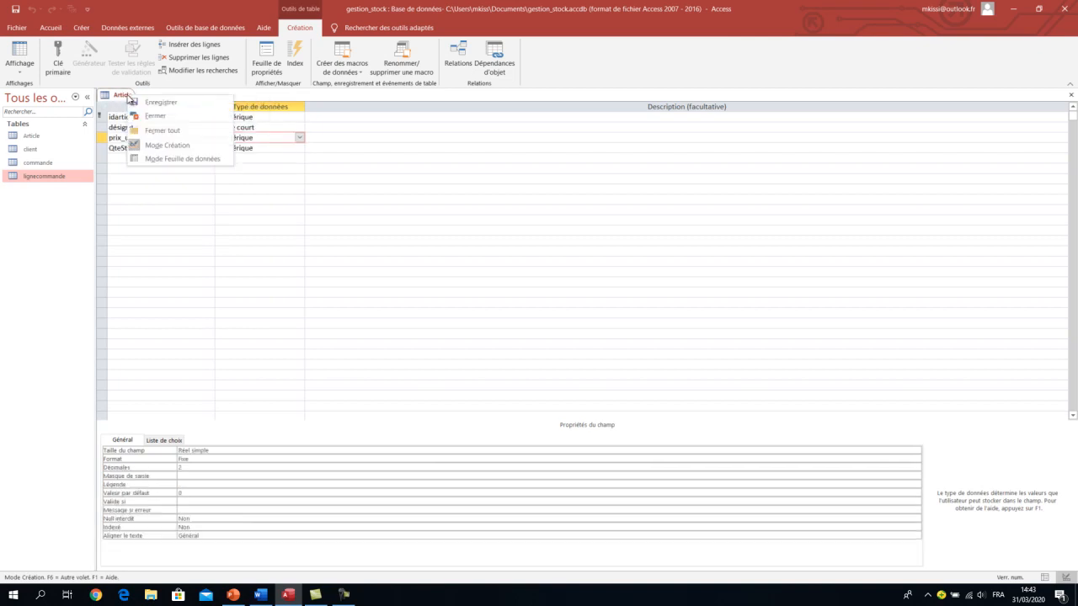
pyautogui.click(142, 115)
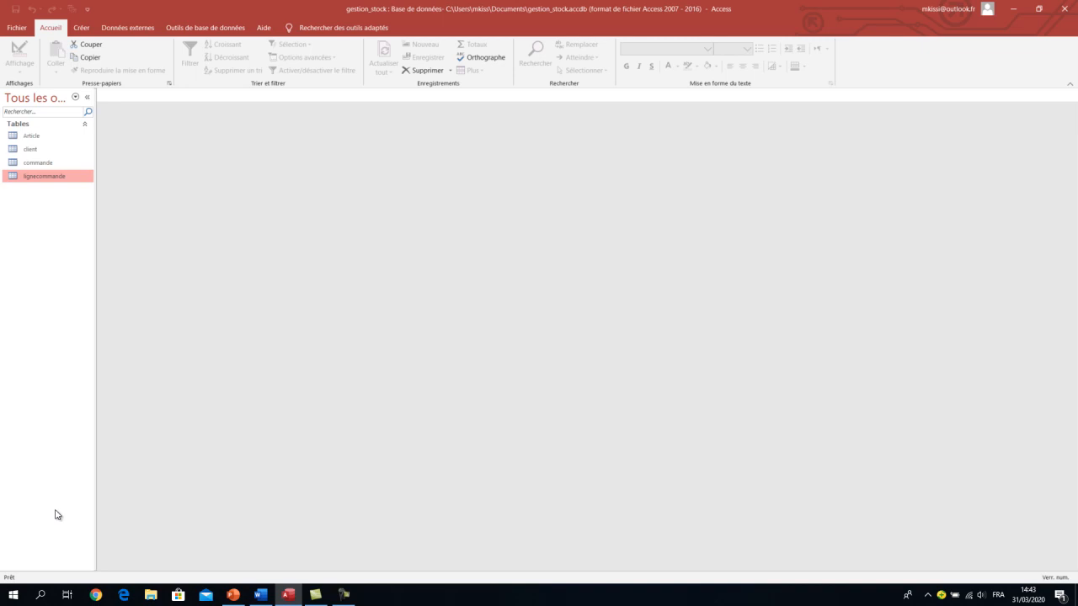
# Find the Relations command by searching for "relat" and open the database's relationships window.
pyautogui.click(81, 28)
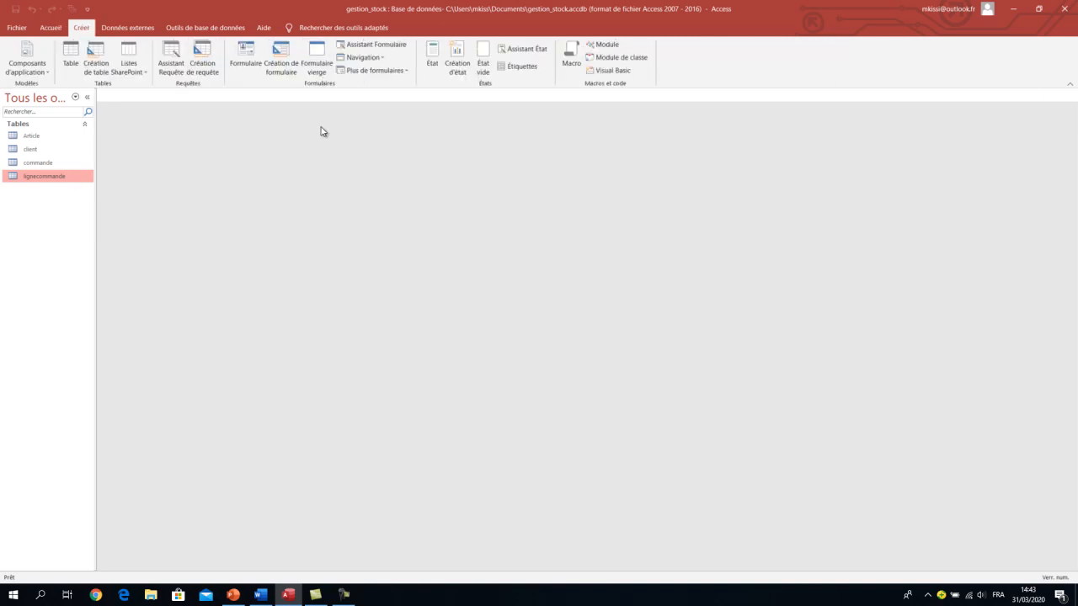
pyautogui.click(342, 28)
pyautogui.write('re')
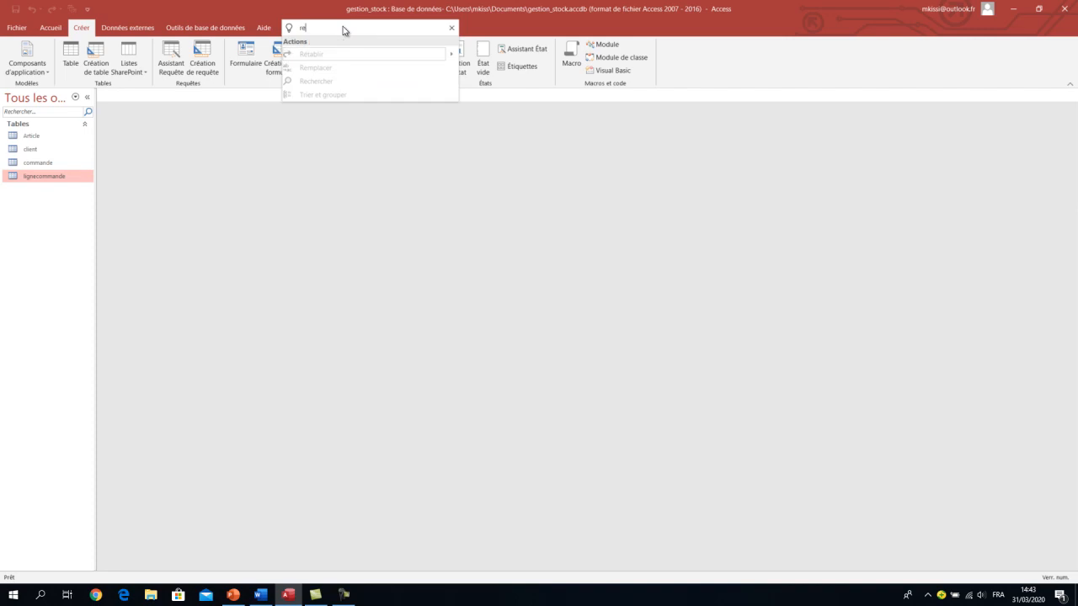
pyautogui.write('lat')
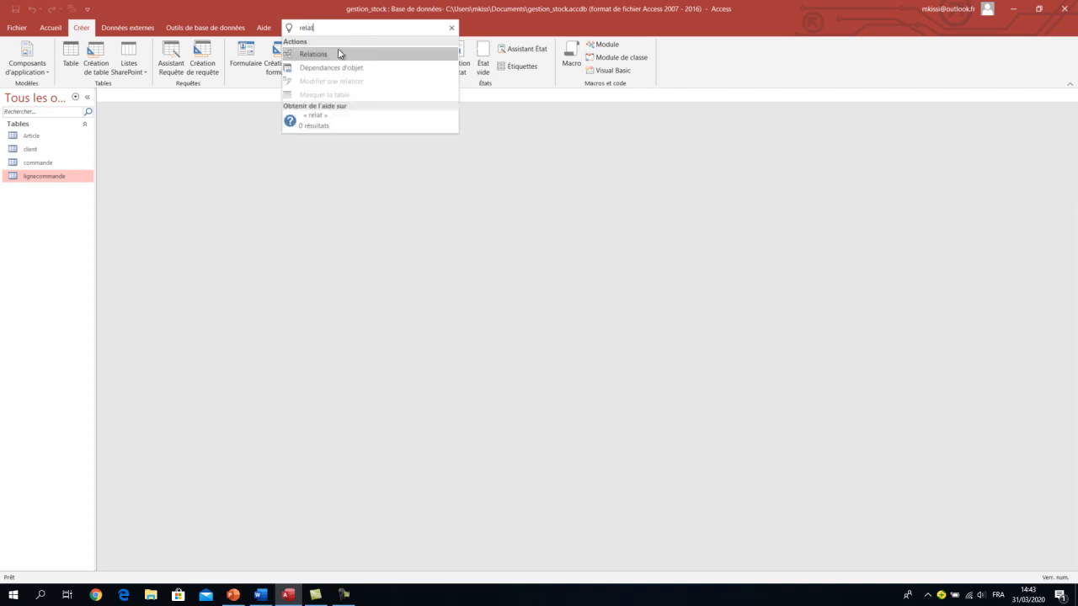
pyautogui.click(340, 54)
# Add the Article, client, commande and lignecommande tables to the relationships layout and close the table list.
pyautogui.moveTo(509, 103); pyautogui.dragTo(482, 159)
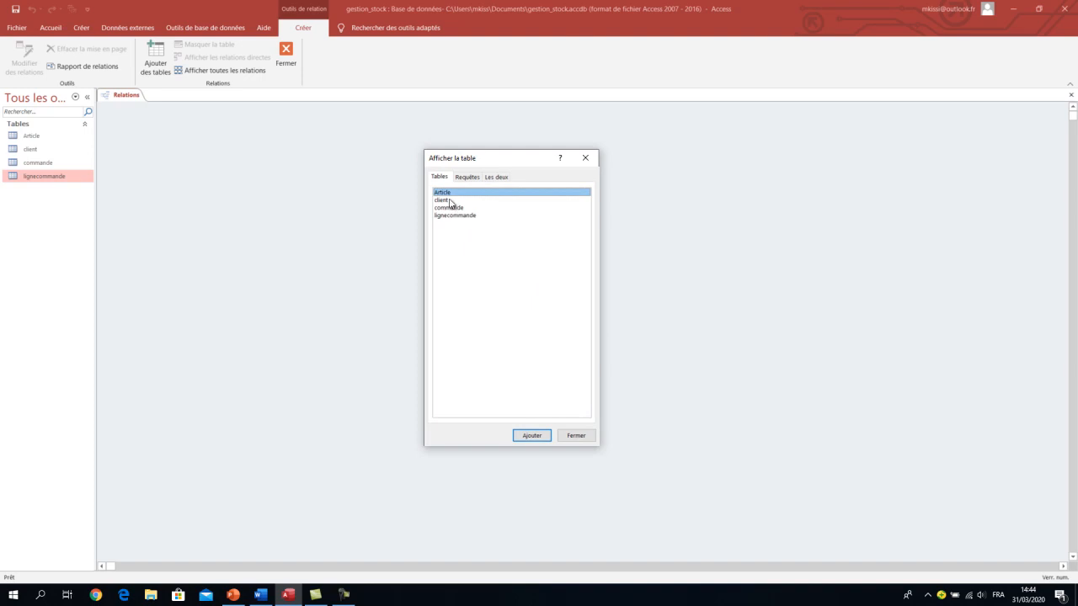
pyautogui.click(532, 439)
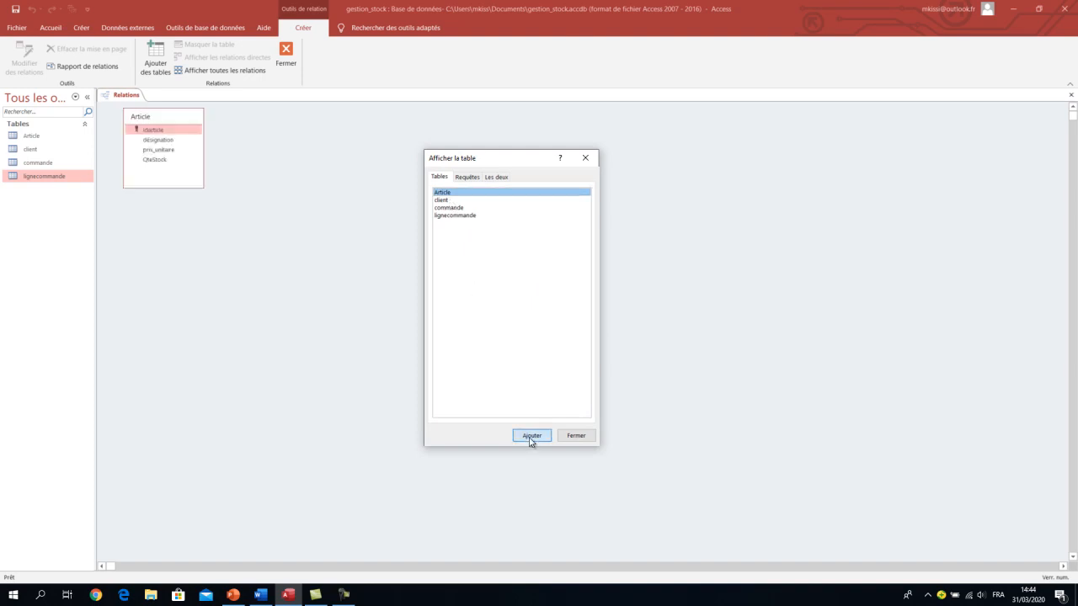
pyautogui.click(444, 201)
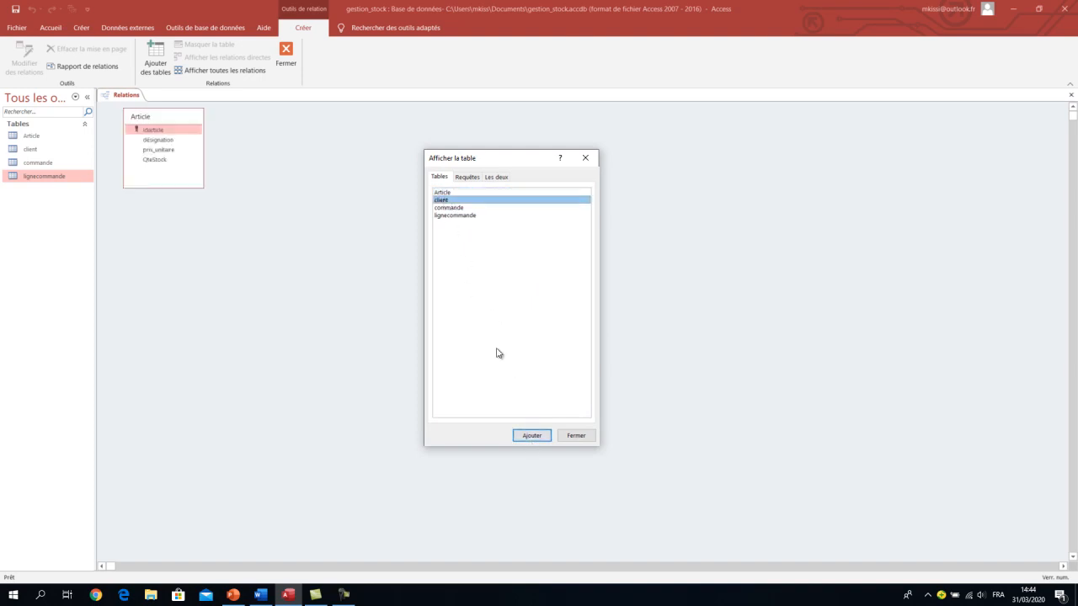
pyautogui.click(529, 436)
pyautogui.click(459, 208)
pyautogui.click(528, 437)
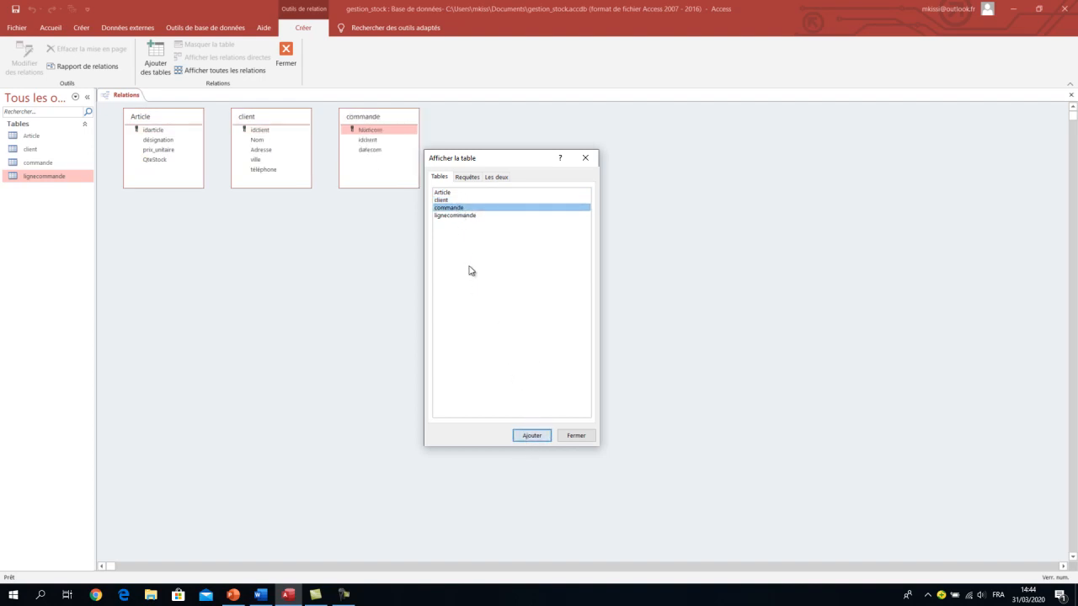
pyautogui.click(465, 216)
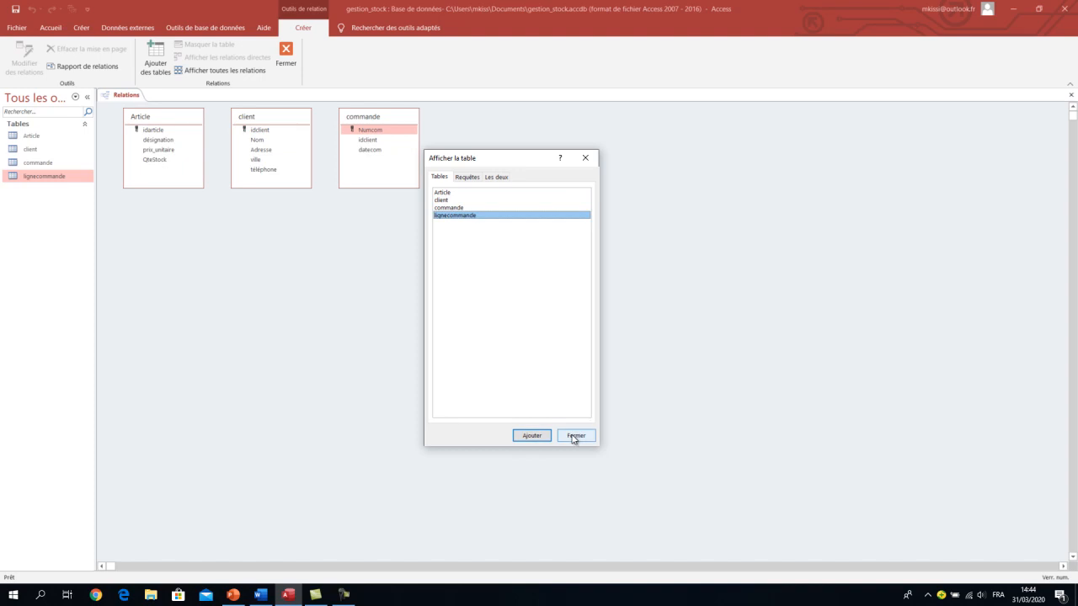
pyautogui.click(529, 435)
pyautogui.click(573, 437)
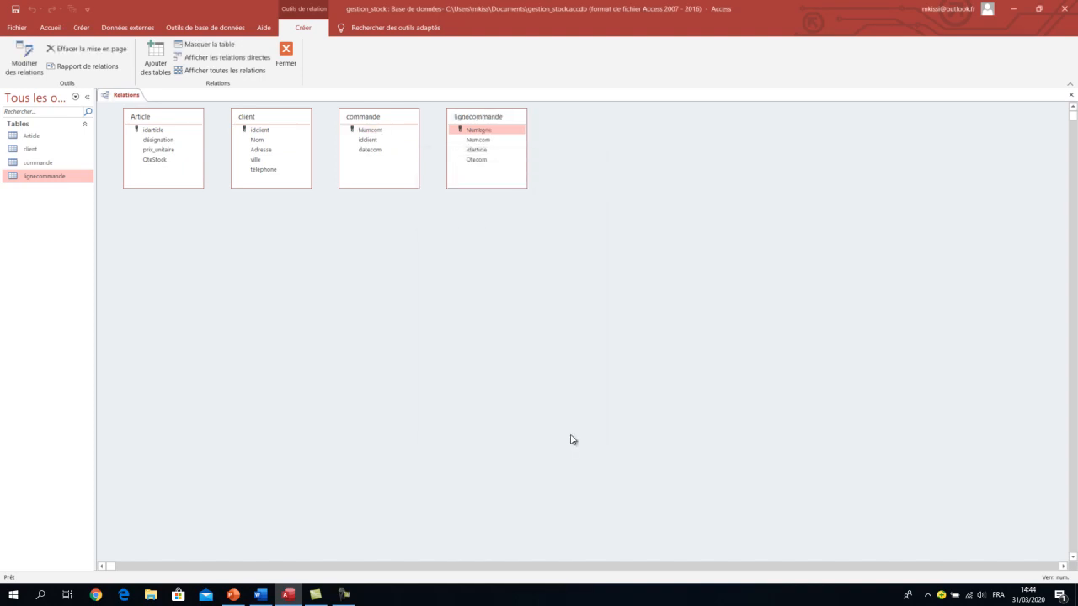
# Arrange the tables across the relationships layout in the order client, commande, lignecommande, Article, spaced well apart.
pyautogui.moveTo(279, 121); pyautogui.dragTo(222, 261)
pyautogui.moveTo(143, 122); pyautogui.dragTo(657, 241)
pyautogui.moveTo(369, 118); pyautogui.dragTo(375, 262)
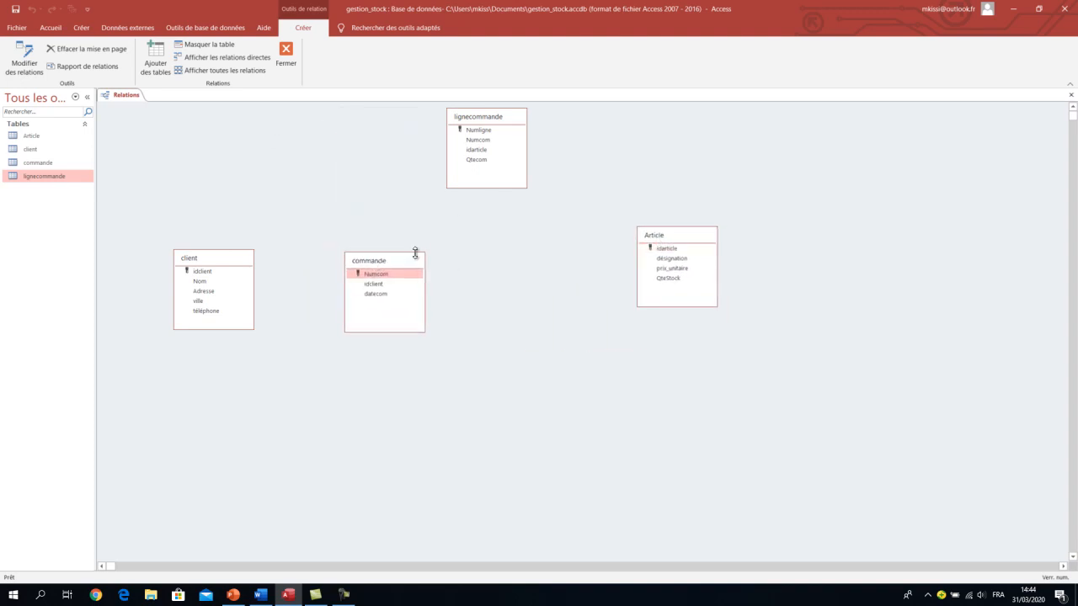
pyautogui.moveTo(648, 235); pyautogui.dragTo(765, 229)
pyautogui.moveTo(508, 115); pyautogui.dragTo(611, 274)
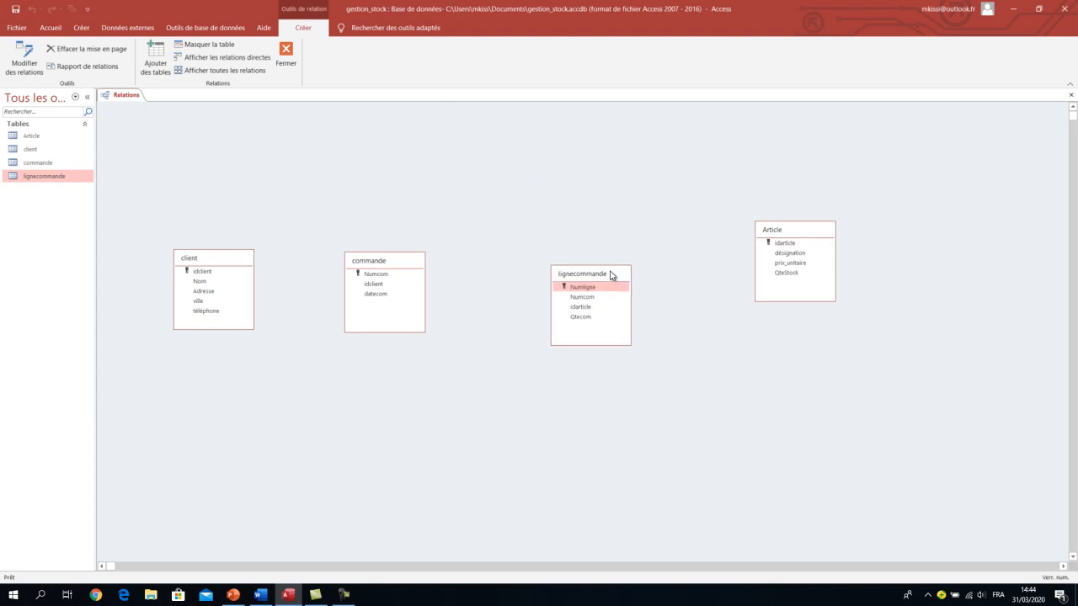
pyautogui.click(219, 258)
pyautogui.moveTo(220, 258); pyautogui.dragTo(194, 184)
pyautogui.moveTo(376, 262); pyautogui.dragTo(398, 245)
pyautogui.moveTo(583, 277); pyautogui.dragTo(589, 227)
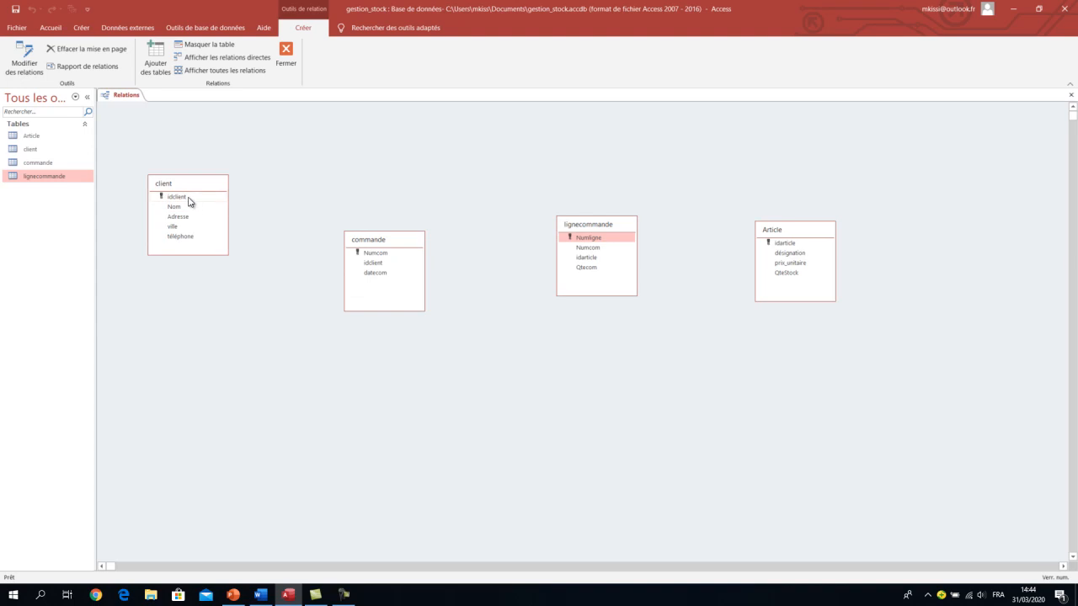
# Relate client's idclient to commande's idclient and select Appliquer l'intégrité référentielle in the relationship settings.
pyautogui.moveTo(189, 199); pyautogui.dragTo(364, 264)
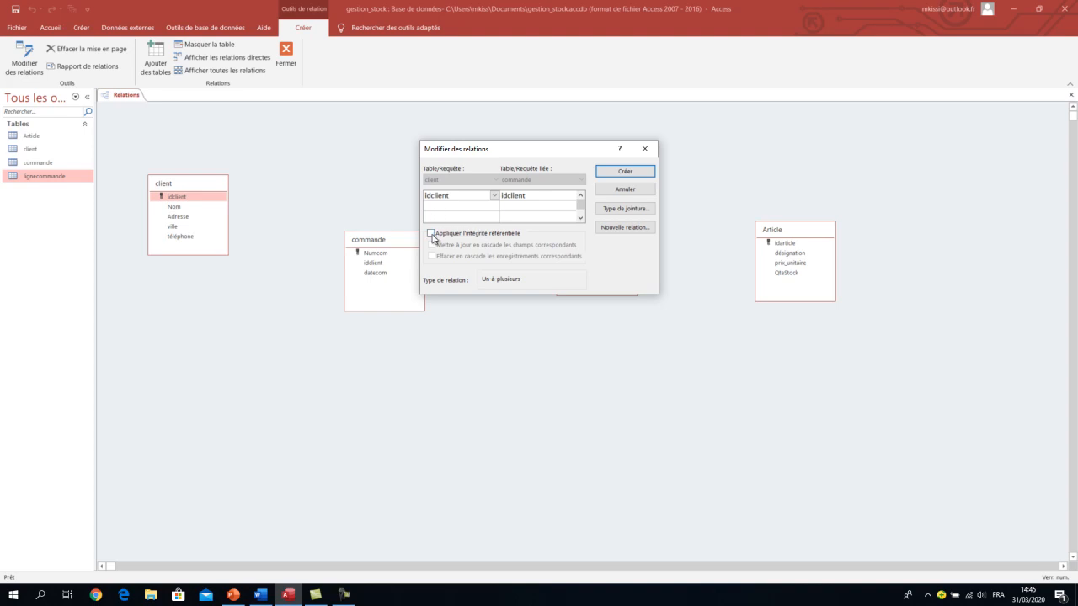
pyautogui.click(431, 233)
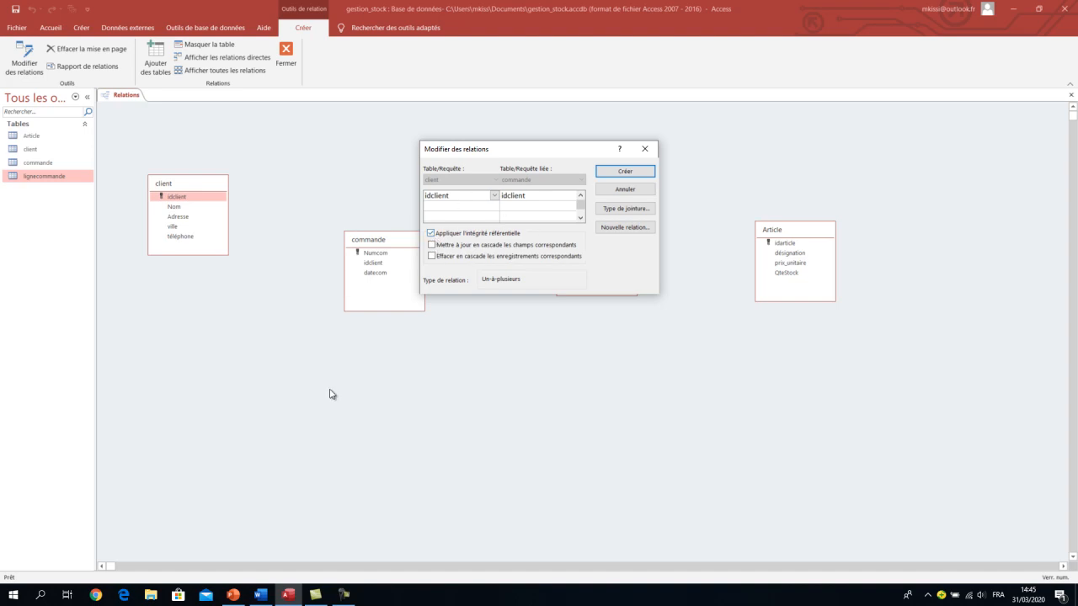
# Switch to the intégrité réfé presentation in PowerPoint and read its first slide on the conditions for referential integrity.
pyautogui.moveTo(239, 595)
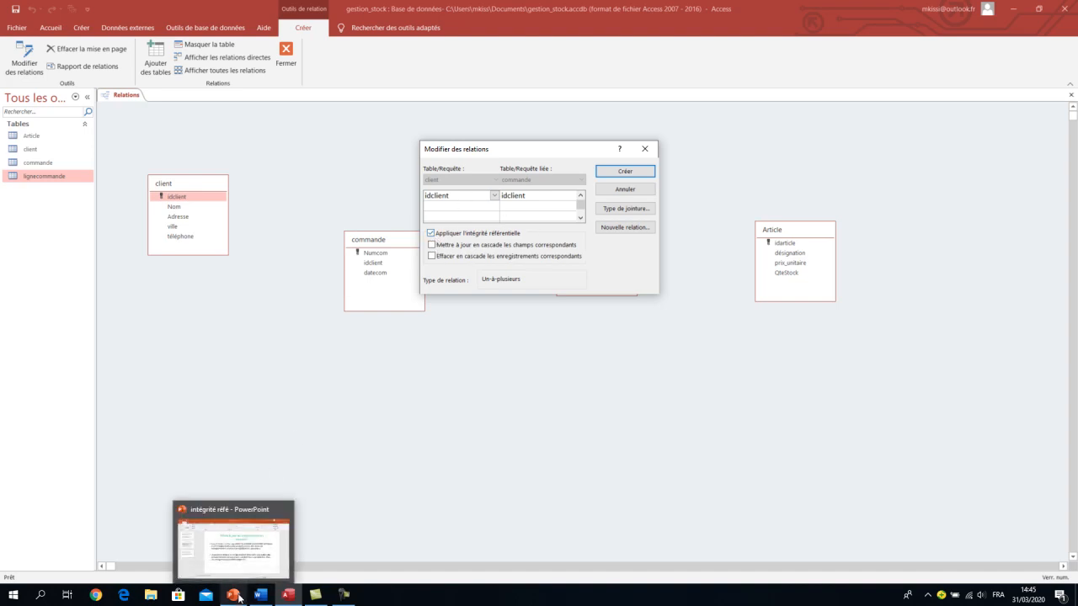
pyautogui.click(238, 596)
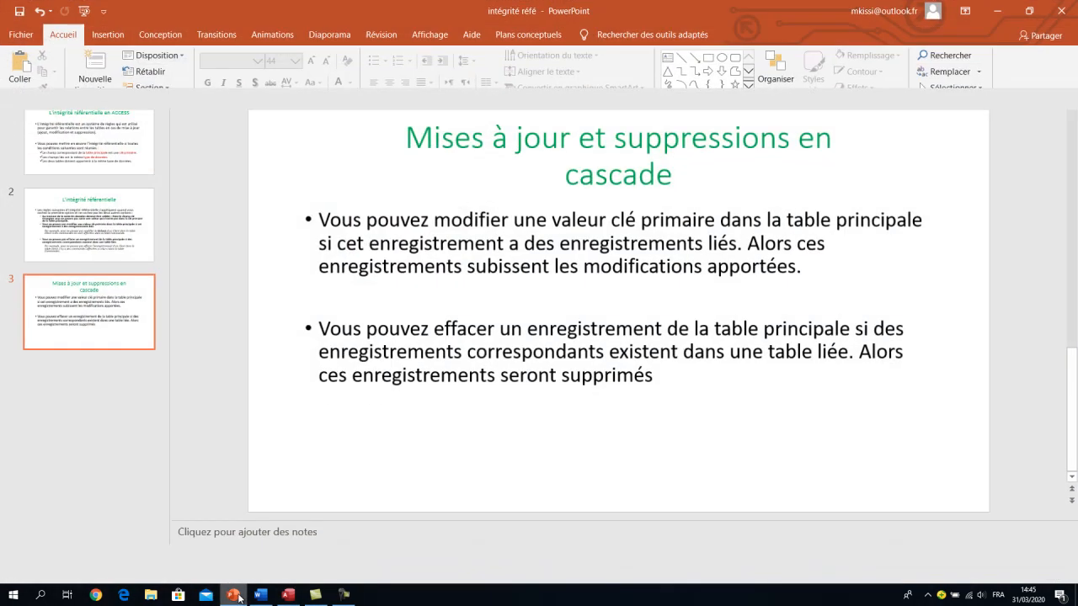
pyautogui.press('Home')
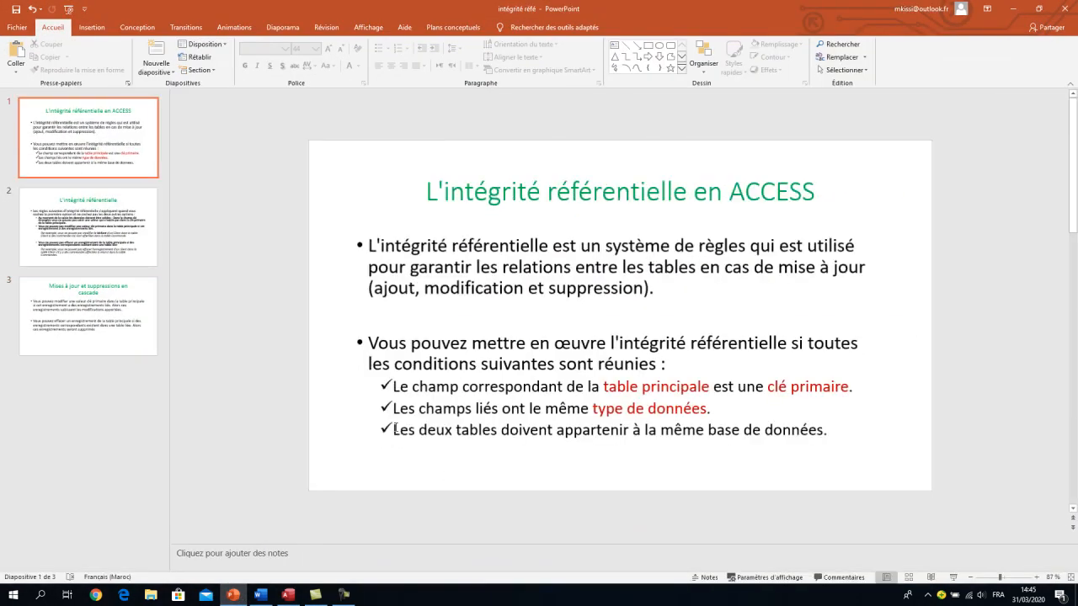
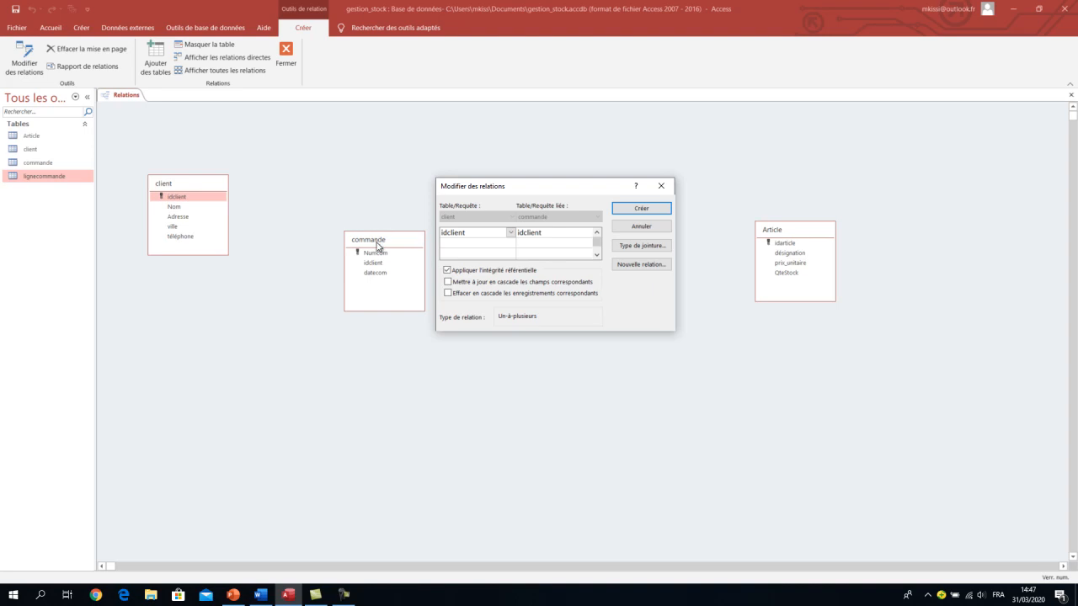
# Compare the relationship's integrity and cascade options in Access with the referential integrity and cascade rules on the PowerPoint slides.
pyautogui.moveTo(521, 189); pyautogui.dragTo(452, 323)
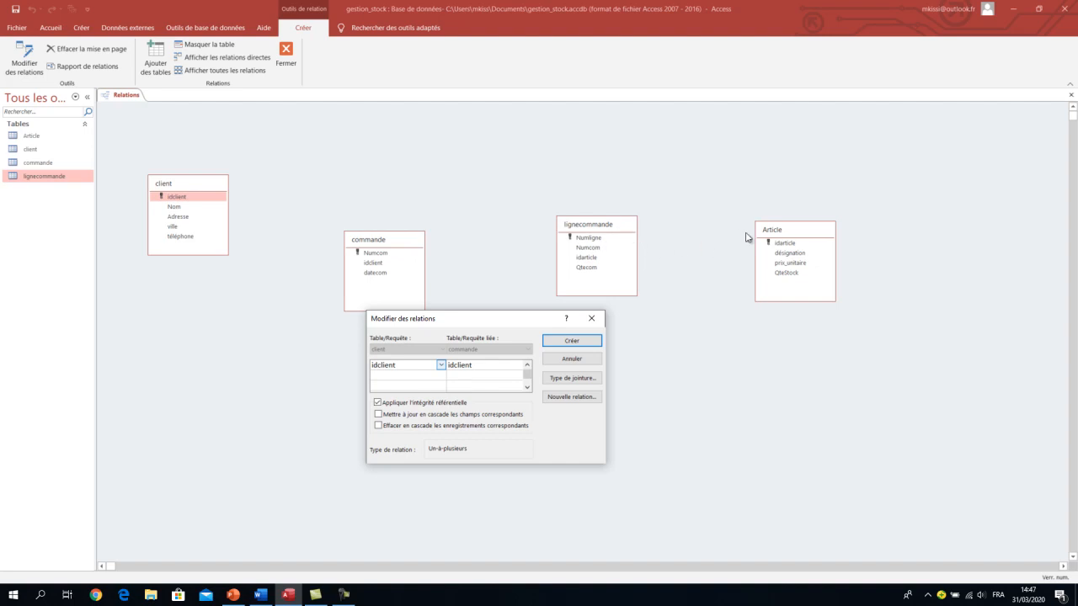
pyautogui.moveTo(497, 320); pyautogui.dragTo(589, 133)
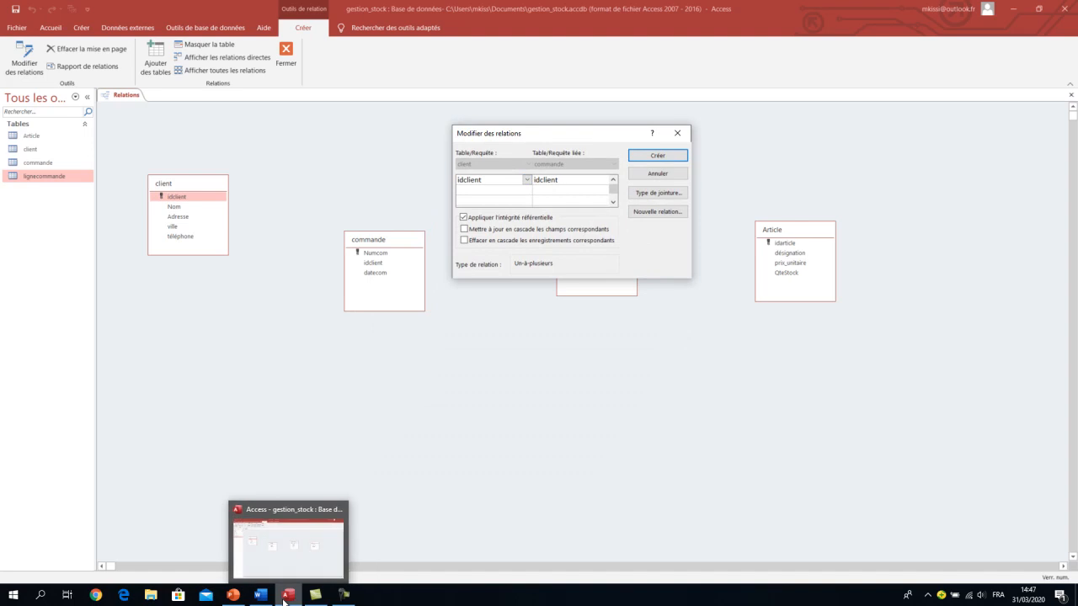
pyautogui.click(286, 598)
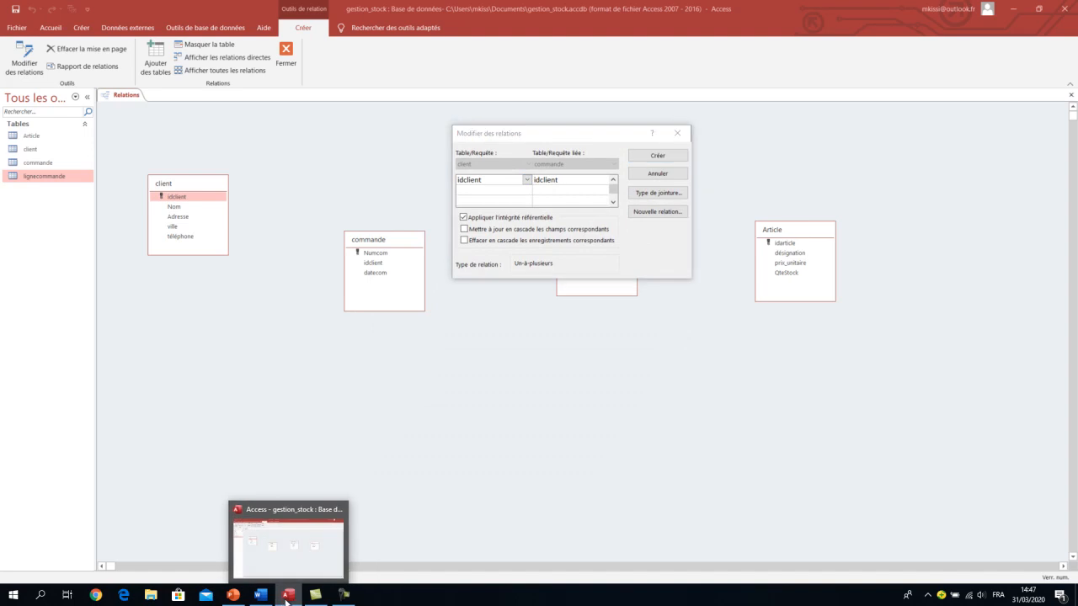
pyautogui.click(233, 595)
pyautogui.scroll(-2, 421, 468)
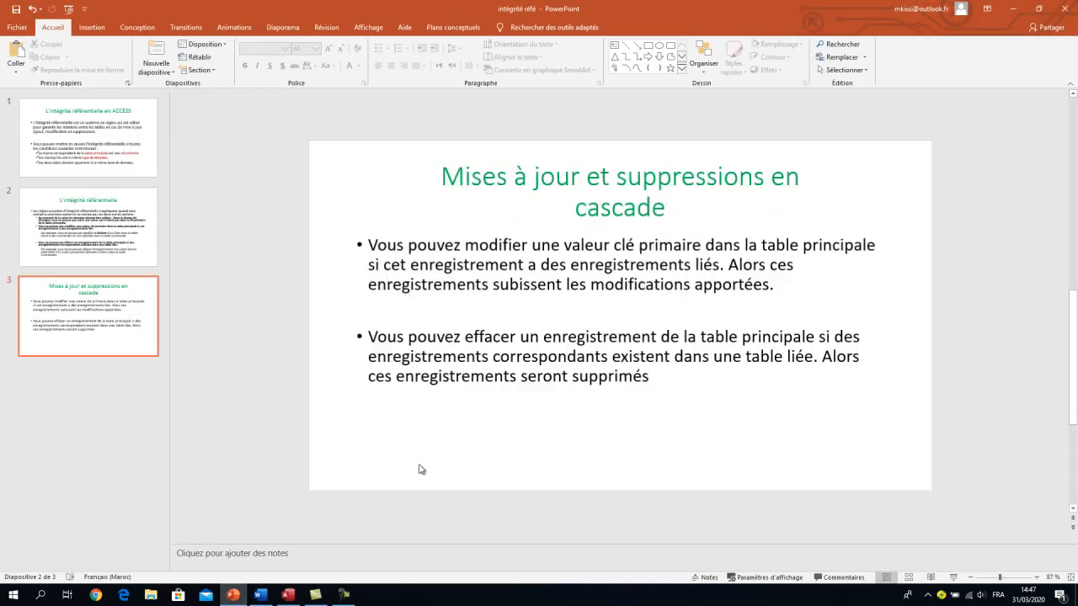
pyautogui.scroll(1, 421, 469)
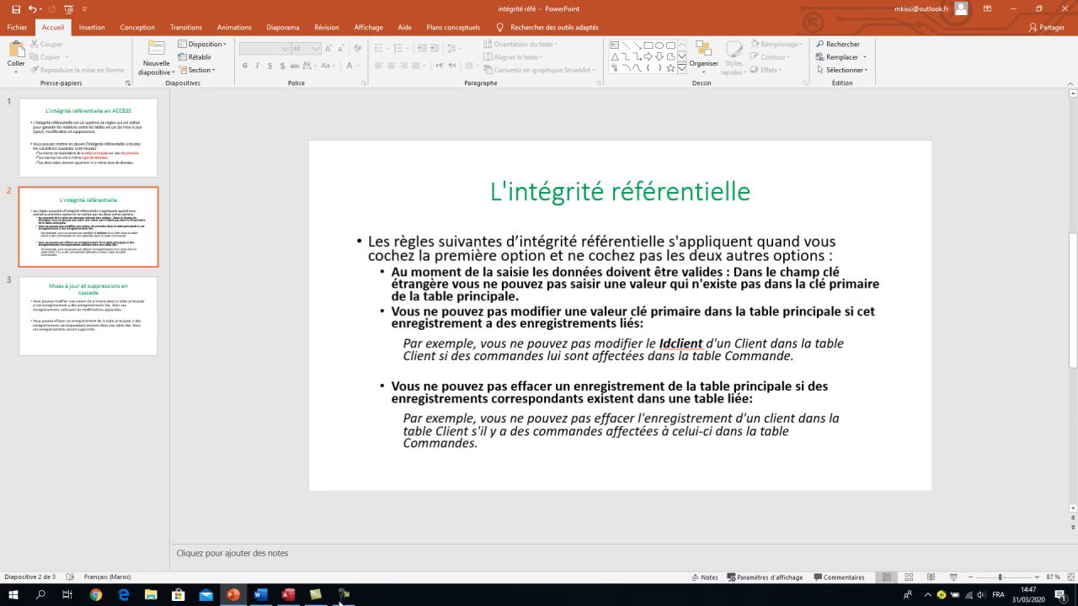
pyautogui.click(287, 594)
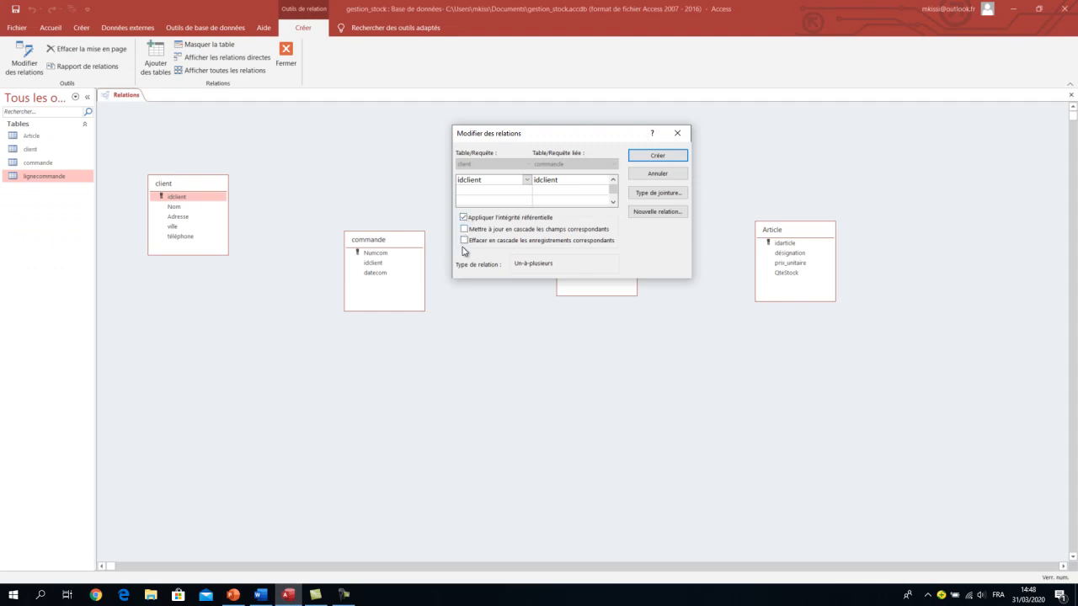
pyautogui.moveTo(298, 603)
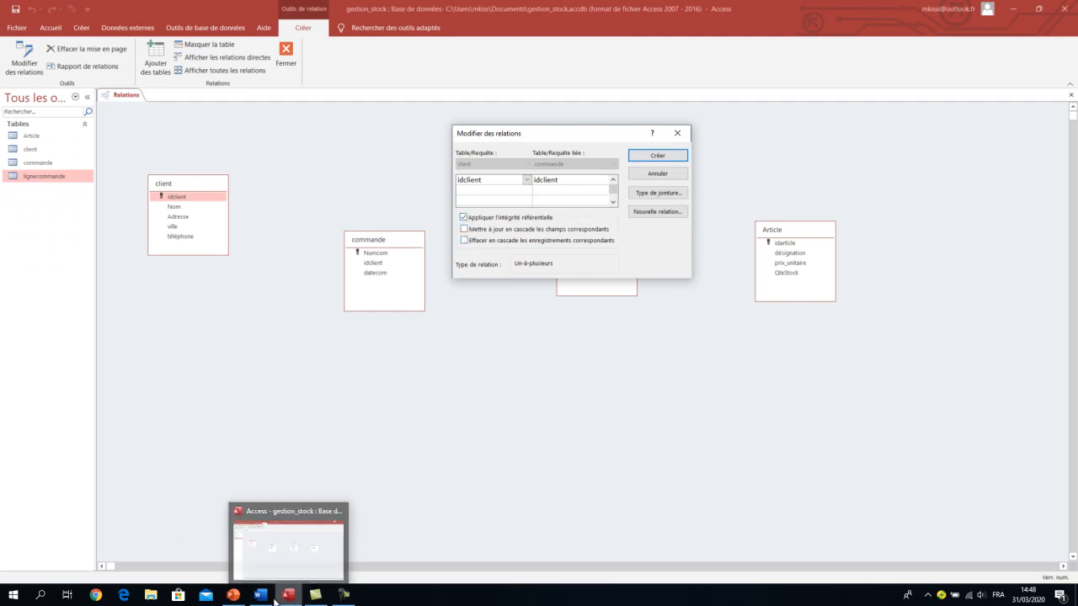
pyautogui.click(233, 594)
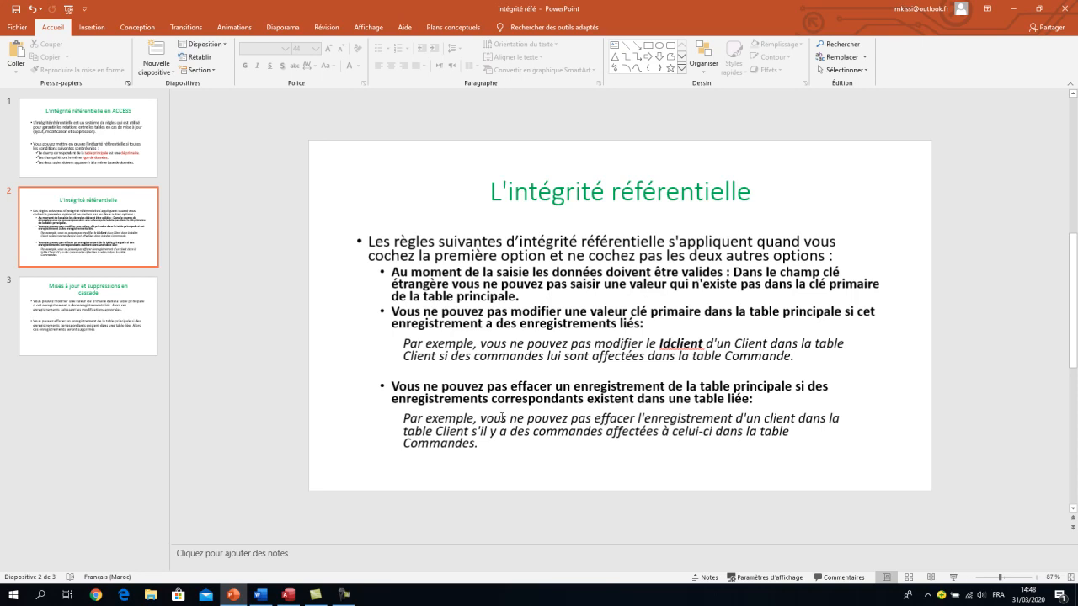
pyautogui.click(298, 595)
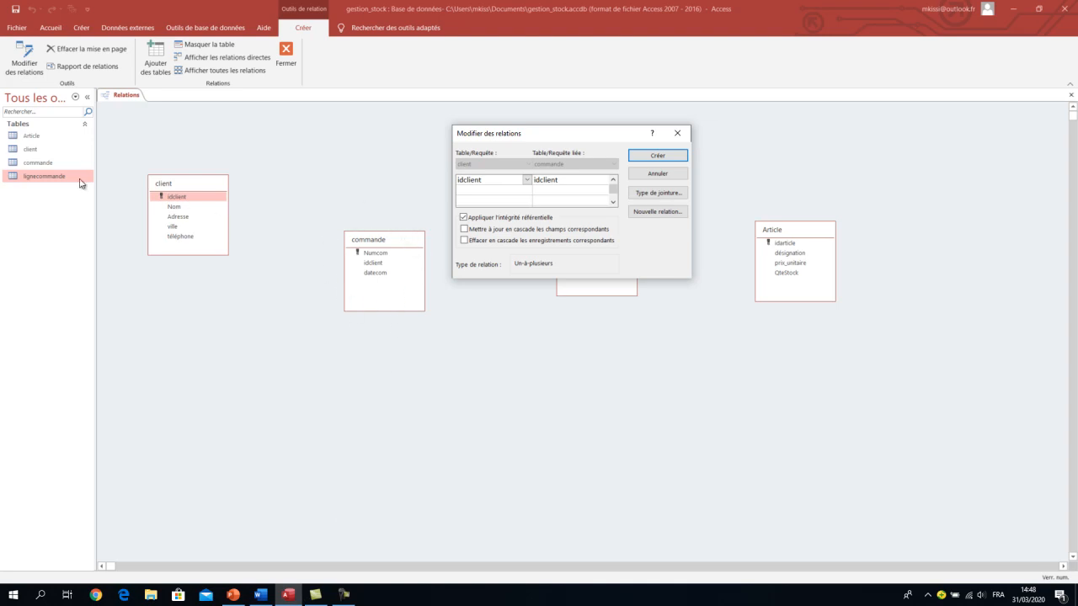
# Cancel creating the relationship between client and commande and open the commande table in datasheet view.
pyautogui.click(657, 173)
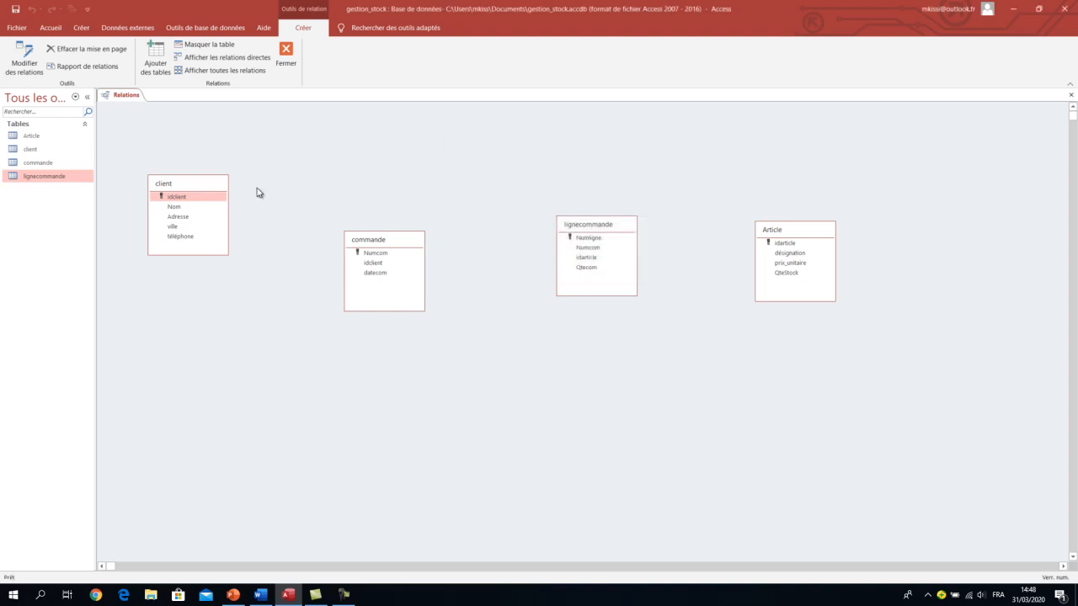
pyautogui.doubleClick(46, 164)
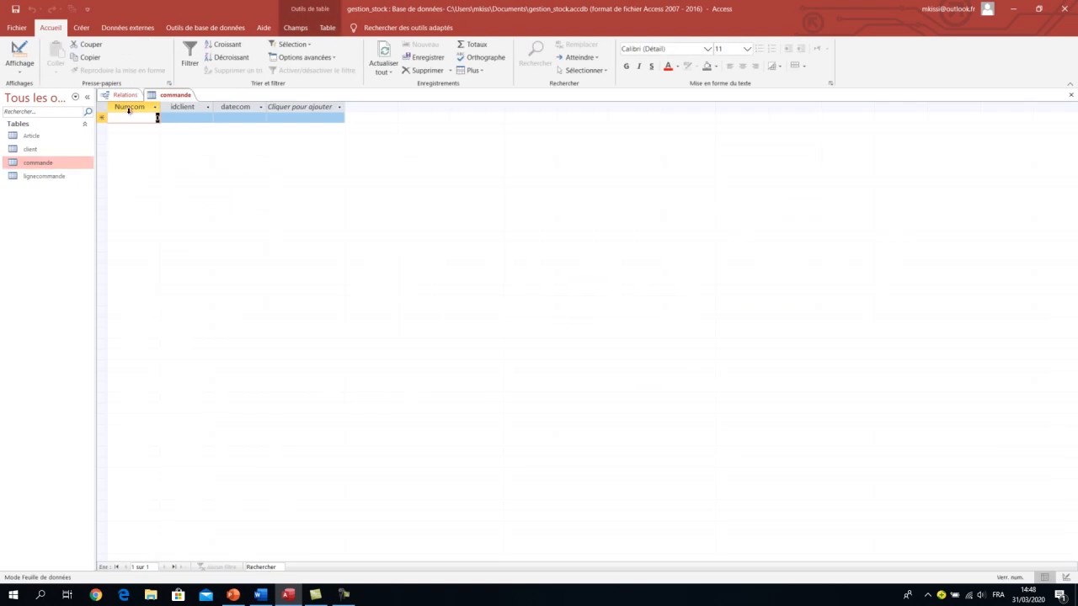
# Compare commande's idclient field with the integrity rules slide in PowerPoint and the Commandes data in the TP1_I231_2019 Word document.
pyautogui.click(174, 118)
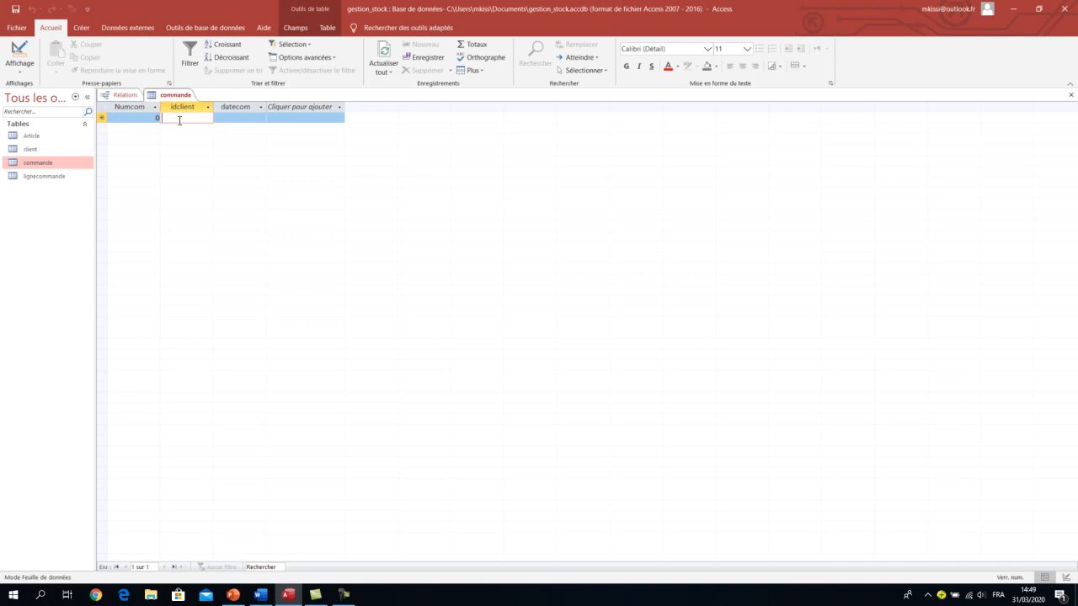
pyautogui.click(236, 595)
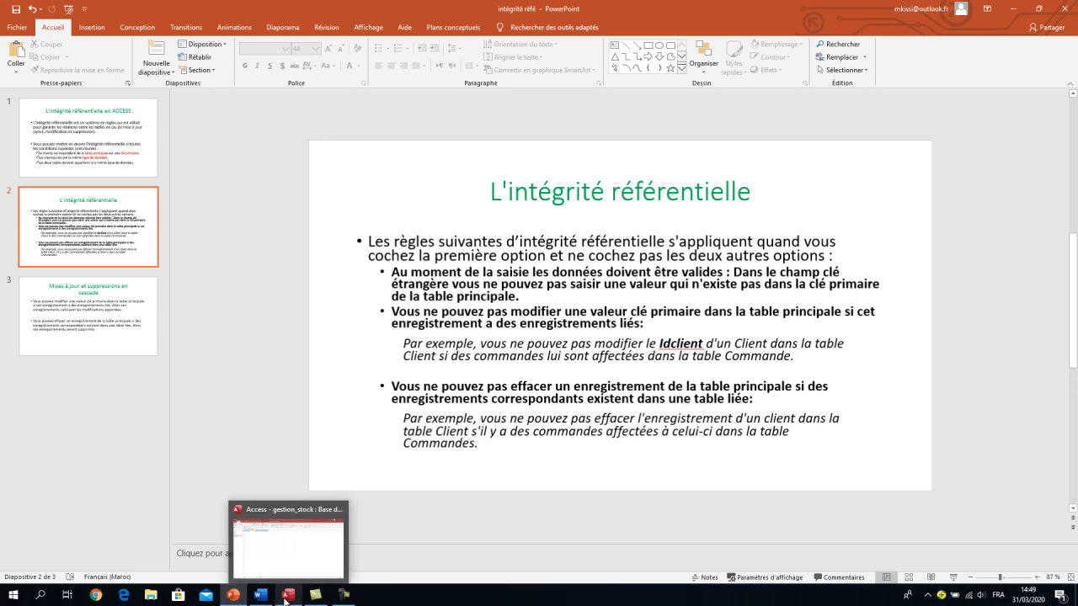
pyautogui.click(287, 594)
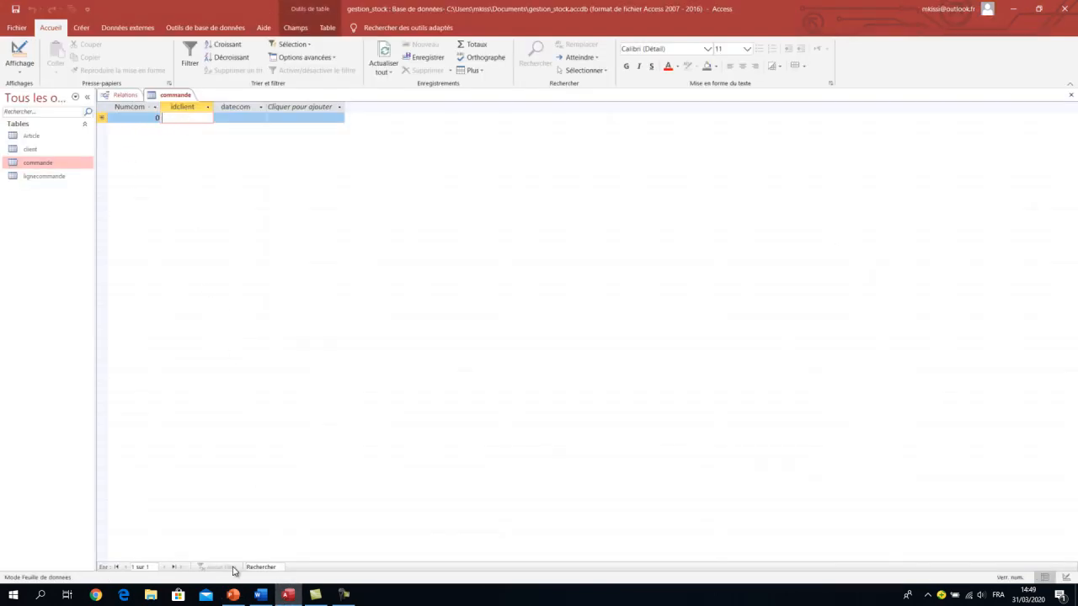
pyautogui.click(259, 598)
pyautogui.scroll(15, 349, 471)
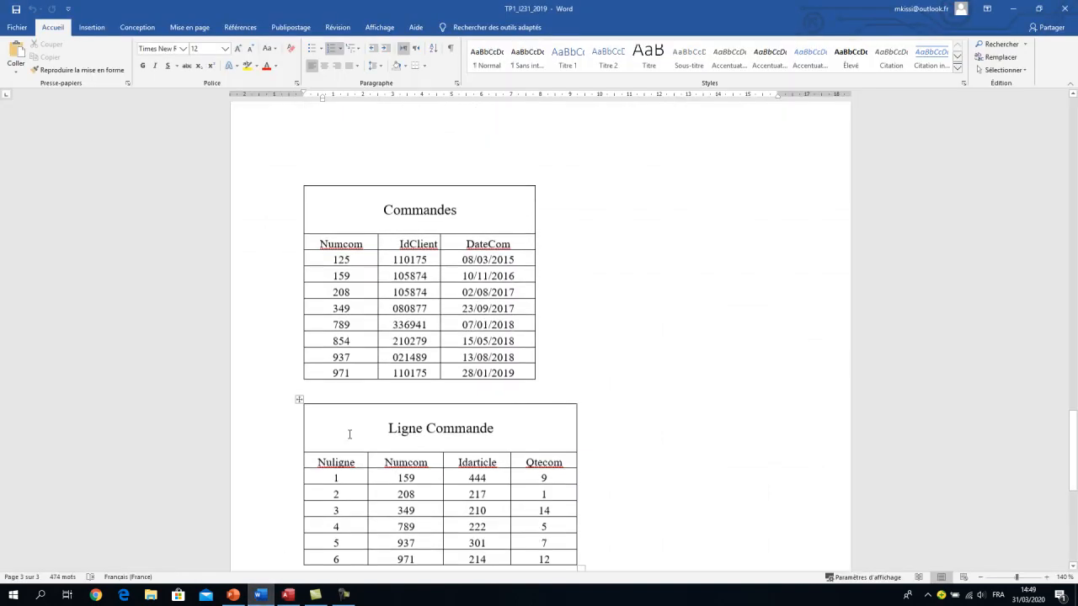
pyautogui.scroll(6, 350, 434)
pyautogui.scroll(-9, 349, 433)
pyautogui.scroll(-6, 350, 433)
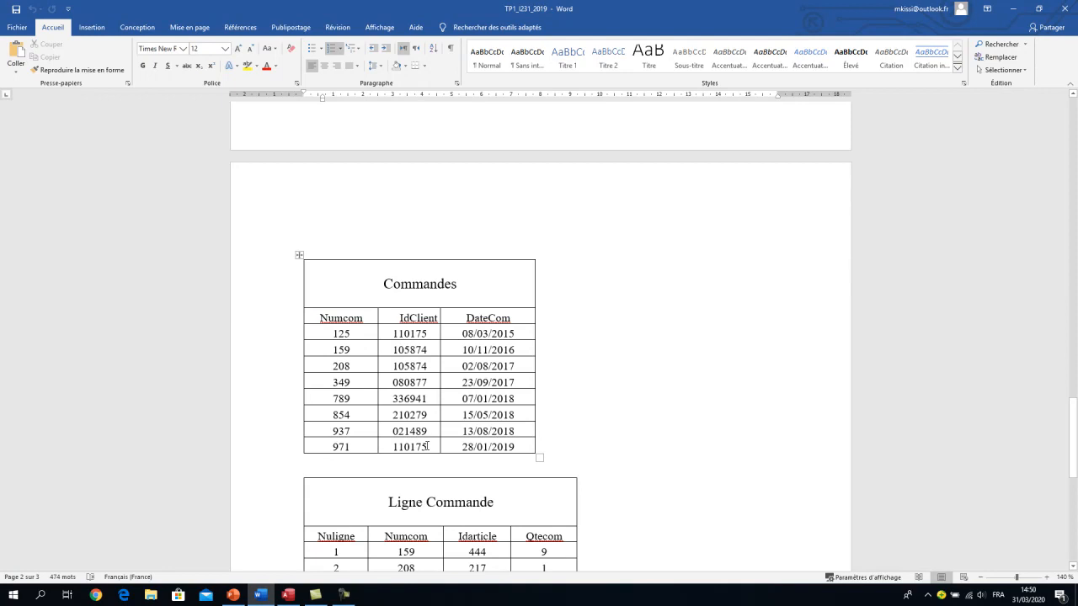
# Reread the rules on modifying and deleting linked records in PowerPoint, and examine the client, lignecommande and commande tables in Access against them.
pyautogui.click(233, 594)
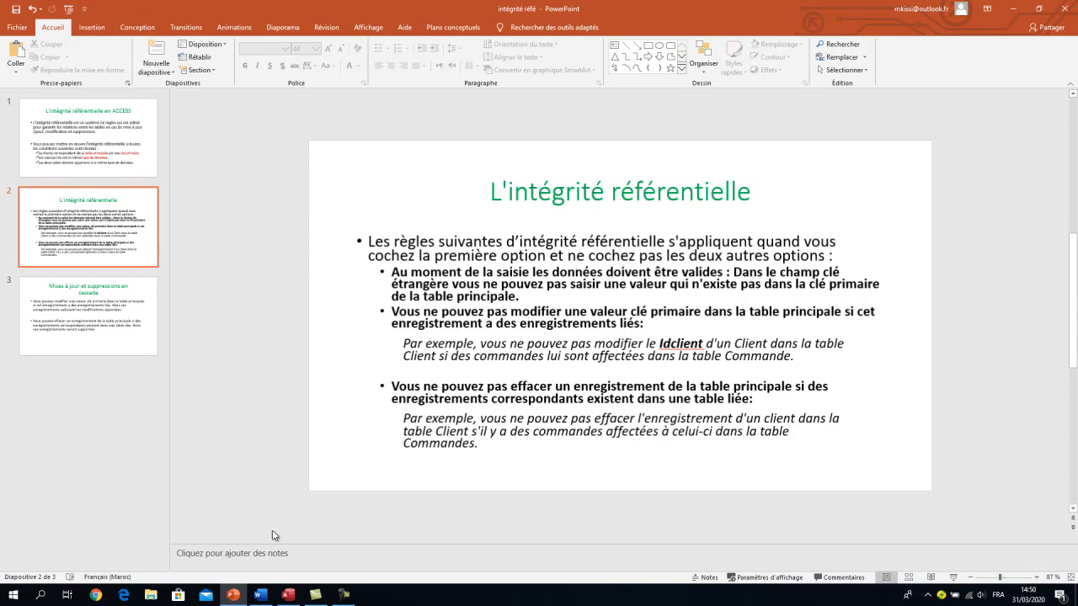
pyautogui.moveTo(286, 596)
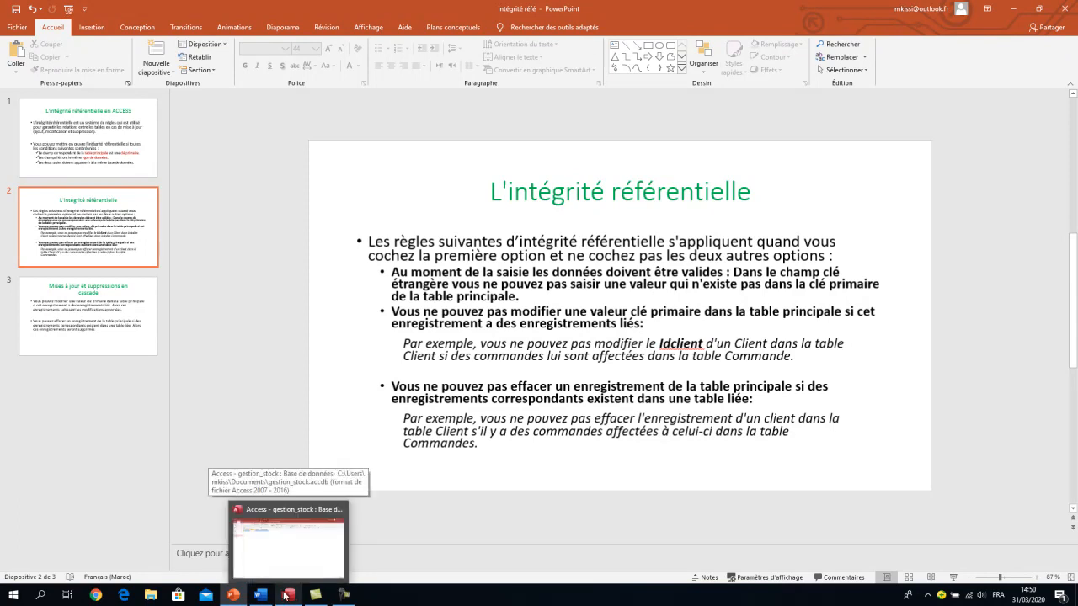
pyautogui.click(285, 596)
pyautogui.doubleClick(32, 150)
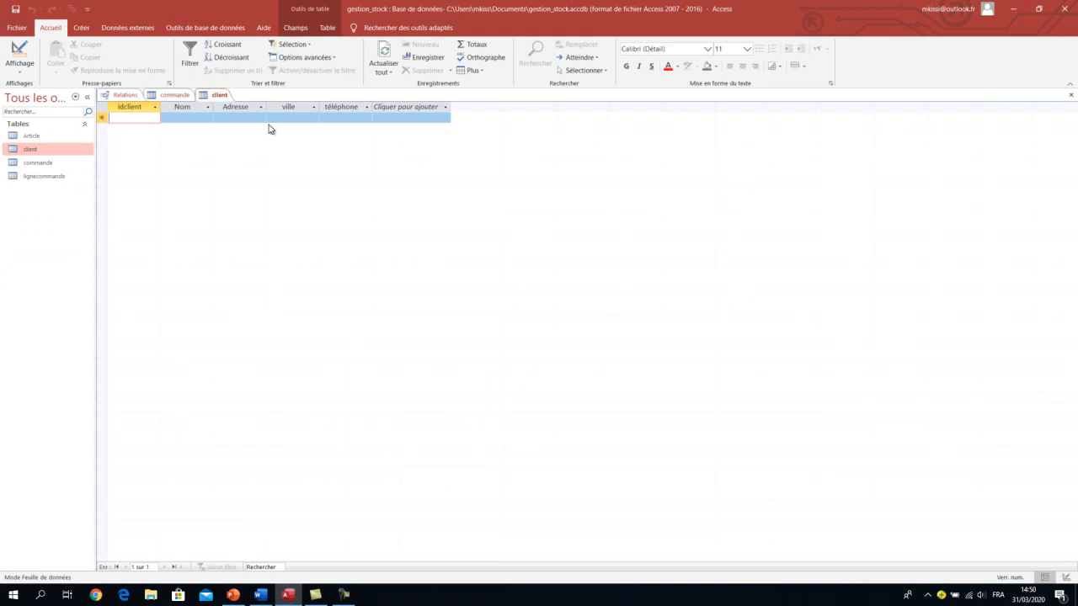
pyautogui.doubleClick(25, 179)
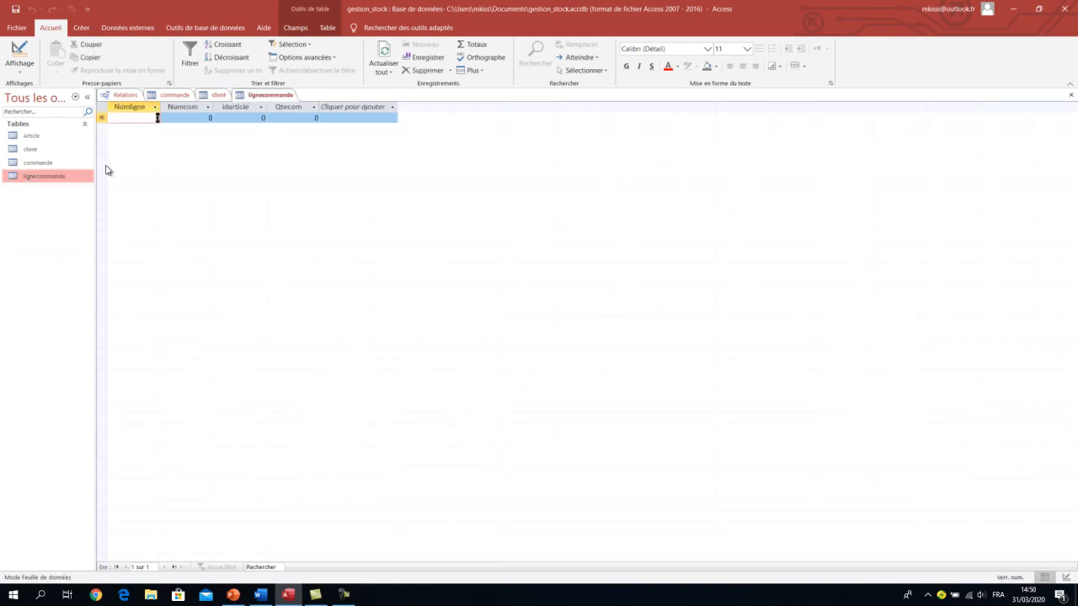
pyautogui.doubleClick(38, 163)
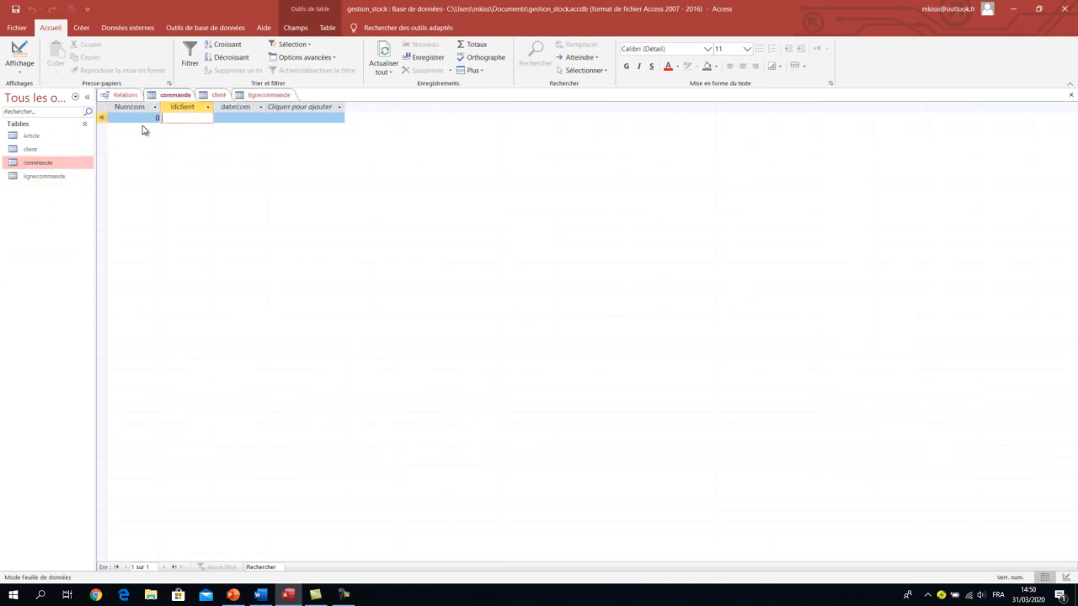
pyautogui.doubleClick(28, 150)
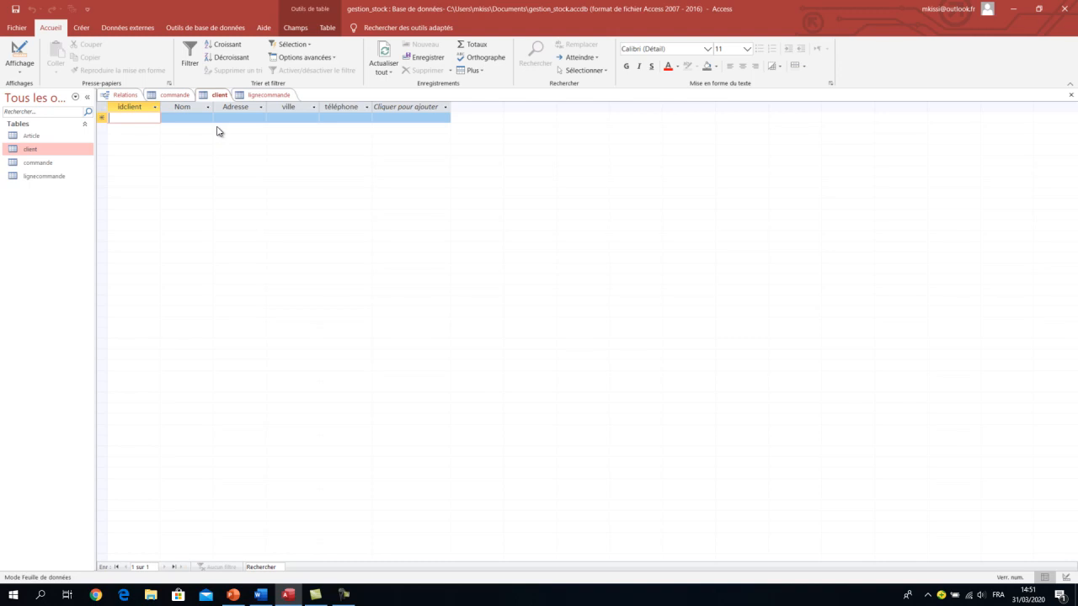
pyautogui.click(287, 595)
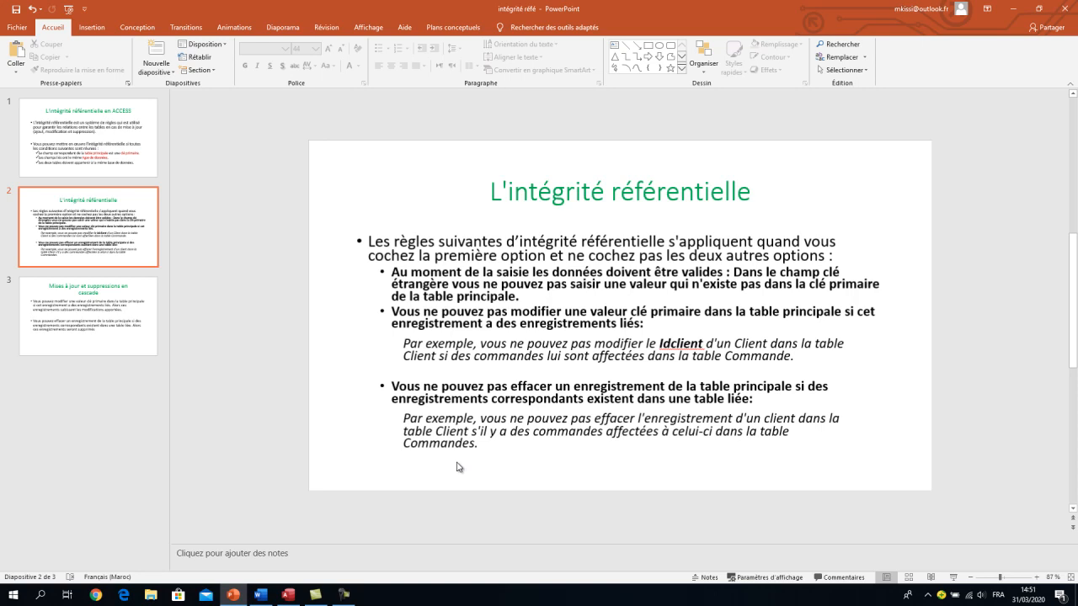
pyautogui.click(288, 596)
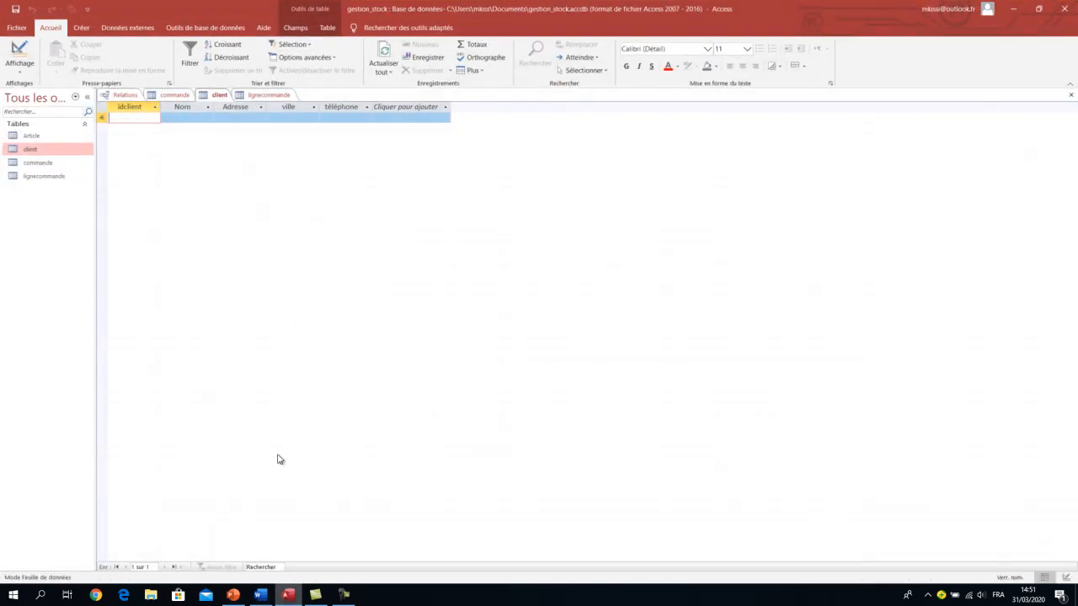
# Relate client's idclient to commande's idclient in the relationships view, selecting referential integrity with cascading updates and cascading deletions.
pyautogui.click(126, 95)
pyautogui.moveTo(173, 196); pyautogui.dragTo(364, 269)
pyautogui.click(432, 233)
pyautogui.click(431, 233)
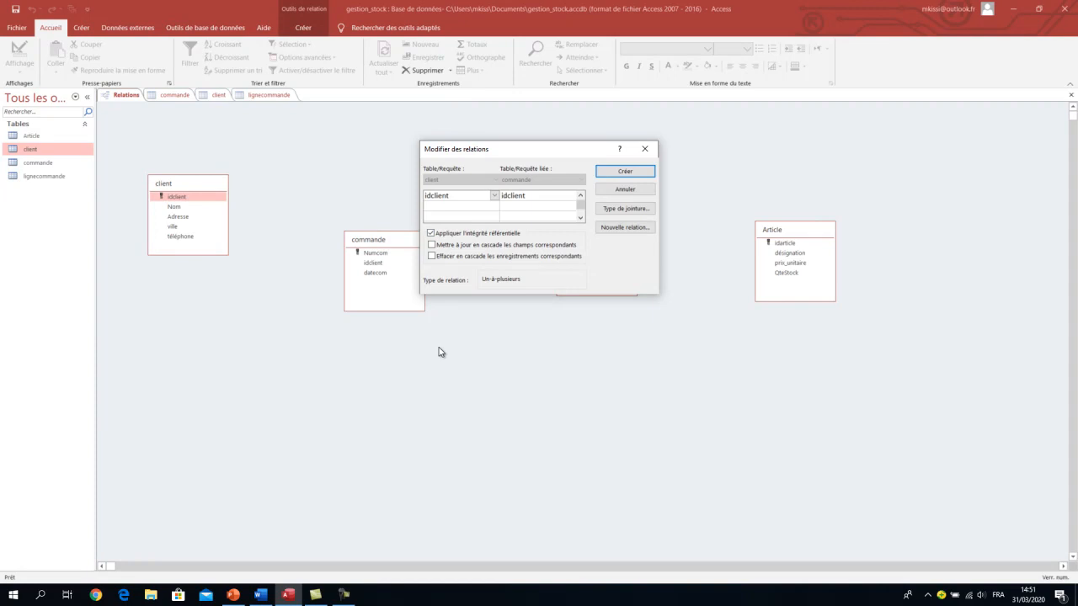
pyautogui.click(433, 257)
# Switch to PowerPoint and compare the slide on cascading updates and deletions with the referential integrity rules slide.
pyautogui.click(233, 595)
pyautogui.scroll(-1, 440, 351)
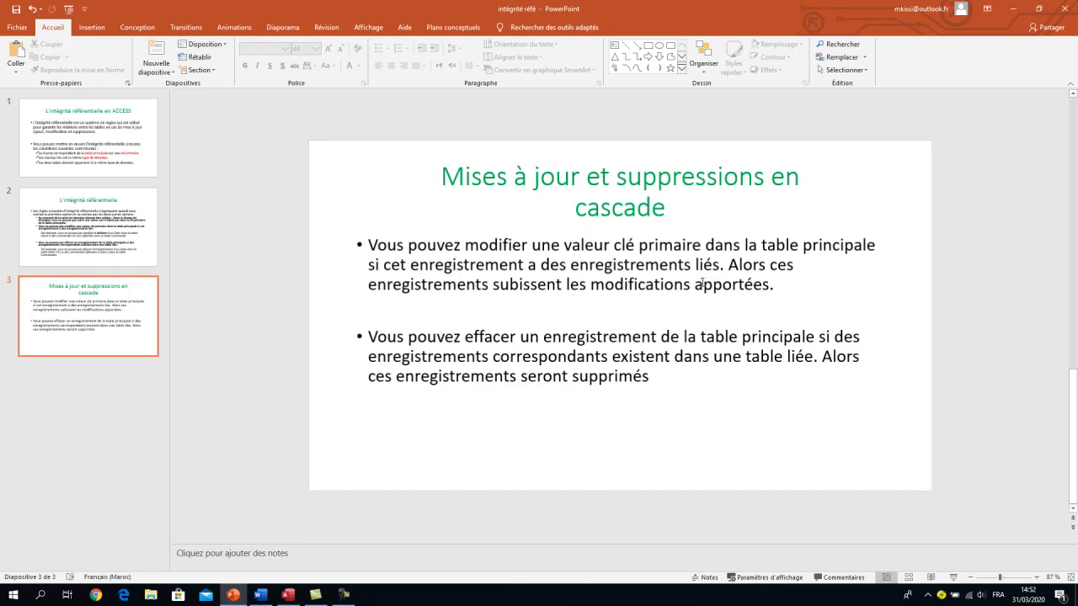
pyautogui.scroll(1, 691, 283)
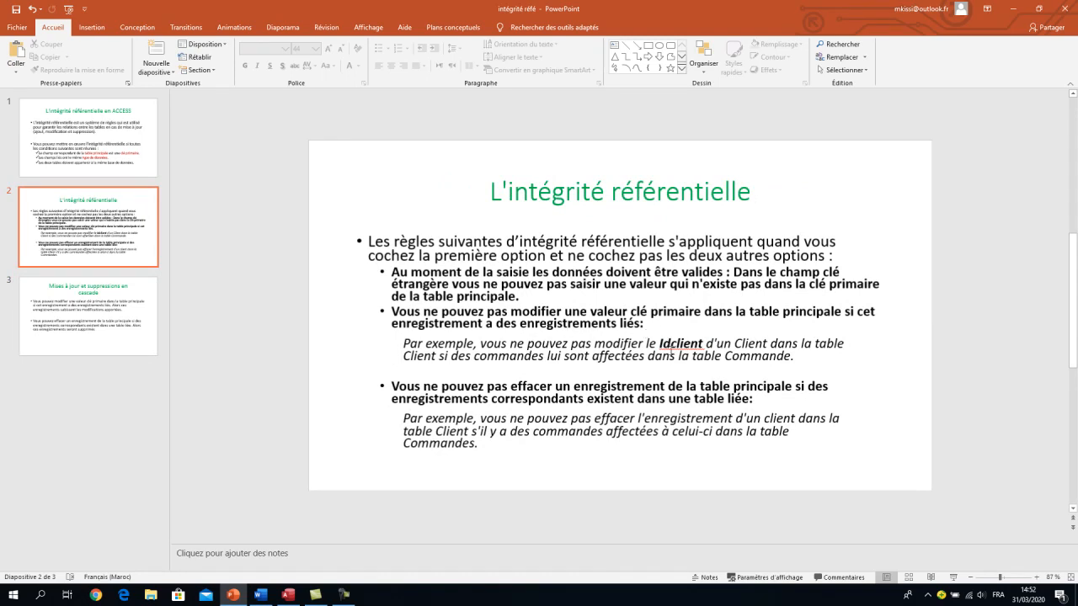
pyautogui.scroll(-1, 671, 355)
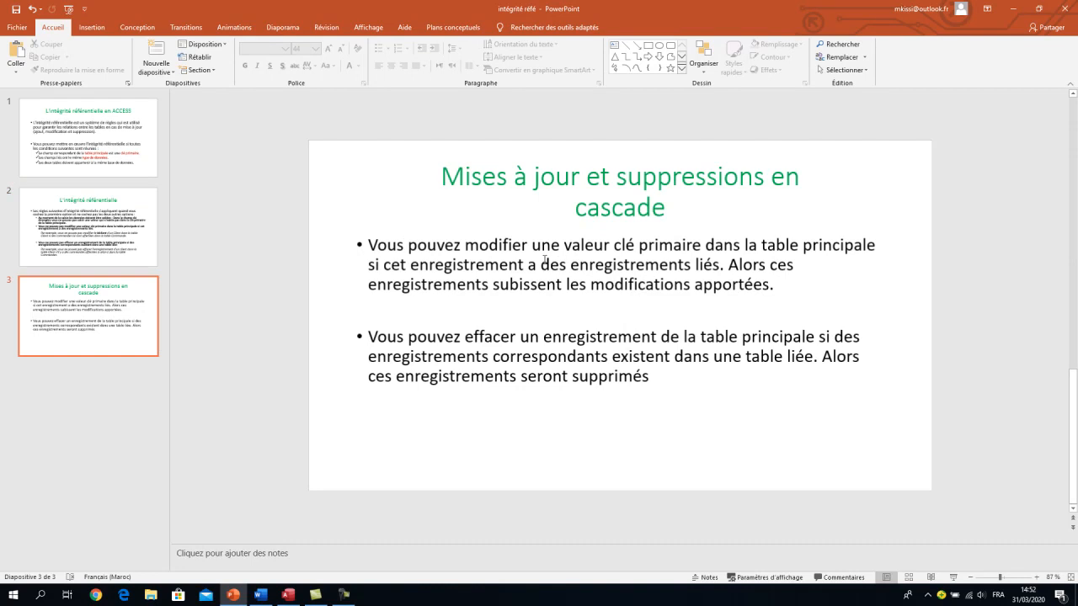
pyautogui.scroll(1, 532, 214)
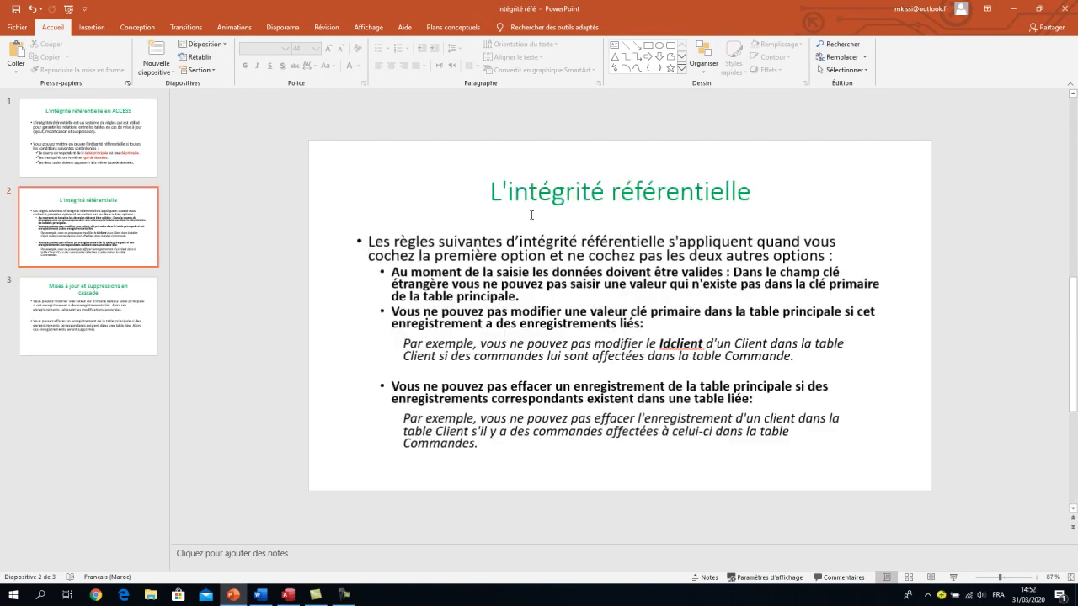
pyautogui.scroll(-1, 657, 353)
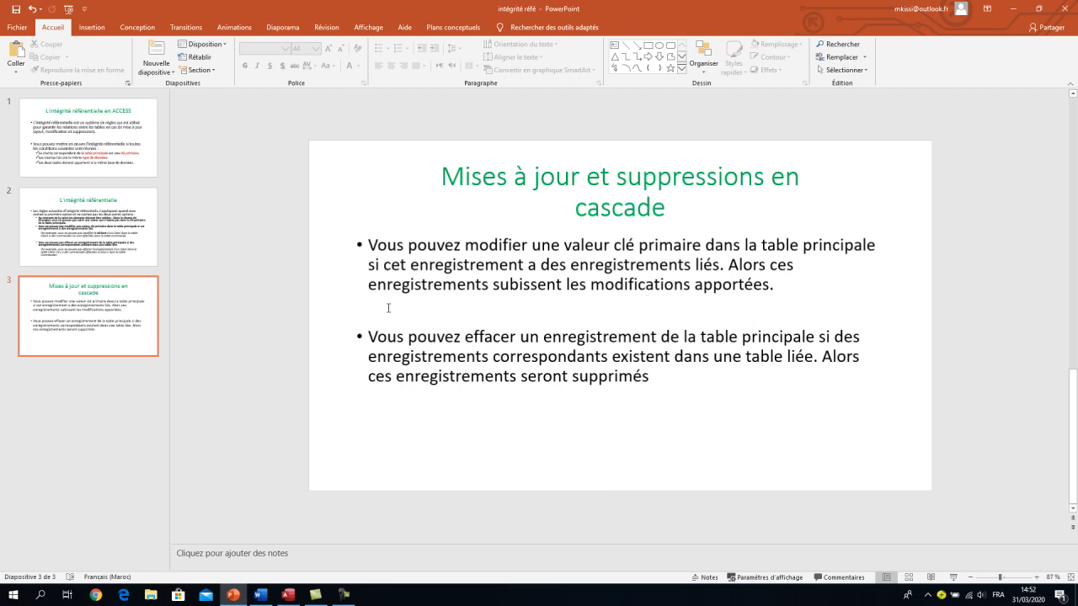
# Switch back to Access, cancel creating the client–commande relationship, and review the client and commande tables in datasheet view.
pyautogui.click(240, 598)
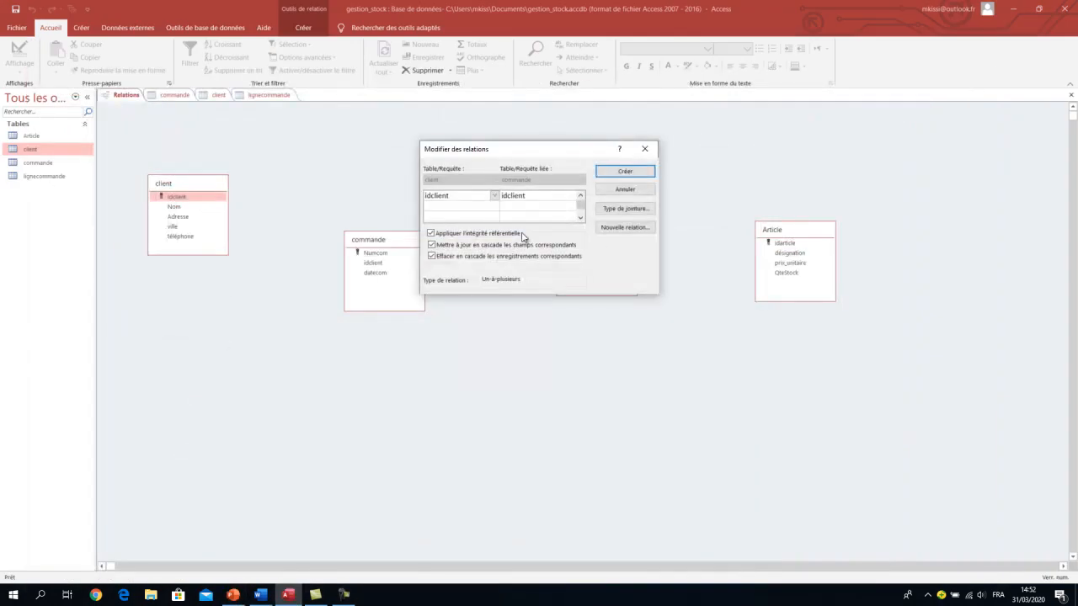
pyautogui.click(623, 189)
pyautogui.doubleClick(42, 149)
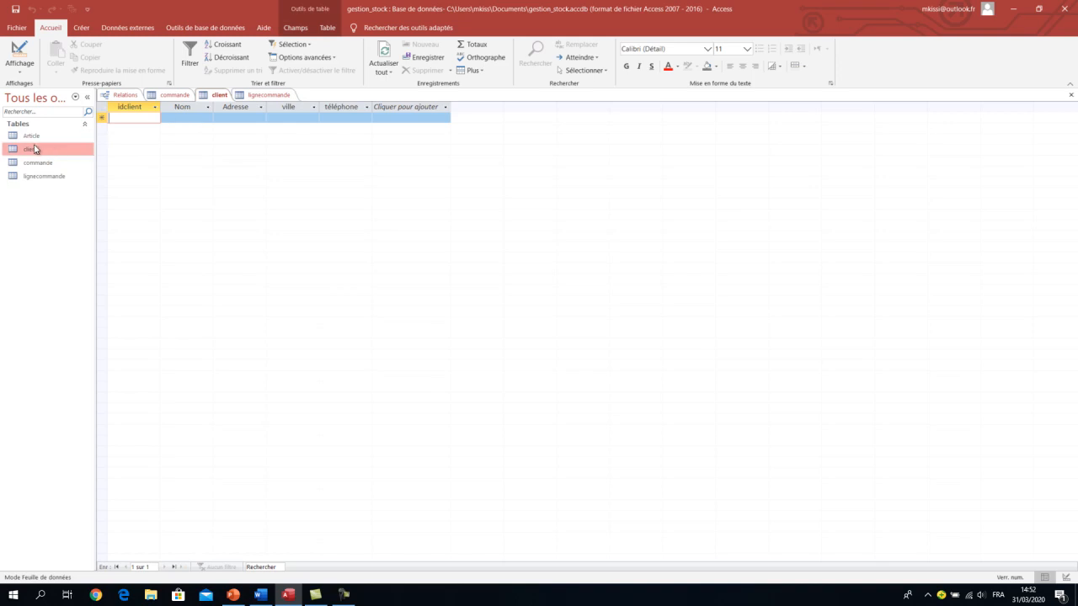
pyautogui.doubleClick(74, 163)
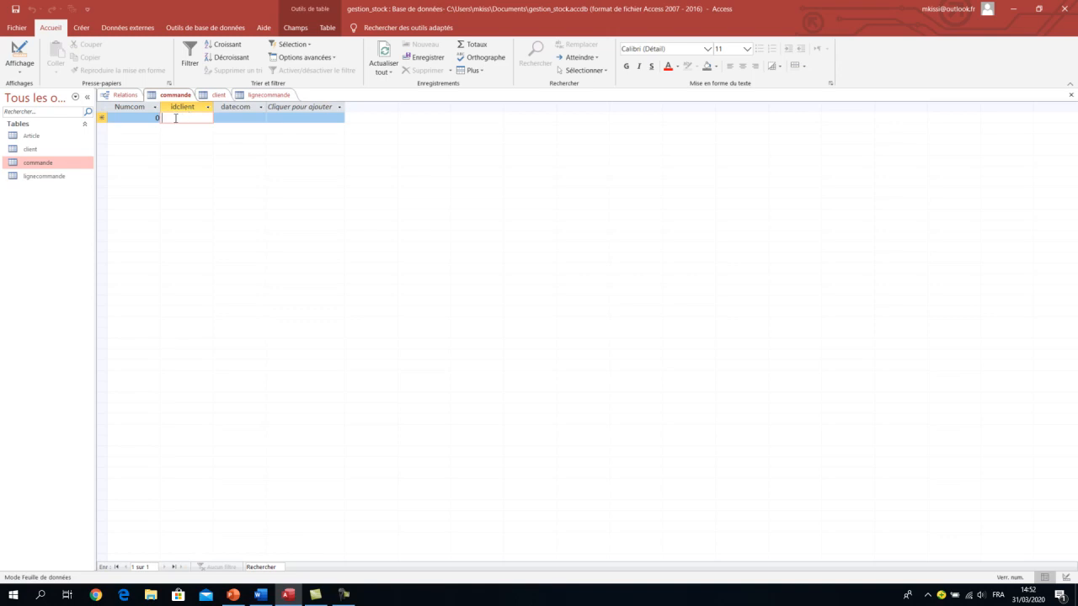
pyautogui.doubleClick(34, 150)
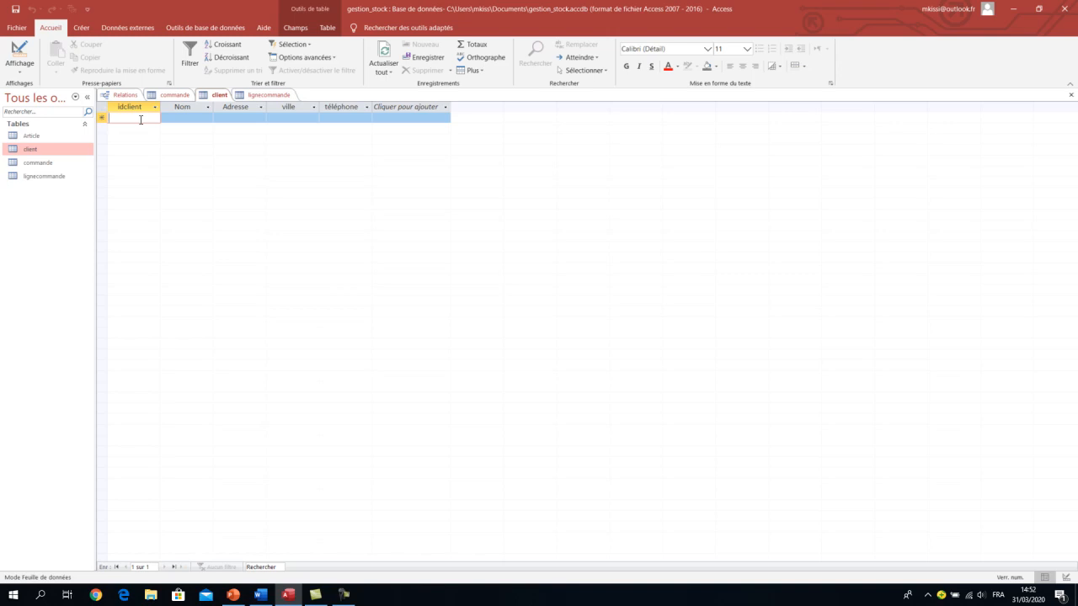
# Review the cascading deletion and integrity slides in PowerPoint, and relate them to the client and commande tables in Access.
pyautogui.click(234, 594)
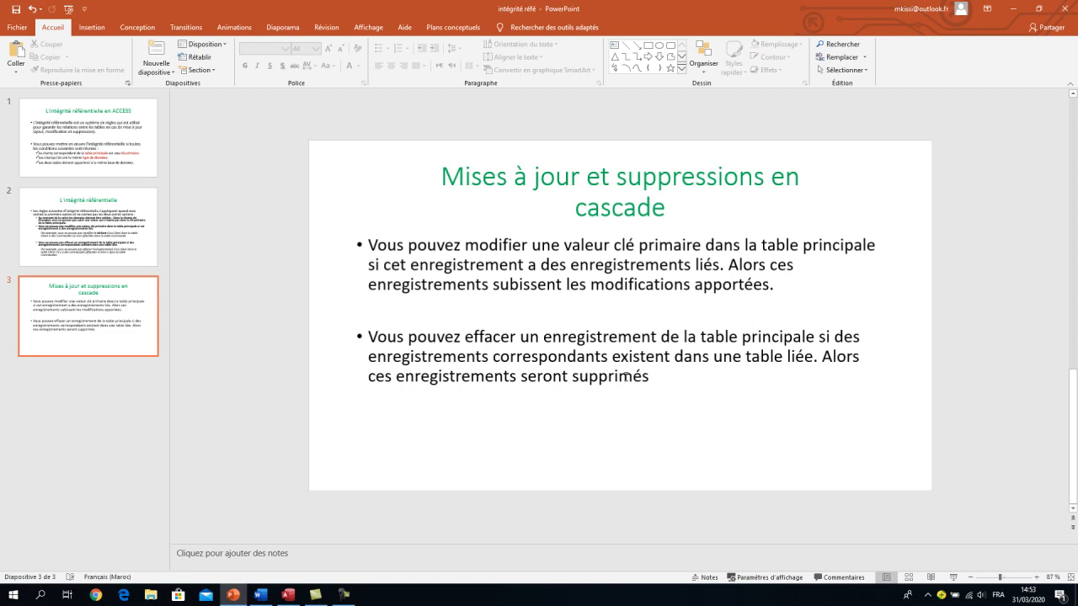
pyautogui.scroll(1, 626, 376)
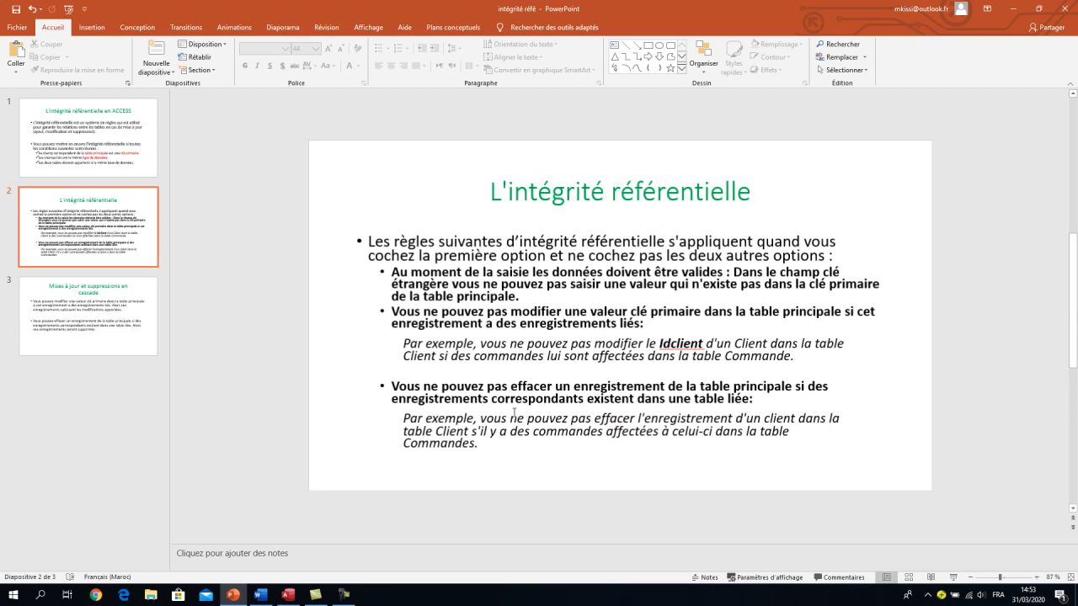
pyautogui.click(292, 597)
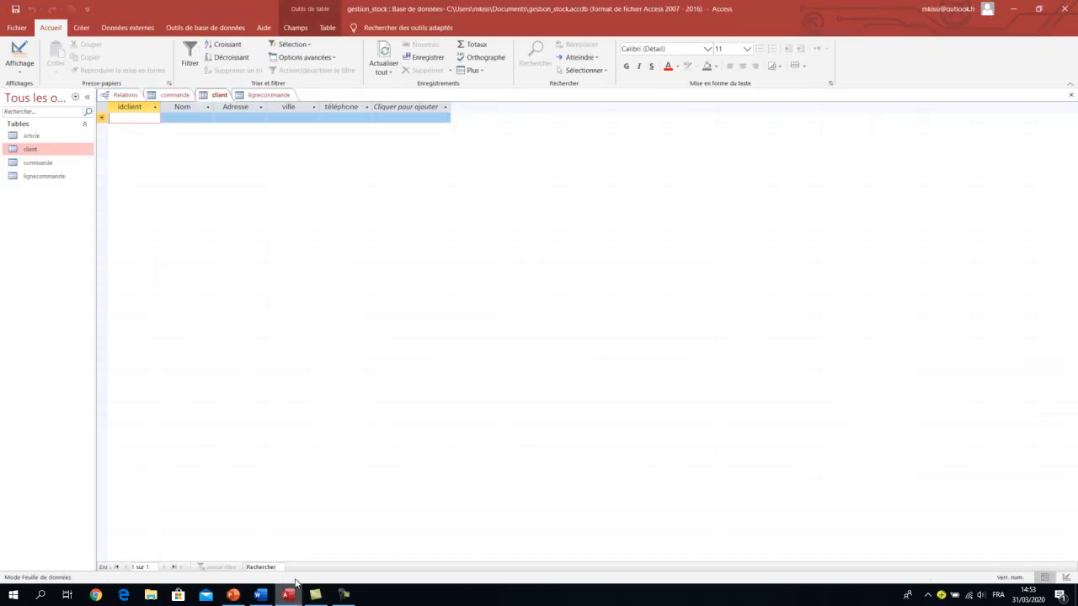
pyautogui.click(34, 153)
pyautogui.doubleClick(34, 154)
pyautogui.click(38, 164)
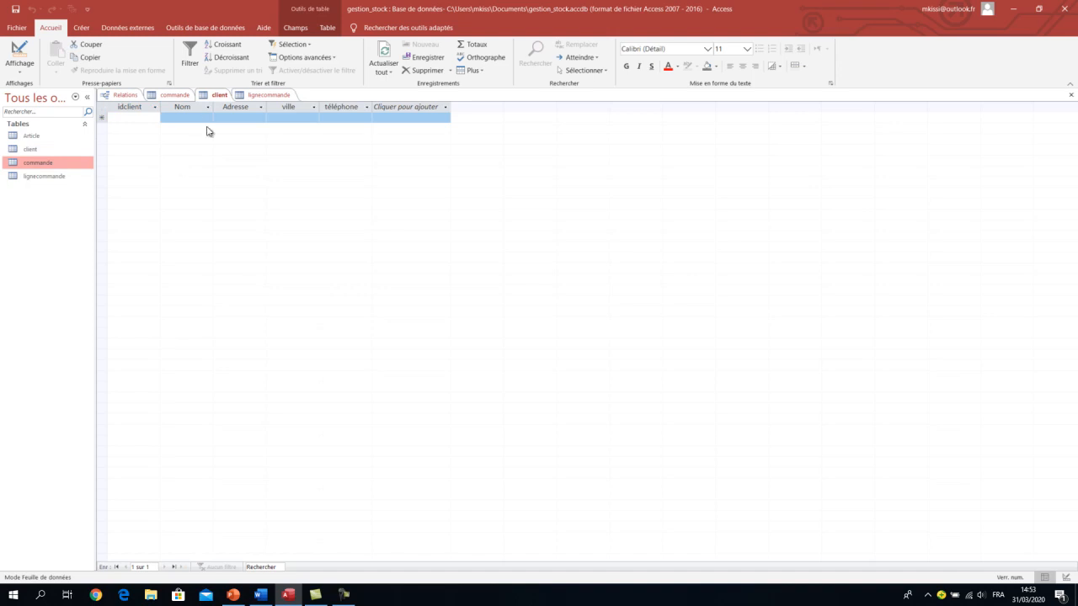
pyautogui.click(314, 595)
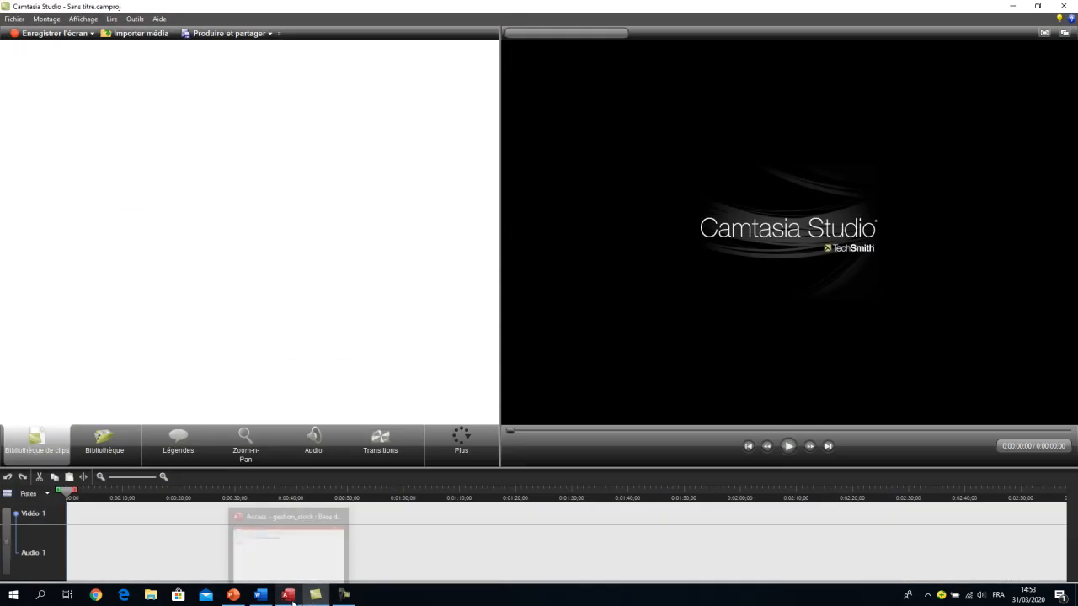
pyautogui.click(287, 596)
pyautogui.click(287, 596)
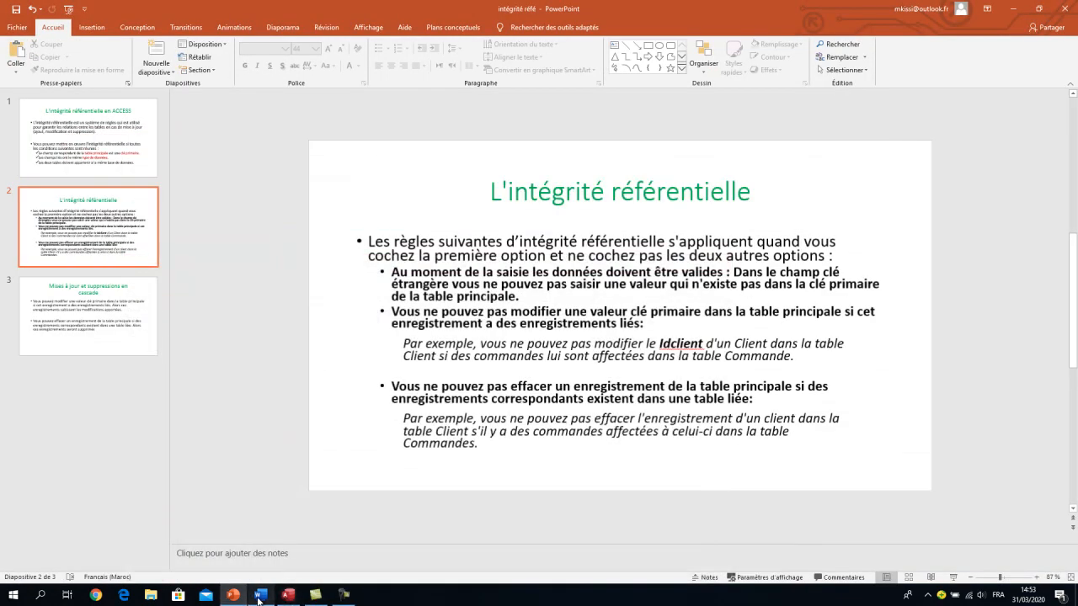
pyautogui.click(287, 596)
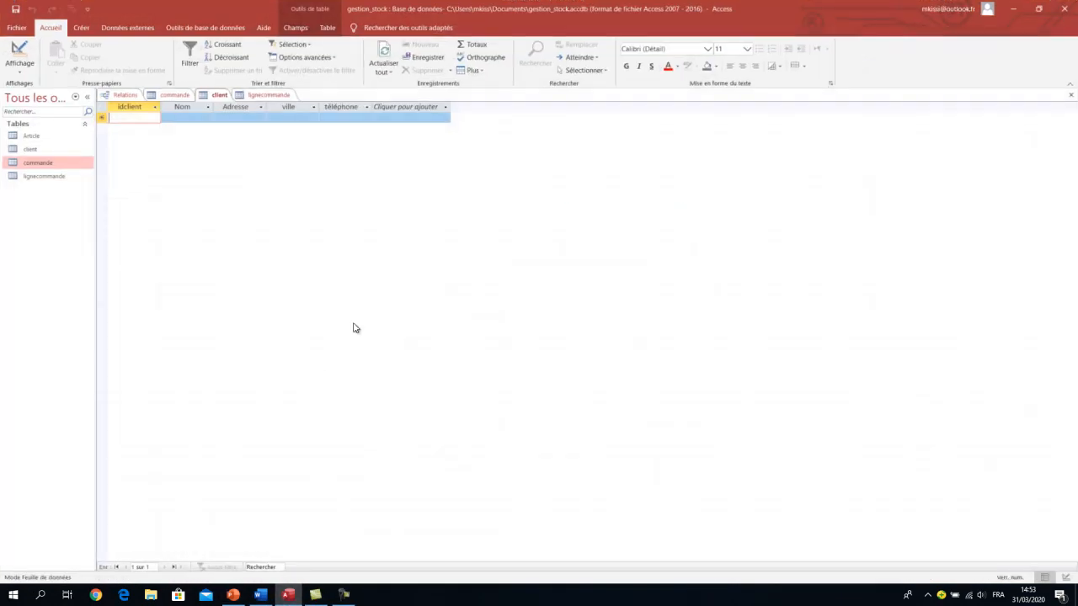
# Try to relate client's idclient to commande's idclient with referential integrity and cascading updates and deletions while the tables are open.
pyautogui.click(130, 98)
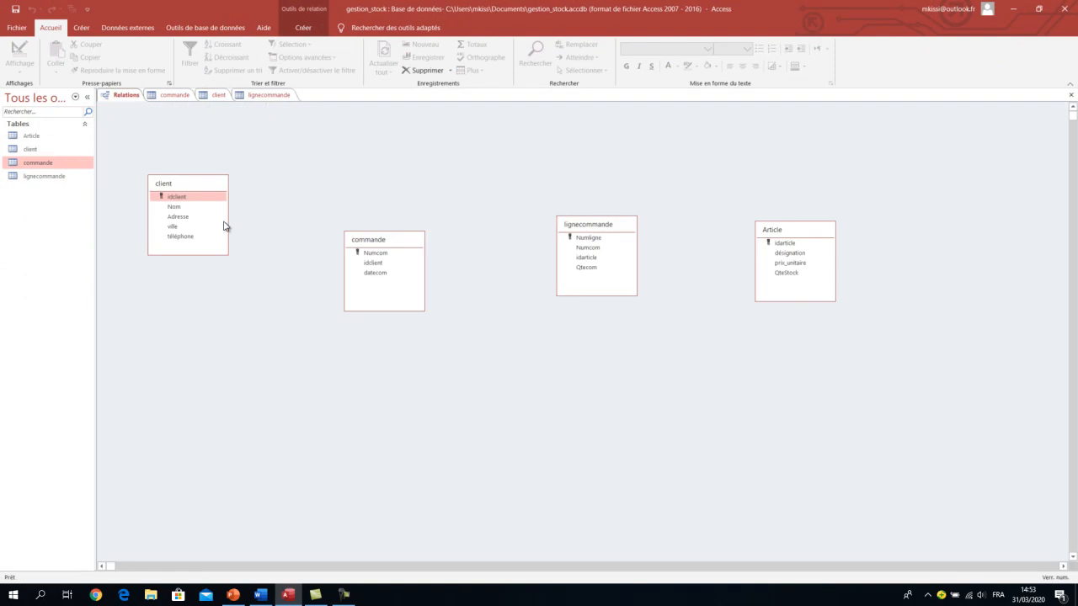
pyautogui.moveTo(202, 197); pyautogui.dragTo(370, 263)
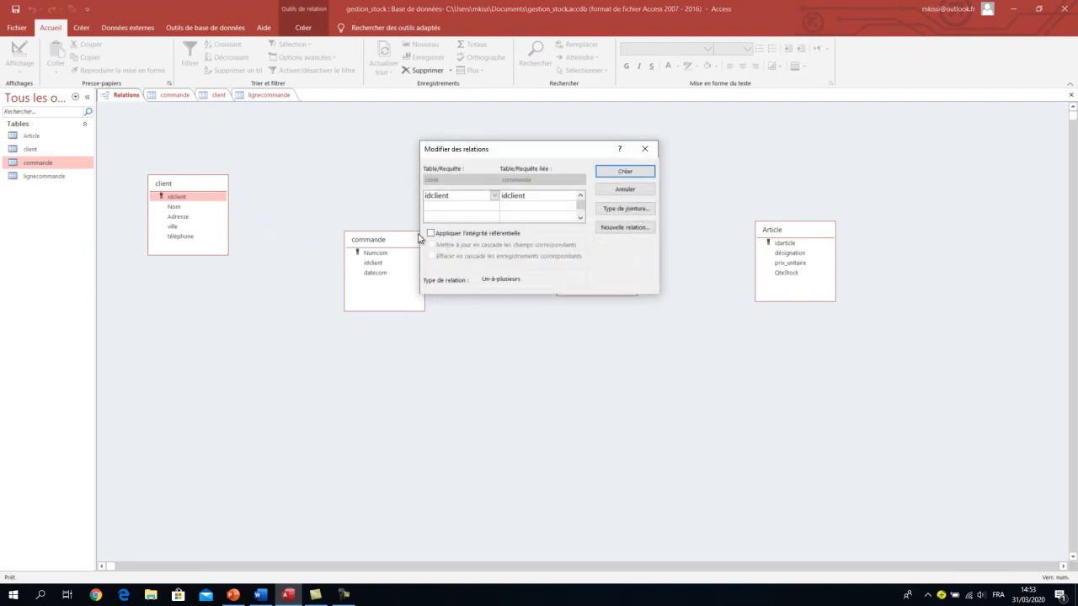
pyautogui.click(431, 233)
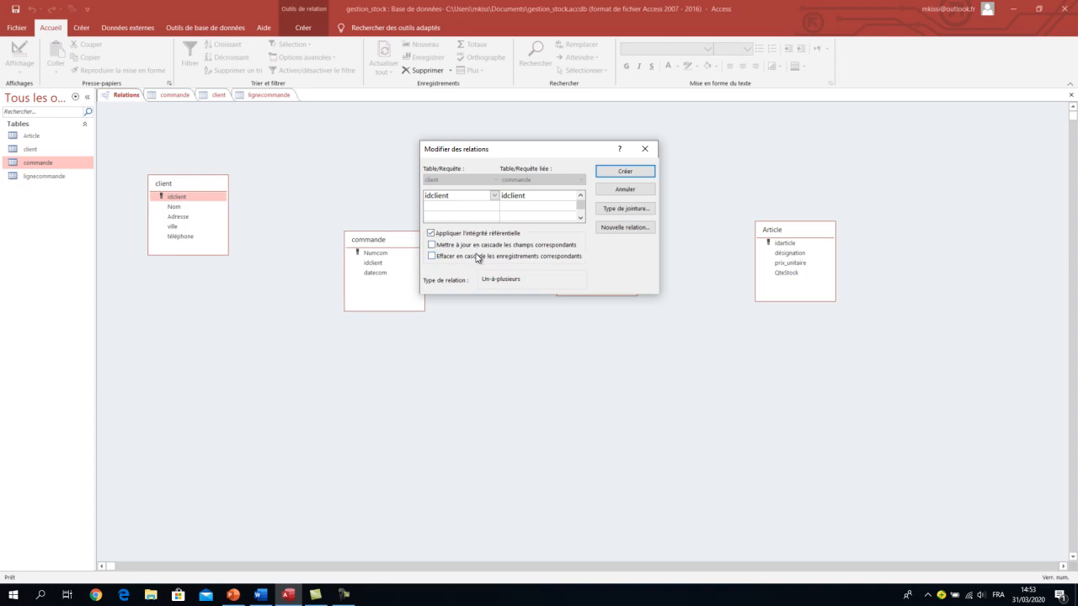
pyautogui.click(431, 245)
pyautogui.click(431, 256)
pyautogui.click(621, 174)
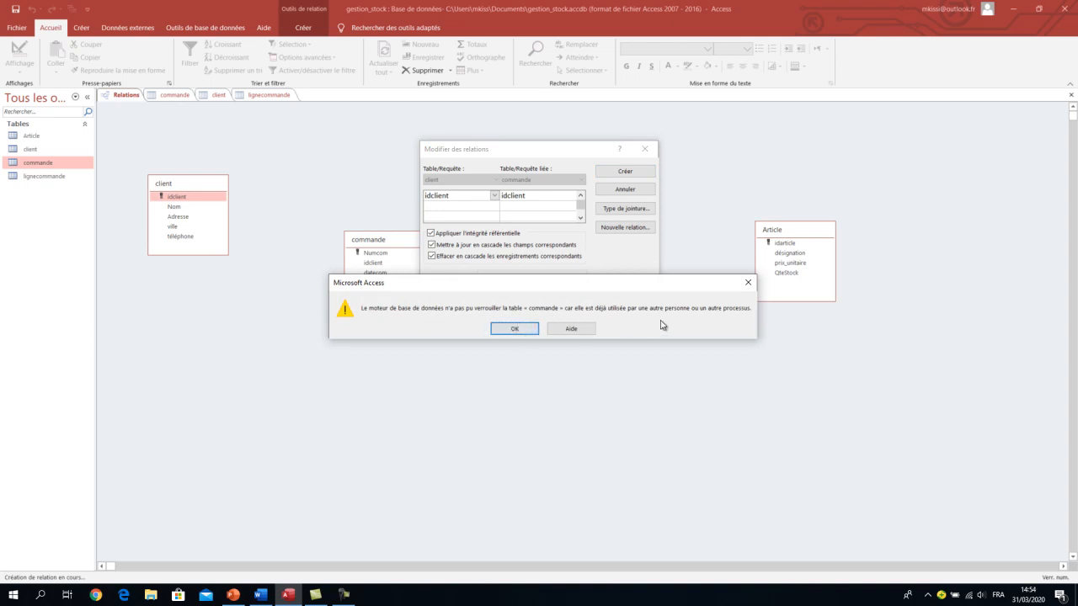
pyautogui.click(747, 282)
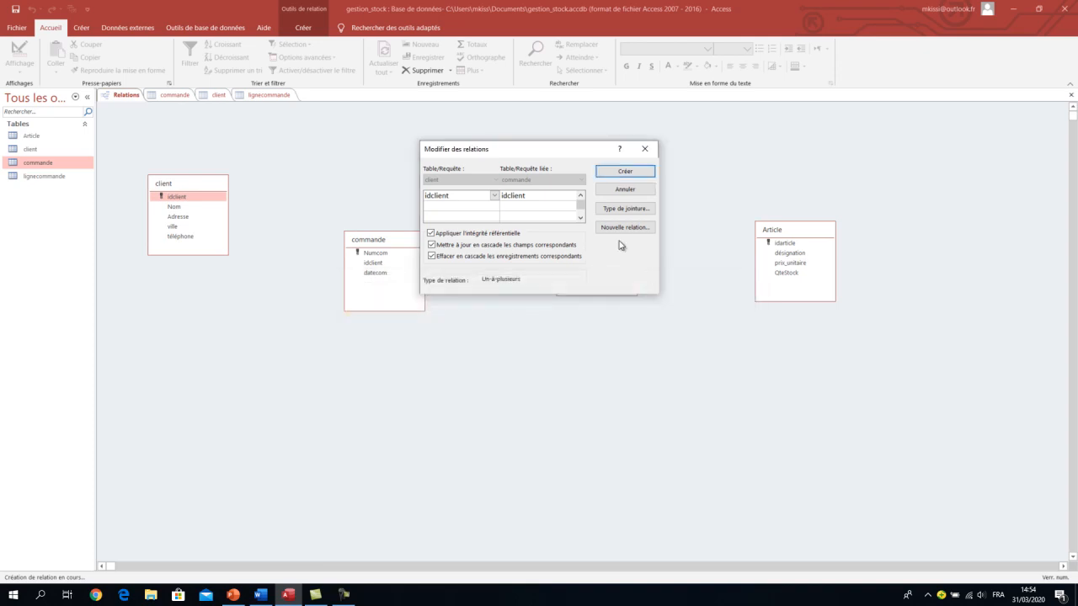
pyautogui.click(625, 189)
# Close the open lignecommande, client and commande tables, leaving only the relationships view open.
pyautogui.rightClick(272, 96)
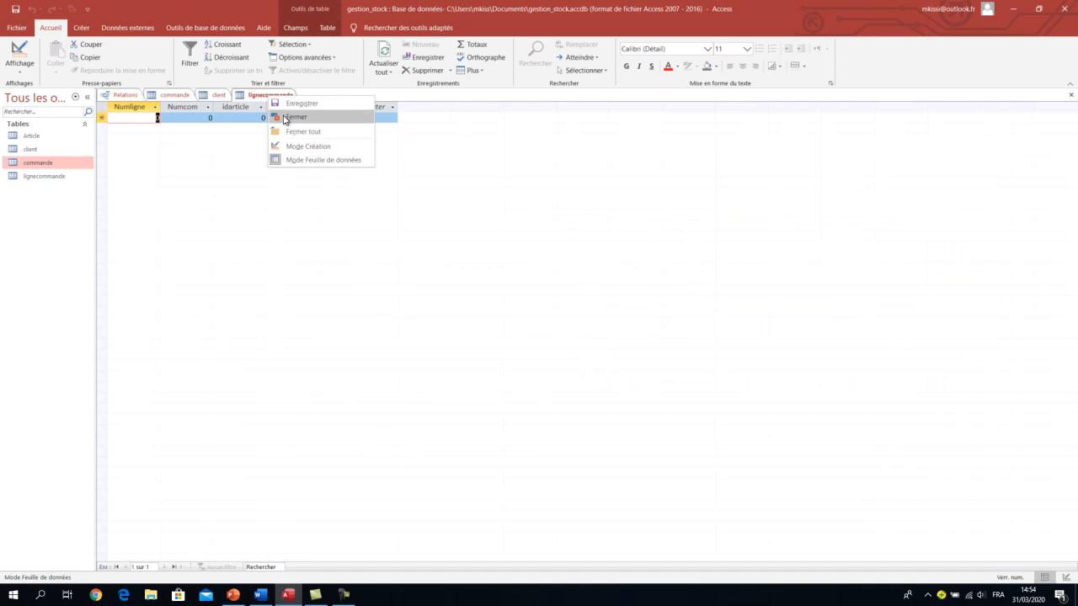
pyautogui.click(284, 118)
pyautogui.rightClick(216, 97)
pyautogui.click(228, 113)
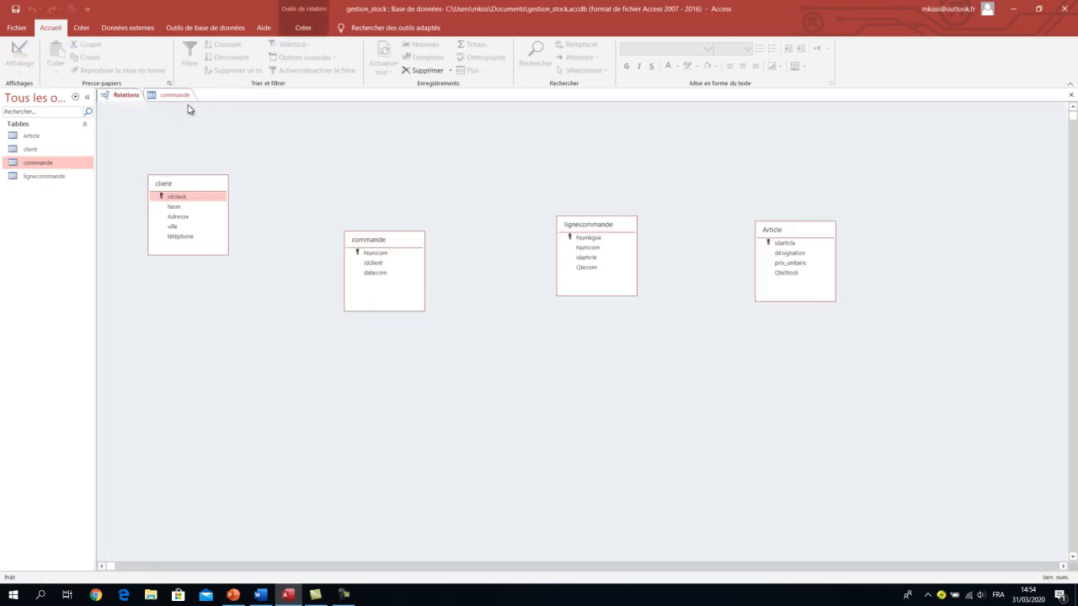
pyautogui.rightClick(187, 98)
pyautogui.click(201, 114)
# Relate client's idclient to commande's idclient, enforcing referential integrity with cascading updates and cascading deletions.
pyautogui.moveTo(198, 201); pyautogui.dragTo(382, 262)
pyautogui.click(430, 232)
pyautogui.click(431, 244)
pyautogui.click(432, 256)
pyautogui.click(604, 172)
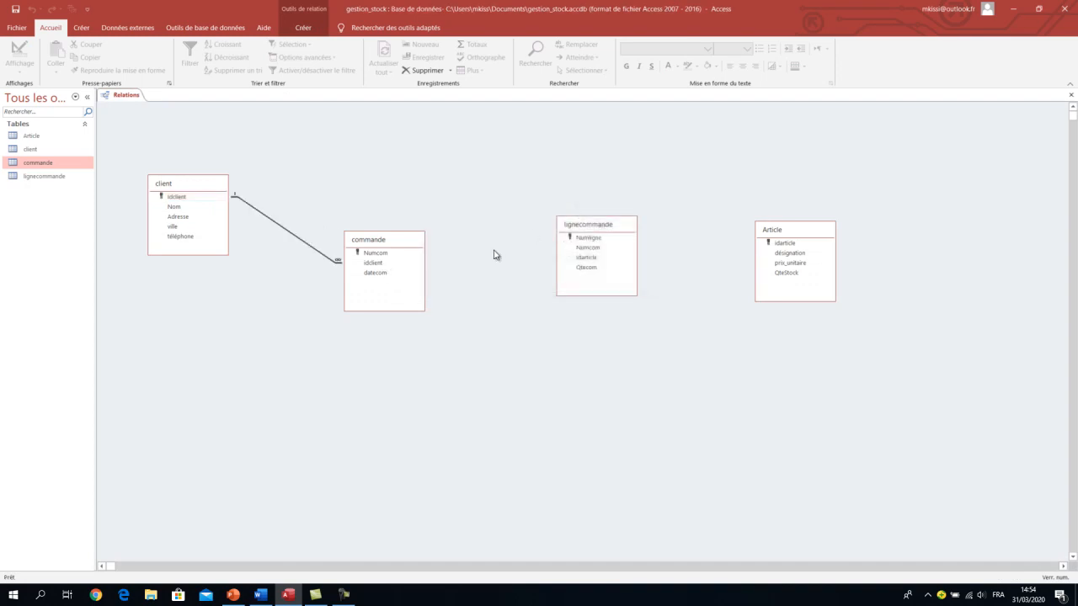
# Relate commande's Numcom to lignecommande's Numcom, enforcing referential integrity with cascading updates and cascading deletions.
pyautogui.click(382, 268)
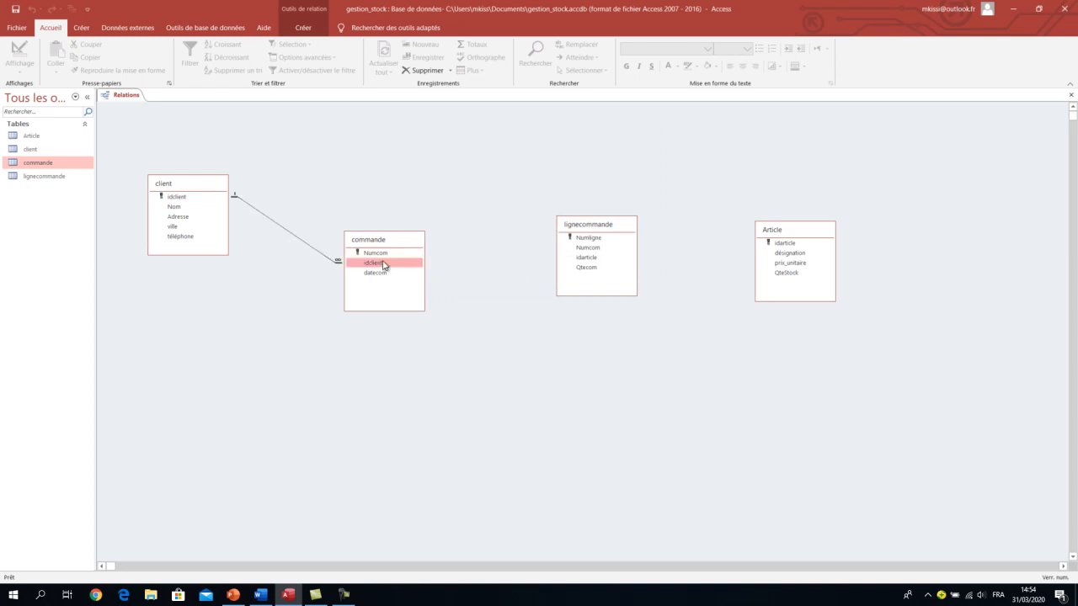
pyautogui.moveTo(381, 253); pyautogui.dragTo(582, 249)
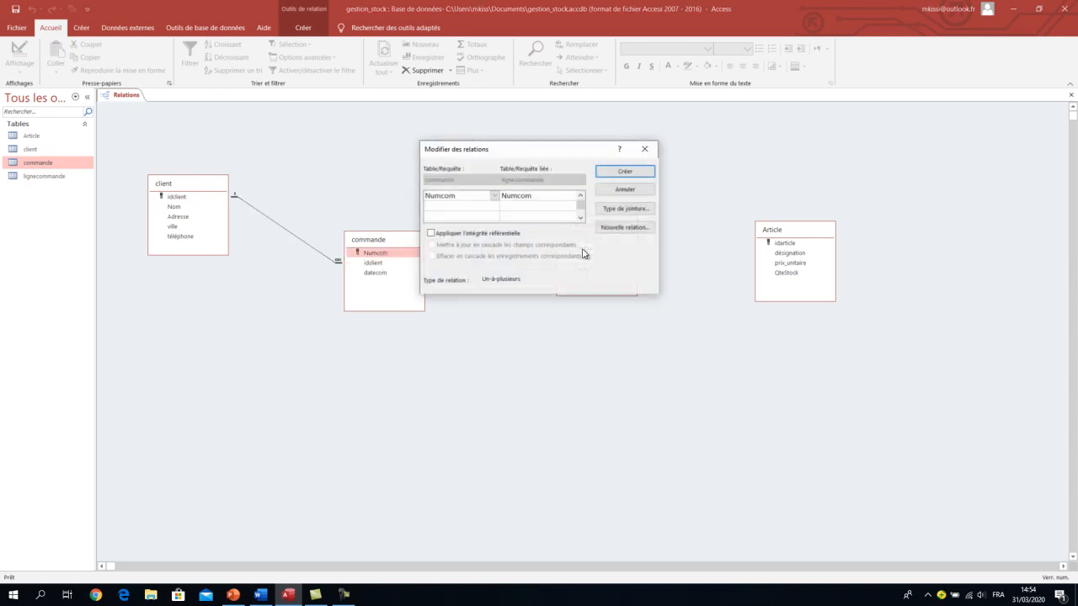
pyautogui.click(431, 233)
pyautogui.click(432, 244)
pyautogui.click(432, 256)
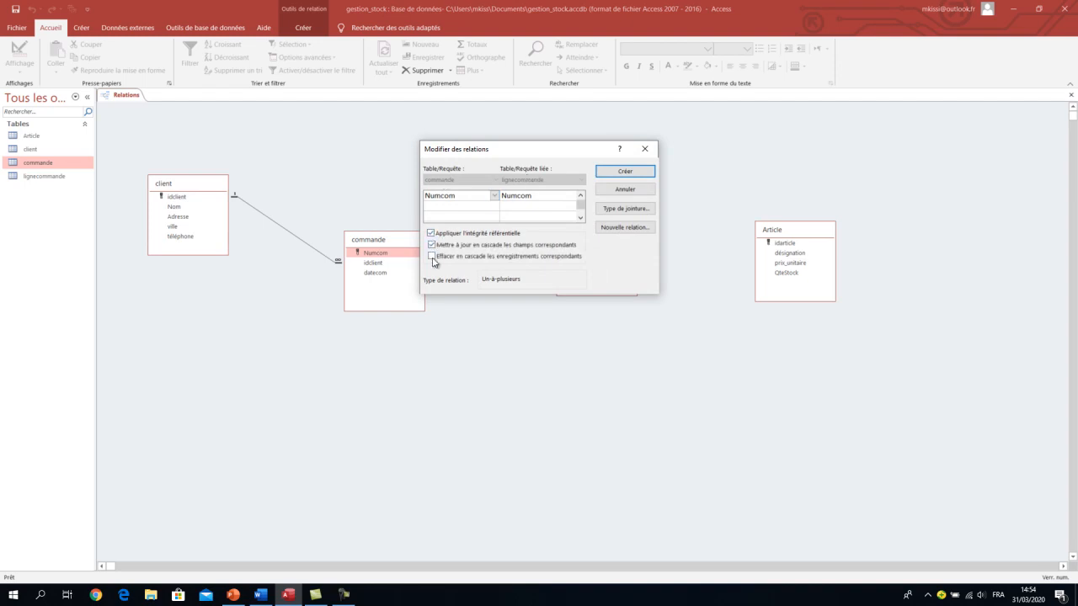
pyautogui.click(625, 171)
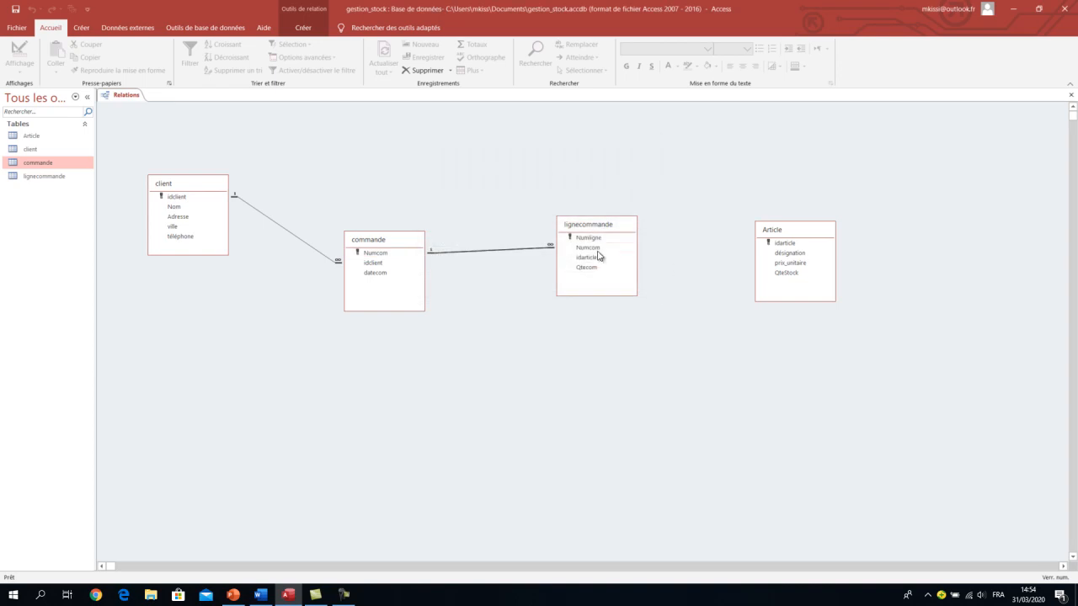
# Relate Article's idarticle to lignecommande's idarticle, enforcing referential integrity with cascading updates and cascading deletions.
pyautogui.moveTo(590, 257); pyautogui.dragTo(776, 244)
pyautogui.click(430, 234)
pyautogui.click(431, 244)
pyautogui.click(431, 255)
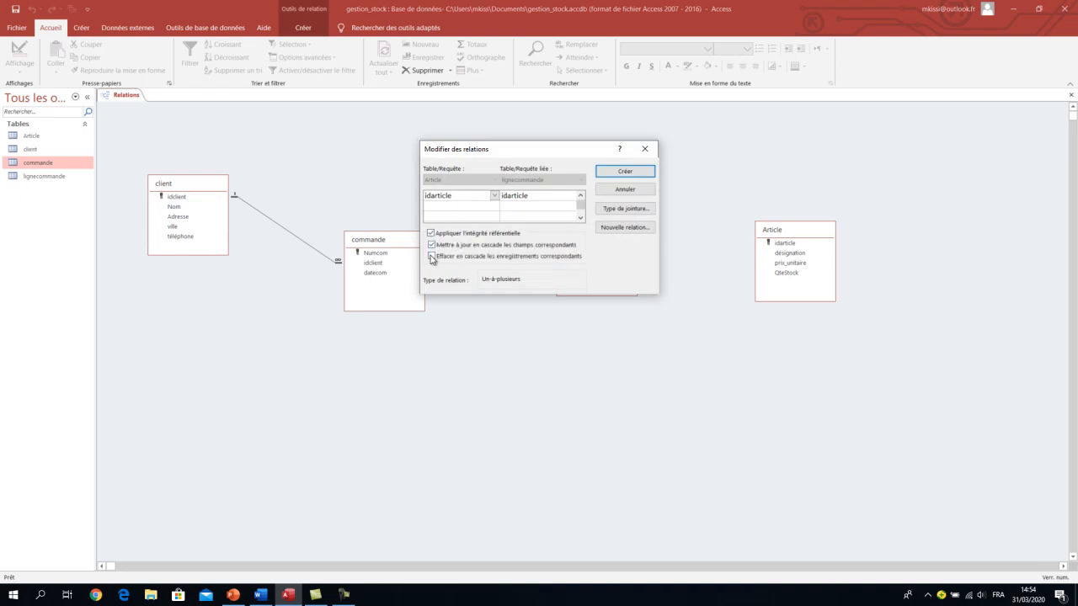
pyautogui.click(620, 175)
# Rearrange the client, commande, lignecommande and Article tables in the relationships diagram so their links are clearly laid out.
pyautogui.moveTo(573, 225); pyautogui.dragTo(495, 339)
pyautogui.moveTo(404, 245); pyautogui.dragTo(364, 281)
pyautogui.moveTo(228, 187); pyautogui.dragTo(310, 177)
pyautogui.moveTo(782, 231); pyautogui.dragTo(702, 170)
pyautogui.moveTo(532, 331); pyautogui.dragTo(571, 233)
pyautogui.moveTo(349, 283); pyautogui.dragTo(407, 224)
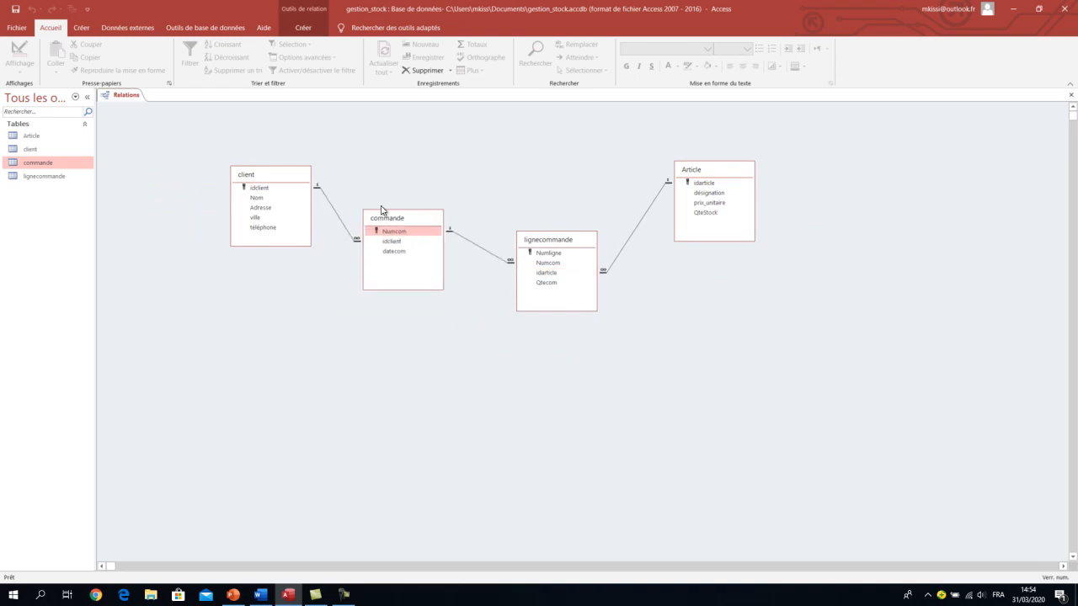
# Close the relationships view and save its layout.
pyautogui.rightClick(127, 99)
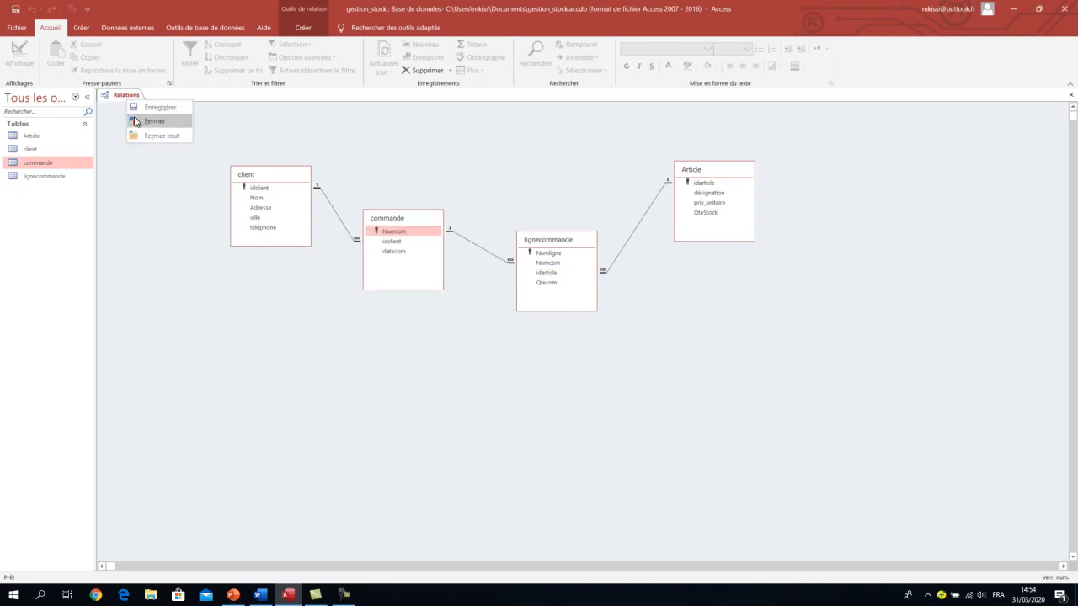
pyautogui.click(148, 120)
pyautogui.click(487, 329)
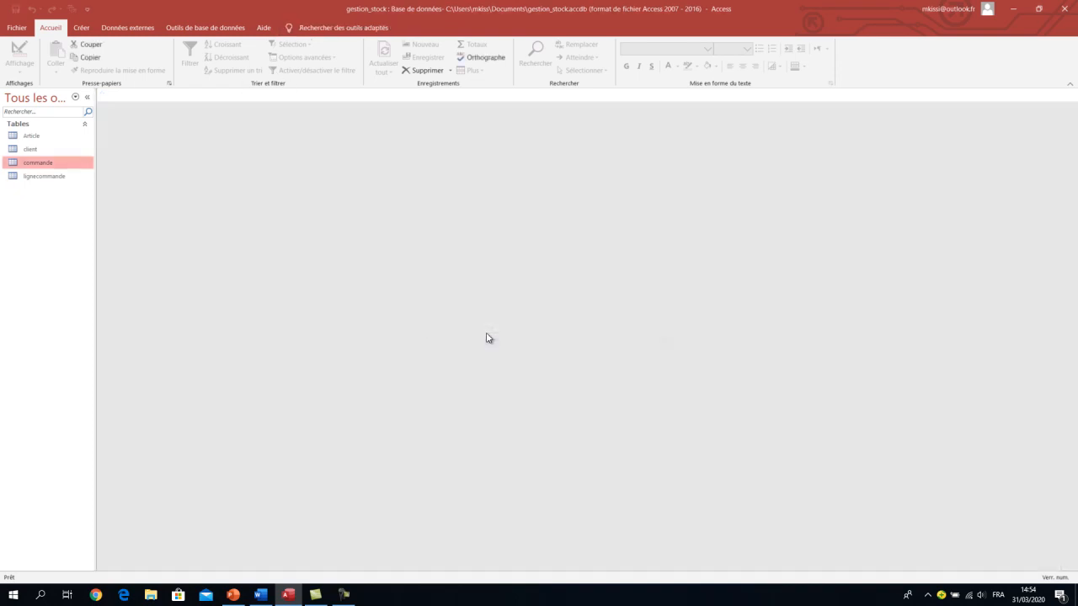
# Open the client table in datasheet view, and locate the Client data list in the TP1_I231_2019 document in Word.
pyautogui.doubleClick(27, 150)
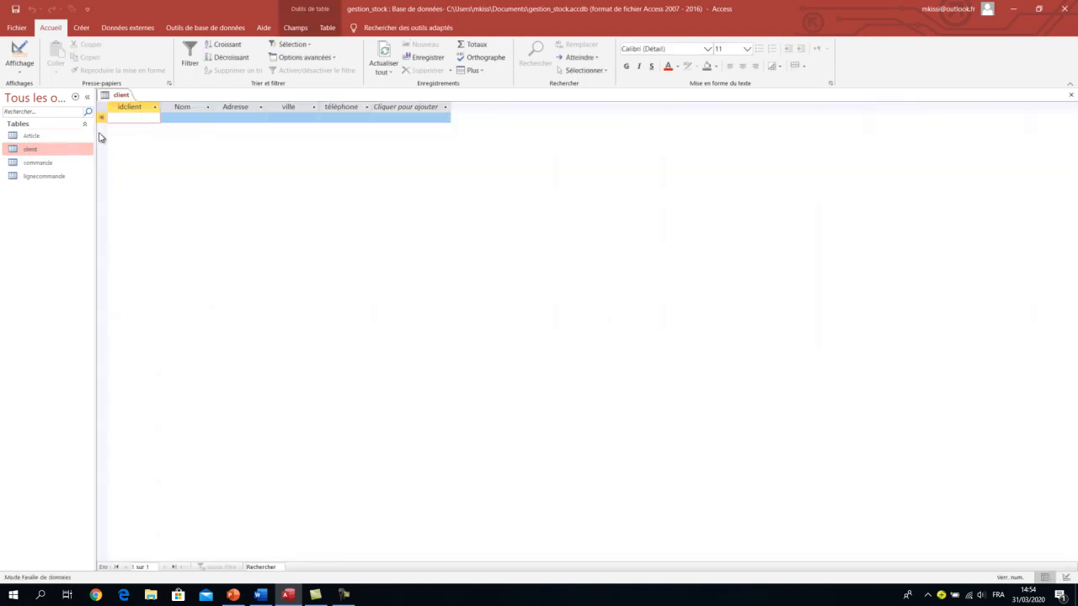
pyautogui.hotkey('alt', 'Tab')
pyautogui.hotkey('alt', 'Tab')
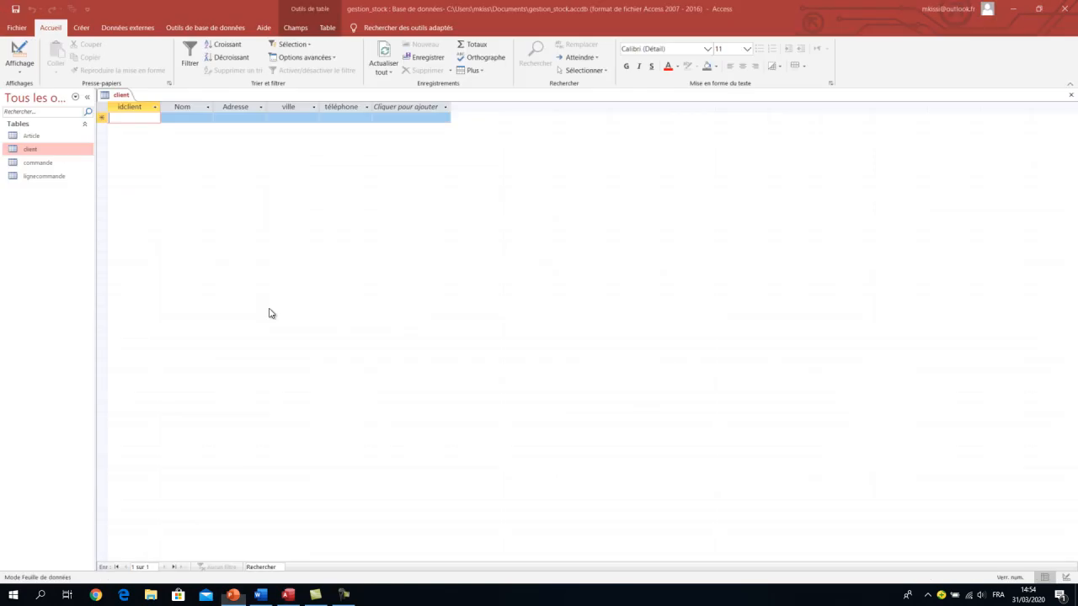
pyautogui.click(260, 594)
pyautogui.scroll(15, 367, 395)
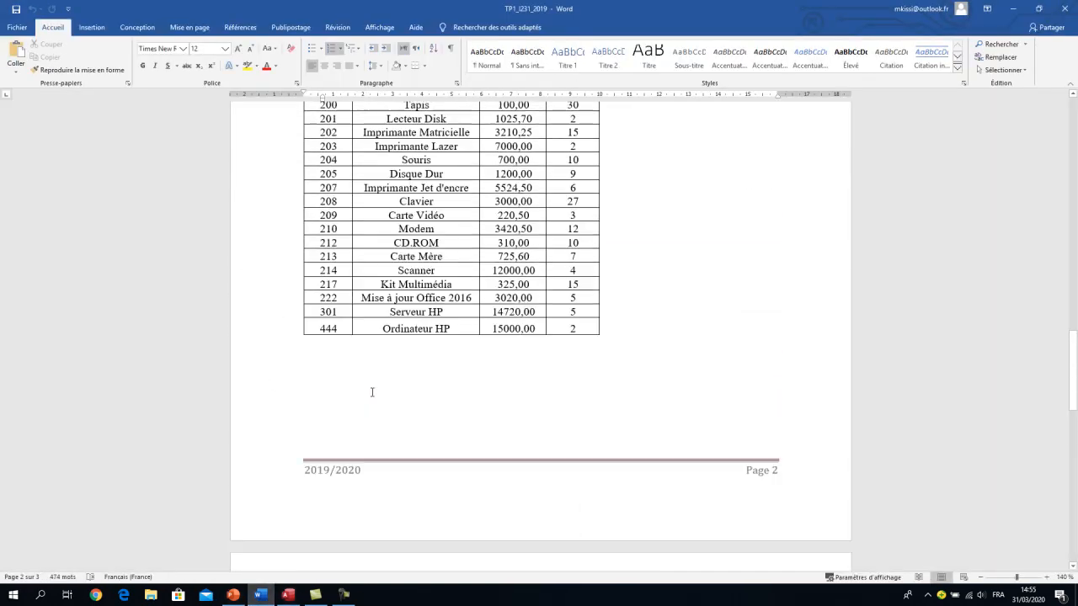
pyautogui.scroll(5, 372, 393)
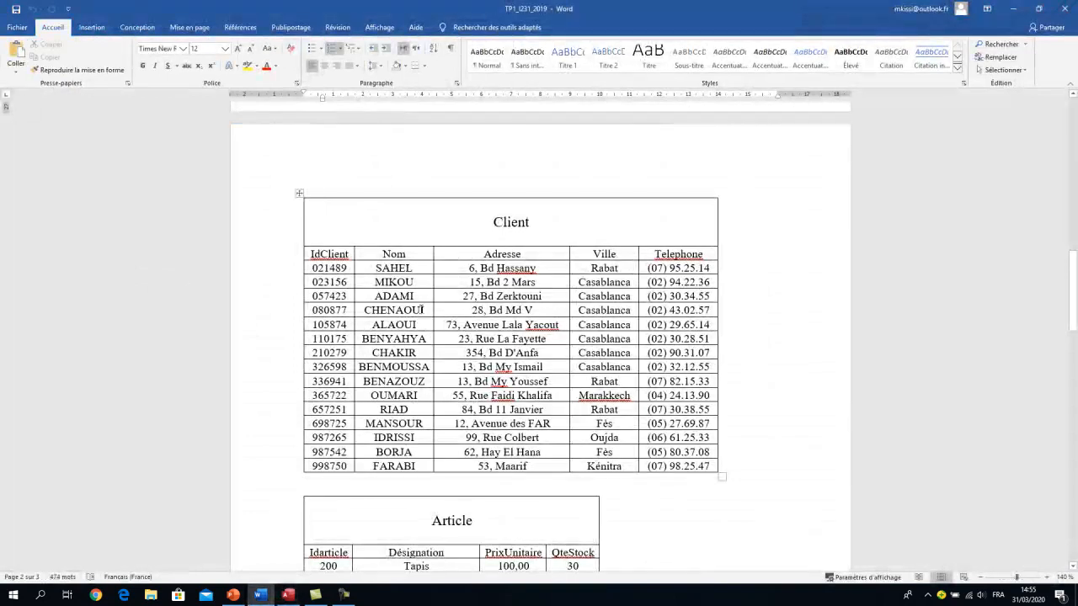
# Switch back to Access and enter the first listed client's ID in the idclient field of the client table.
pyautogui.hotkey('alt', 'Tab')
pyautogui.write('021')
pyautogui.hotkey('alt', 'Tab')
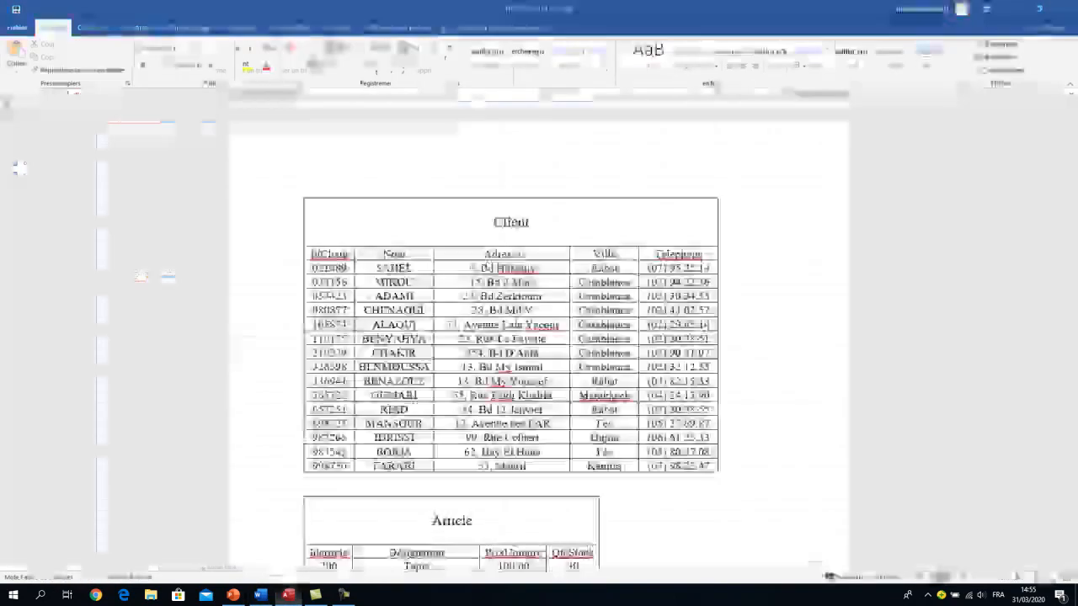
pyautogui.hotkey('alt', 'Tab')
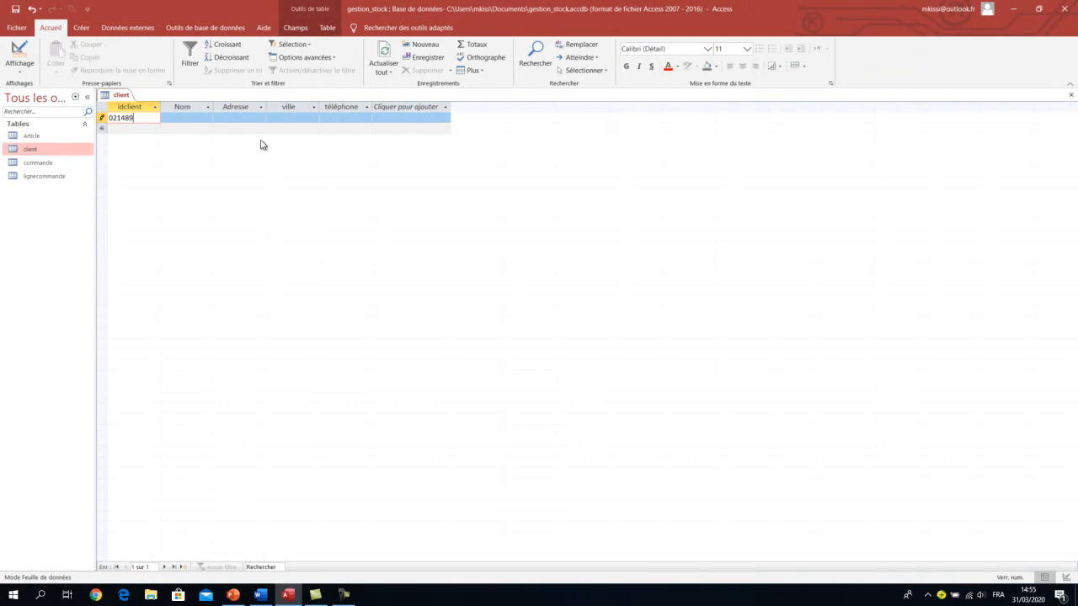
# Fill in the first client's name in the Nom field, checking its spelling against the Word list.
pyautogui.click(202, 120)
pyautogui.hotkey('alt', 'Tab')
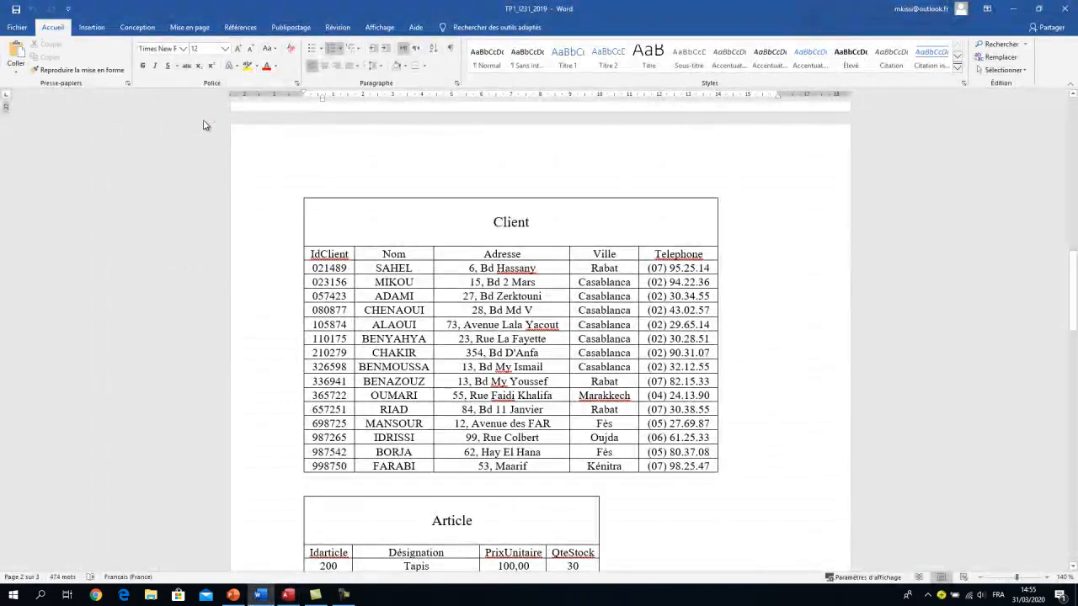
pyautogui.hotkey('alt', 'Tab')
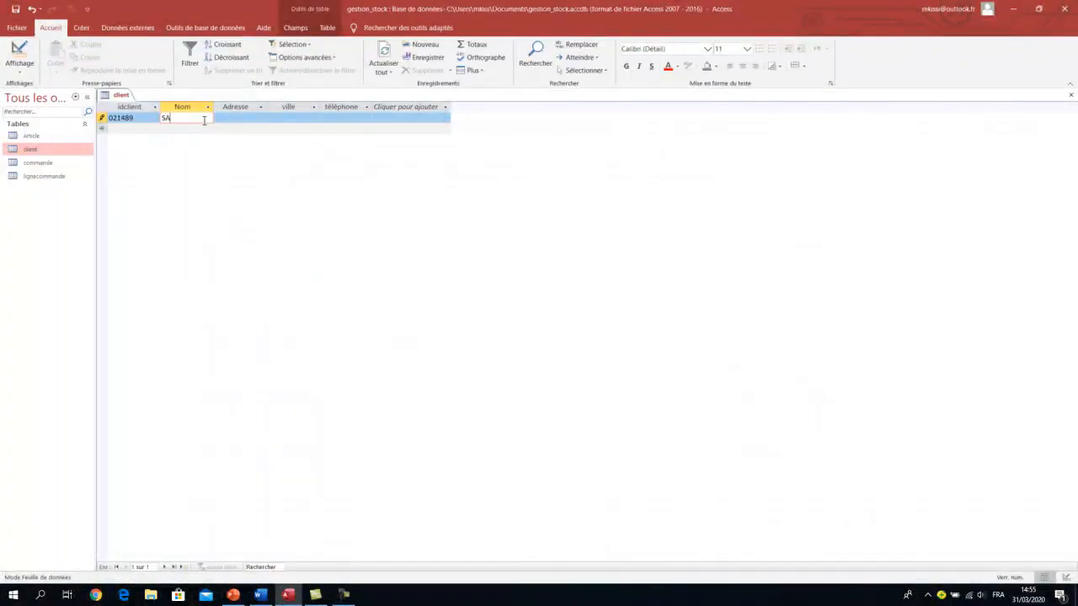
pyautogui.click(242, 120)
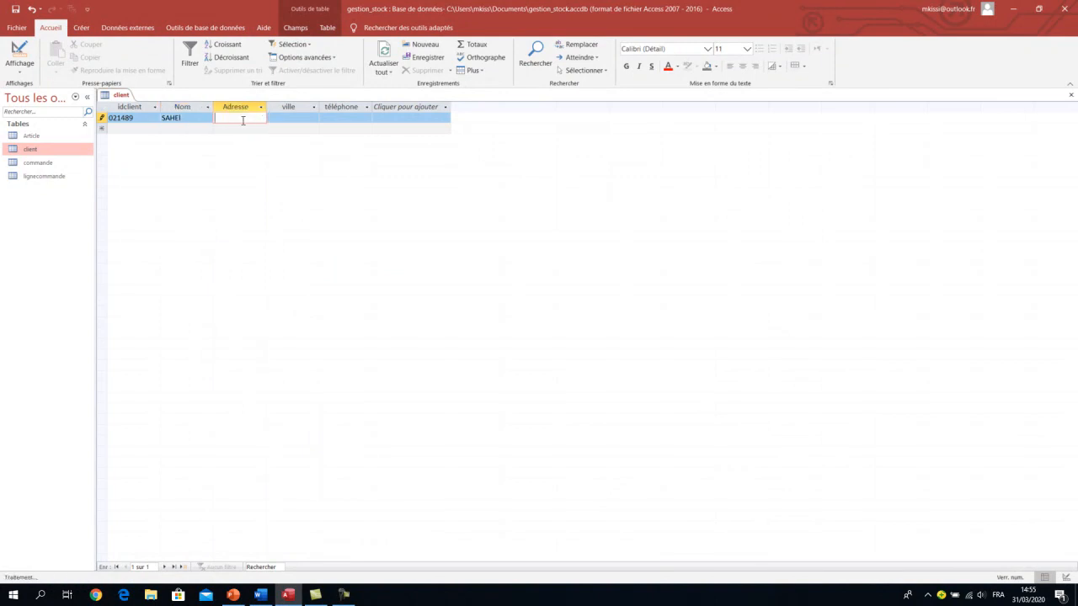
pyautogui.click(203, 118)
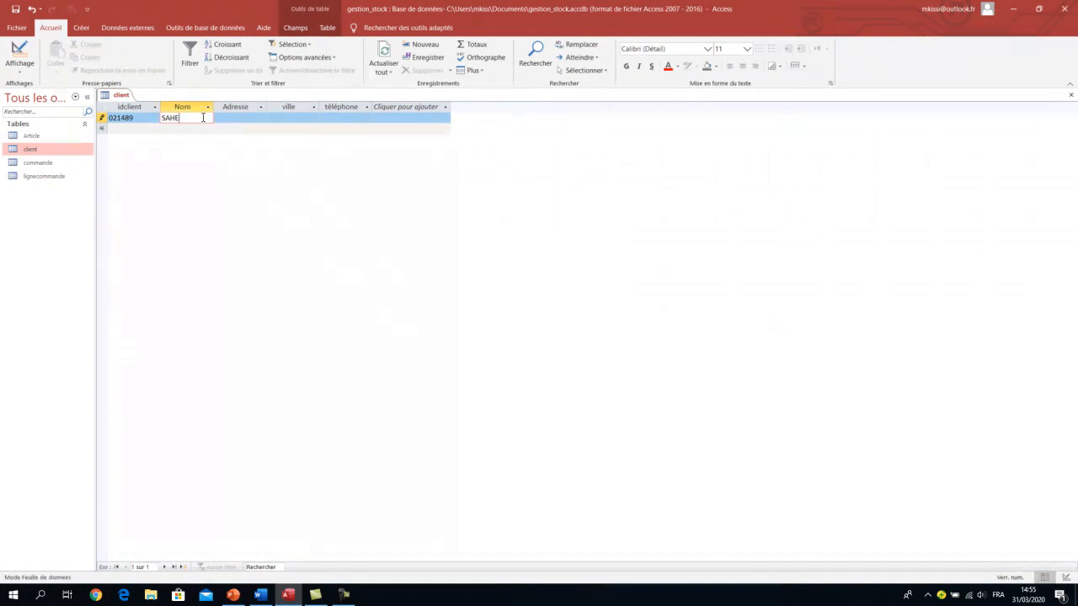
# Fill in the first client's street address in the Adresse field, consulting the Client list in Word.
pyautogui.click(241, 119)
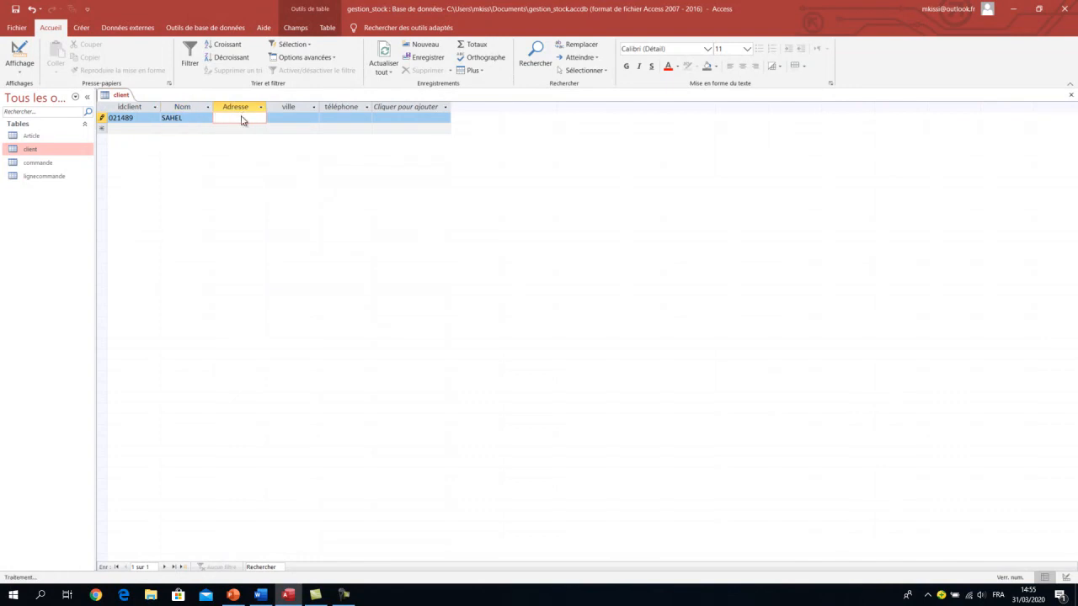
pyautogui.hotkey('alt', 'Tab')
pyautogui.hotkey('alt', 'Tab')
pyautogui.hotkey('alt', 'Tab')
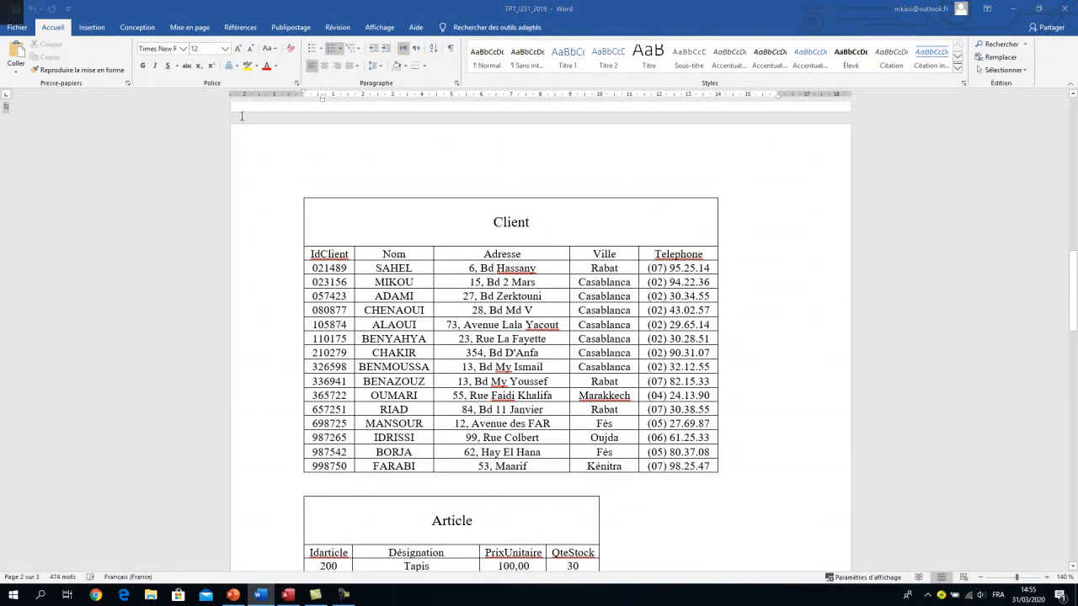
pyautogui.hotkey('alt', 'Tab')
pyautogui.write('6,')
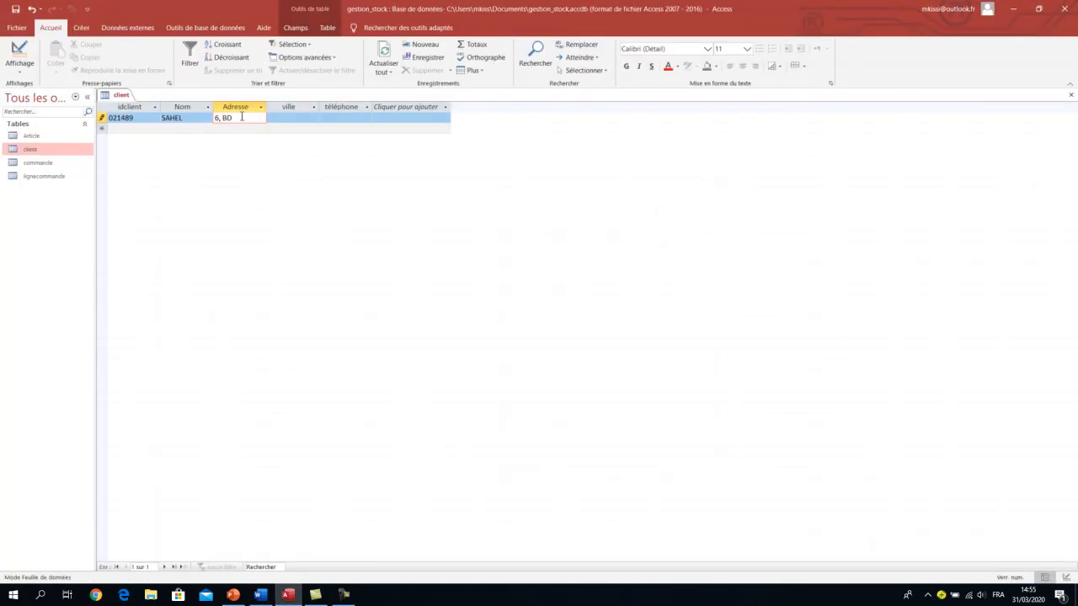
pyautogui.hotkey('alt', 'Tab')
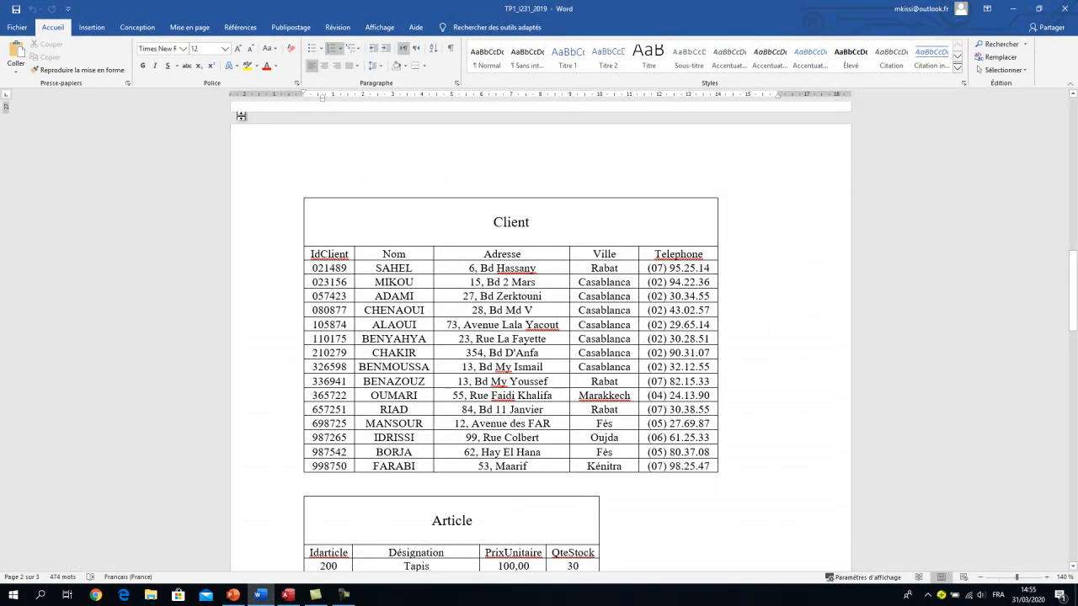
pyautogui.hotkey('alt', 'Tab')
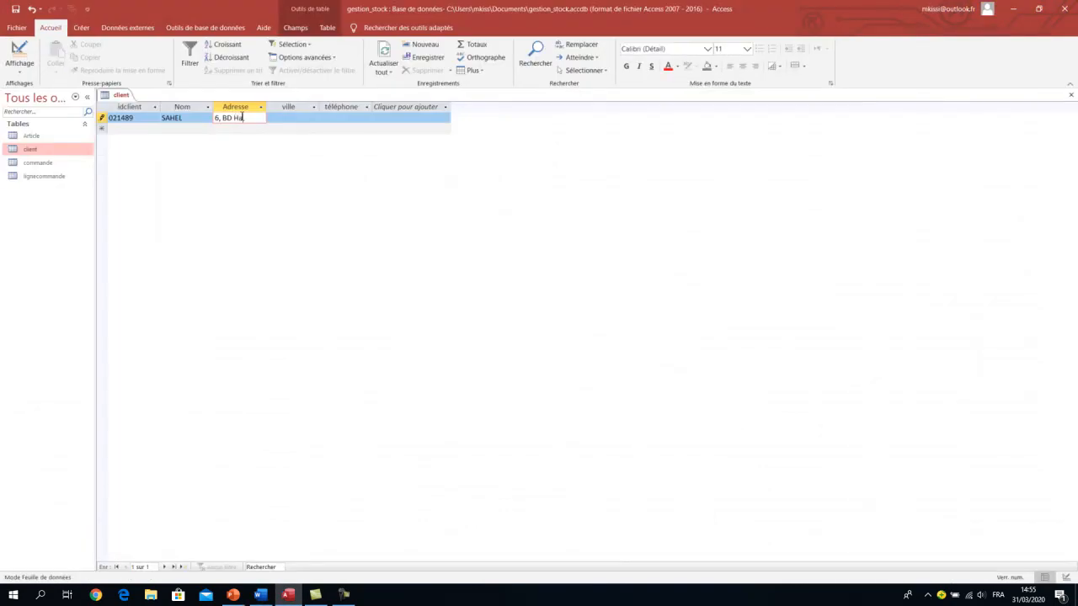
# Enter the first client's city in the ville field, as given in the Word list.
pyautogui.click(284, 117)
pyautogui.hotkey('alt', 'Tab')
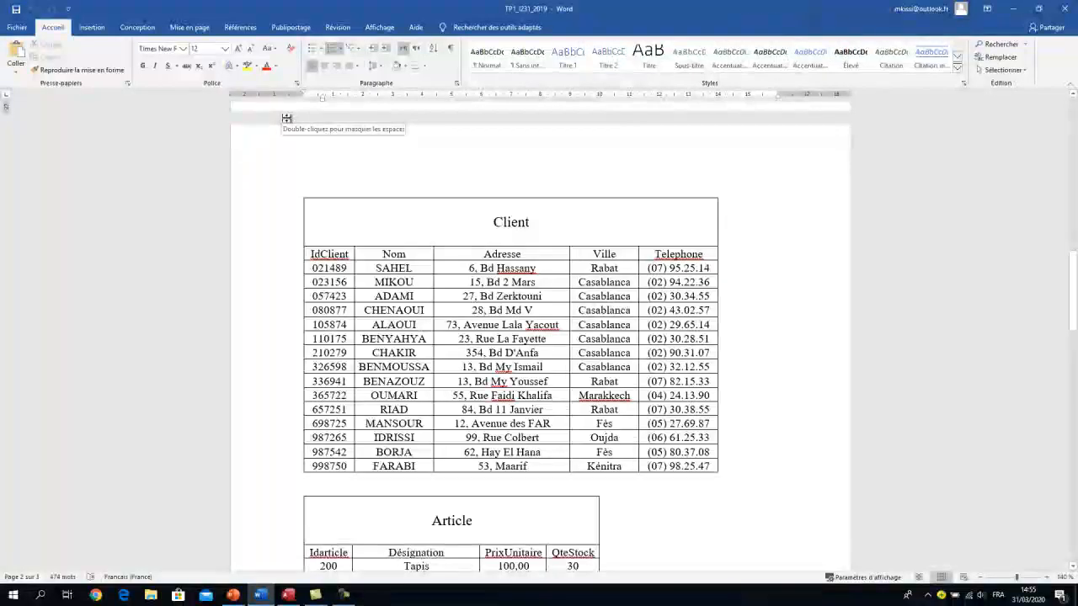
pyautogui.hotkey('alt', 'Tab')
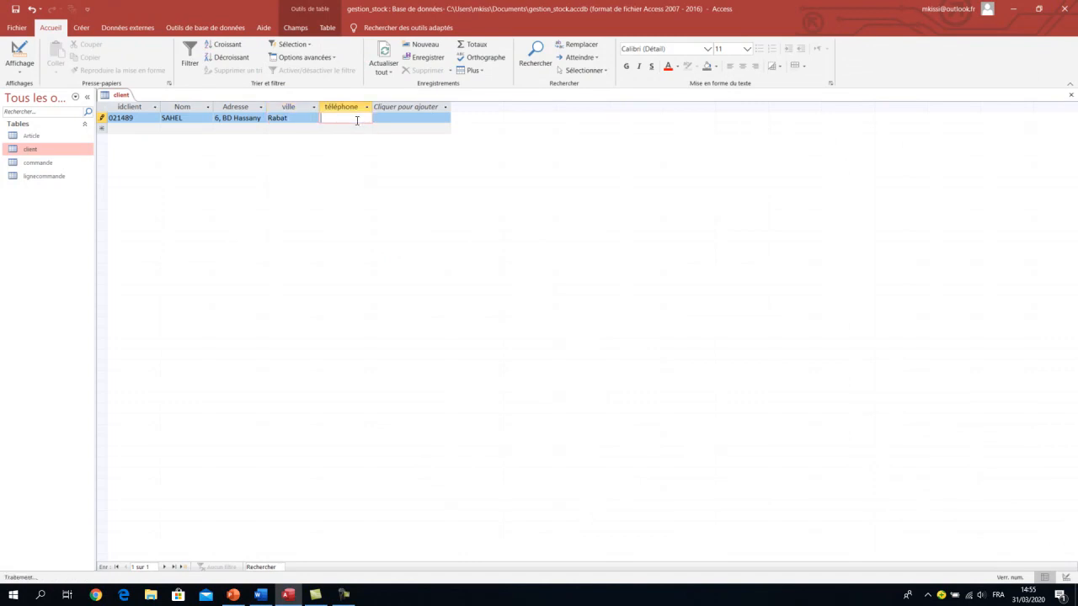
# Enter the first client's phone number in the téléphone field, consulting the Client list in Word.
pyautogui.click(355, 119)
pyautogui.hotkey('alt', 'Tab')
pyautogui.hotkey('alt', 'Tab')
pyautogui.hotkey('alt', 'Tab')
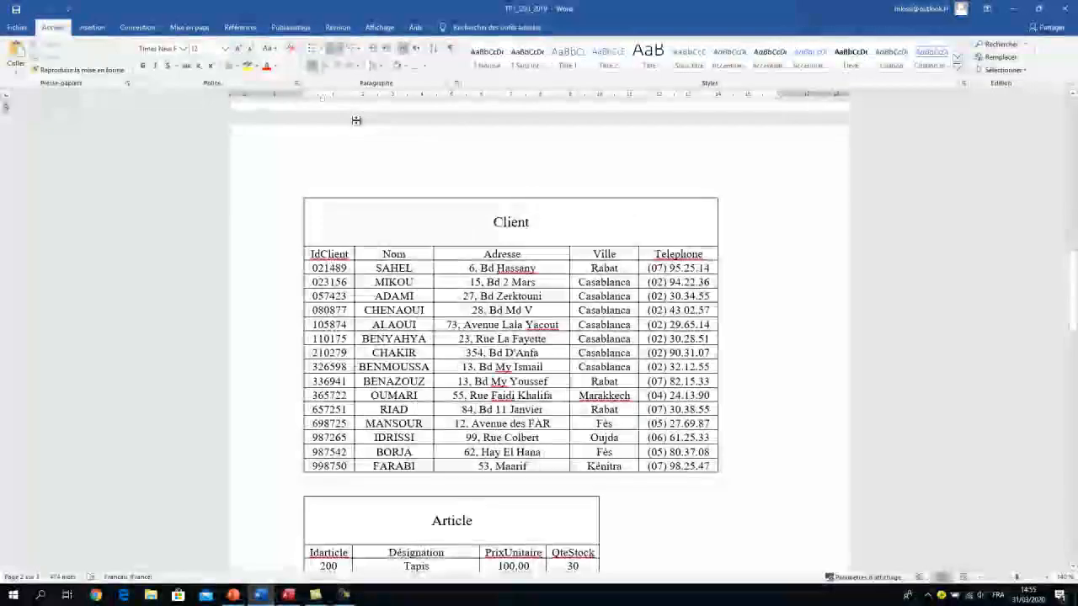
pyautogui.hotkey('alt', 'Tab')
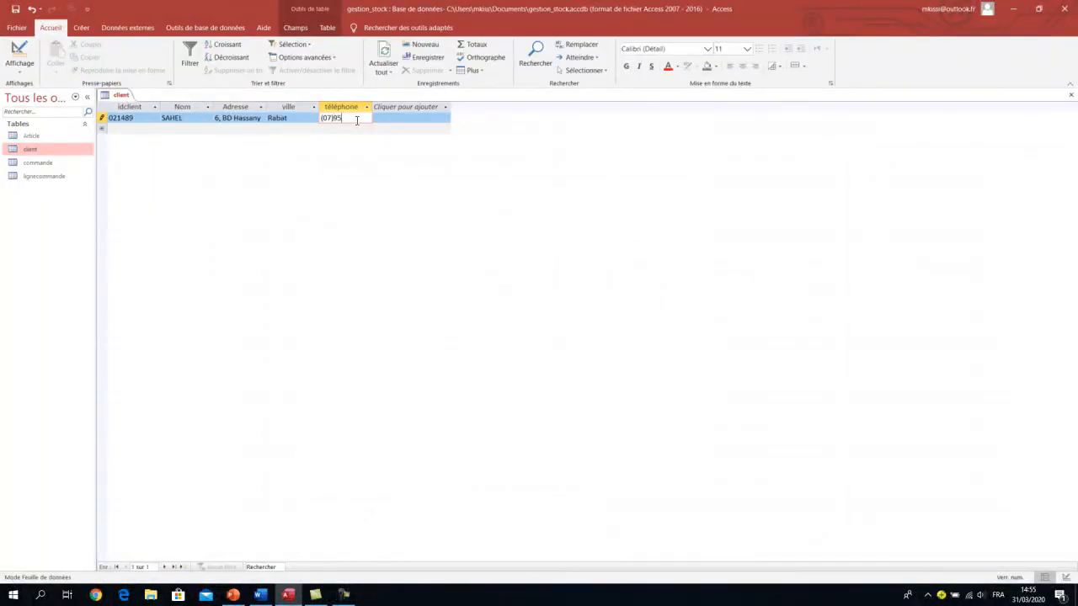
pyautogui.hotkey('alt', 'Tab')
pyautogui.hotkey('alt', 'Tab')
pyautogui.write(',')
pyautogui.hotkey('alt', 'Tab')
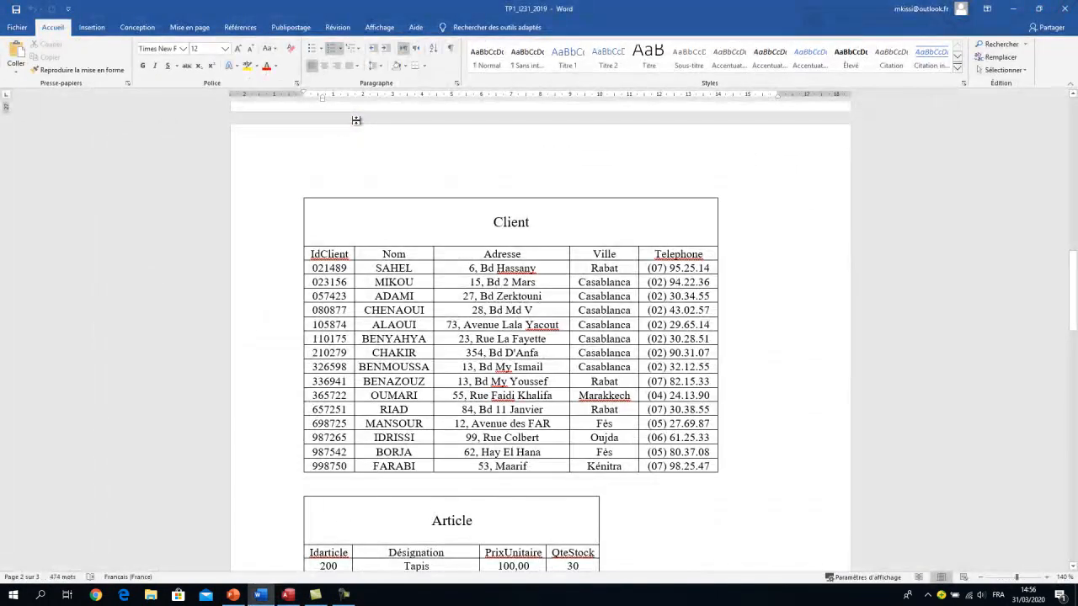
pyautogui.hotkey('alt', 'Tab')
pyautogui.write('25')
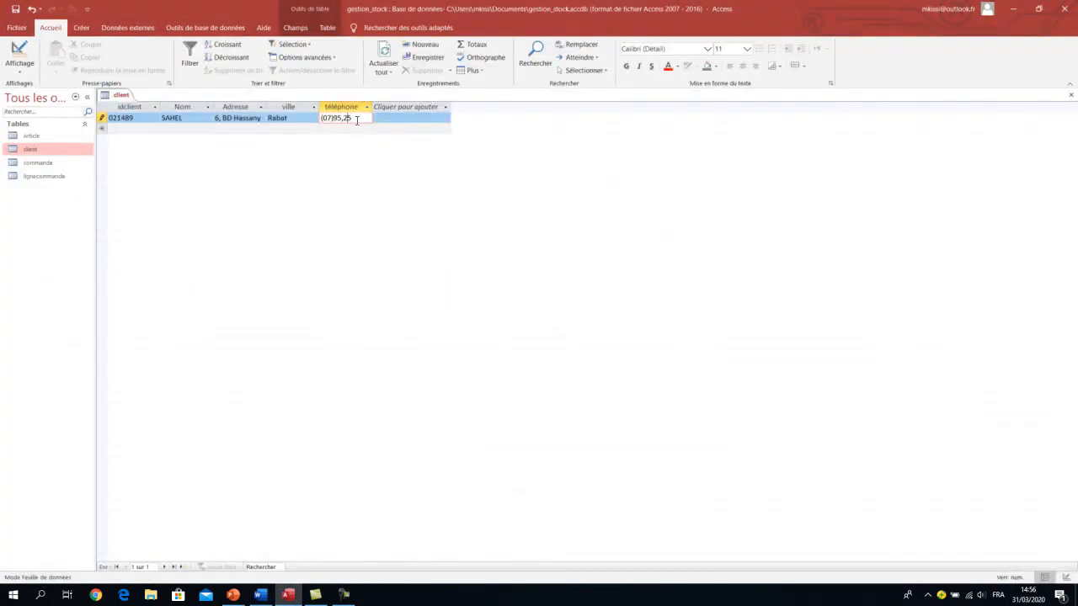
pyautogui.press('BackSpace')
pyautogui.hotkey('alt', 'Tab')
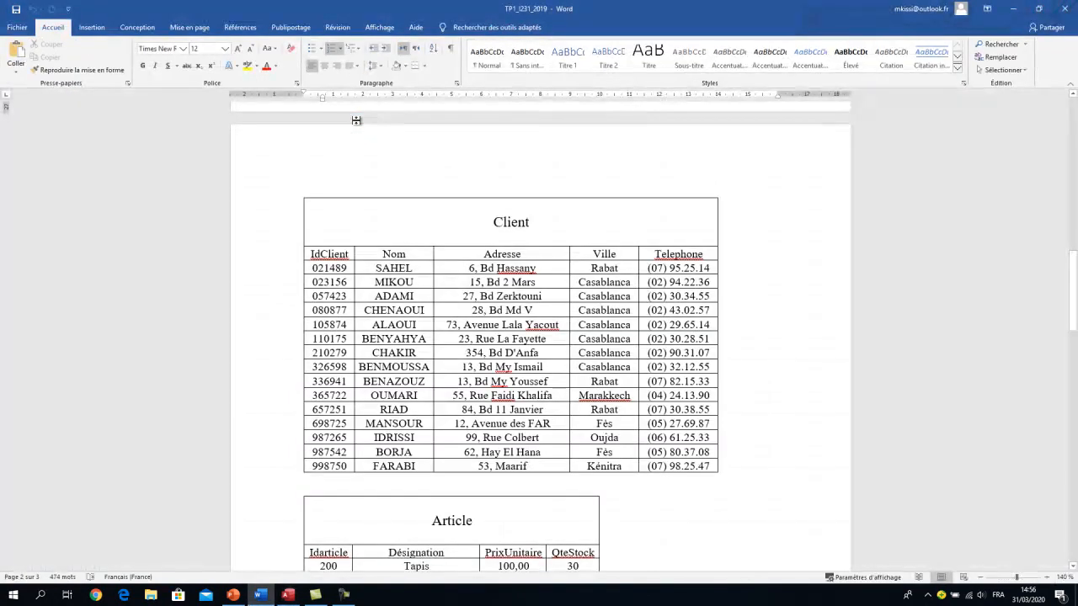
pyautogui.hotkey('alt', 'Tab')
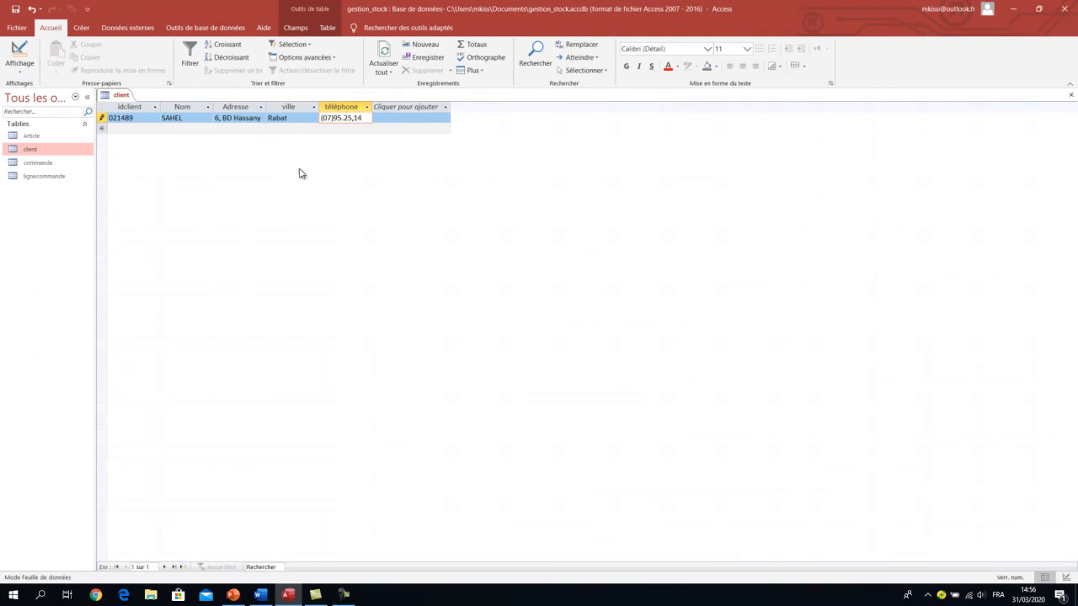
# Correct the last separator in the first client's téléphone value to a period and move on to a new record.
pyautogui.click(149, 128)
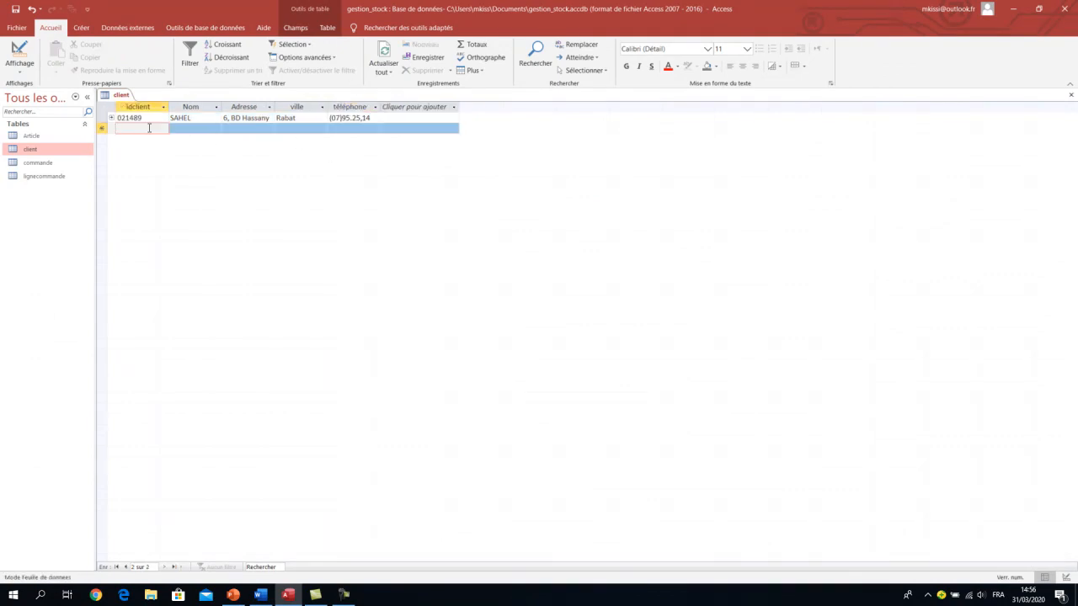
pyautogui.click(364, 118)
pyautogui.press('BackSpace')
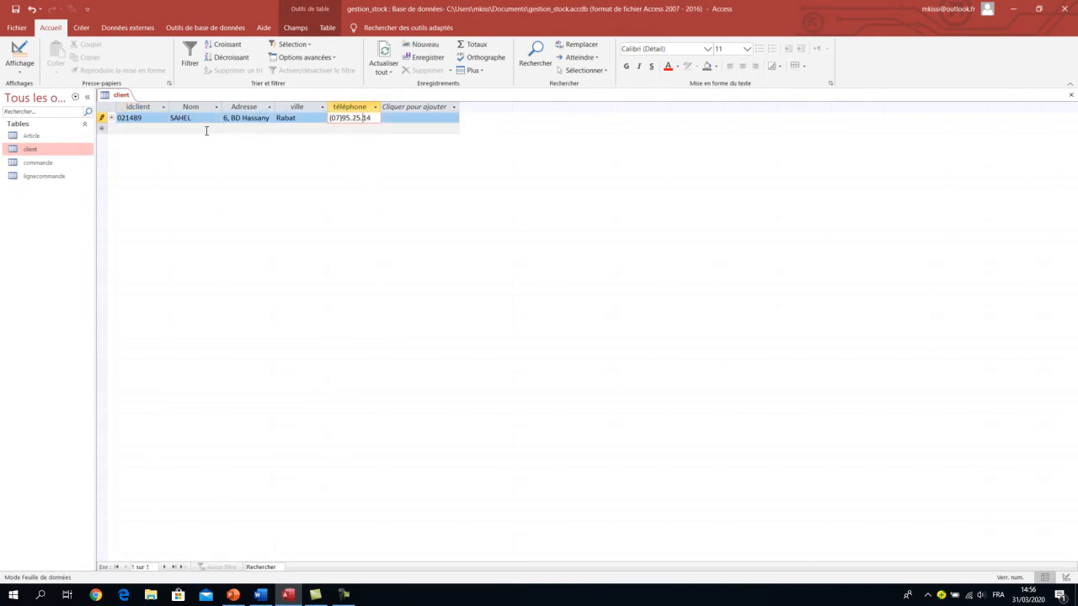
pyautogui.click(163, 127)
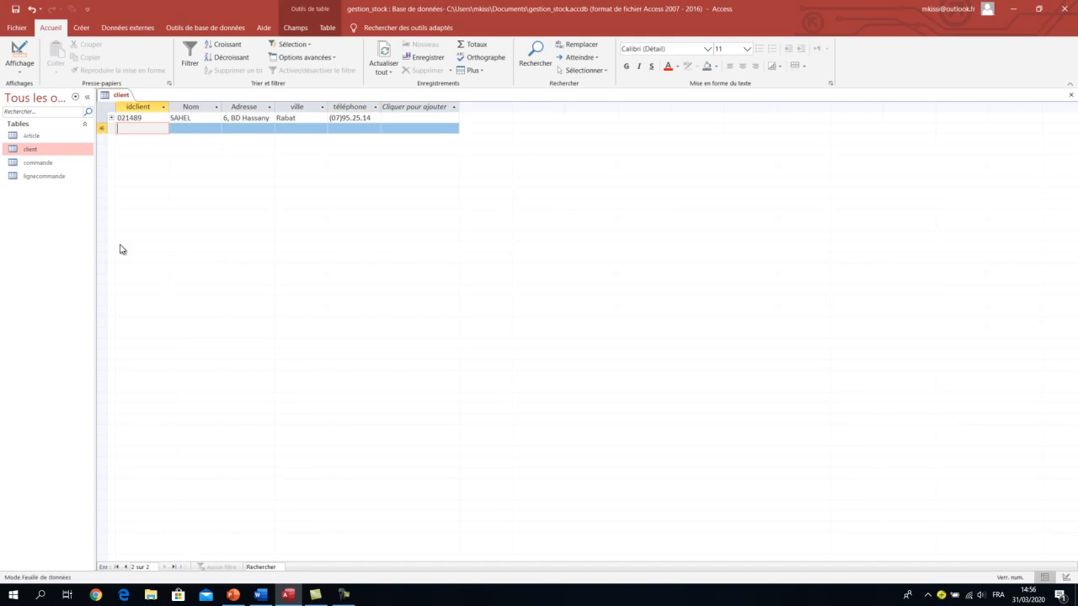
# Close the client table, reopen it to check the saved record, and close it again.
pyautogui.rightClick(120, 96)
pyautogui.click(130, 115)
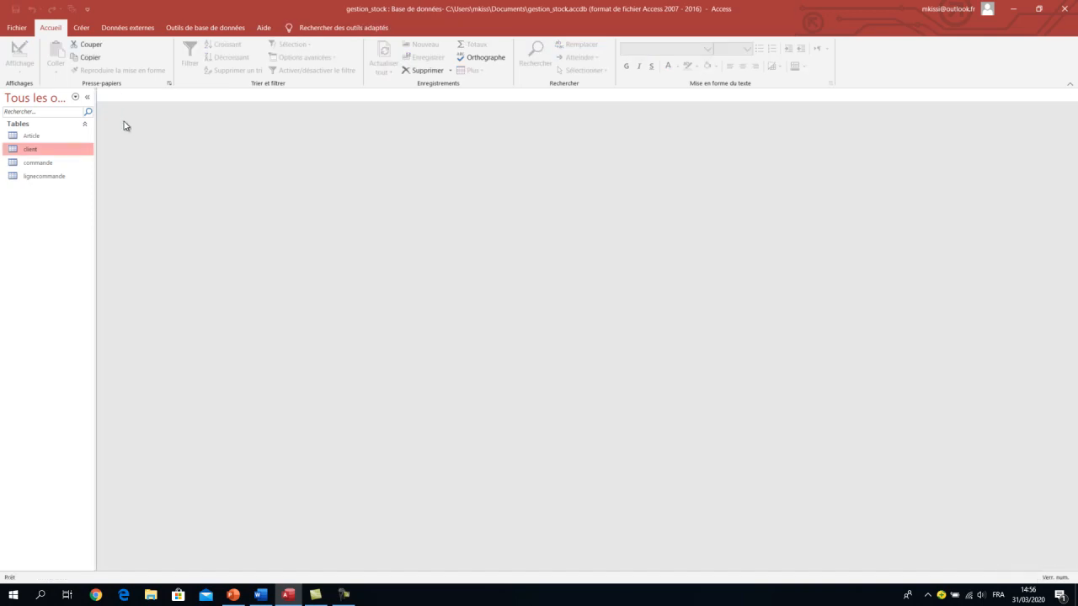
pyautogui.doubleClick(42, 152)
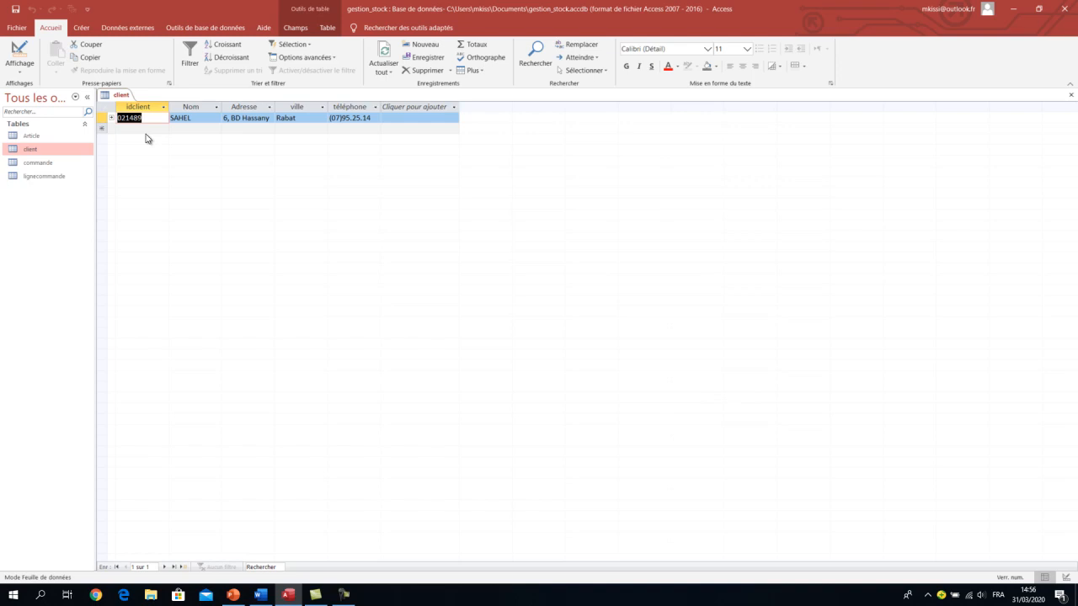
pyautogui.rightClick(117, 98)
pyautogui.click(126, 121)
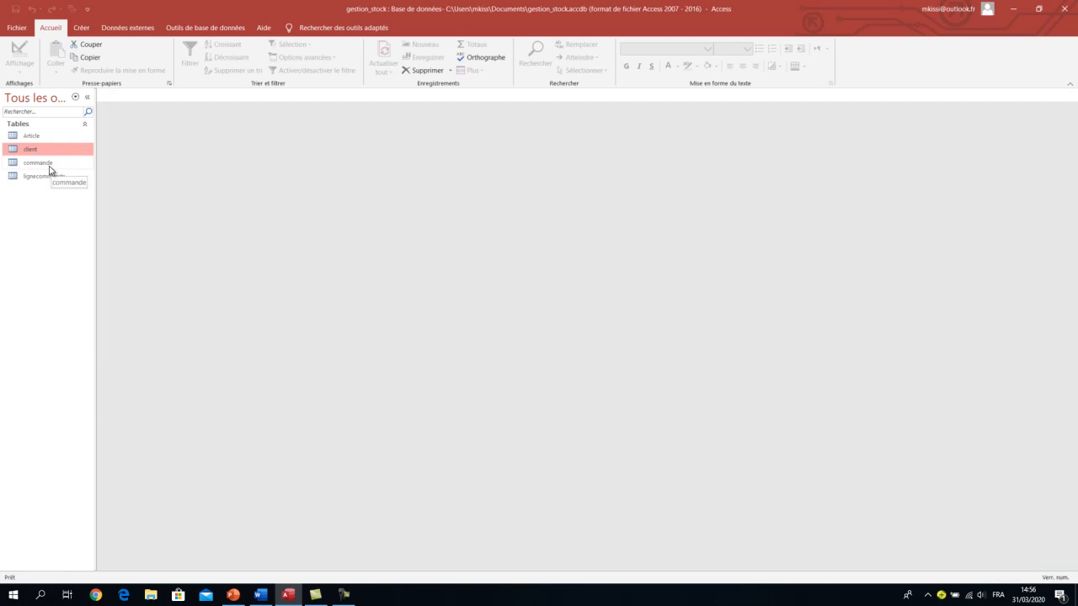
# Open the Article table and enter 200 as the first idarticle, taken from the Article list in Word.
pyautogui.doubleClick(47, 137)
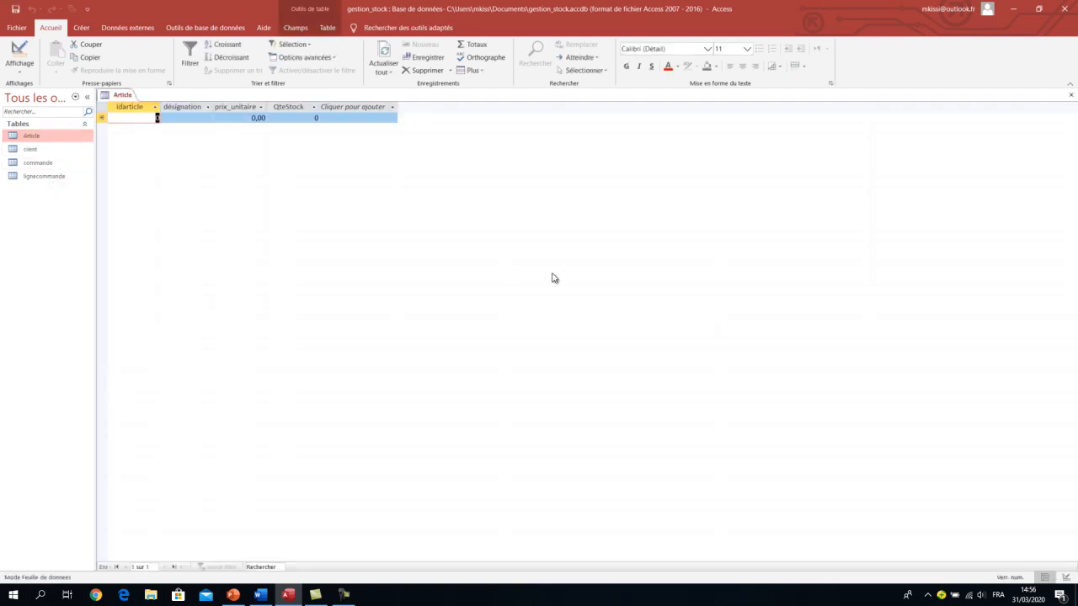
pyautogui.hotkey('alt', 'Tab')
pyautogui.scroll(-6, 379, 306)
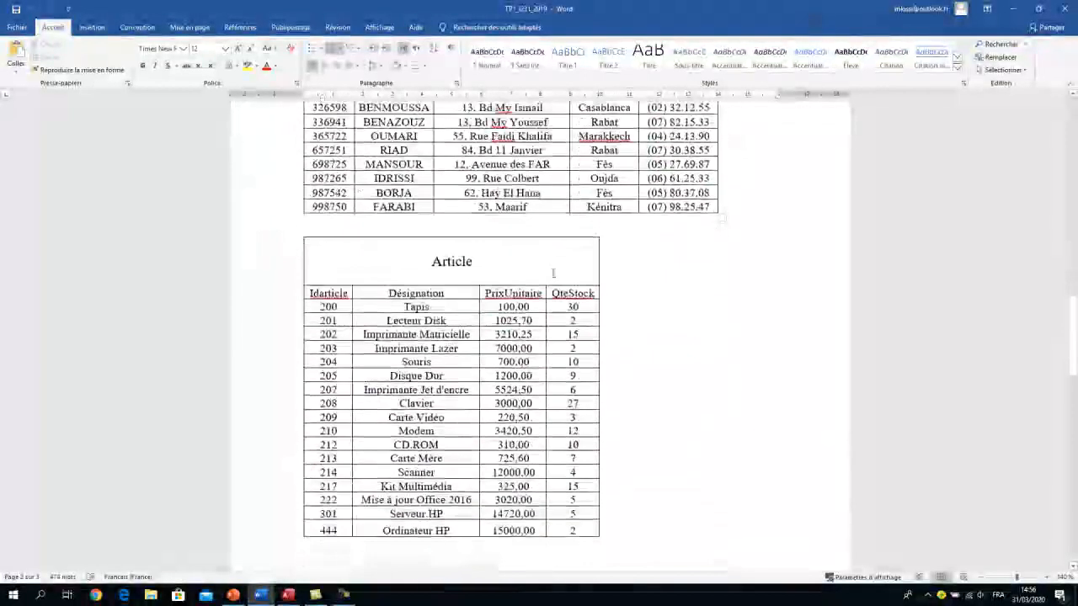
pyautogui.hotkey('alt', 'Tab')
pyautogui.write('2')
pyautogui.press('Tab')
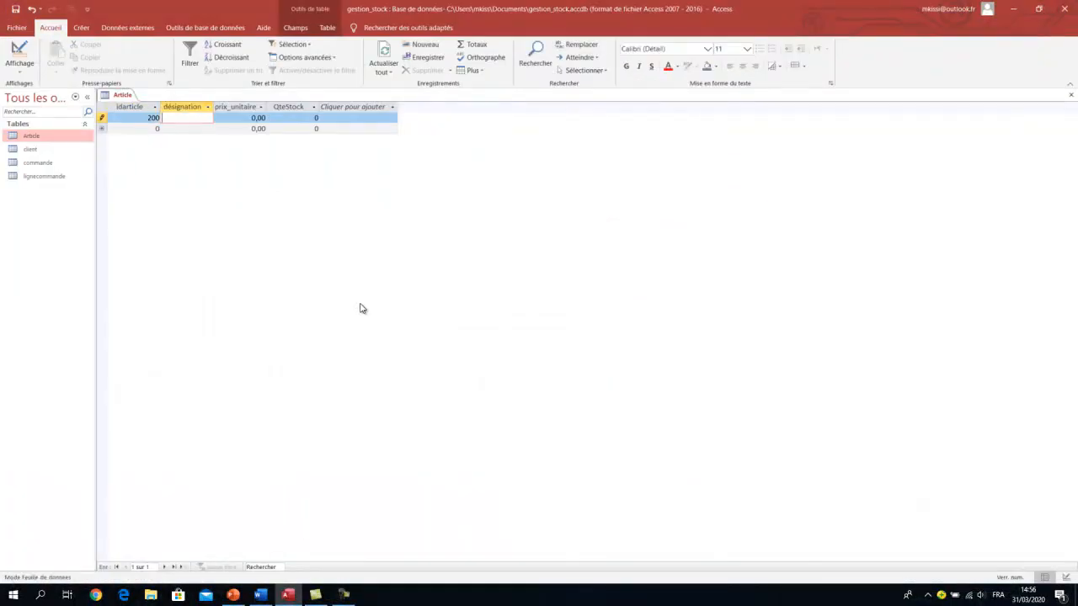
# Fill in Tapis as article 200's désignation and 100 as its prix_unitaire, consulting the Word list.
pyautogui.hotkey('alt', 'Tab')
pyautogui.hotkey('alt', 'Tab')
pyautogui.hotkey('alt', 'Tab')
pyautogui.hotkey('alt', 'Tab')
pyautogui.click(262, 118)
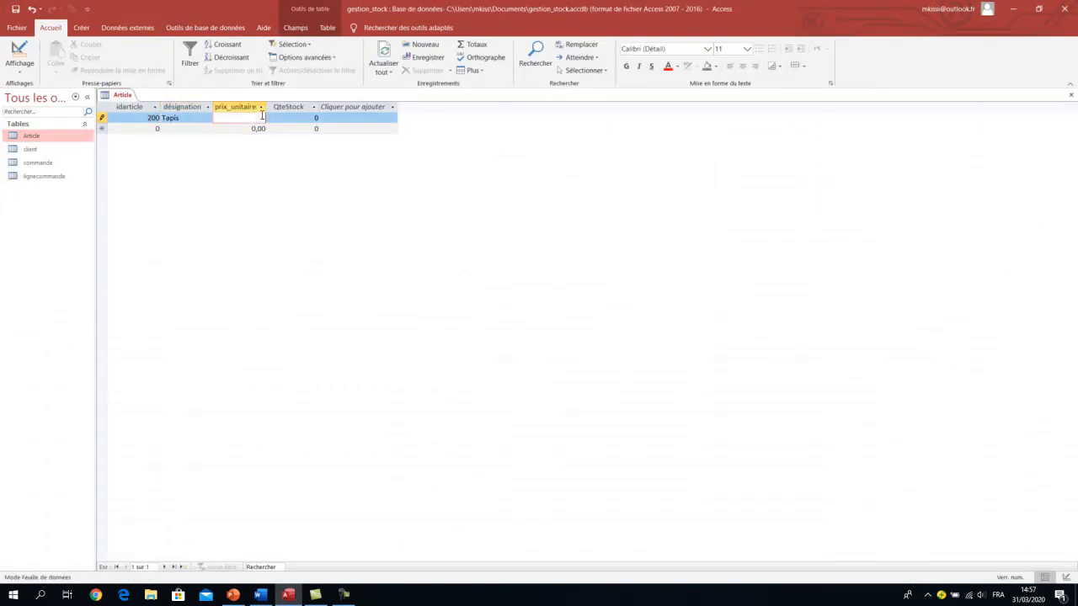
pyautogui.write('100')
pyautogui.press('Tab')
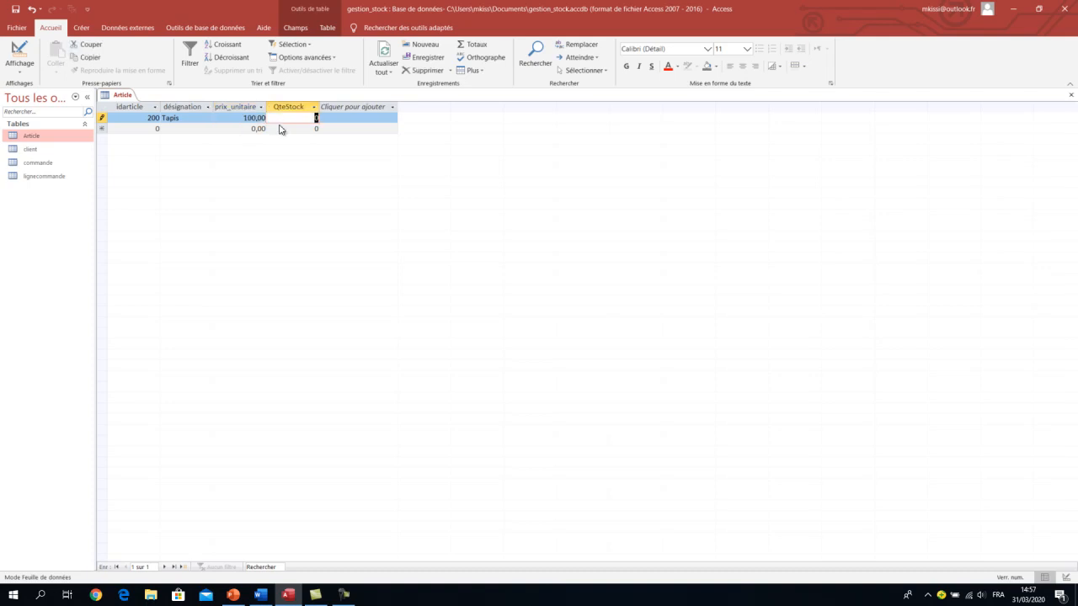
# Set article 200's QteStock to 30, save the record, and close the Article table.
pyautogui.hotkey('alt', 'Tab')
pyautogui.hotkey('alt', 'Tab')
pyautogui.write('30')
pyautogui.hotkey('ctrl', 's')
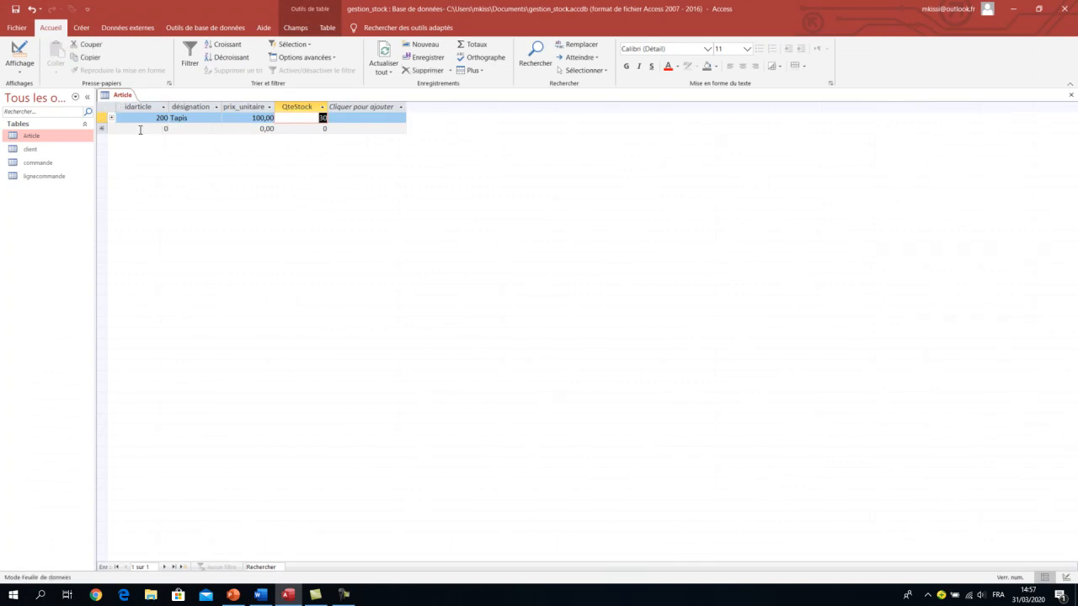
pyautogui.rightClick(123, 98)
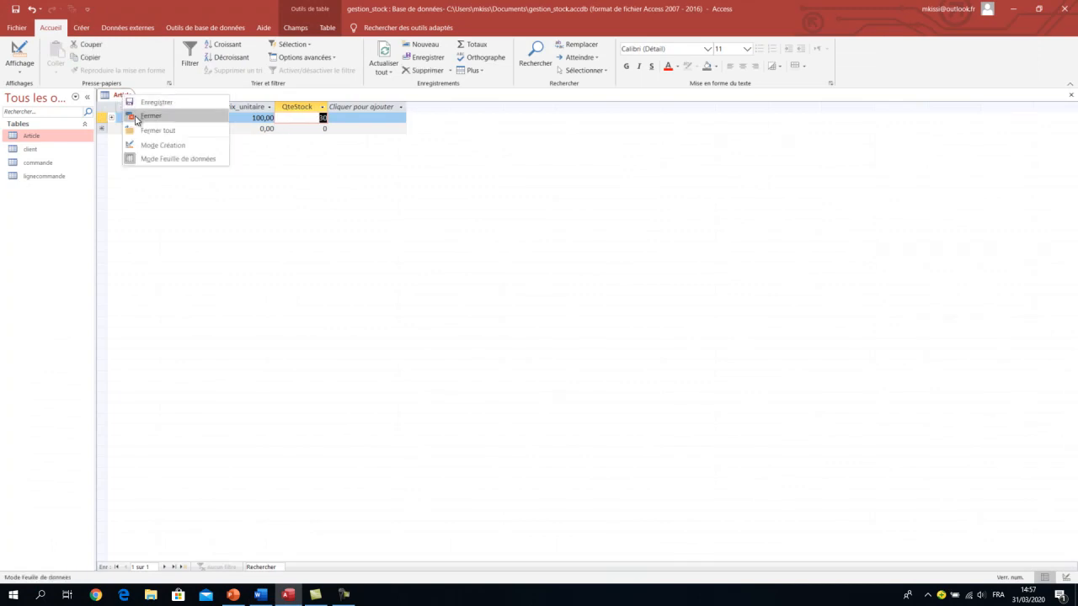
pyautogui.click(146, 116)
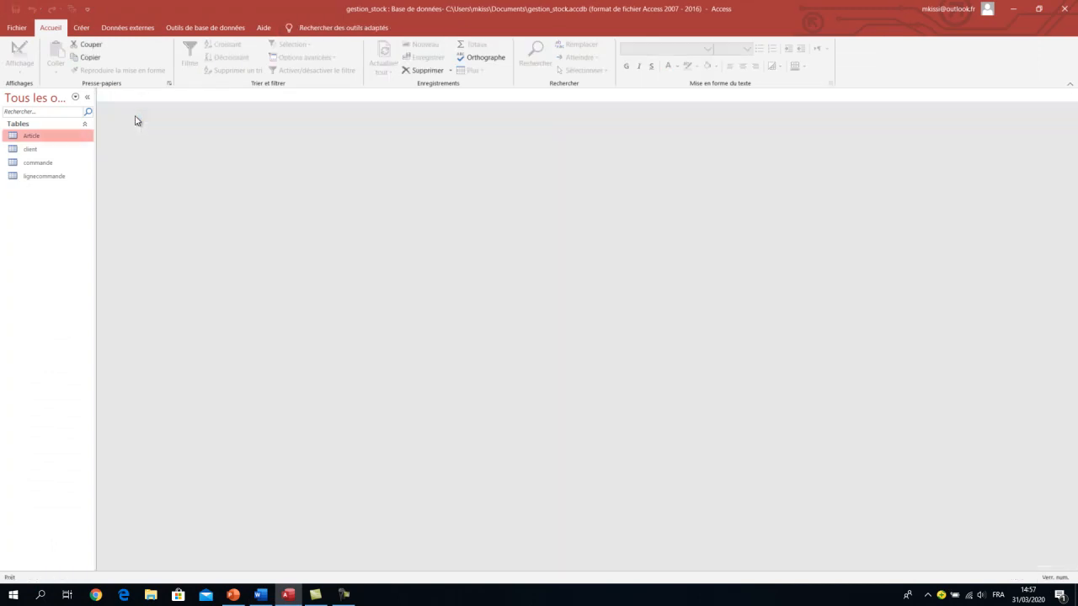
# Open the commande table and enter the first listed order's number in Numcom, consulting the Commandes list in Word.
pyautogui.doubleClick(36, 164)
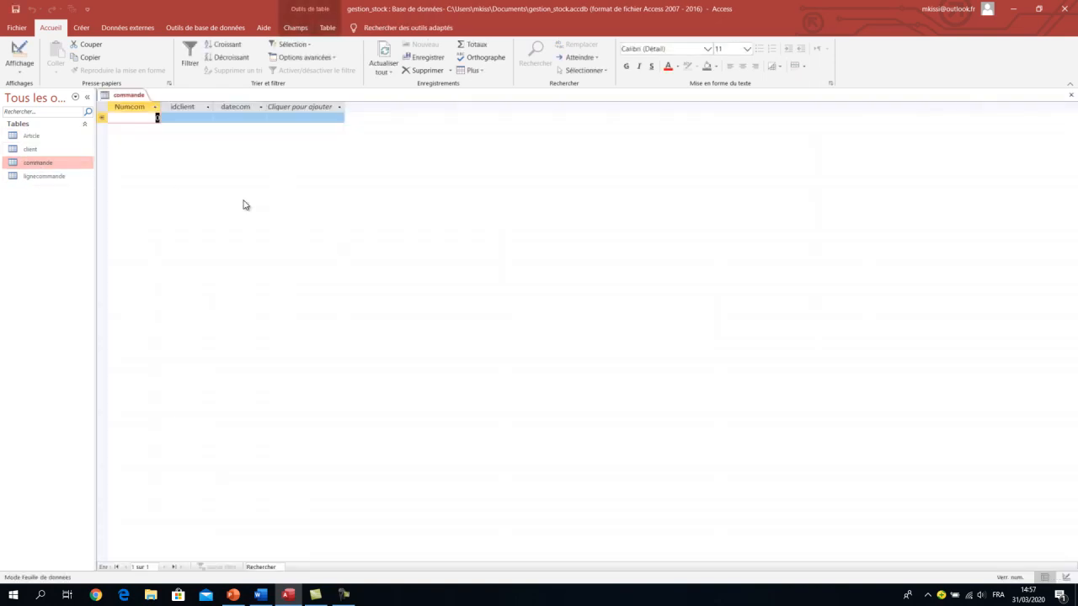
pyautogui.hotkey('alt', 'Tab')
pyautogui.scroll(-10, 286, 222)
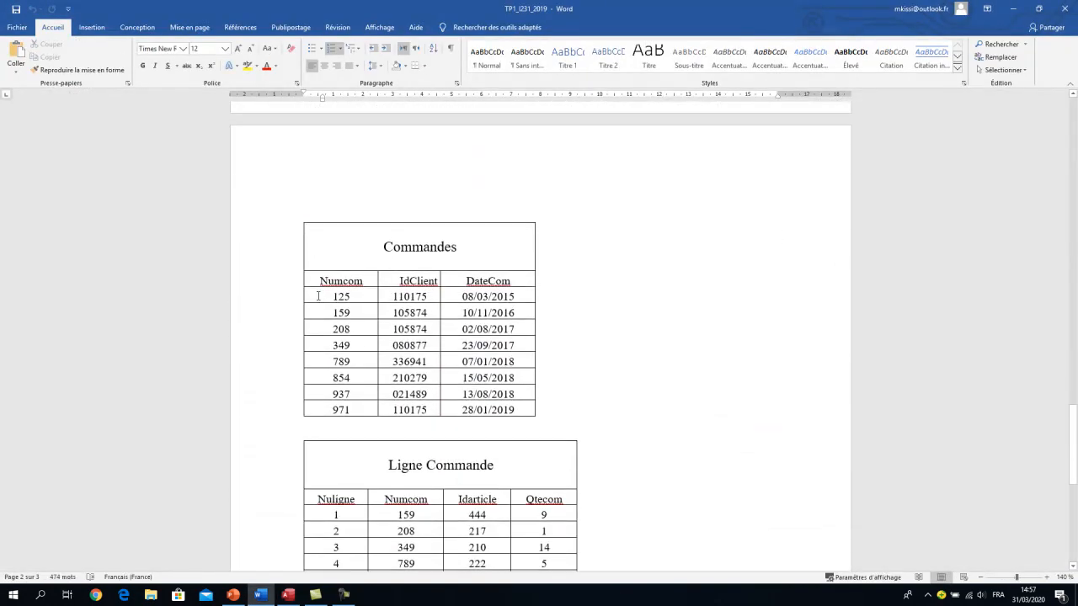
pyautogui.hotkey('alt', 'Tab')
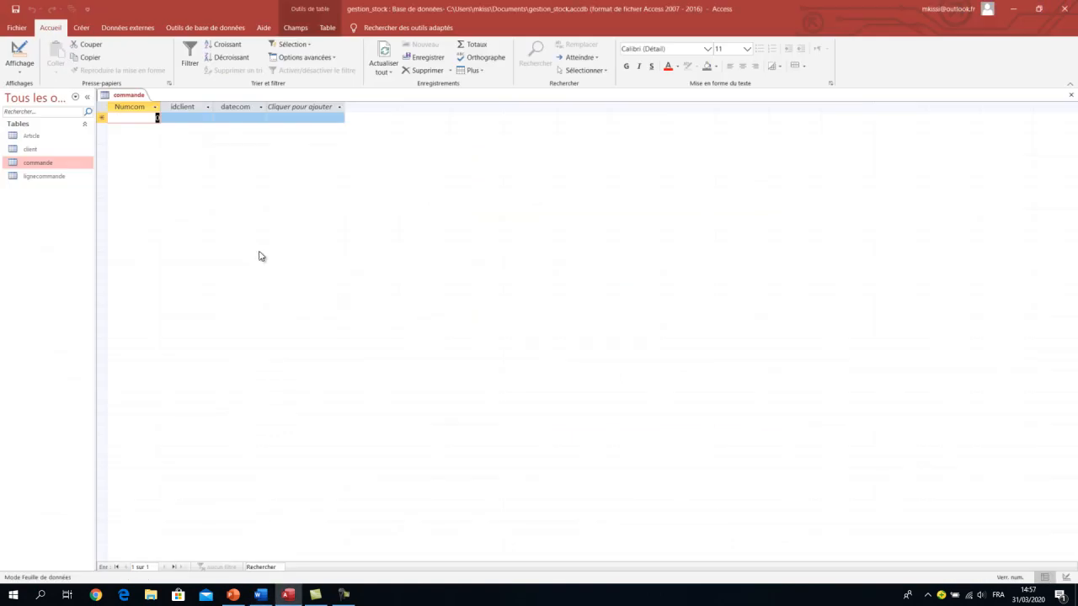
pyautogui.write('125')
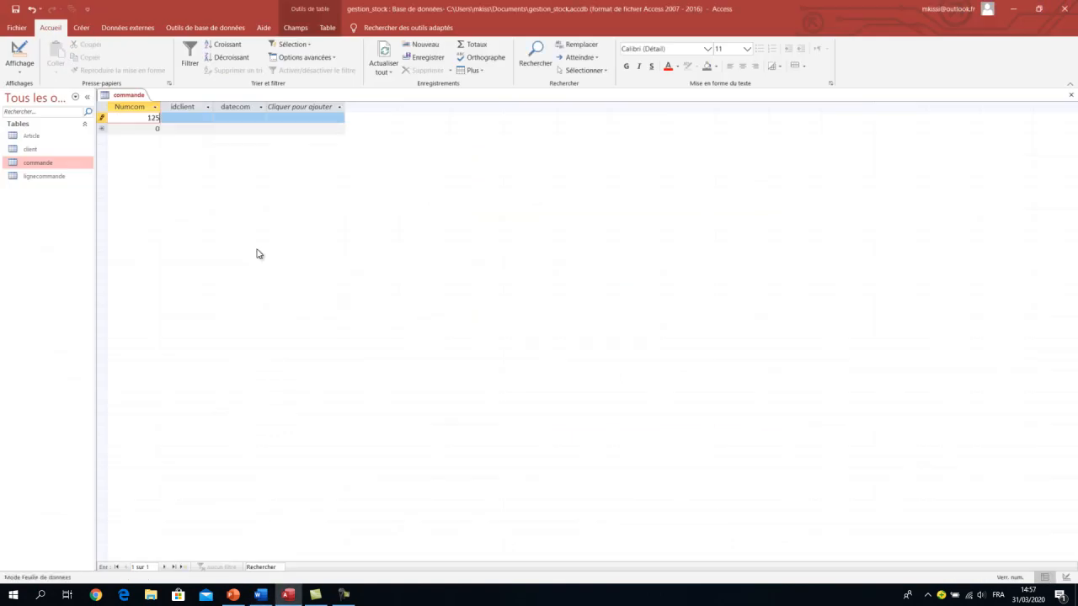
# Fill in the first order's client ID in the idclient field, checking it against the Commandes list in Word.
pyautogui.click(200, 117)
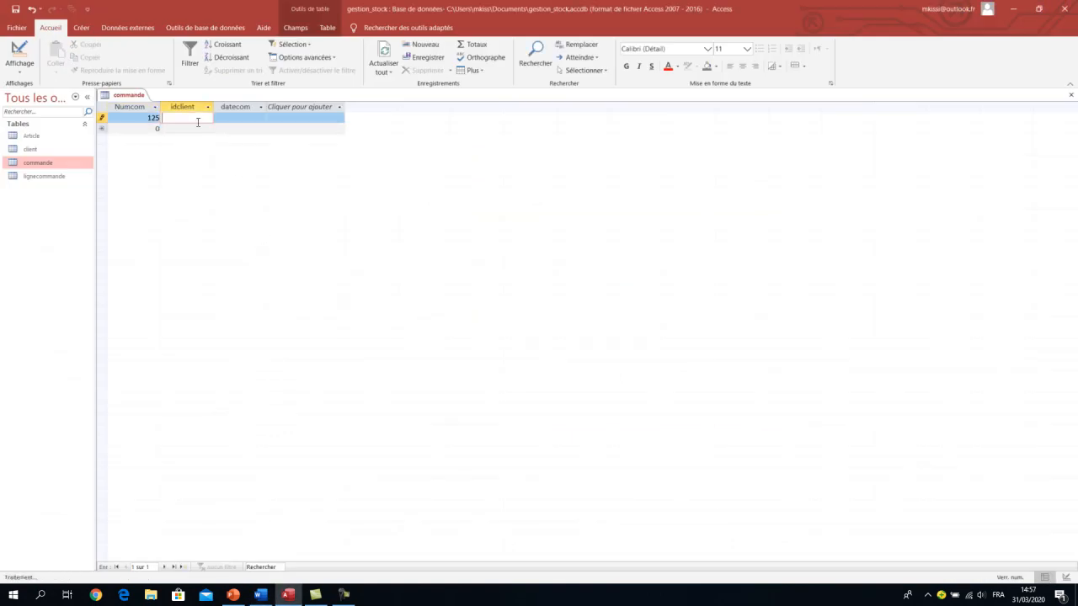
pyautogui.hotkey('alt', 'Tab')
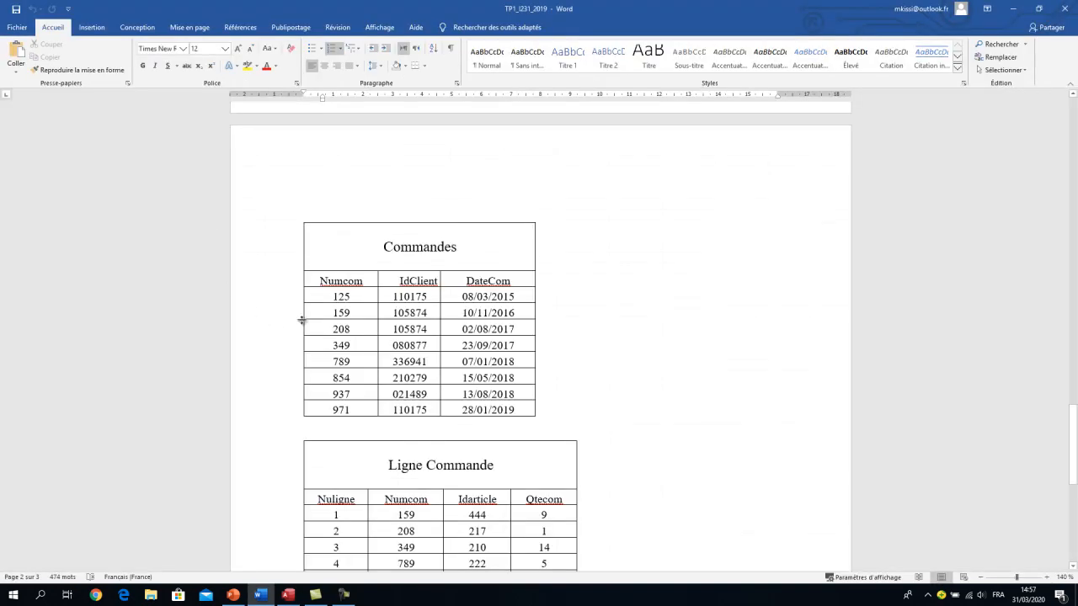
pyautogui.hotkey('alt', 'Tab')
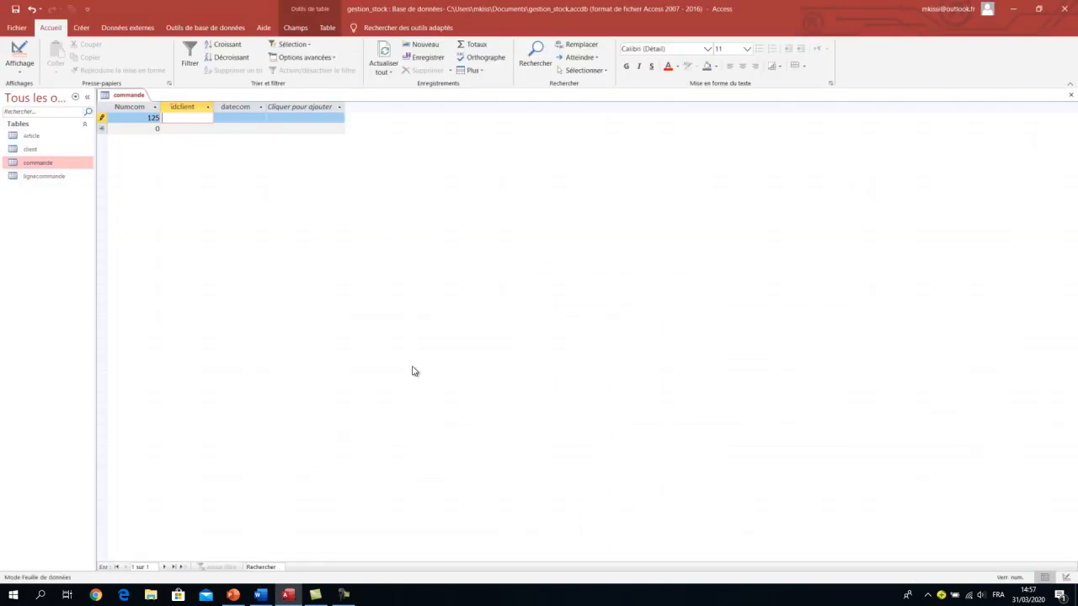
pyautogui.write('1101')
pyautogui.hotkey('alt', 'Tab')
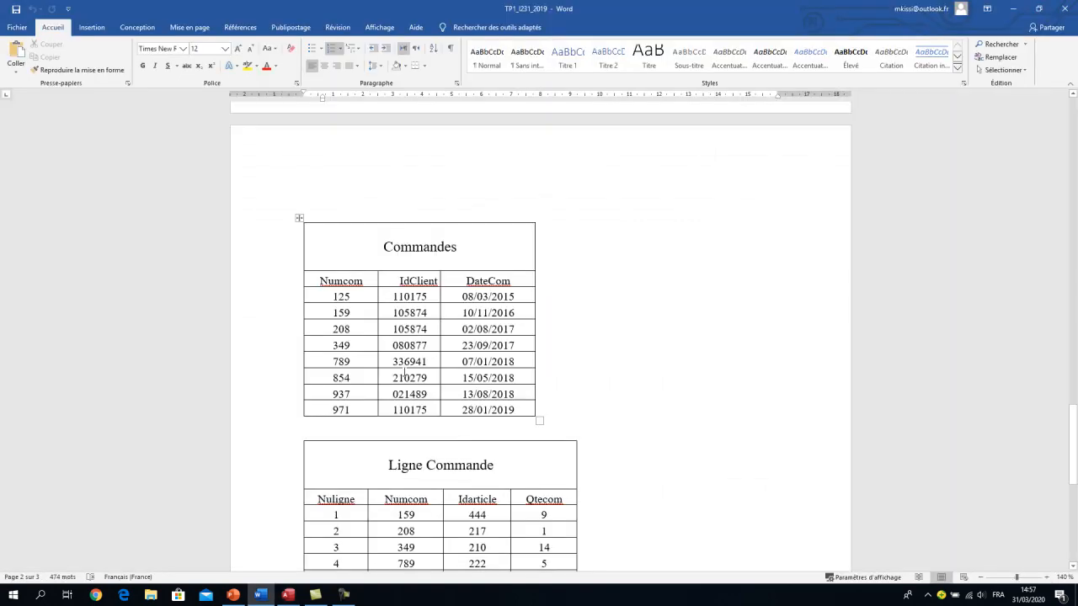
pyautogui.hotkey('alt', 'Tab')
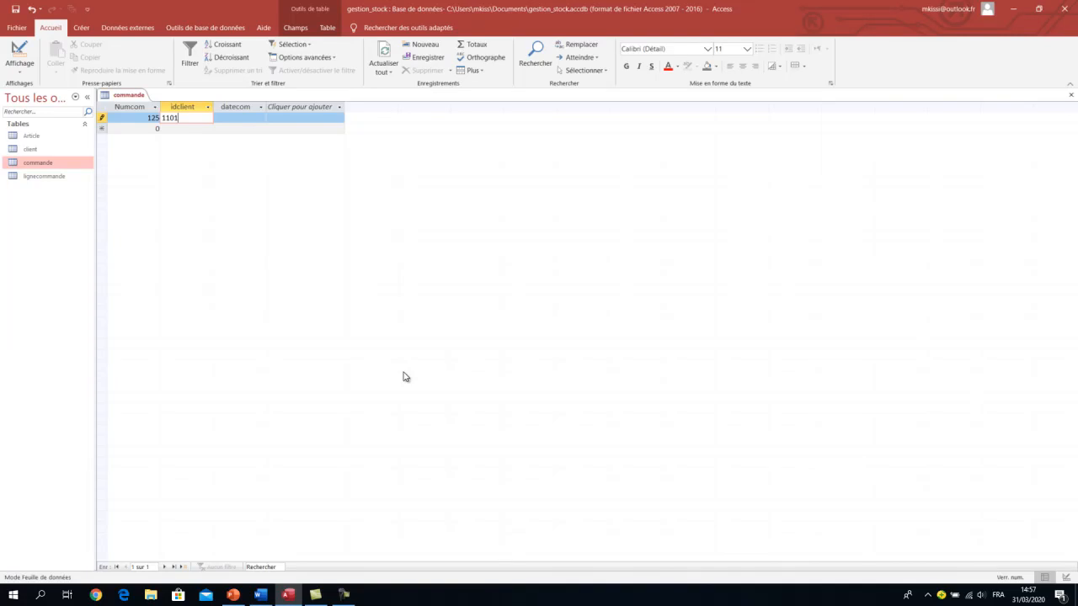
pyautogui.press('Tab')
# Enter 08/03/2015 in the order's datecom field, try to commit the record, and dismiss the warning.
pyautogui.hotkey('alt', 'Tab')
pyautogui.hotkey('alt', 'Tab')
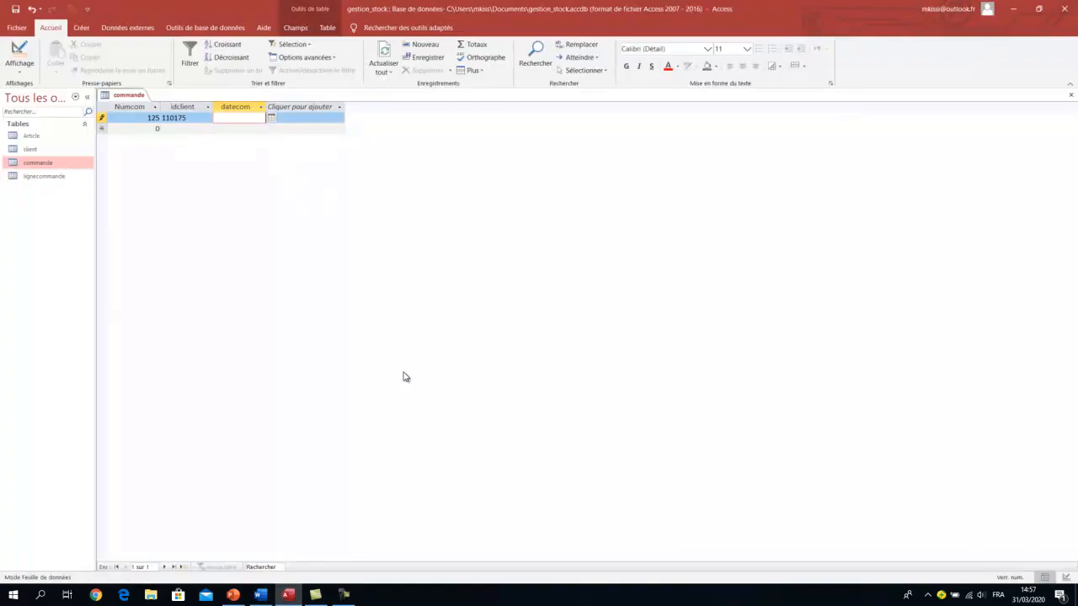
pyautogui.write('08/03/')
pyautogui.hotkey('alt', 'Tab')
pyautogui.hotkey('alt', 'Tab')
pyautogui.write('2015')
pyautogui.press('Return')
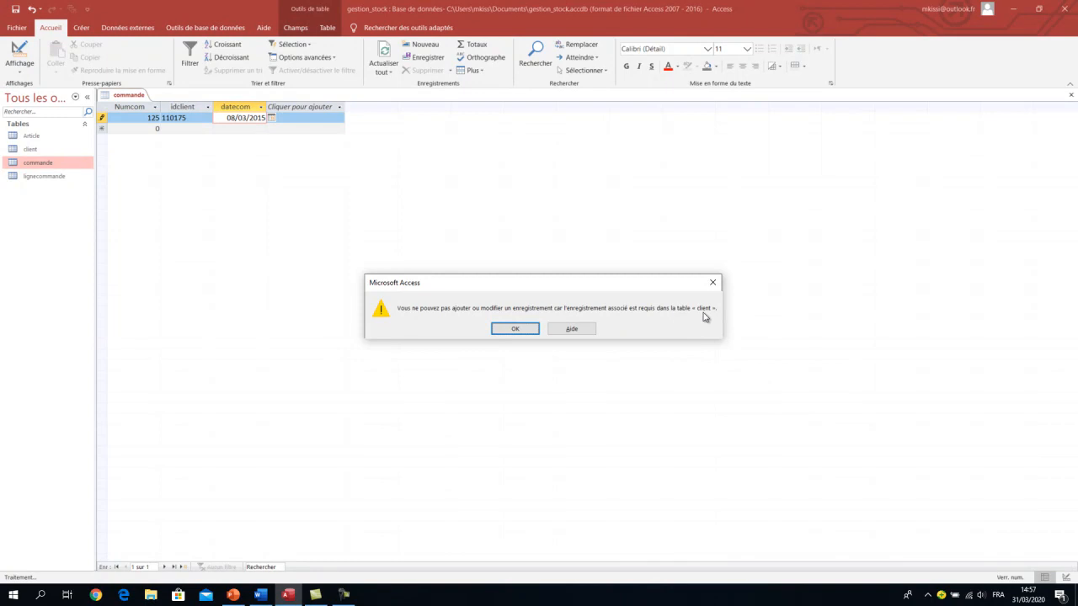
pyautogui.click(515, 328)
# Try again to commit the order by moving from its idclient field to a new record, and dismiss the warning.
pyautogui.click(174, 118)
pyautogui.click(131, 130)
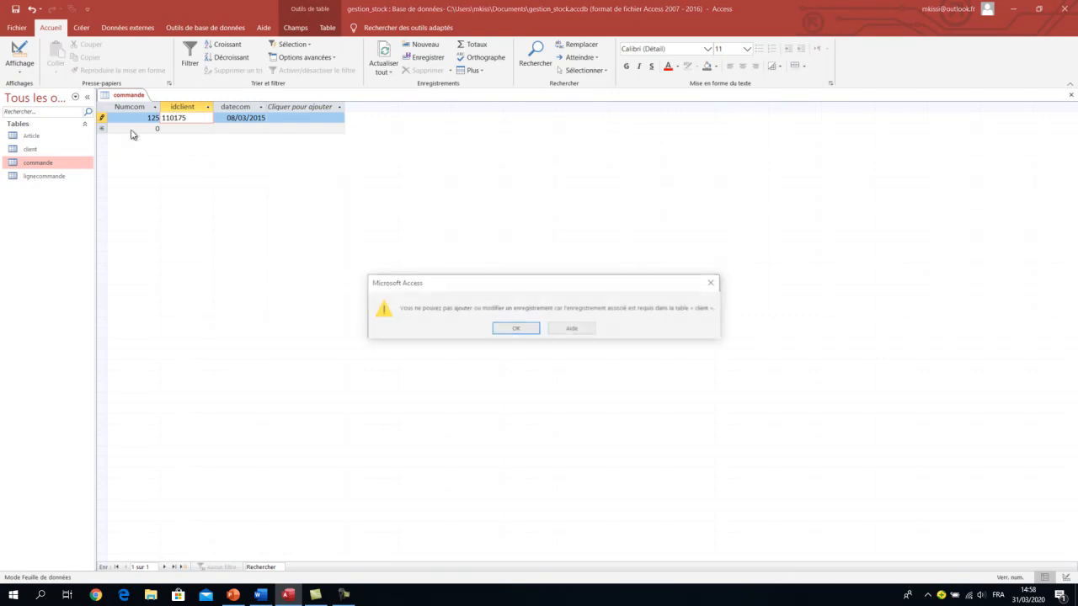
pyautogui.click(516, 329)
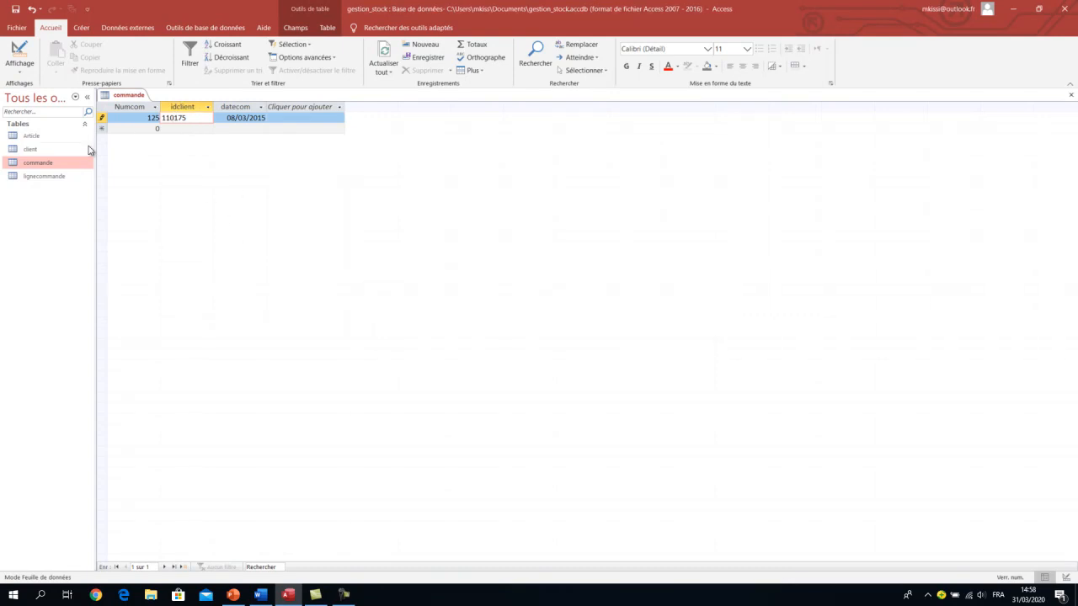
# Open the client table to check which client IDs it holds, and switch to Word to consult the Commandes list.
pyautogui.click(31, 152)
pyautogui.doubleClick(31, 154)
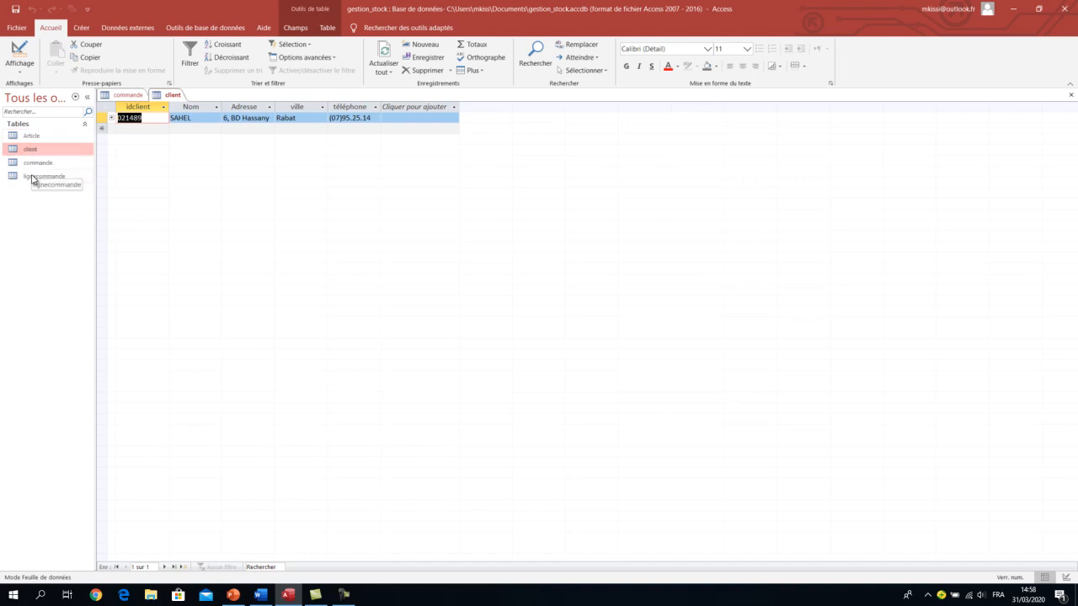
pyautogui.click(261, 595)
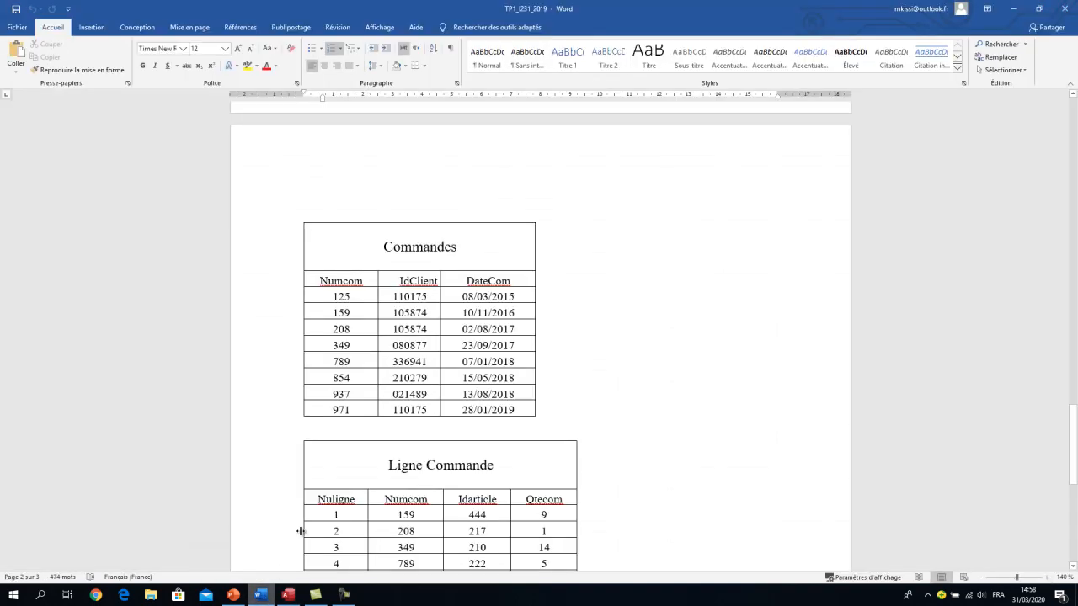
# Review the Client, Article, Commandes and Ligne Commande data lists in the Word exercise document.
pyautogui.scroll(-3, 376, 450)
pyautogui.scroll(8, 377, 449)
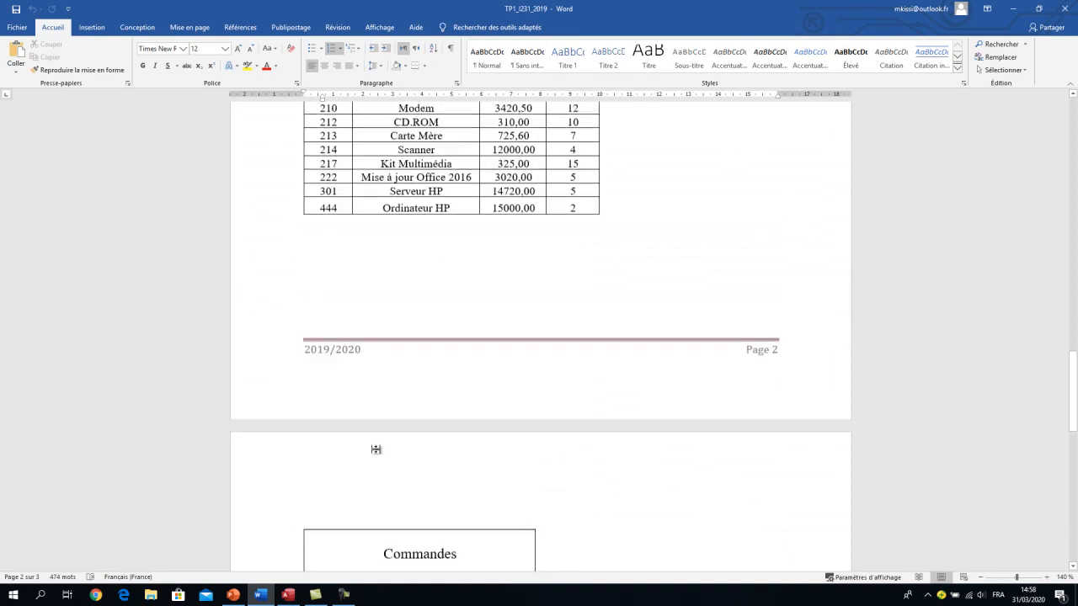
pyautogui.scroll(4, 376, 450)
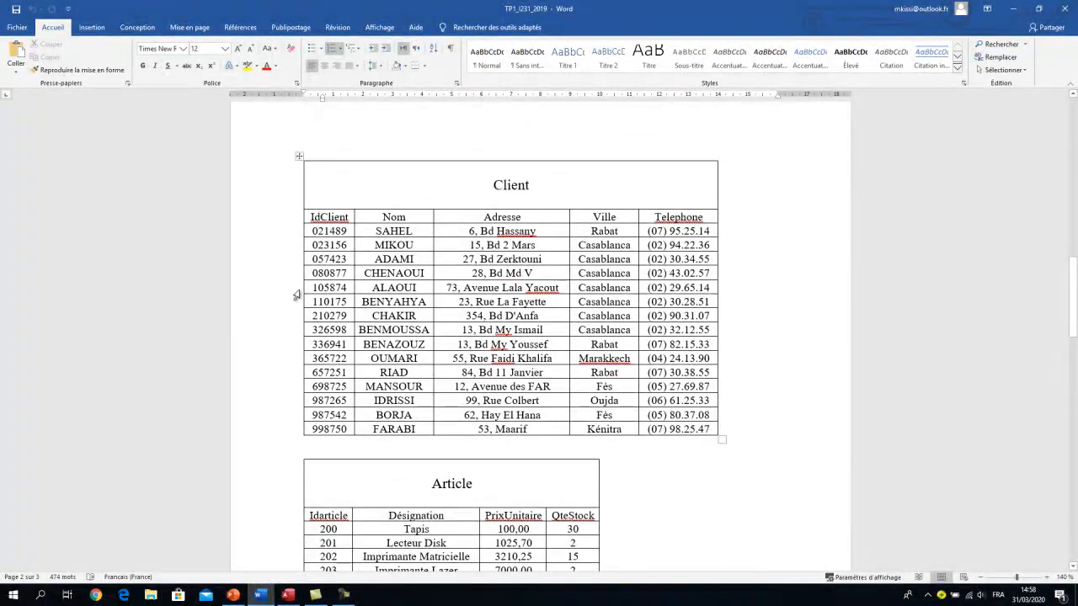
pyautogui.scroll(-3, 500, 396)
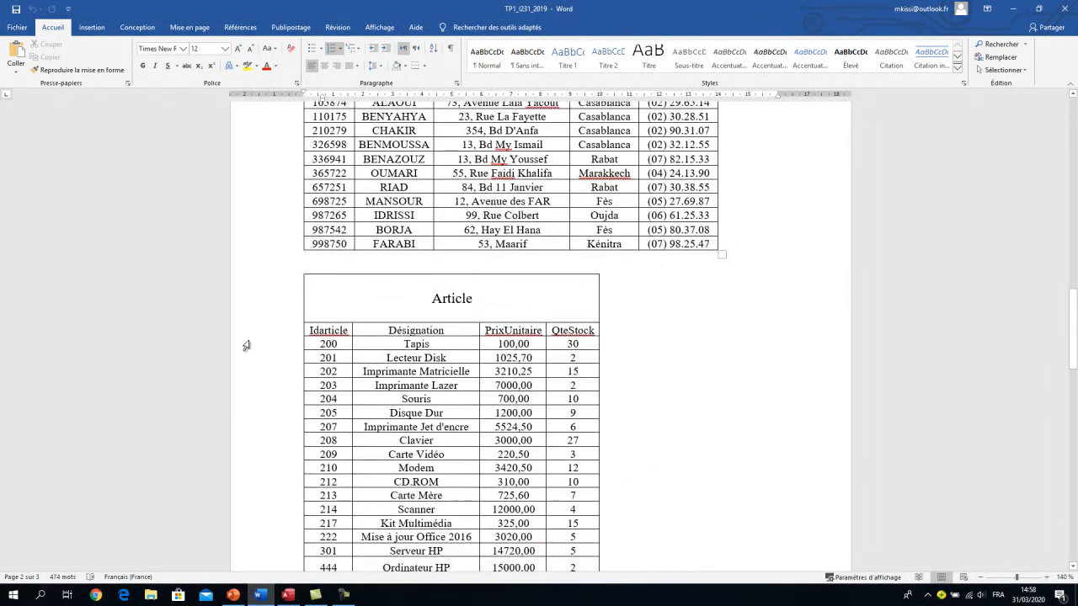
pyautogui.scroll(-7, 484, 522)
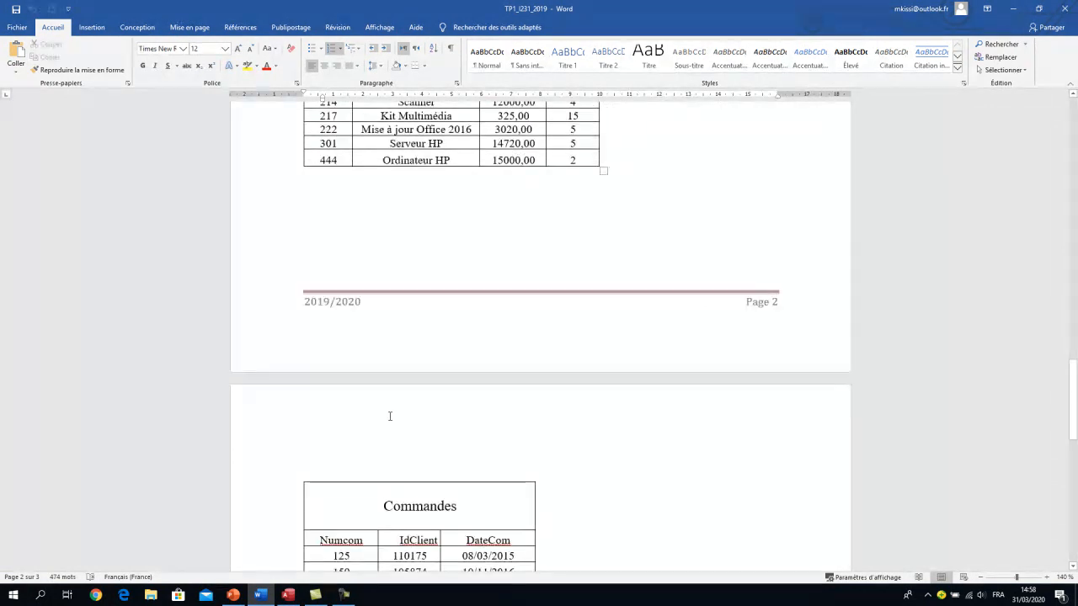
pyautogui.scroll(-3, 349, 478)
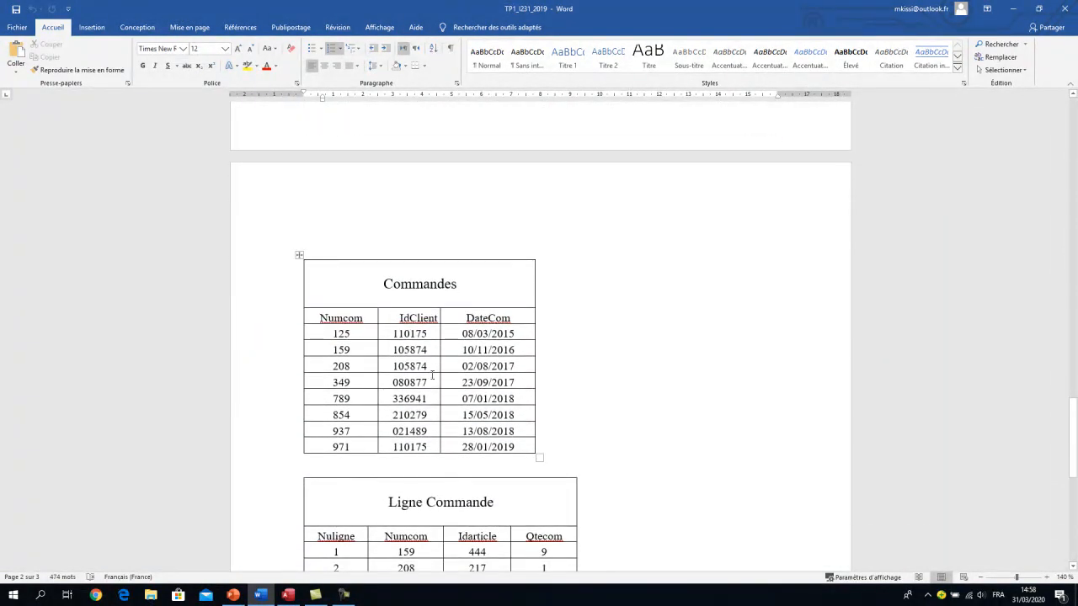
pyautogui.scroll(-3, 416, 327)
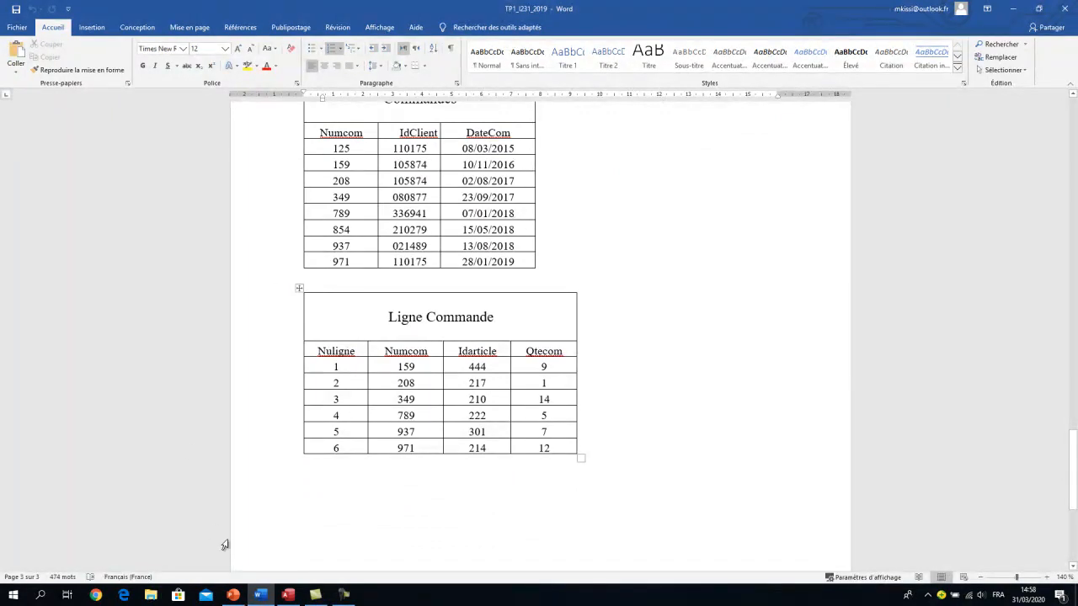
# Switch back to Access and view the commande table's order record, and return to the client table.
pyautogui.click(287, 594)
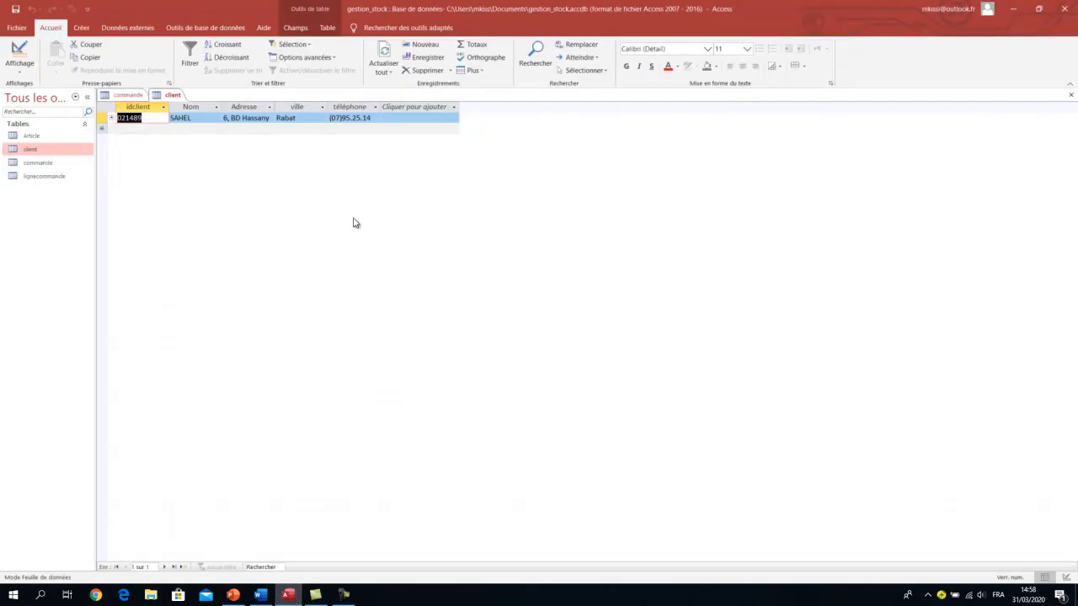
pyautogui.click(38, 164)
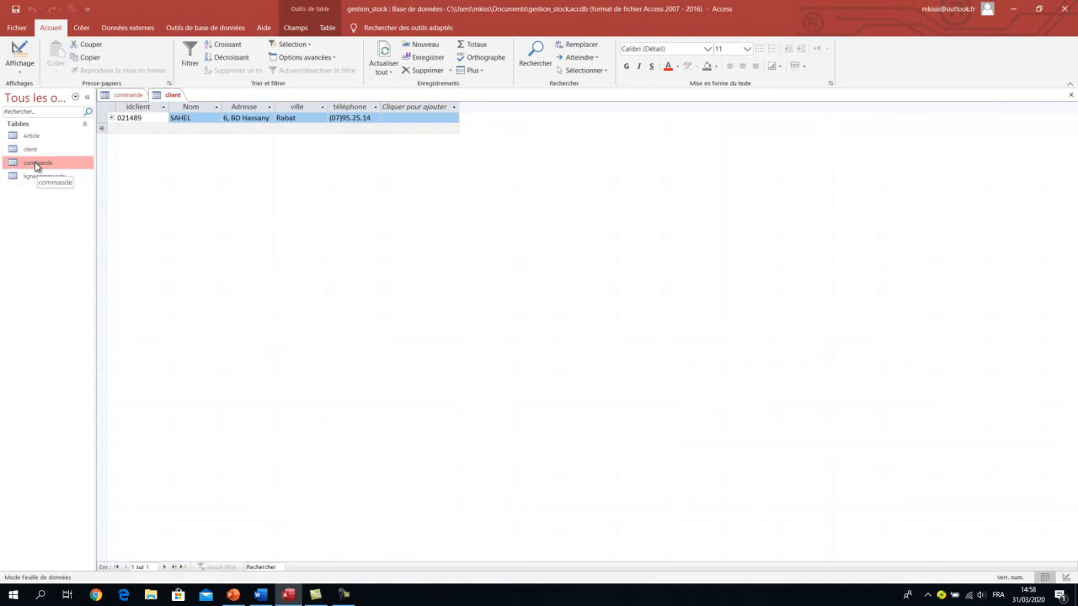
pyautogui.doubleClick(35, 166)
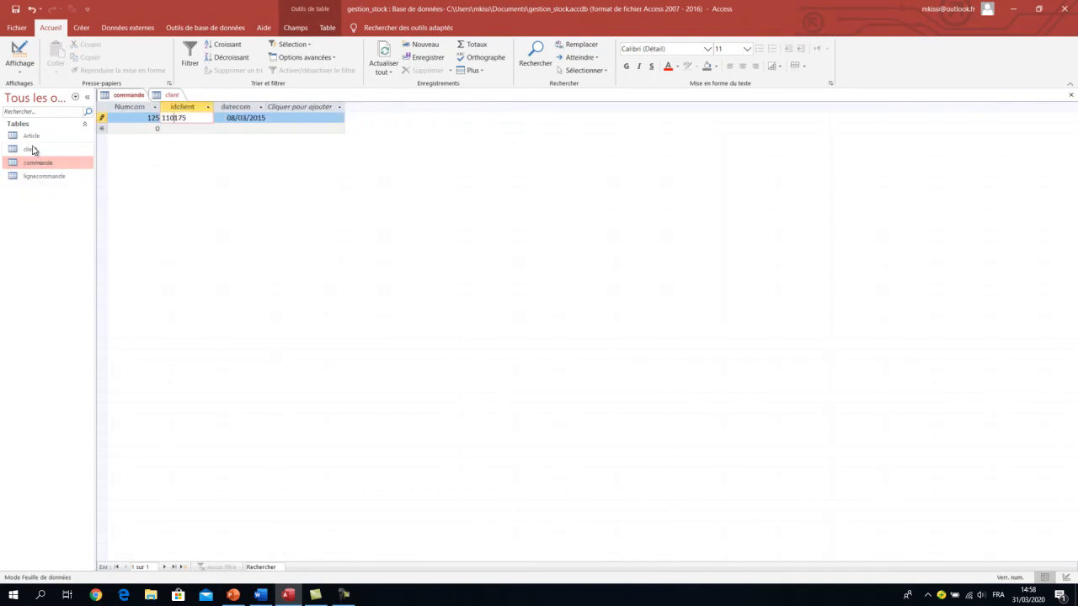
pyautogui.doubleClick(31, 150)
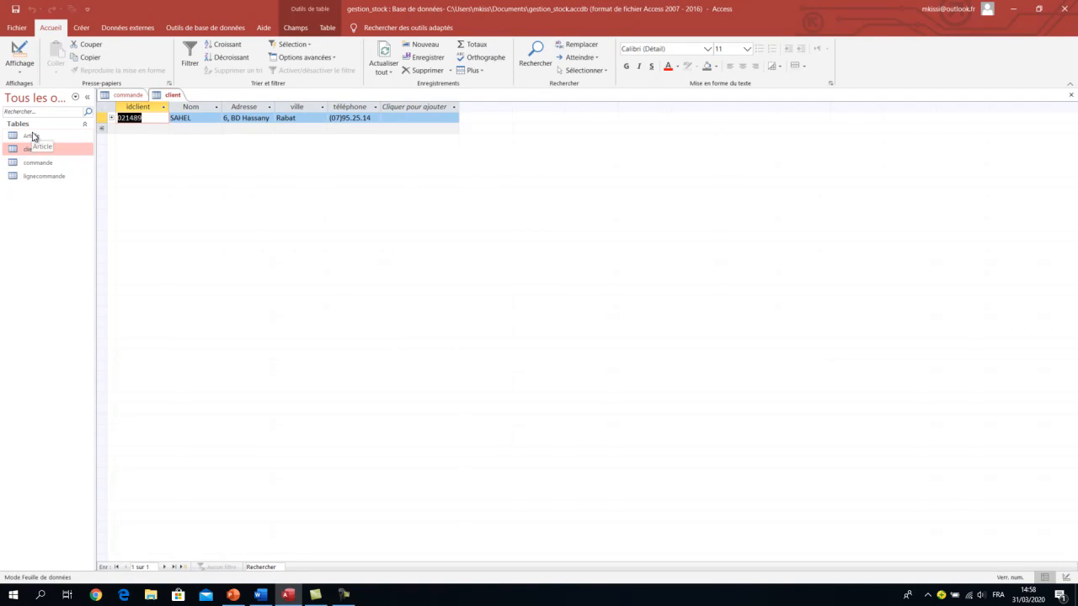
# Open the lignecommande table and consult the Ligne Commande list in Word before returning to Access.
pyautogui.doubleClick(49, 177)
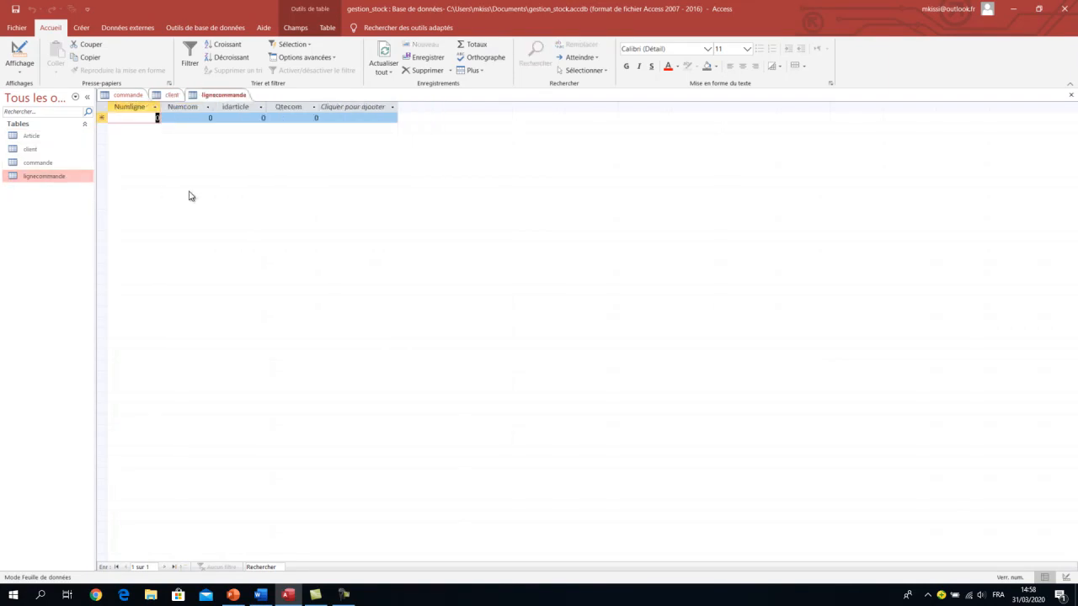
pyautogui.hotkey('alt', 'Tab')
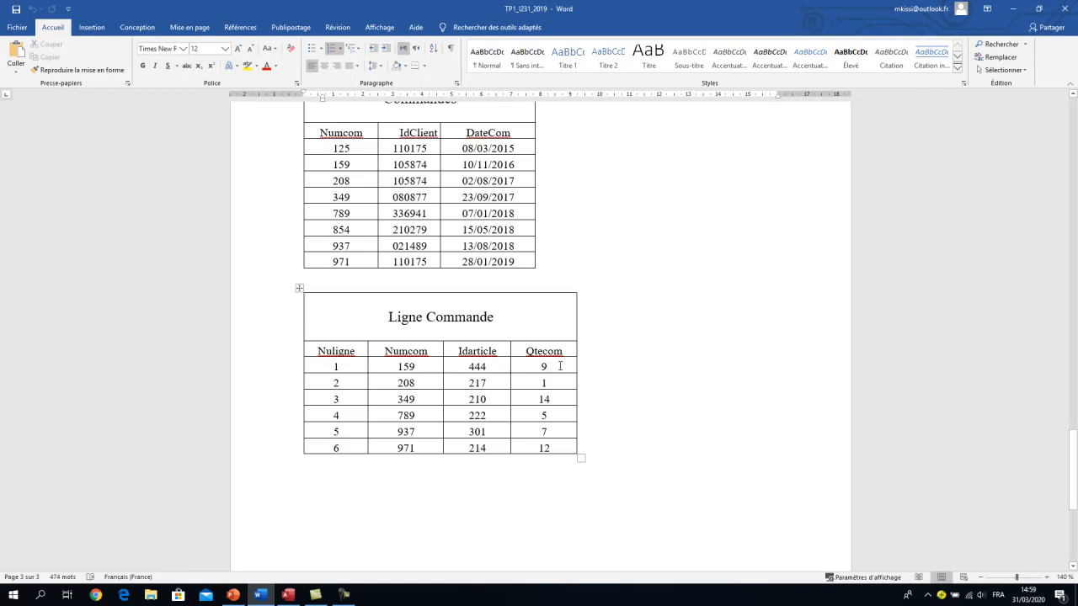
pyautogui.hotkey('alt', 'Tab')
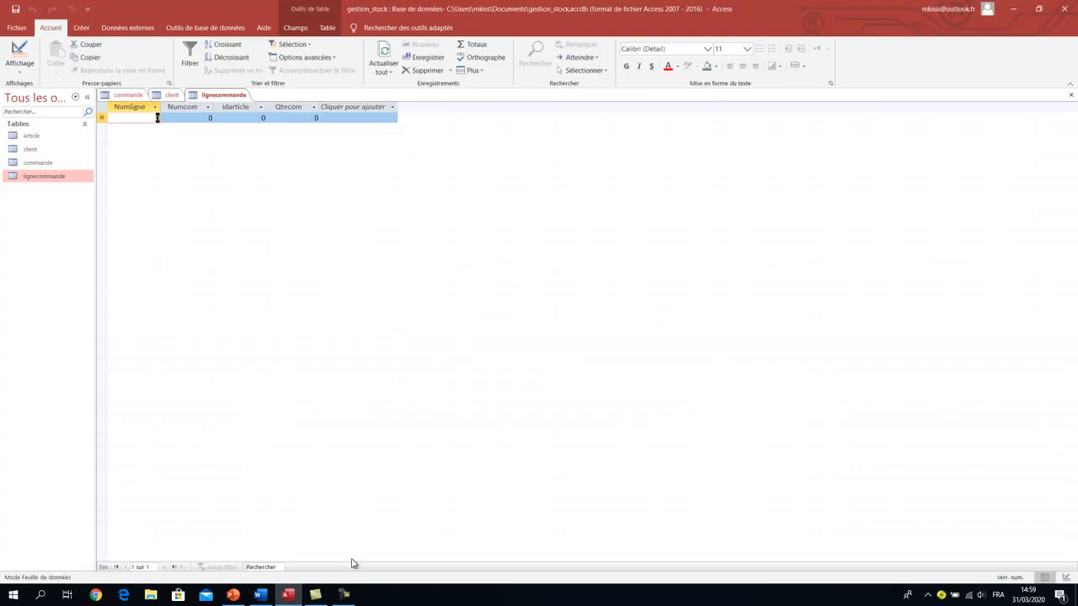
pyautogui.moveTo(287, 599)
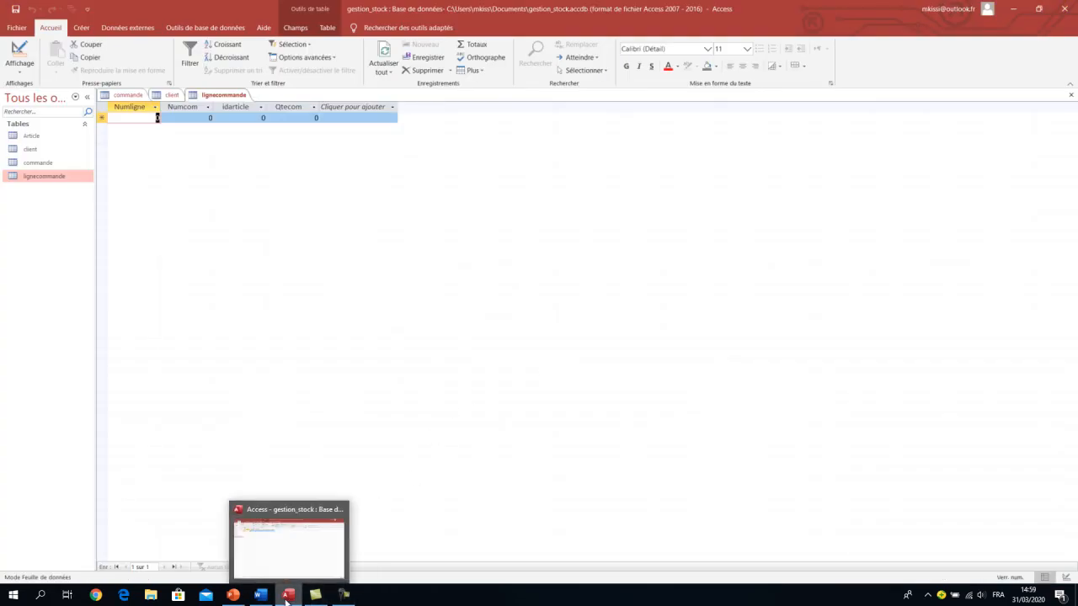
pyautogui.moveTo(344, 599)
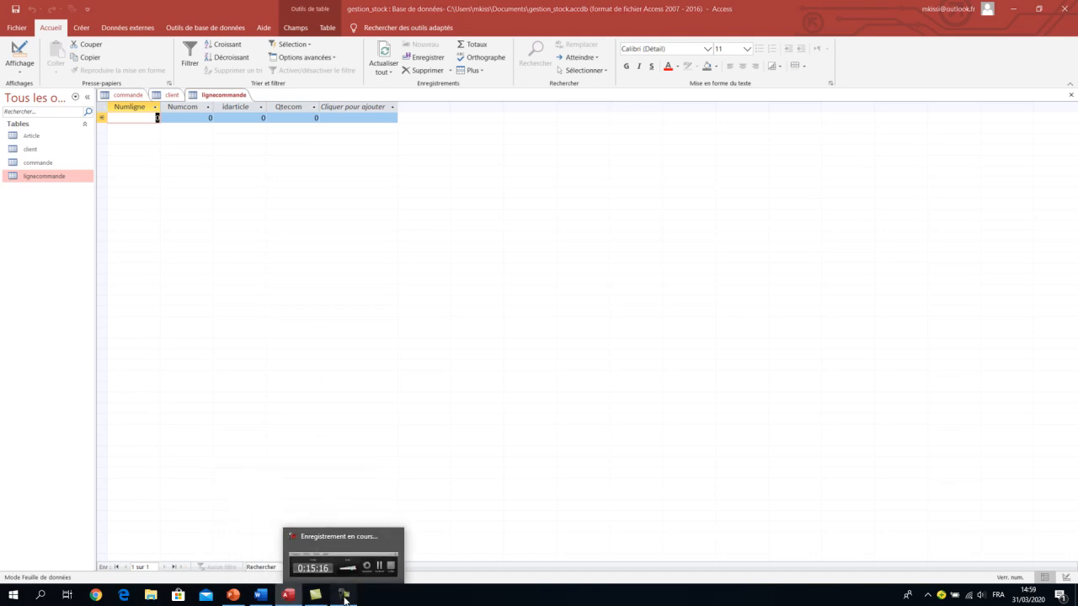
pyautogui.click(344, 599)
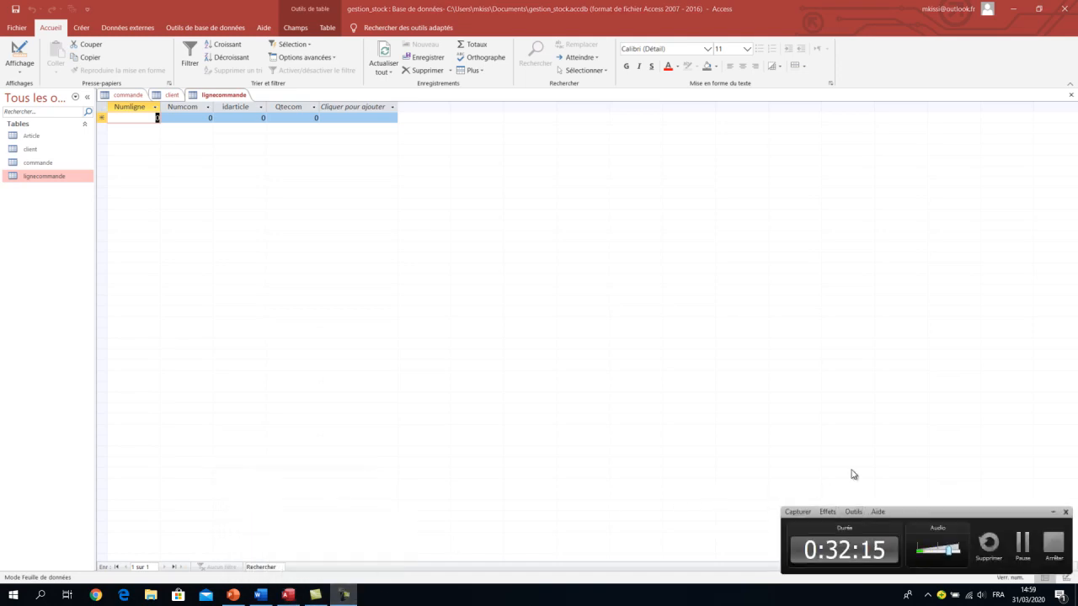